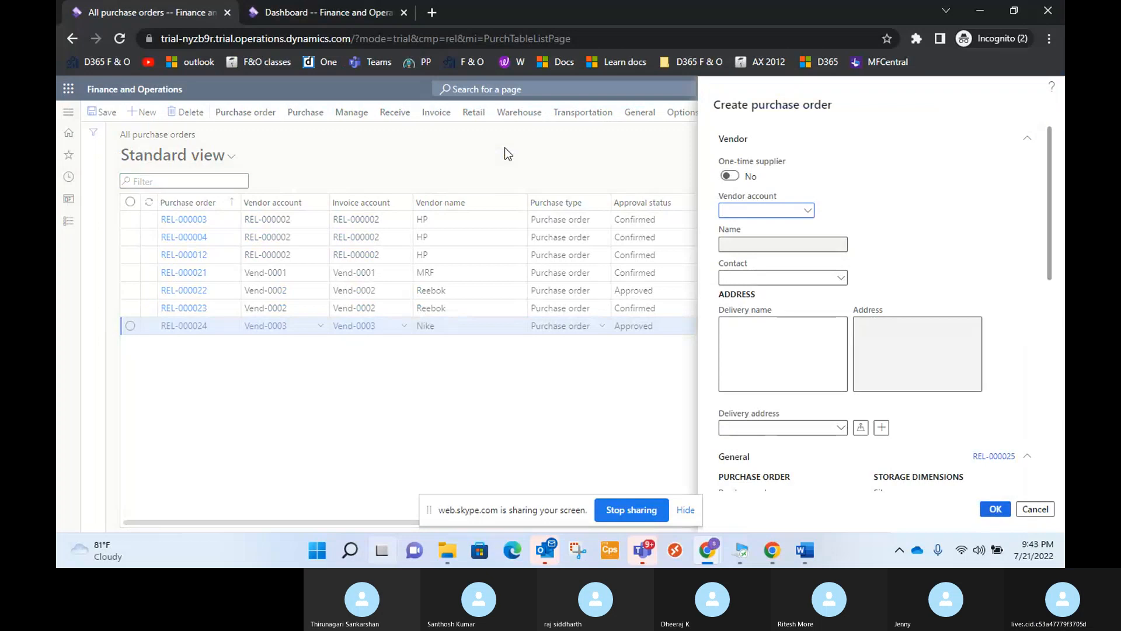
# Set the new purchase order's vendor account to Vend-0001 (MRF) and its purchase type to Purchase order.
pyautogui.click(808, 215)
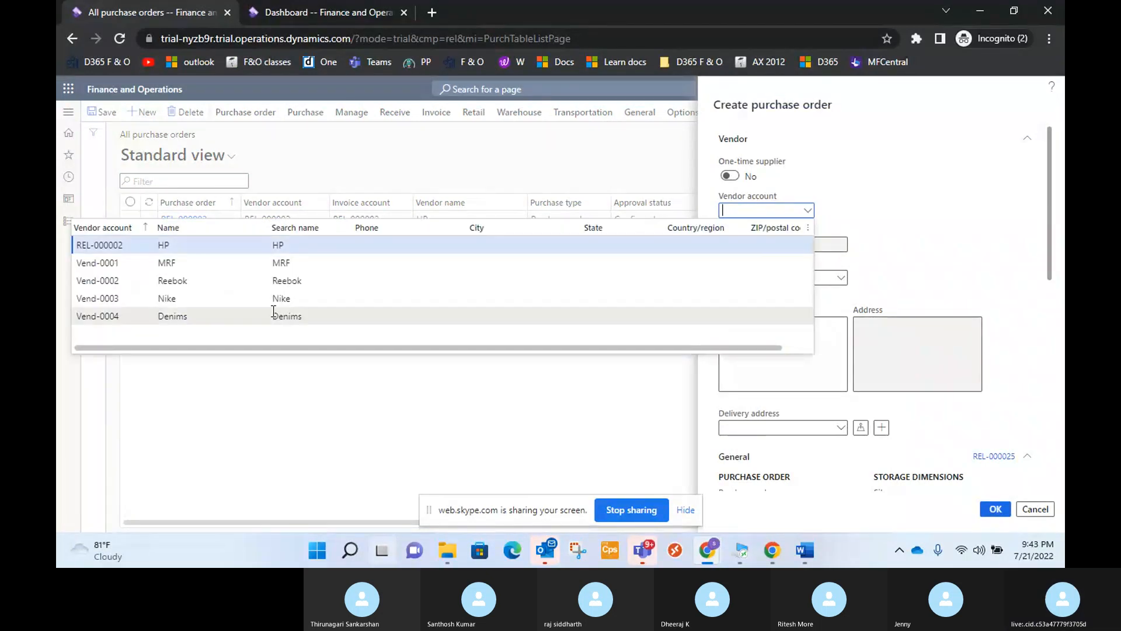
pyautogui.click(262, 264)
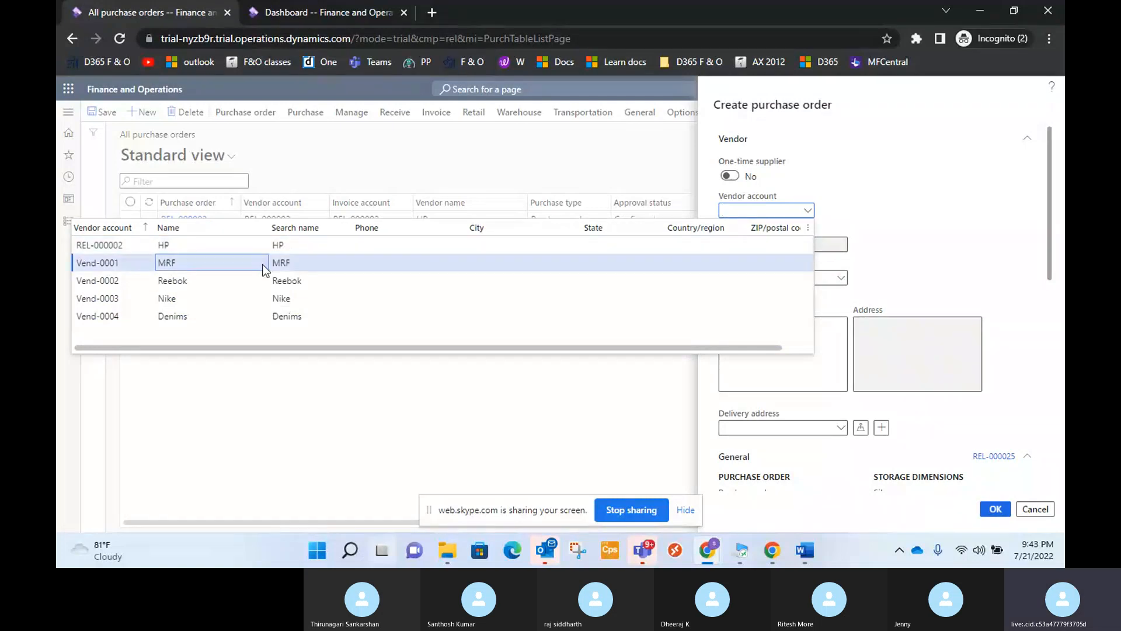
pyautogui.click(745, 194)
pyautogui.scroll(-4, 875, 286)
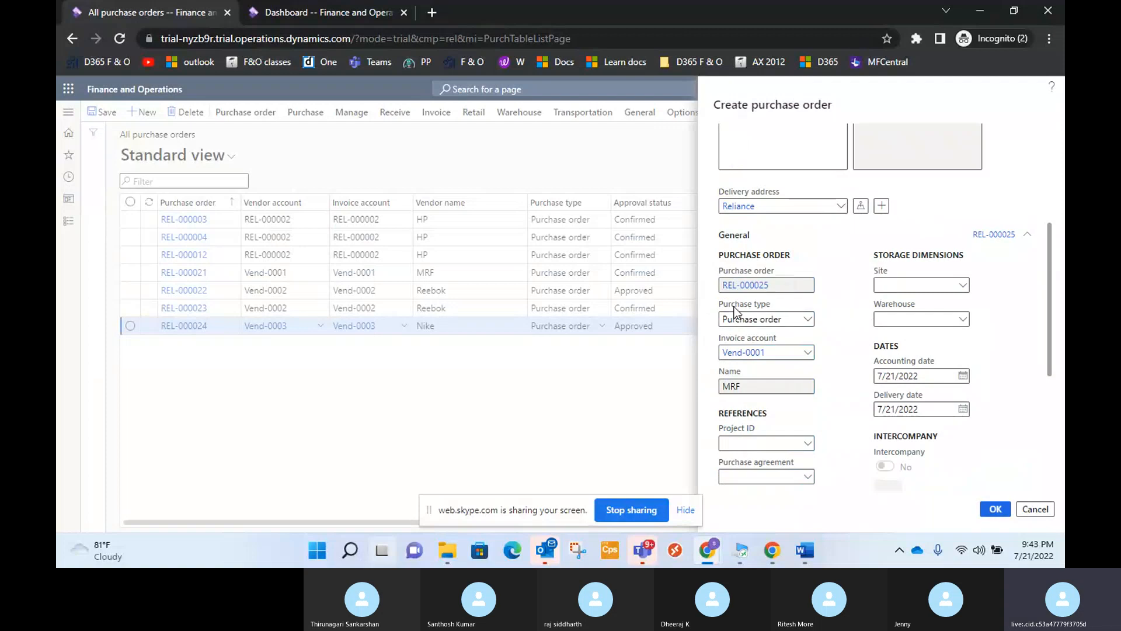
pyautogui.click(806, 320)
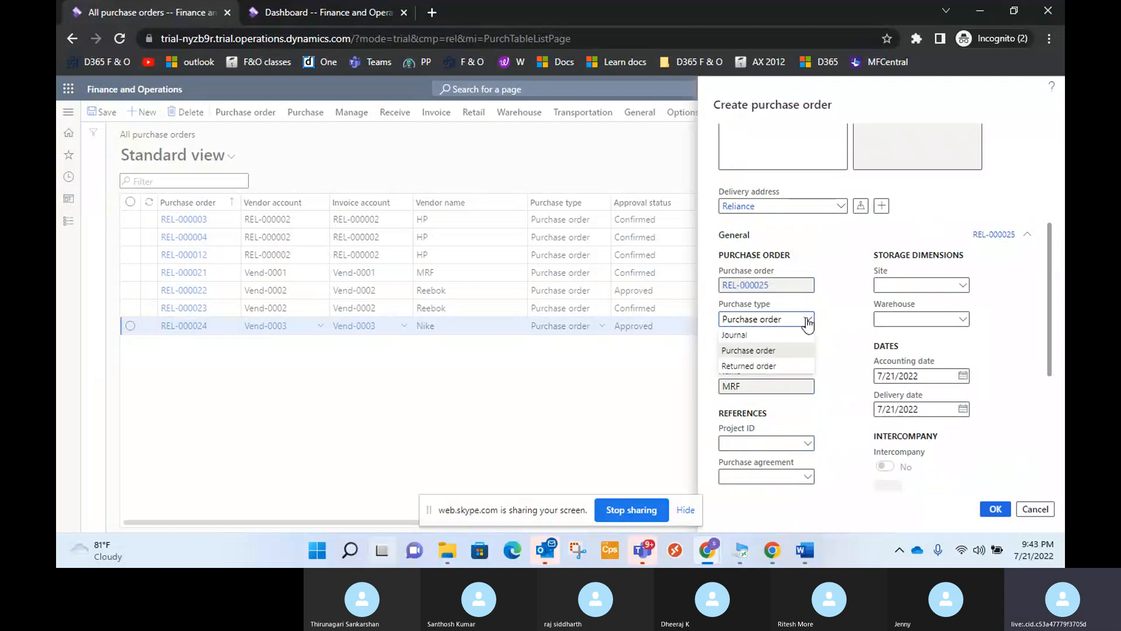
pyautogui.click(791, 349)
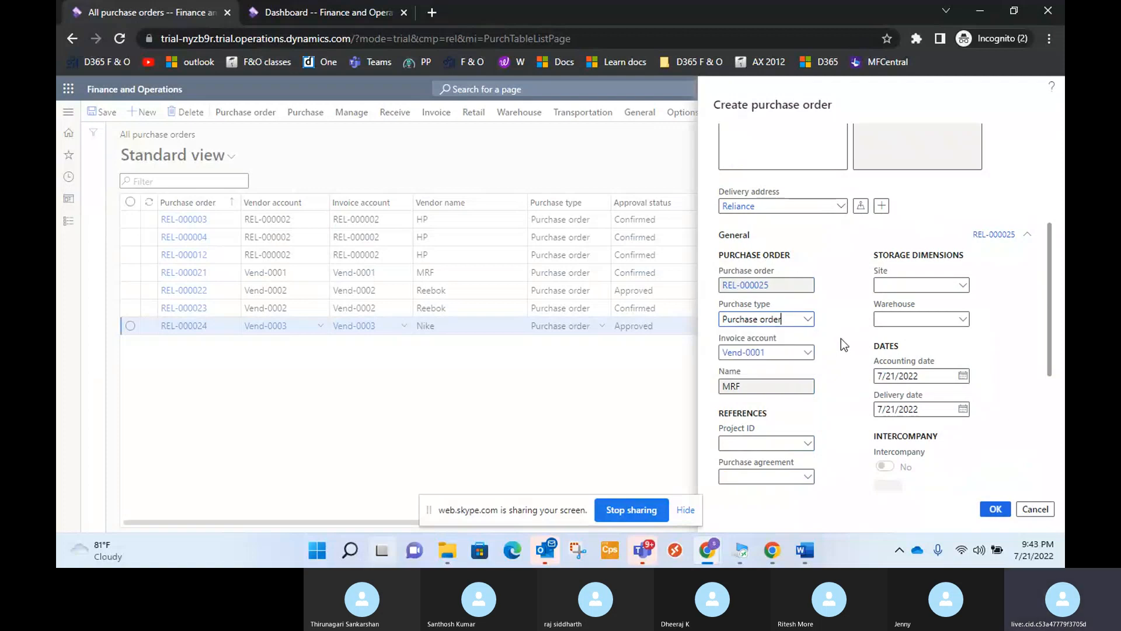
pyautogui.click(813, 320)
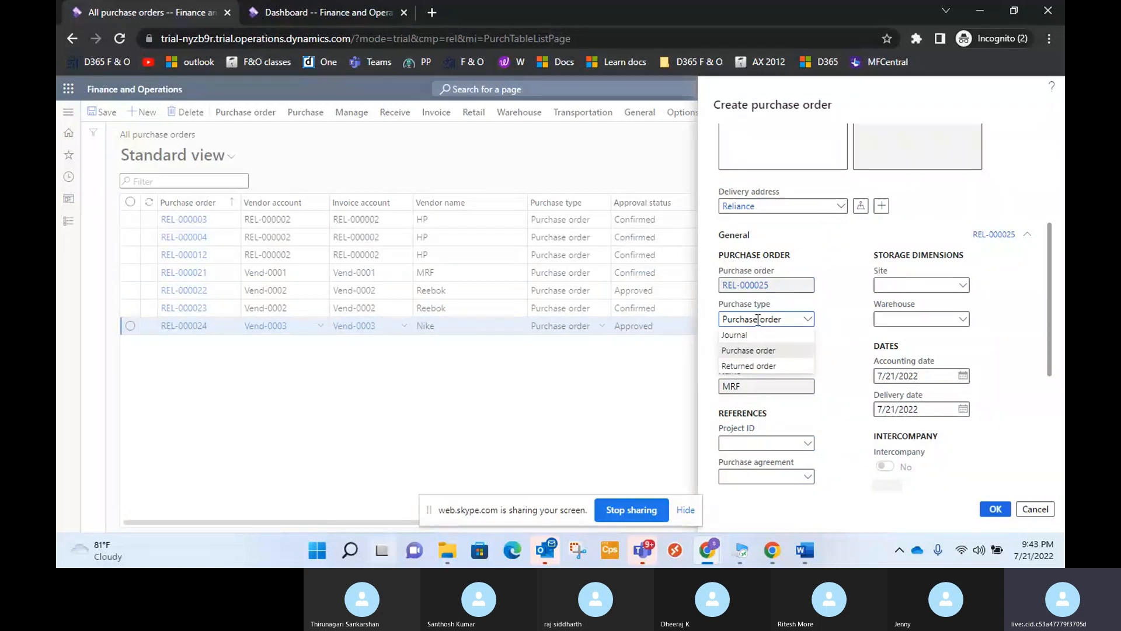
# Switch to the USMF dashboard in the other browser tab, dismiss its welcome guide, and open the Procurement and sourcing parameters.
pyautogui.click(334, 13)
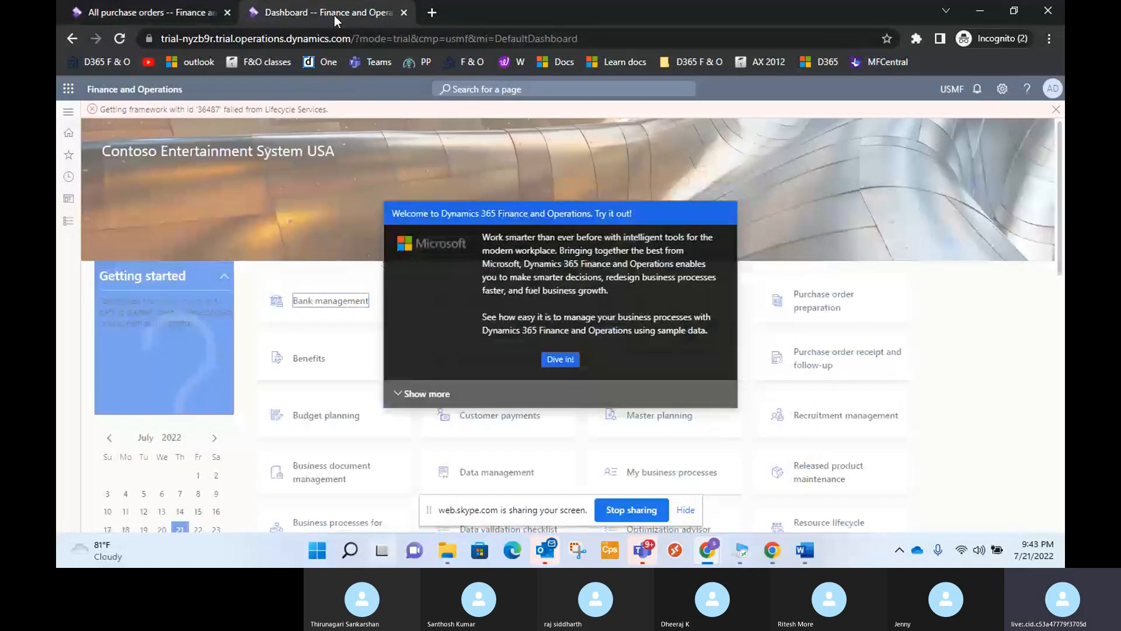
pyautogui.click(560, 359)
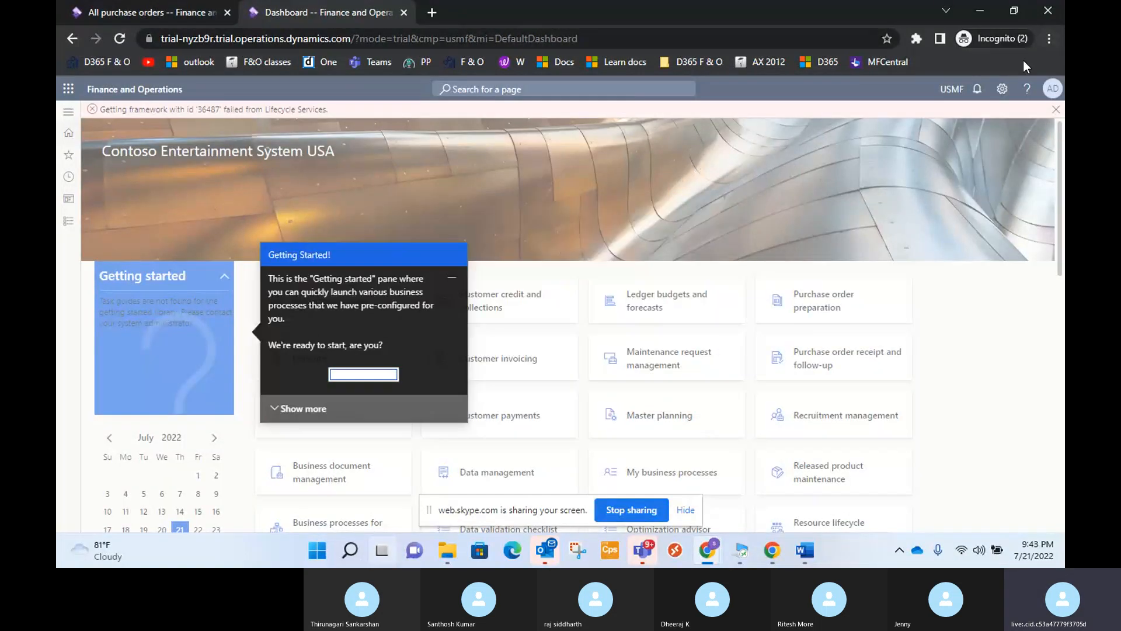
pyautogui.click(1061, 129)
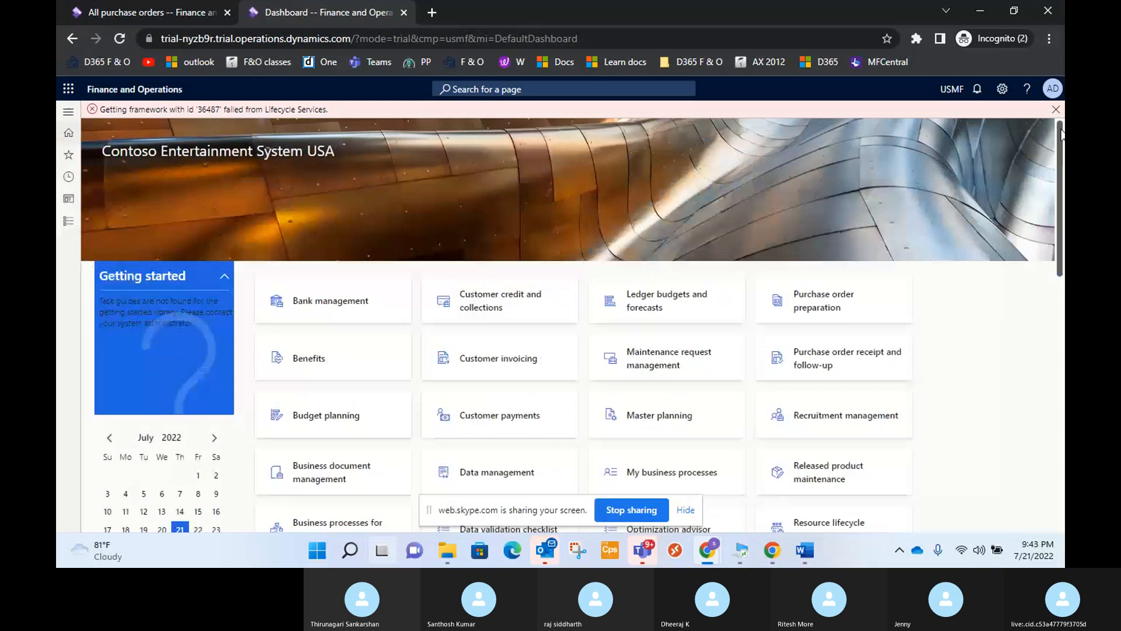
pyautogui.click(68, 220)
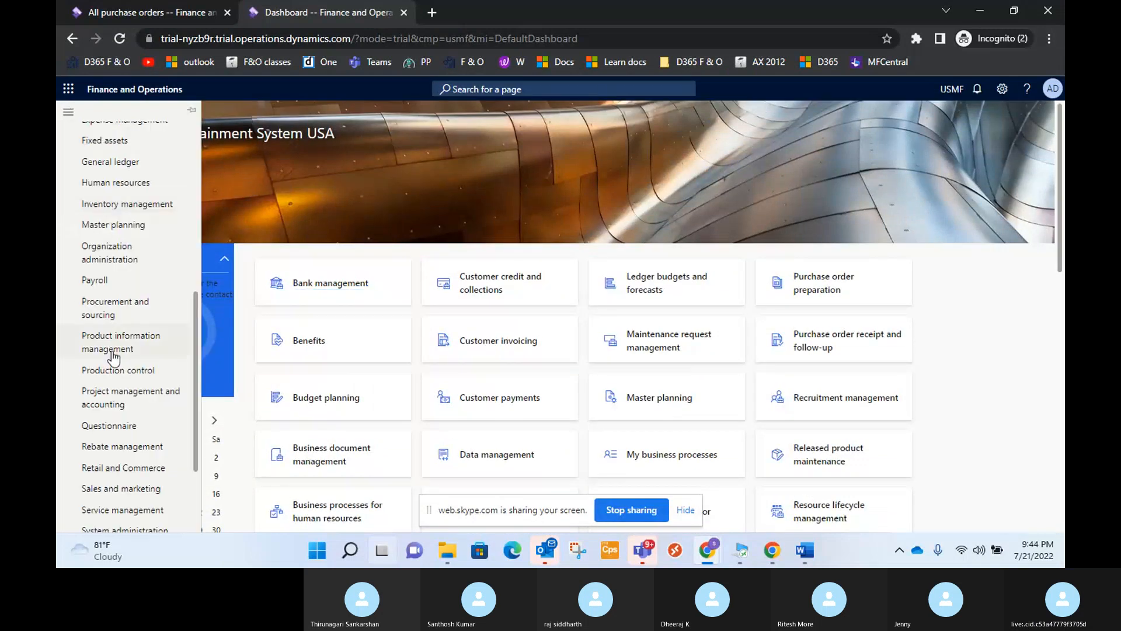
pyautogui.click(112, 319)
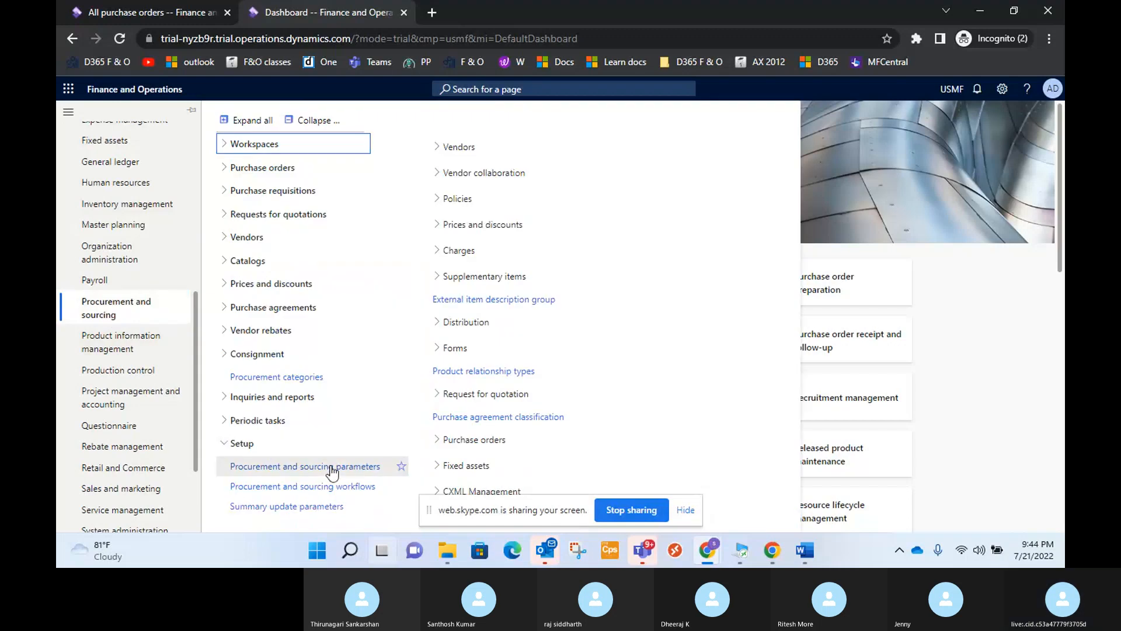
pyautogui.click(331, 466)
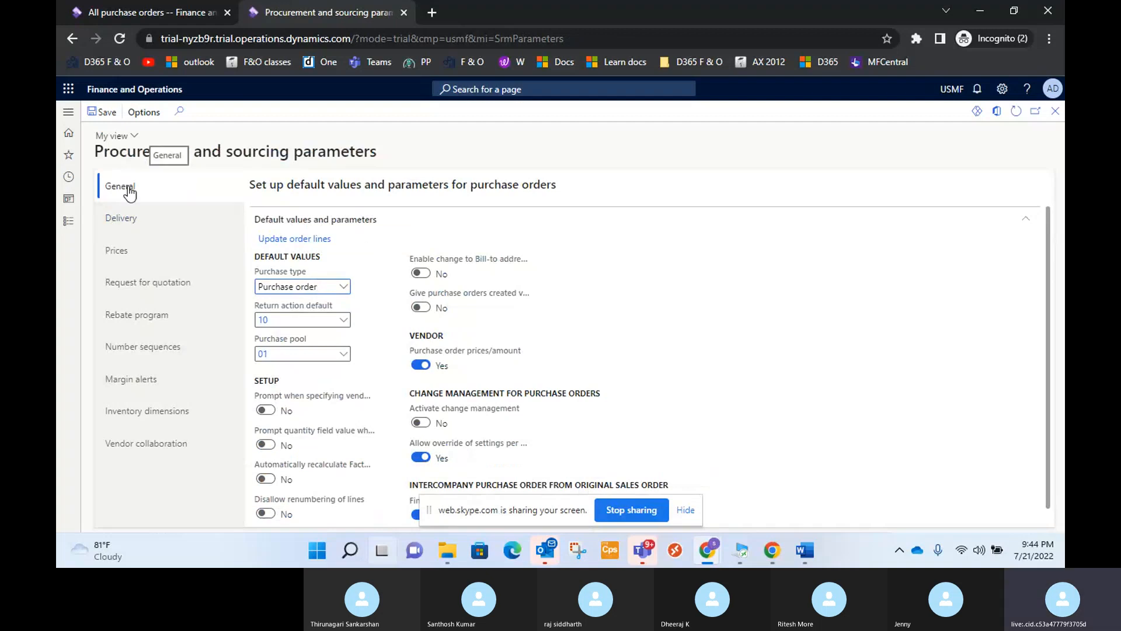
# Review the default purchase type options in the general parameters, keeping Purchase order selected.
pyautogui.click(341, 292)
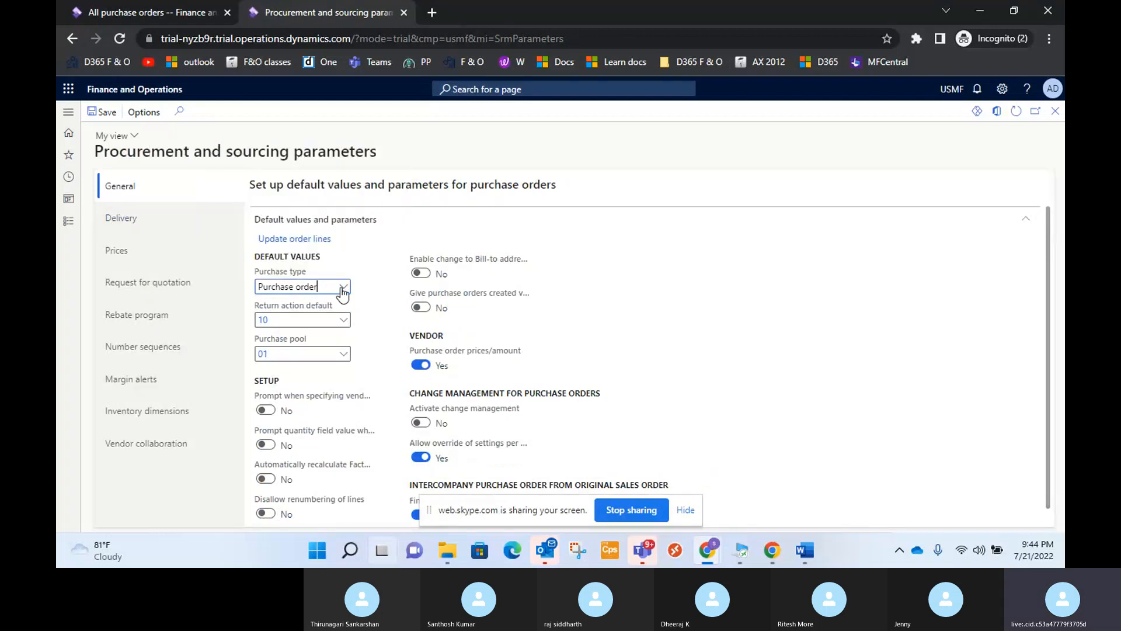
pyautogui.click(343, 288)
pyautogui.click(331, 320)
pyautogui.click(344, 289)
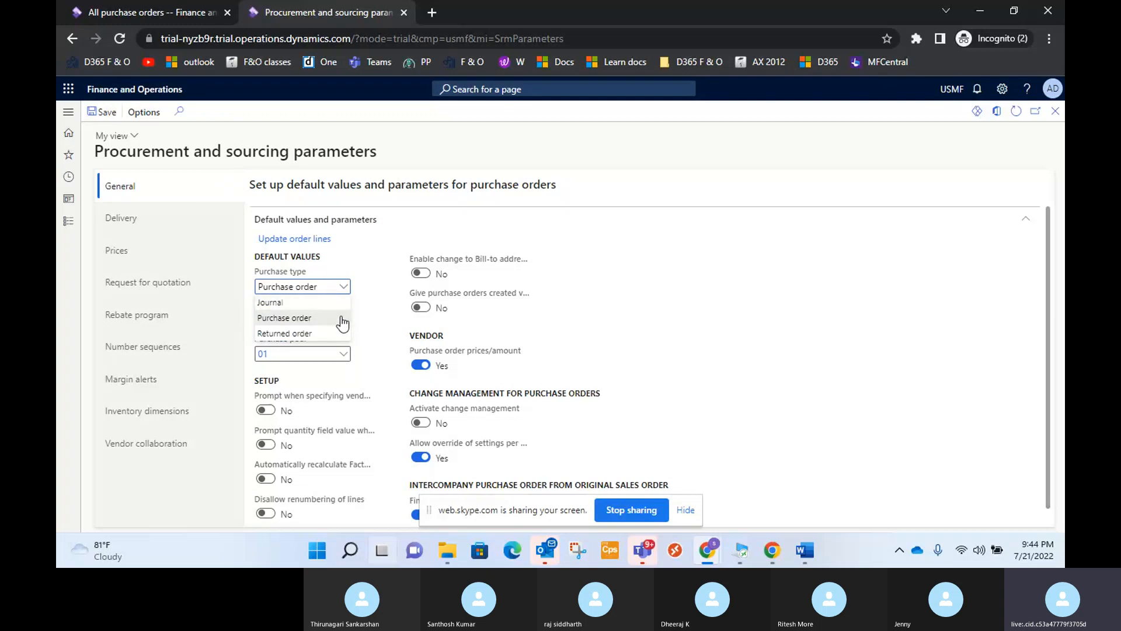
pyautogui.click(318, 317)
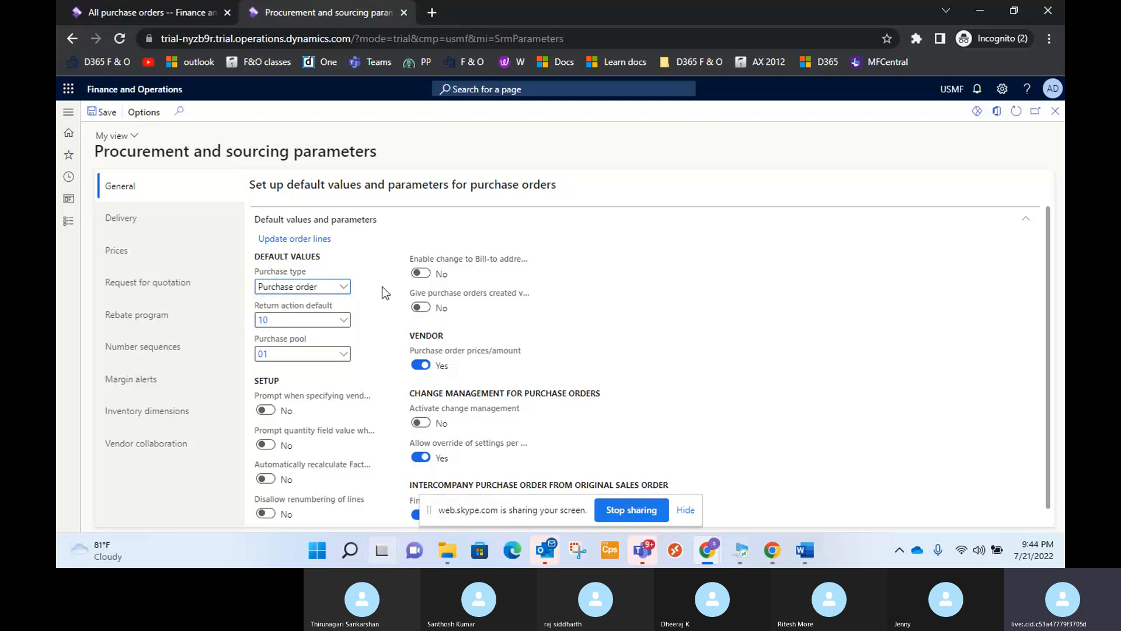
# Examine the product delivery parameters for accepting underdelivery and overdelivery.
pyautogui.click(132, 218)
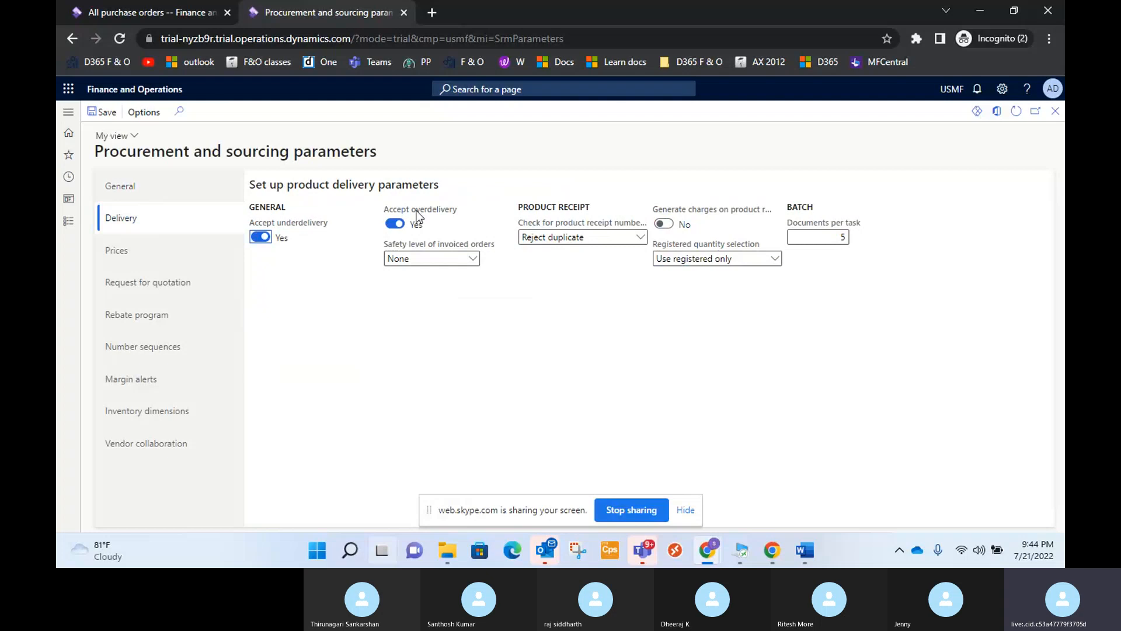
pyautogui.moveTo(445, 218)
pyautogui.moveTo(309, 229)
# Return to the new purchase order, set its storage dimensions to Site 1 and warehouse WH 1, and create the order.
pyautogui.click(146, 15)
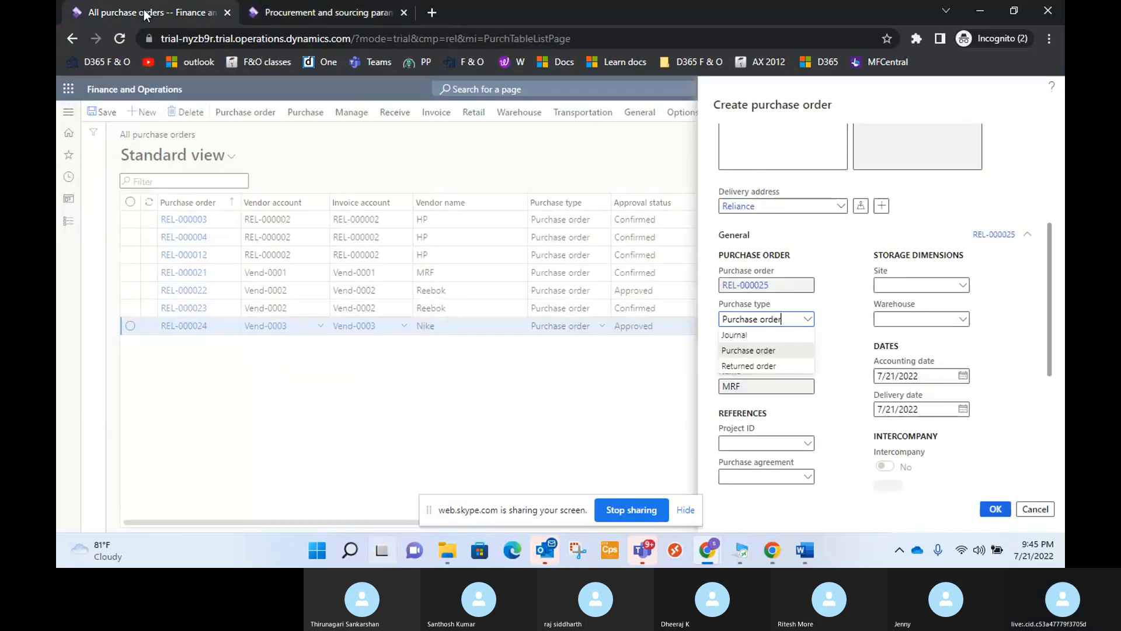
pyautogui.click(845, 379)
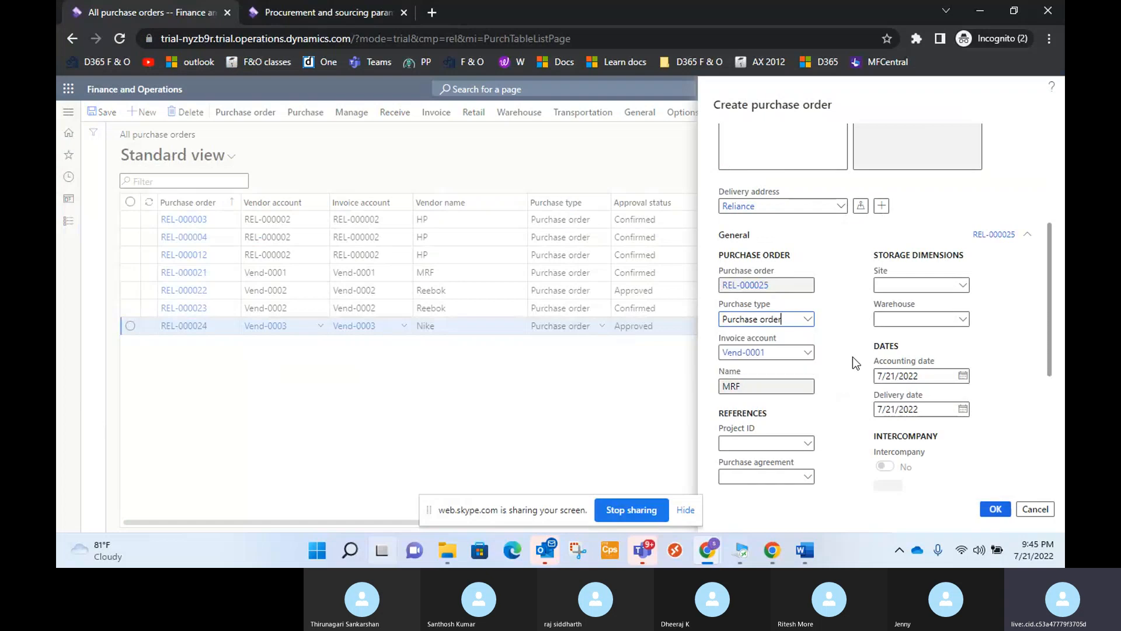
pyautogui.click(960, 286)
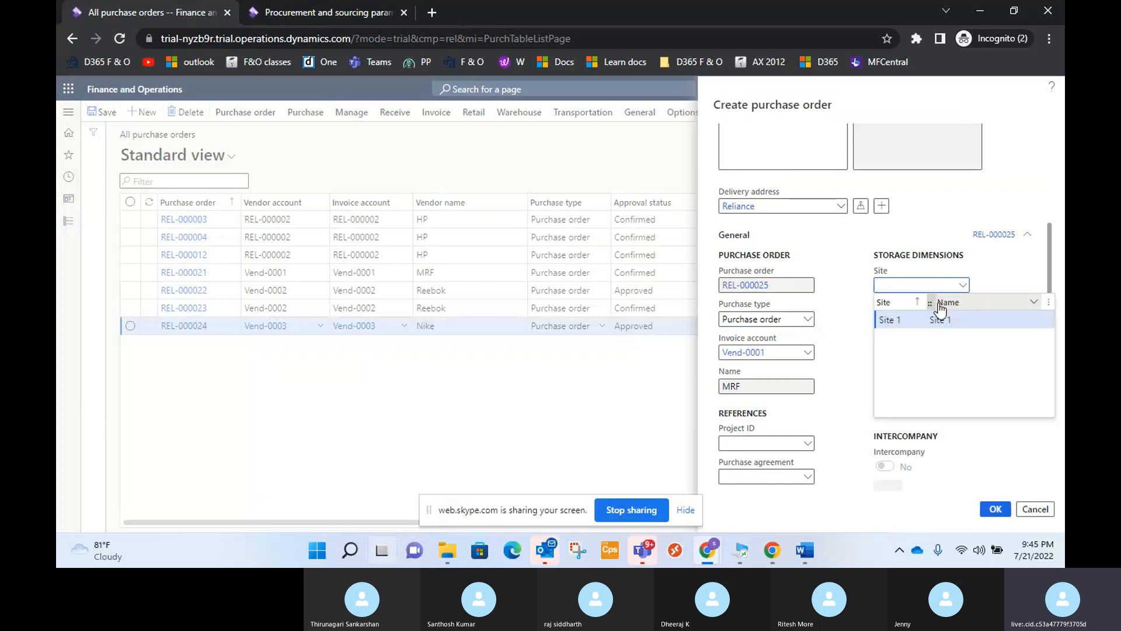
pyautogui.click(962, 320)
pyautogui.click(962, 320)
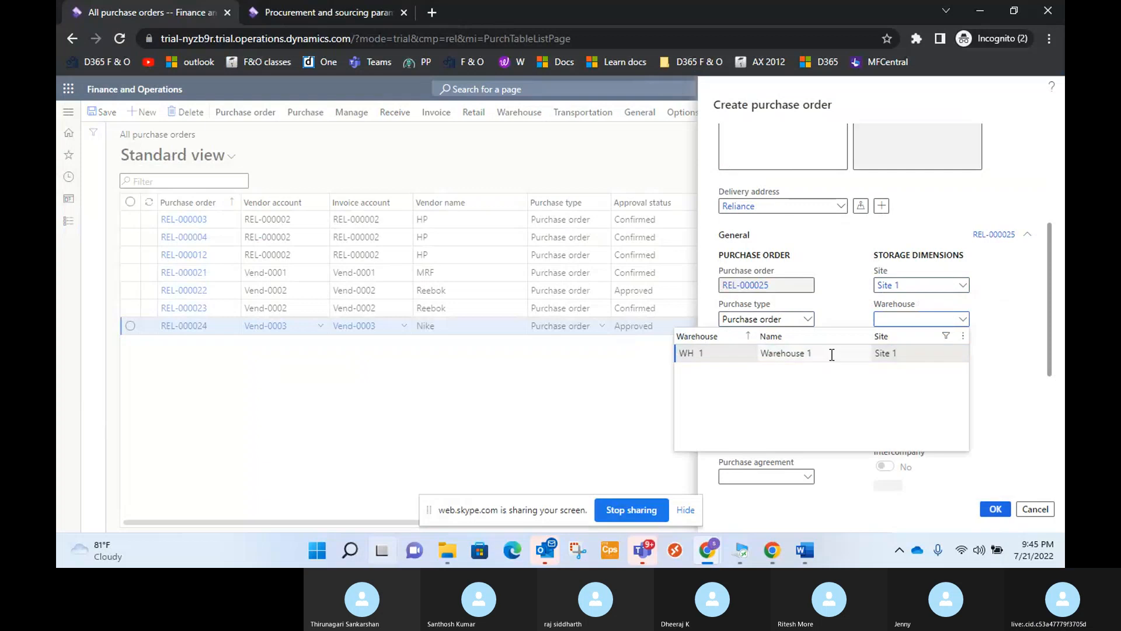
pyautogui.click(831, 354)
pyautogui.scroll(-5, 986, 348)
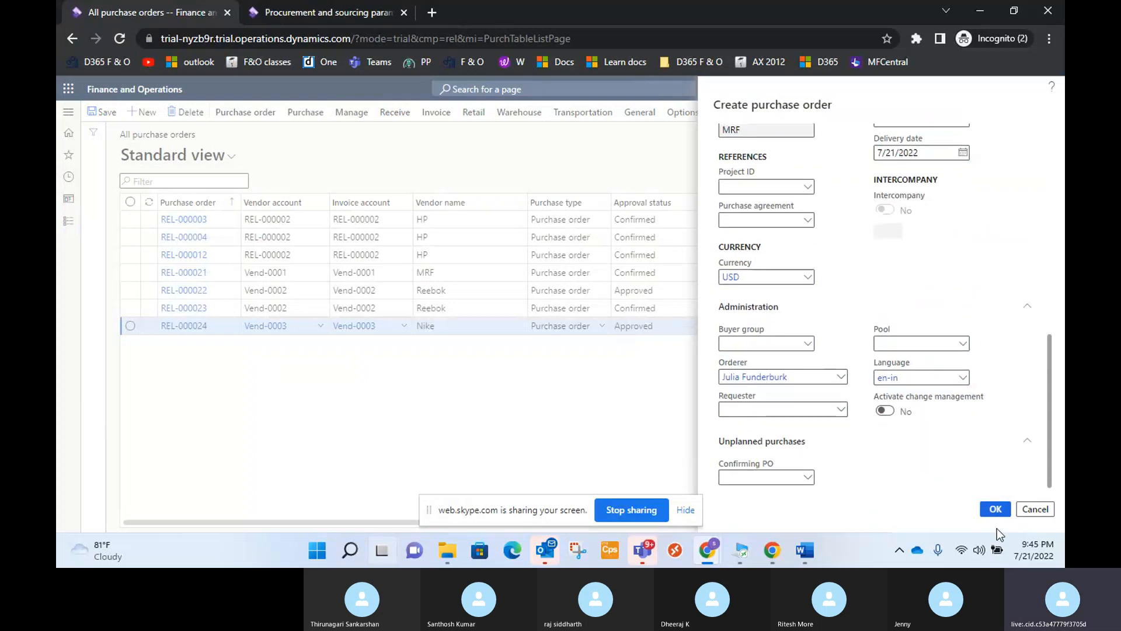
pyautogui.click(996, 510)
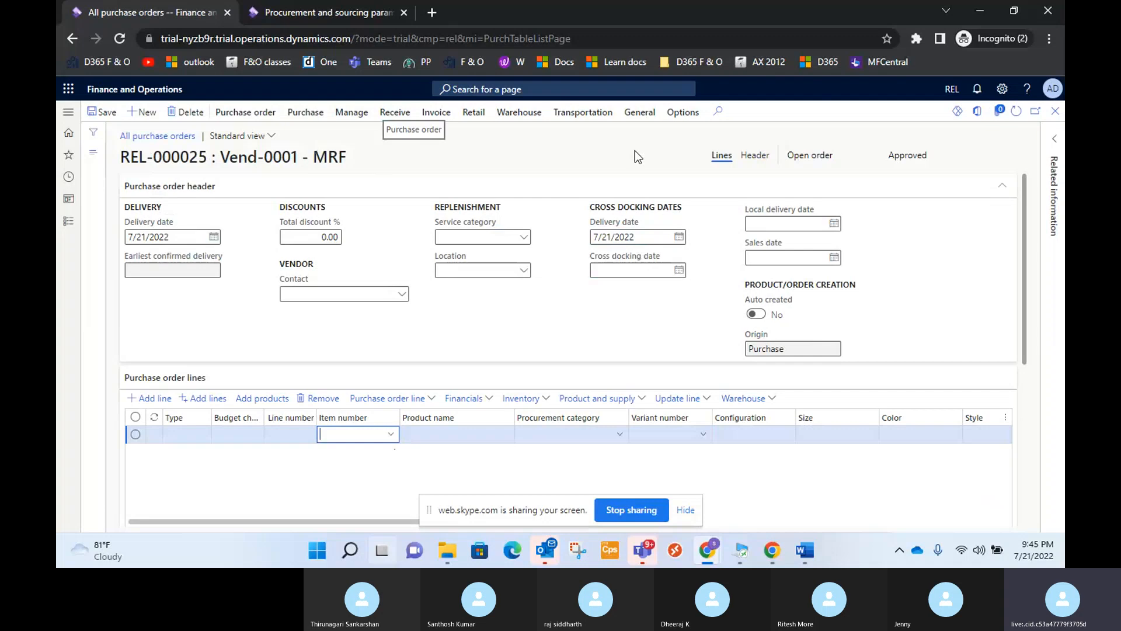
# Examine the products that vendor MRF is approved to supply, and return to the purchase order.
pyautogui.click(681, 117)
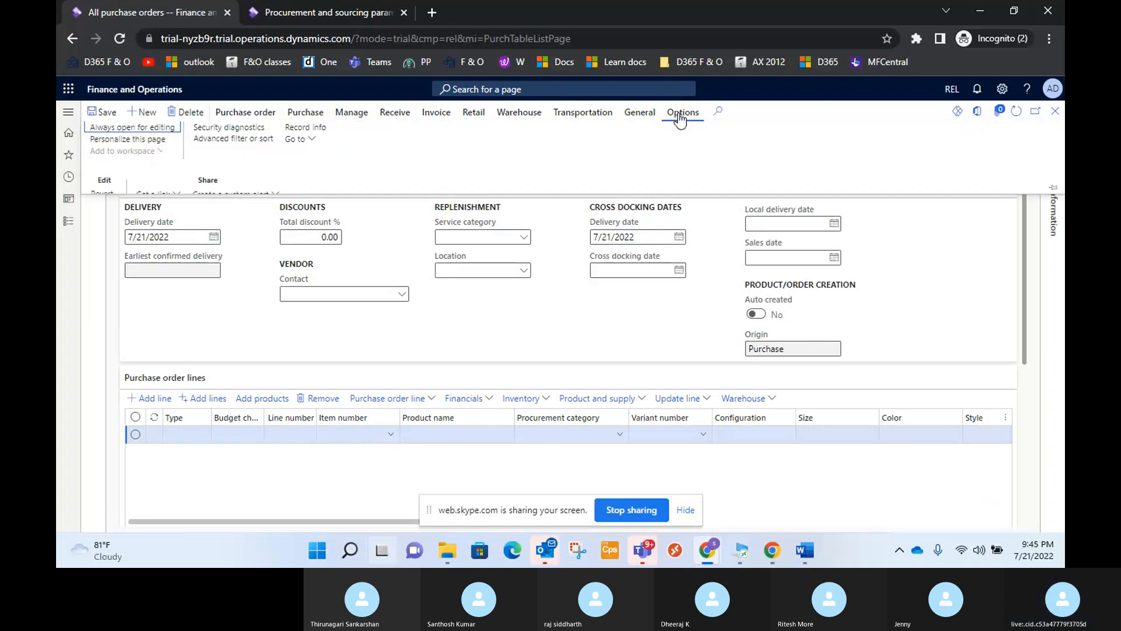
pyautogui.click(639, 113)
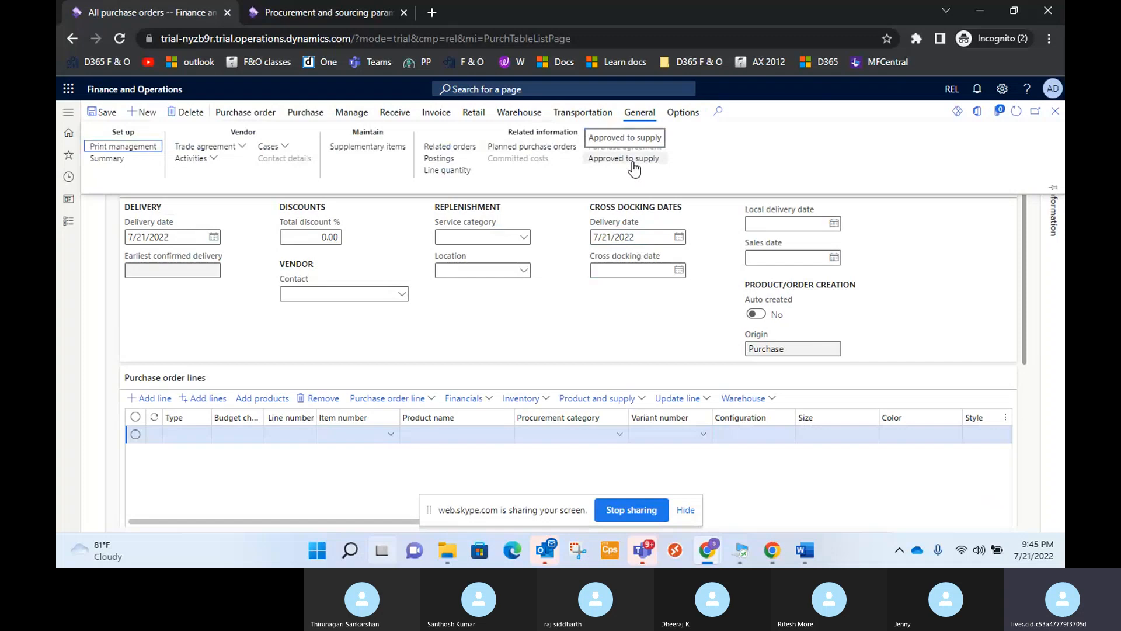
pyautogui.click(632, 163)
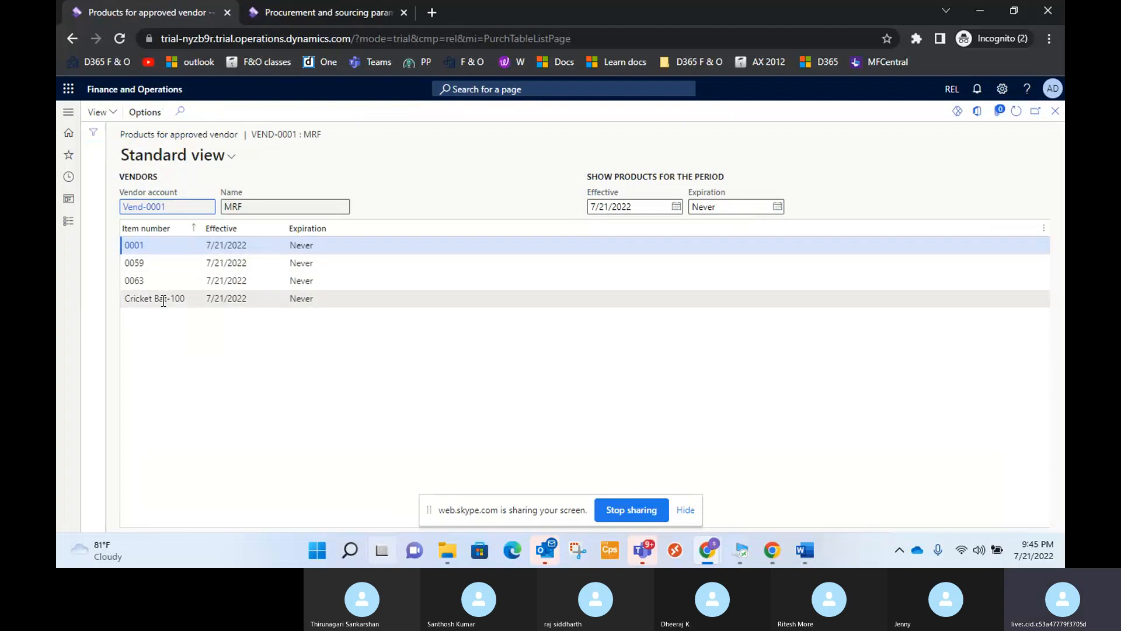
pyautogui.moveTo(164, 301)
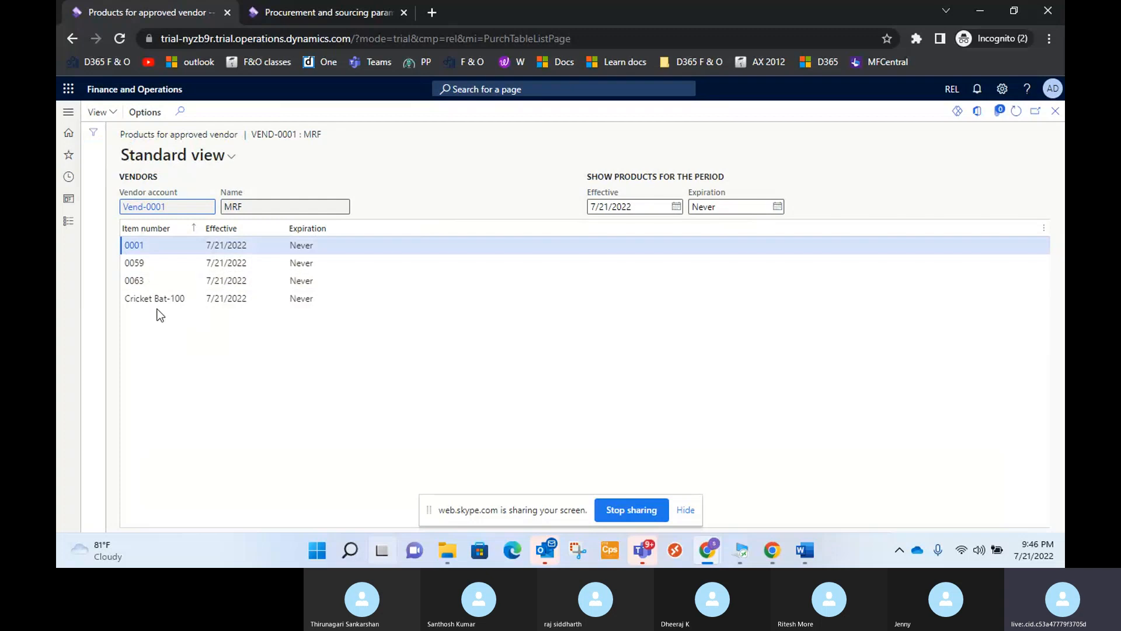
pyautogui.click(687, 510)
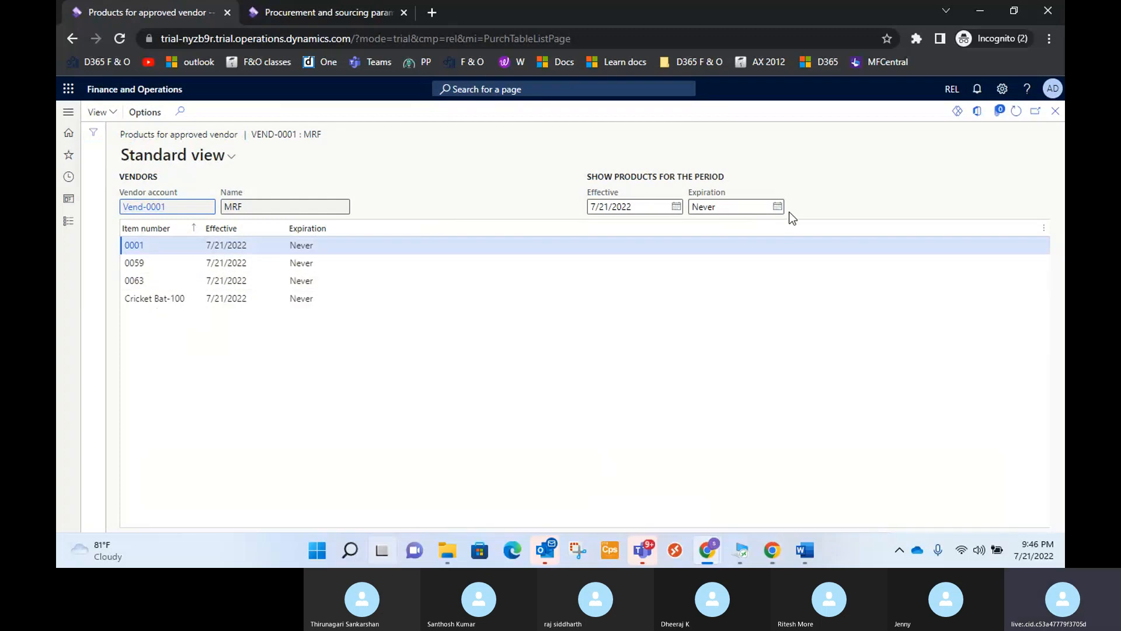
pyautogui.click(1057, 111)
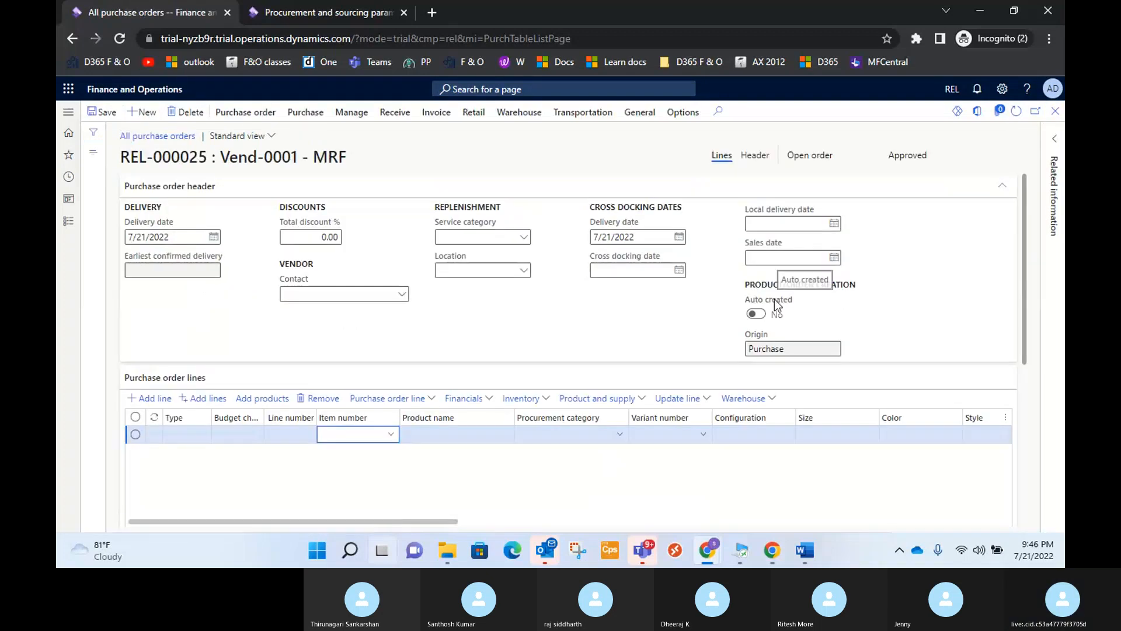
# Compare the item choices for the first purchase order line with the vendor's approved products.
pyautogui.scroll(-3, 394, 447)
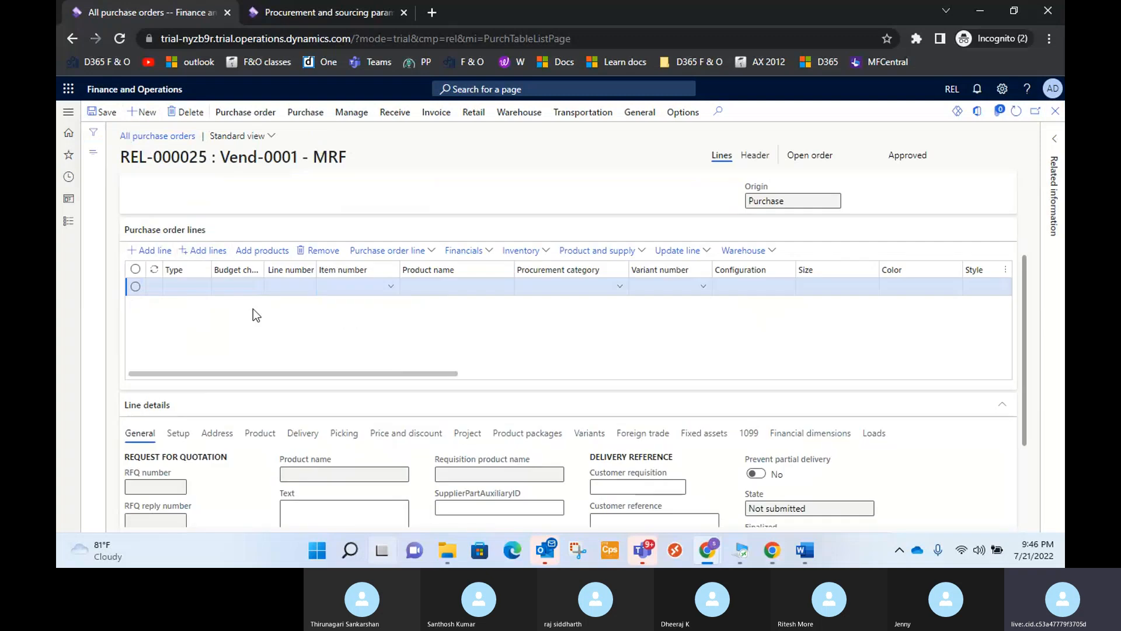
pyautogui.click(391, 292)
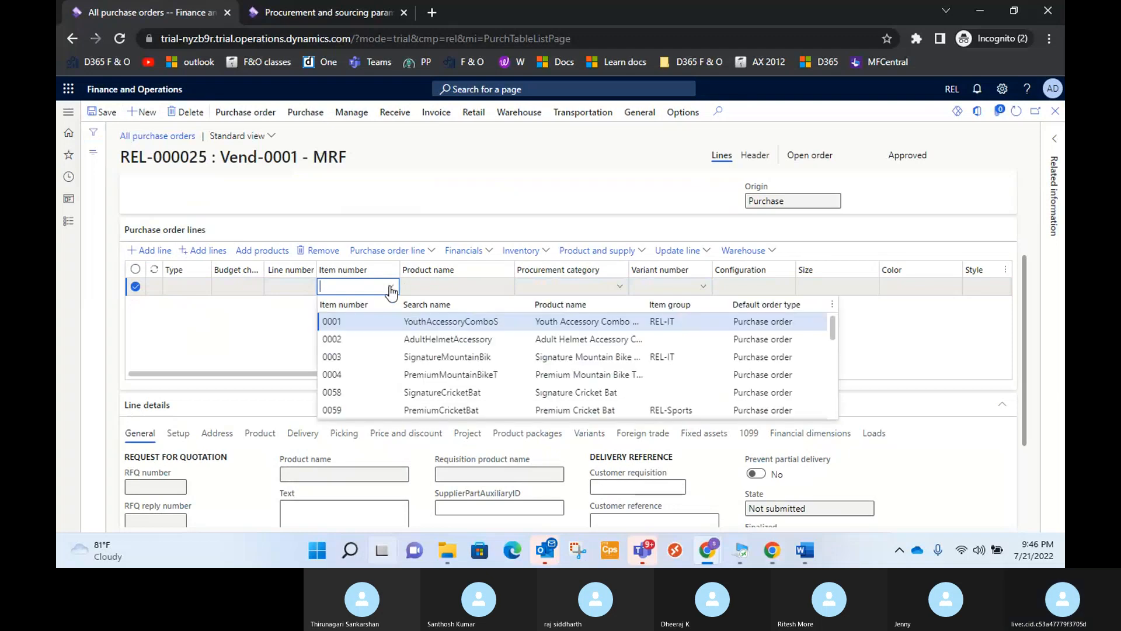
pyautogui.click(683, 112)
pyautogui.click(639, 112)
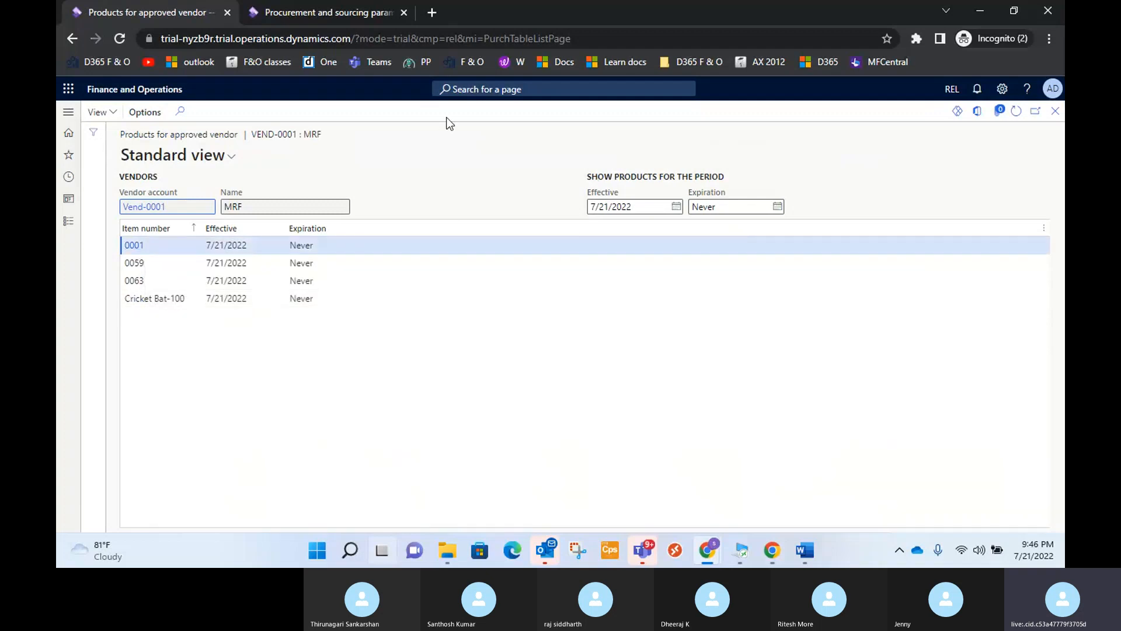
pyautogui.click(1055, 111)
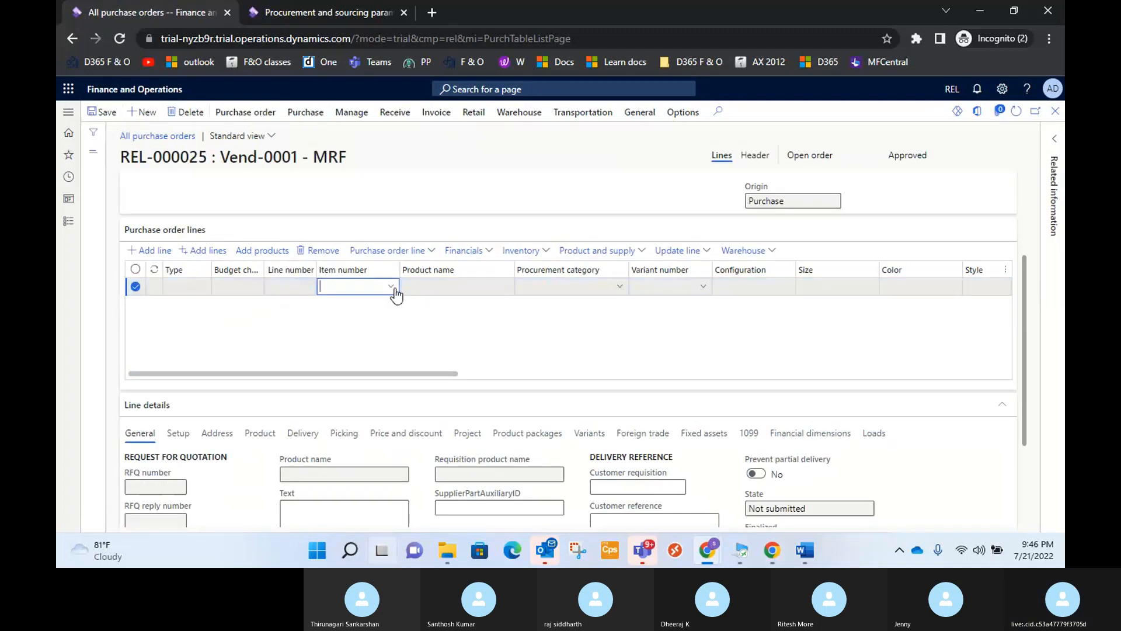
# Select item Cricket Bat-100 for the first purchase order line, filtering the item choices by "cric".
pyautogui.click(391, 286)
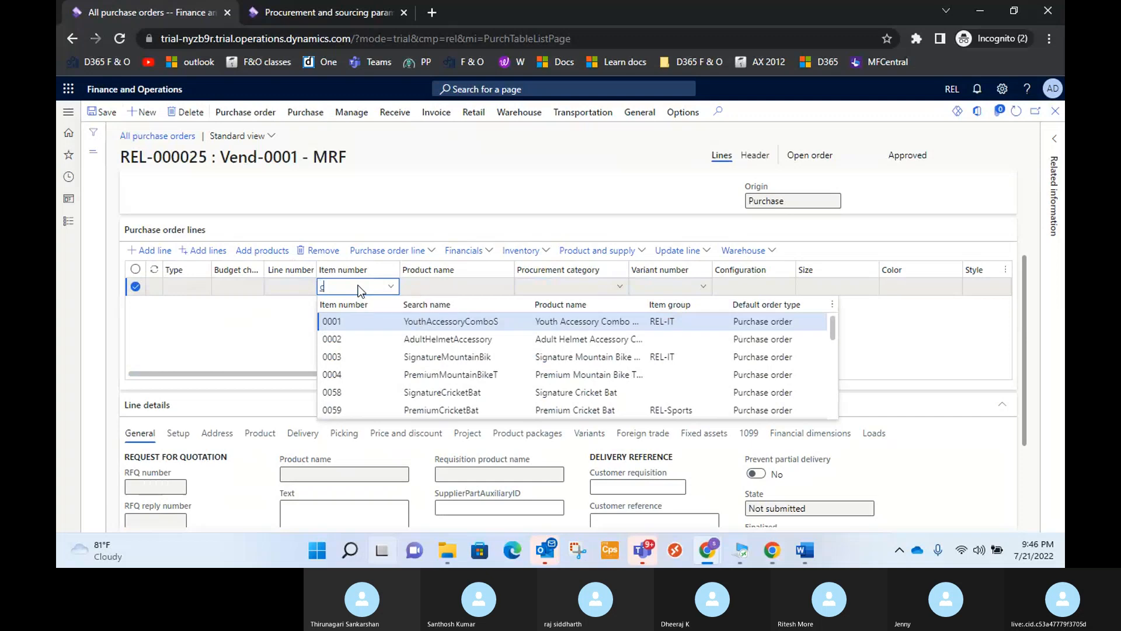
pyautogui.write('cric')
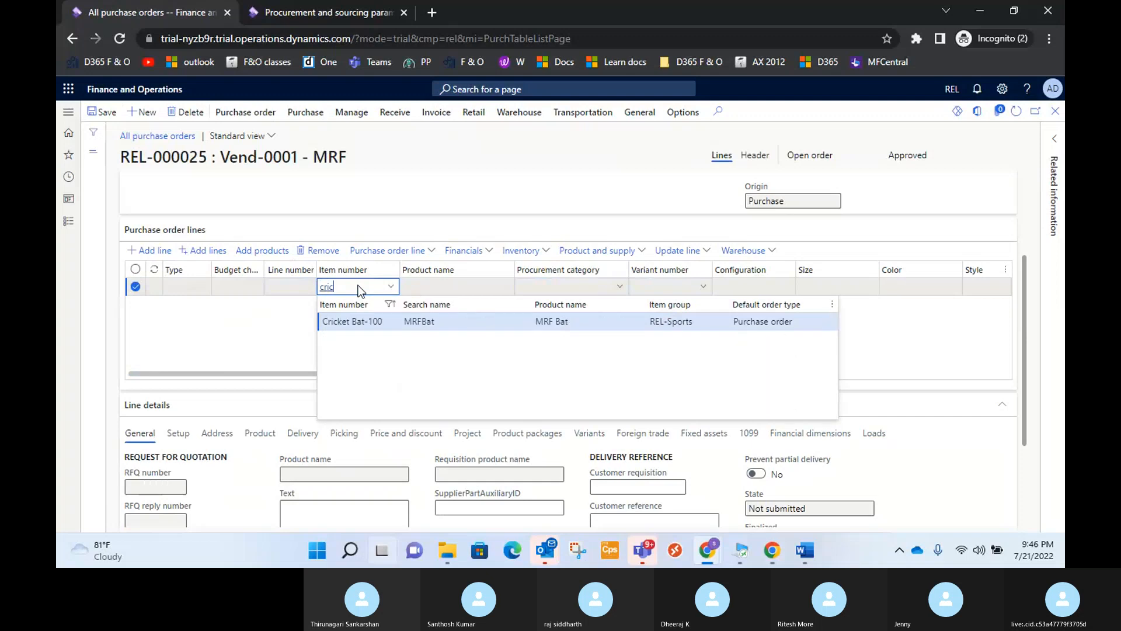
pyautogui.click(454, 324)
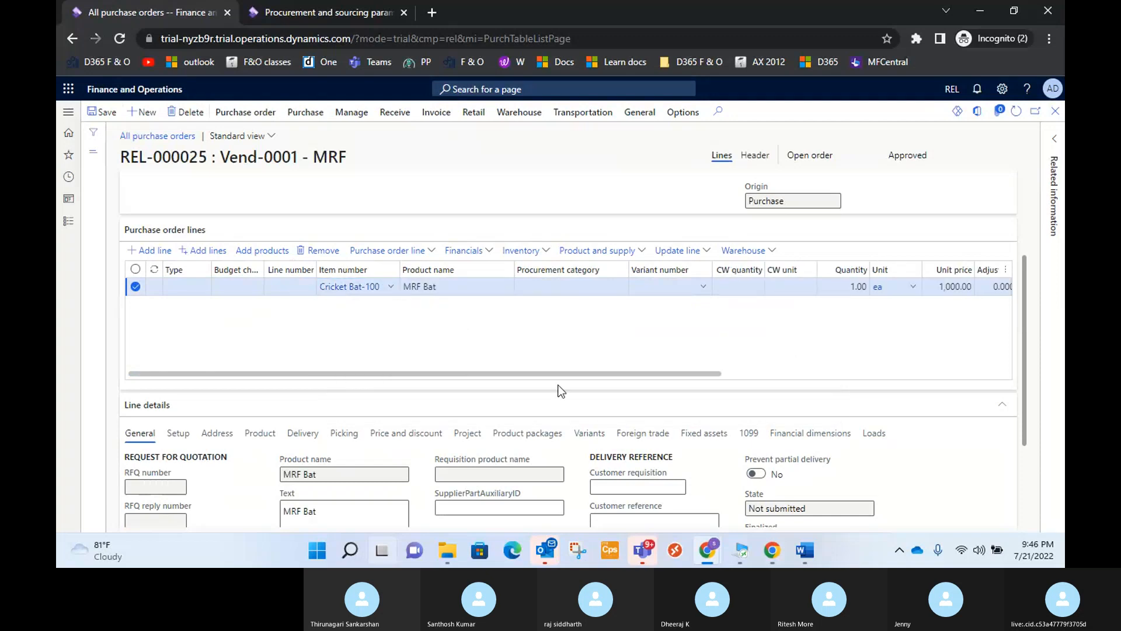
# Set the Cricket Bat-100 line's quantity to 10 and check its net amount.
pyautogui.moveTo(565, 374); pyautogui.dragTo(673, 374)
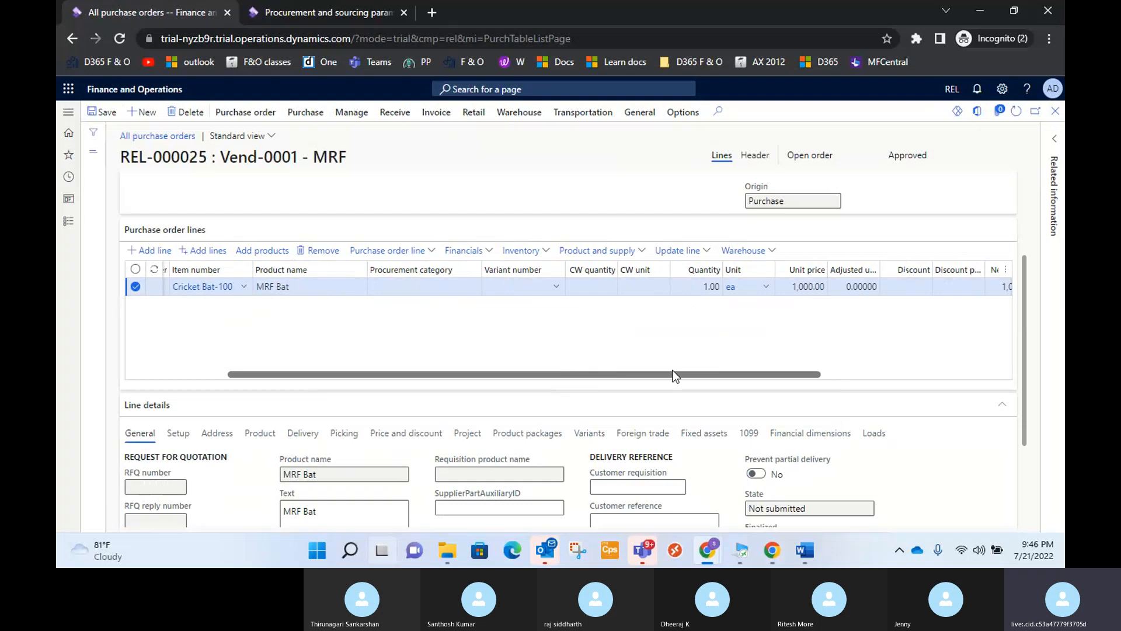
pyautogui.click(704, 287)
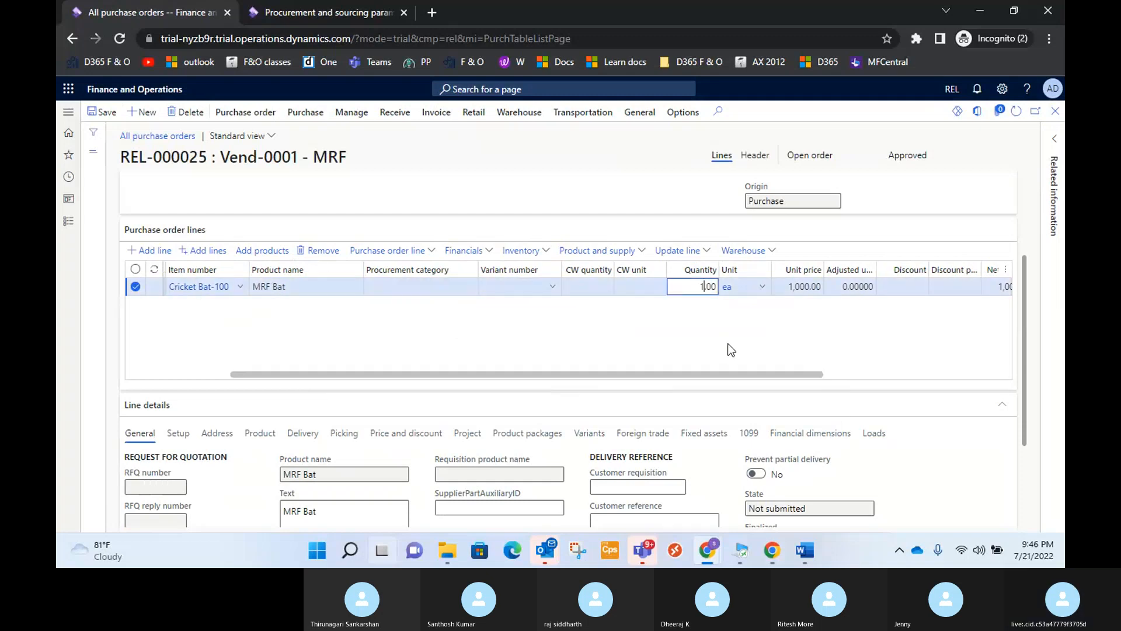
pyautogui.write('0')
pyautogui.click(727, 481)
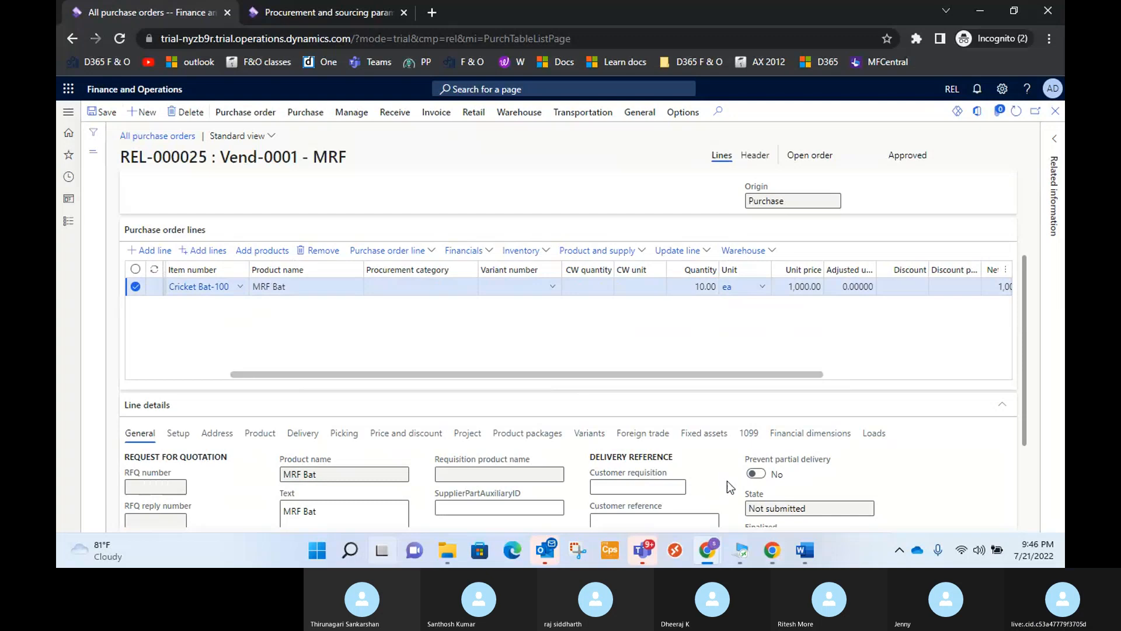
pyautogui.moveTo(782, 373); pyautogui.dragTo(1028, 383)
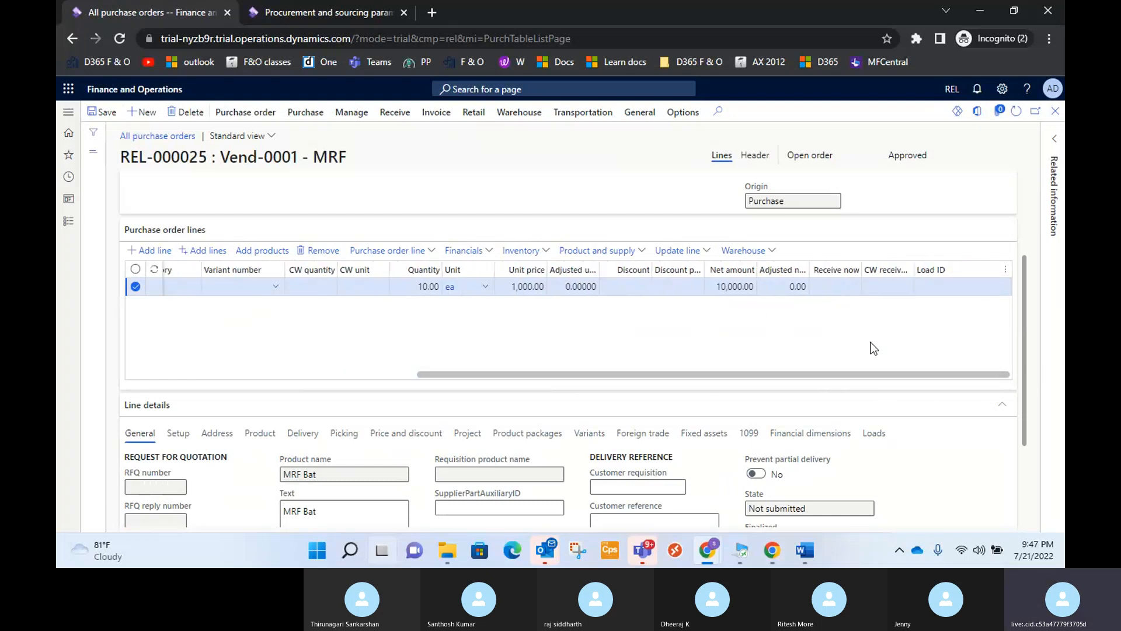
# Generate the purchase order confirmation with document date 7/21/2022 and check the order's approval status.
pyautogui.scroll(-3, 863, 346)
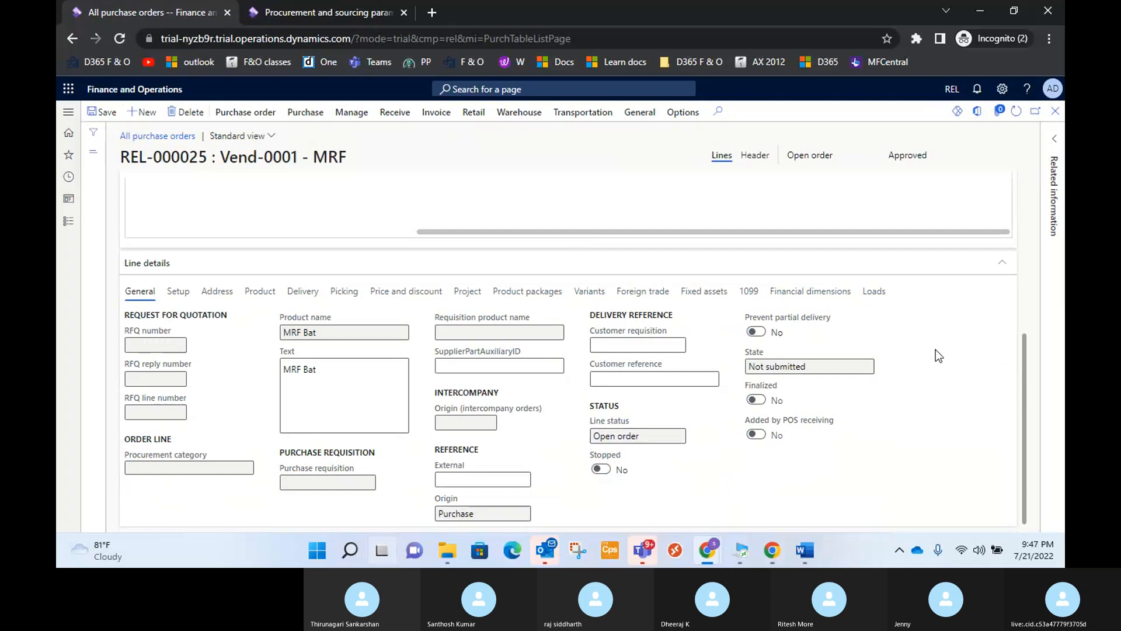
pyautogui.scroll(6, 936, 349)
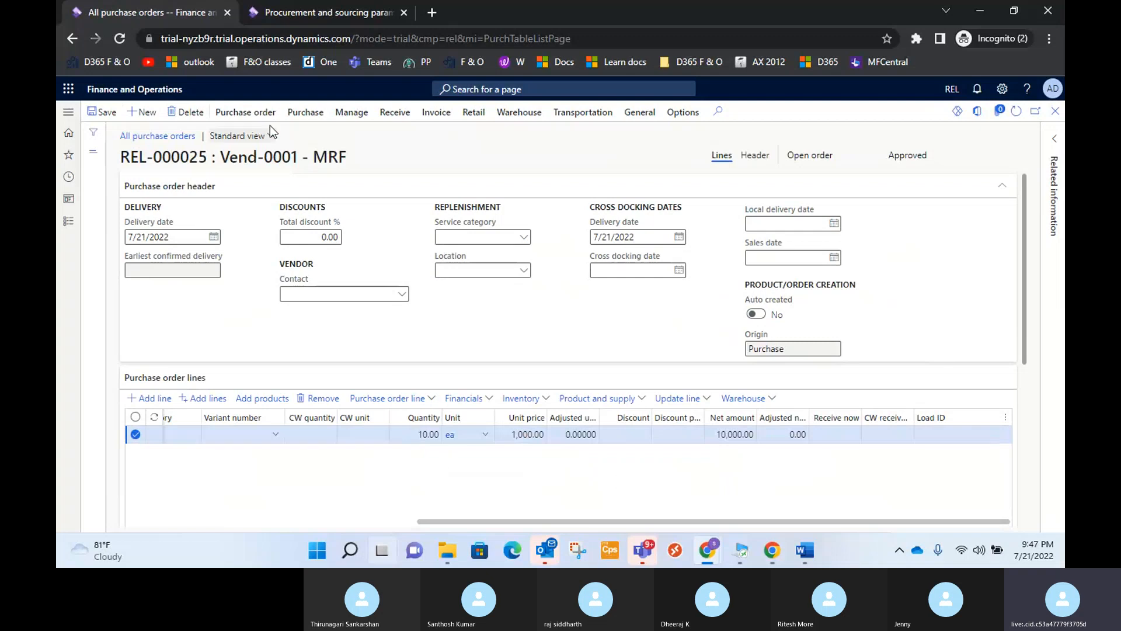
pyautogui.click(256, 117)
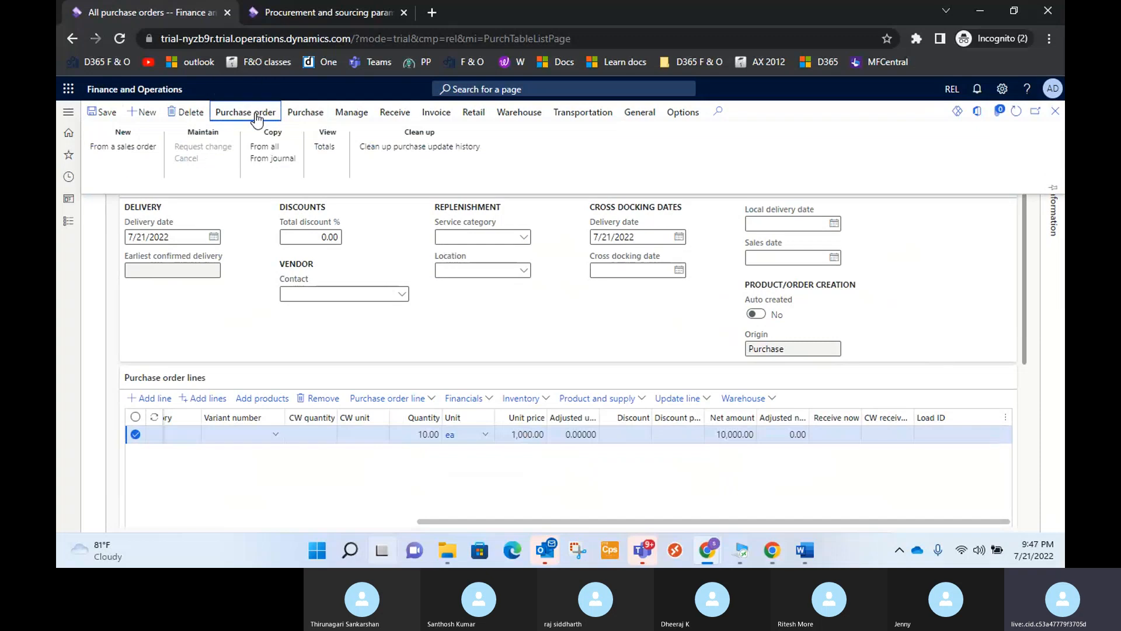
pyautogui.click(307, 118)
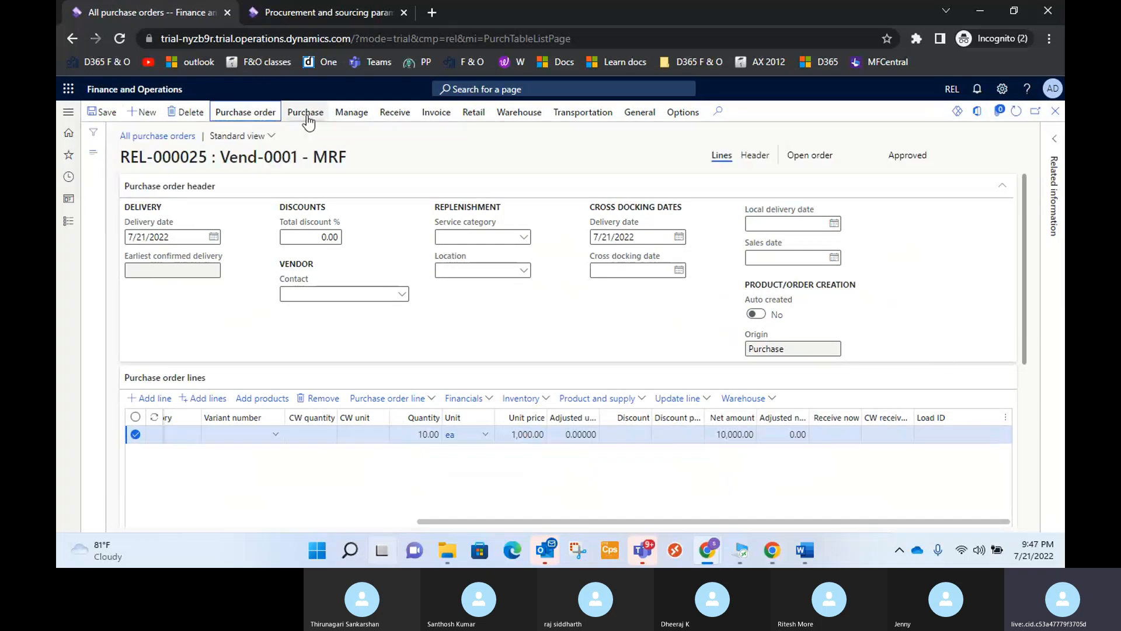
pyautogui.click(308, 118)
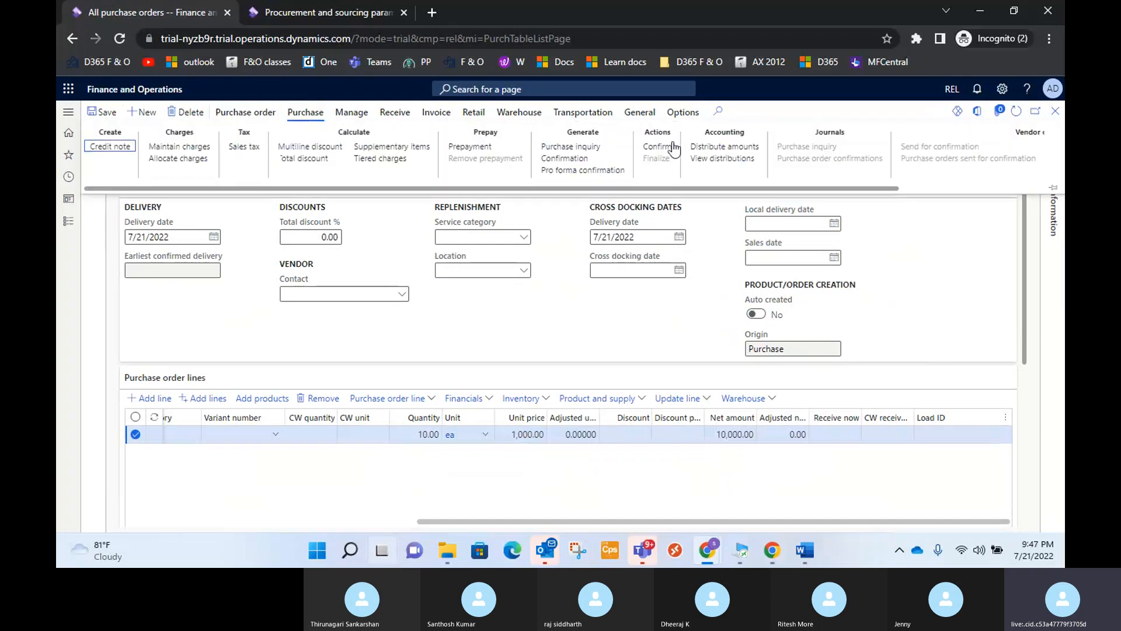
pyautogui.click(552, 160)
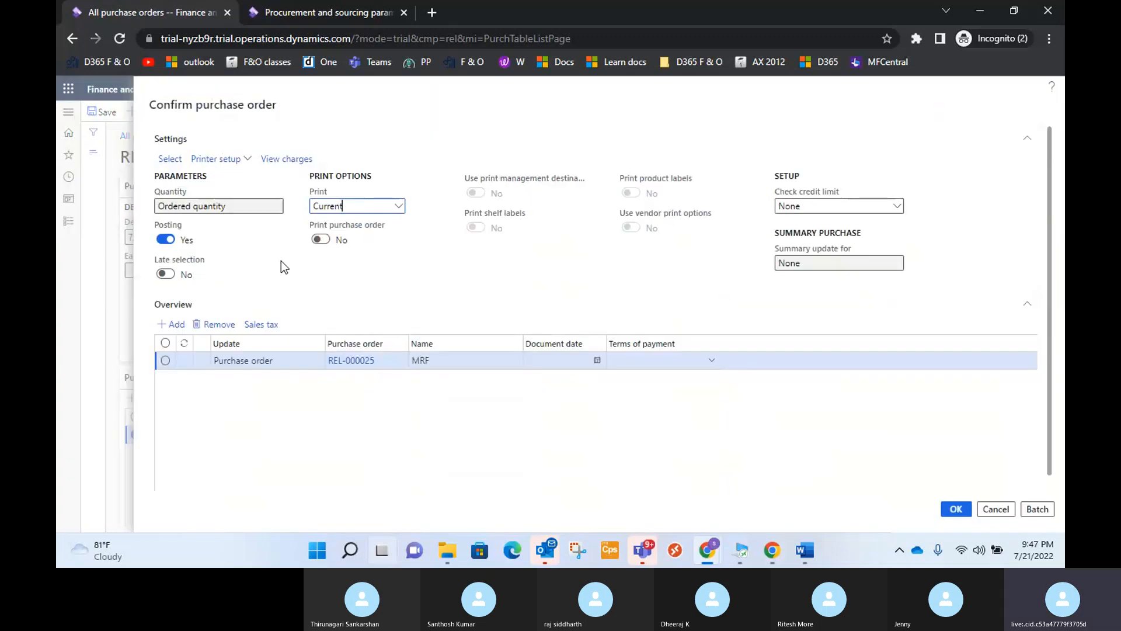
pyautogui.scroll(-1, 551, 330)
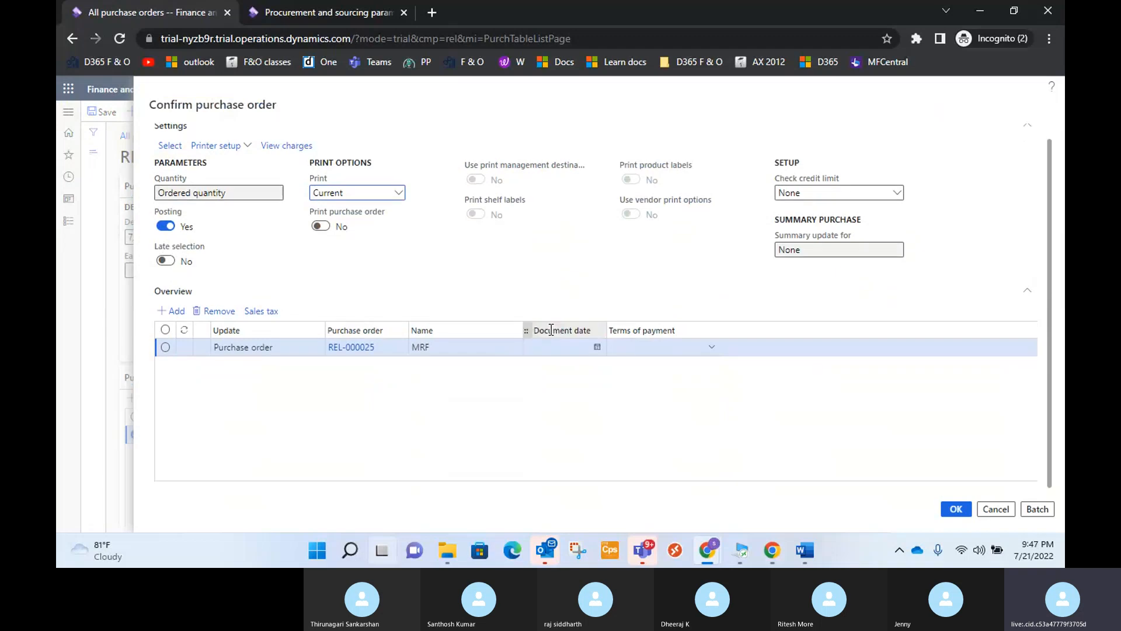
pyautogui.click(597, 347)
pyautogui.click(693, 433)
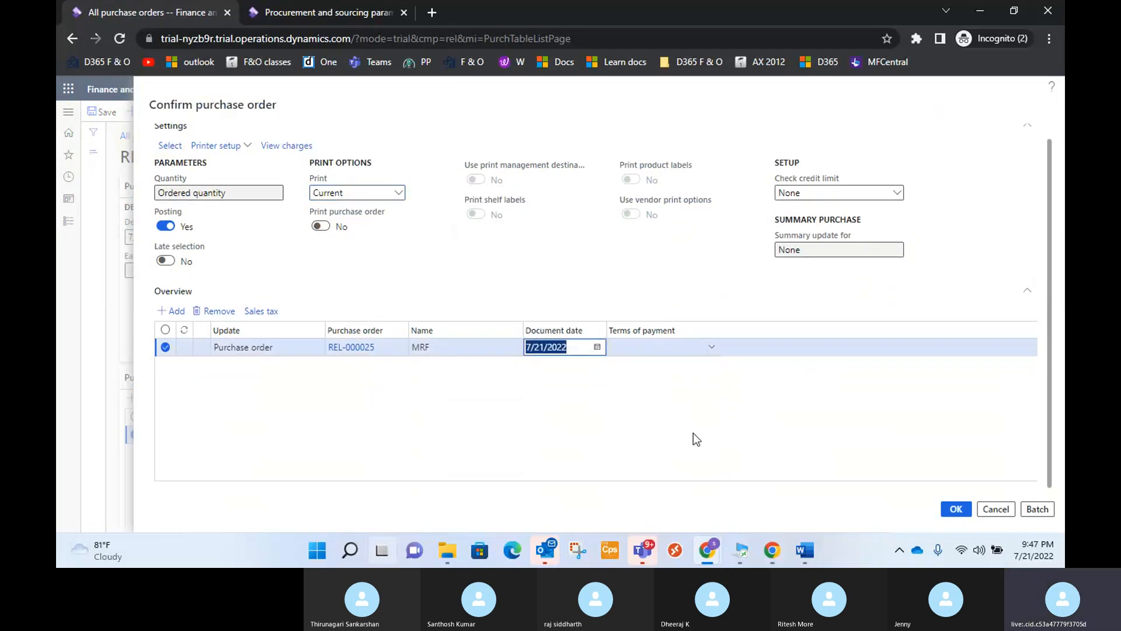
pyautogui.click(948, 508)
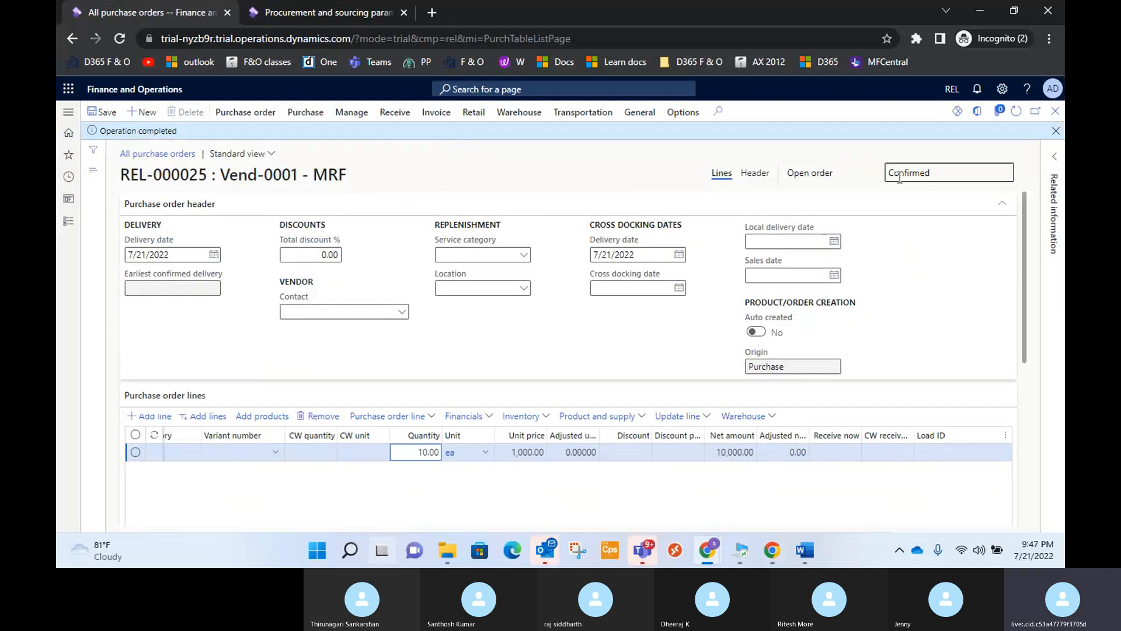
pyautogui.doubleClick(941, 173)
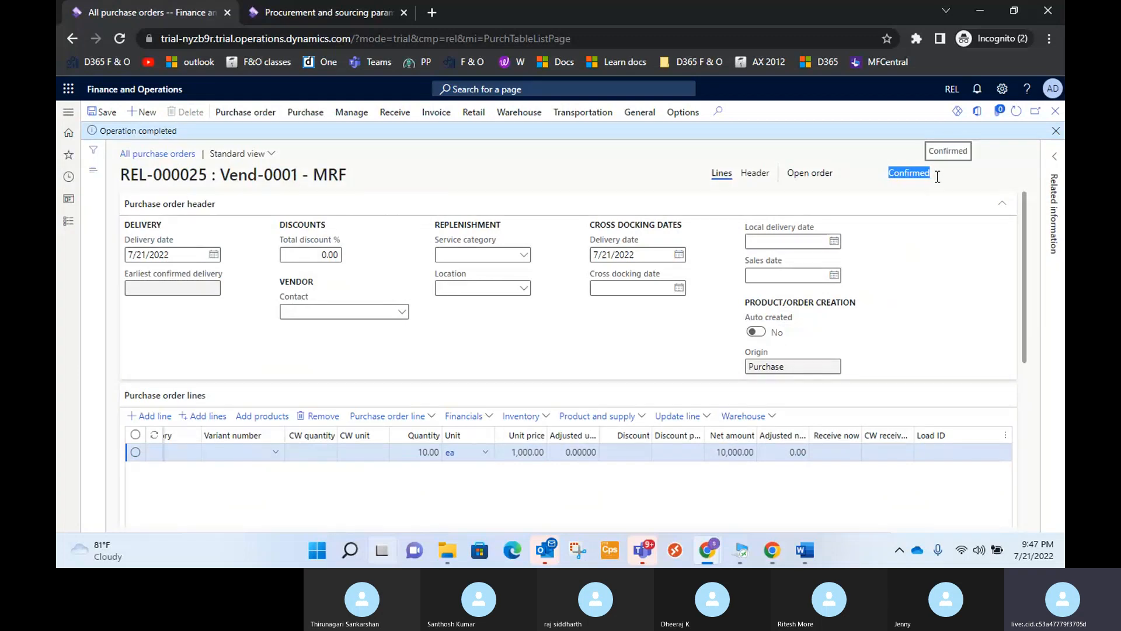
# Start a product receipt for the purchase order with receipt number PRN-000025 and document date 7/21/2022.
pyautogui.click(248, 113)
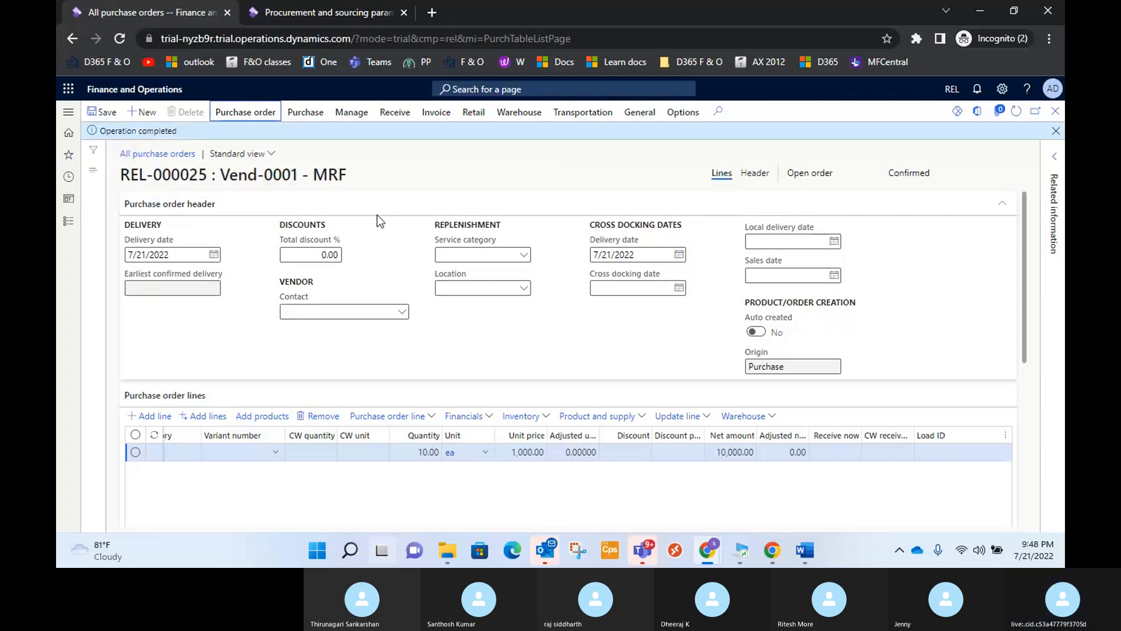
pyautogui.click(394, 118)
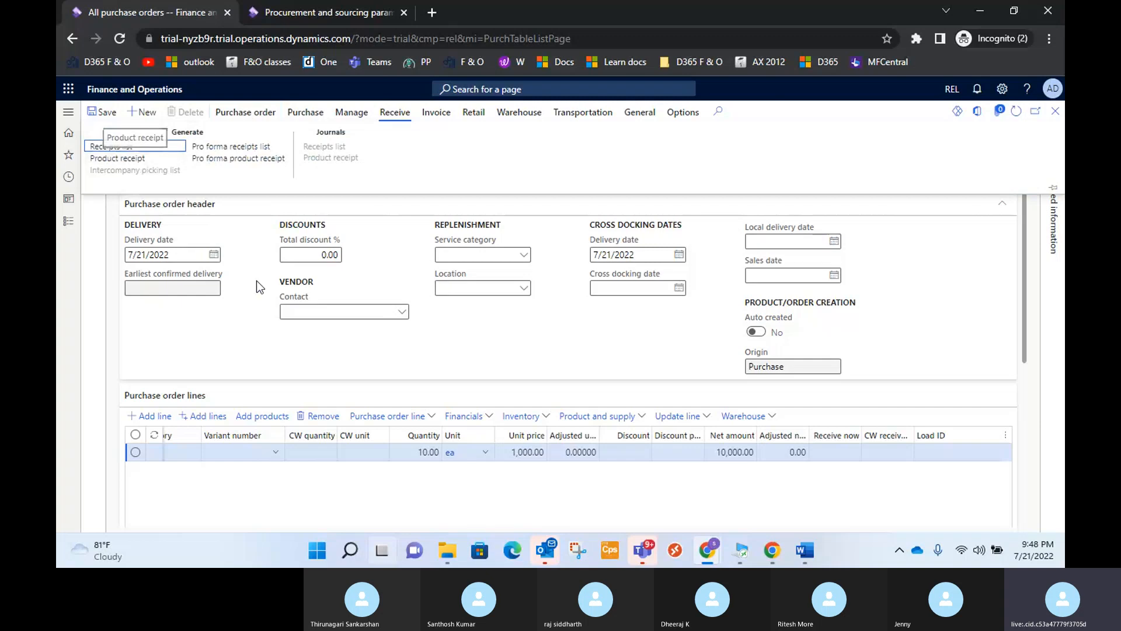
pyautogui.click(128, 160)
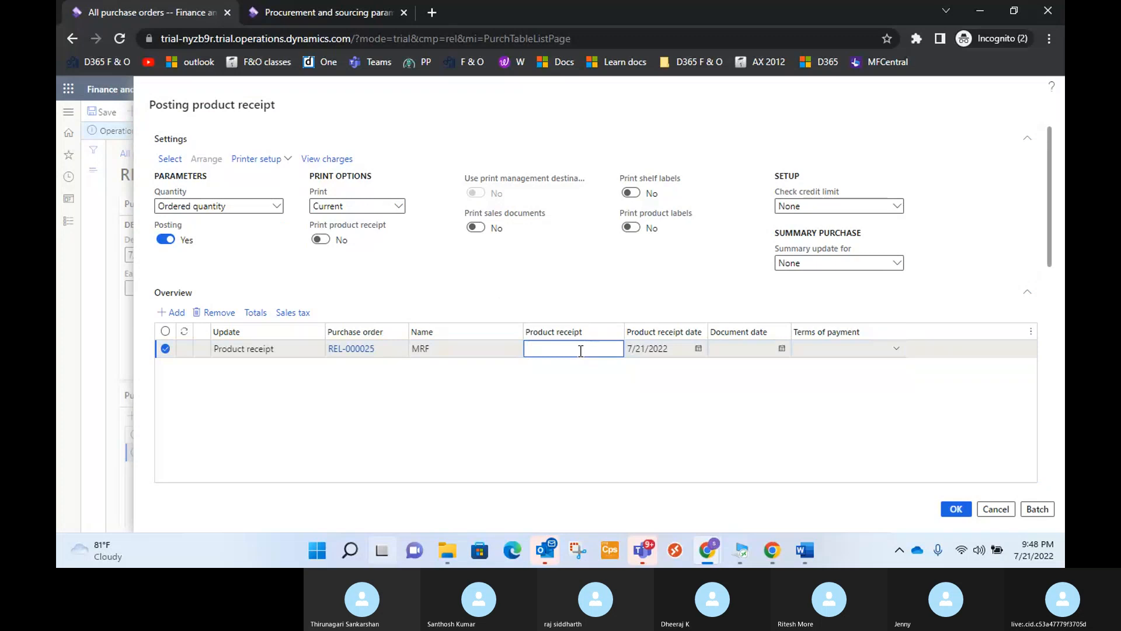
pyautogui.write('PRN')
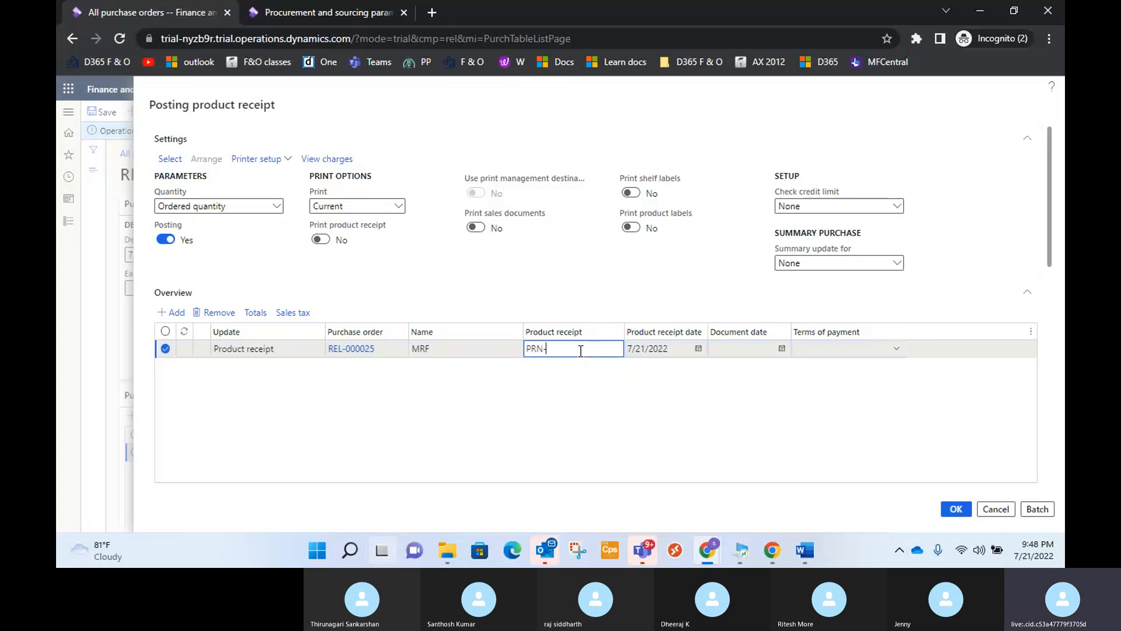
pyautogui.write('-000')
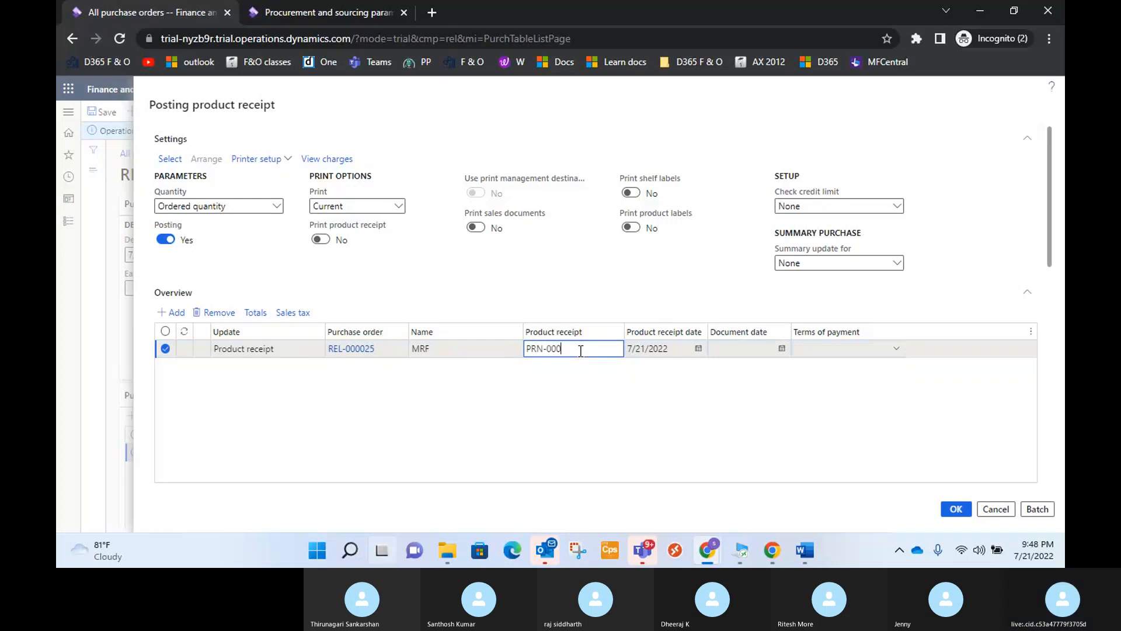
pyautogui.write('025')
pyautogui.click(781, 349)
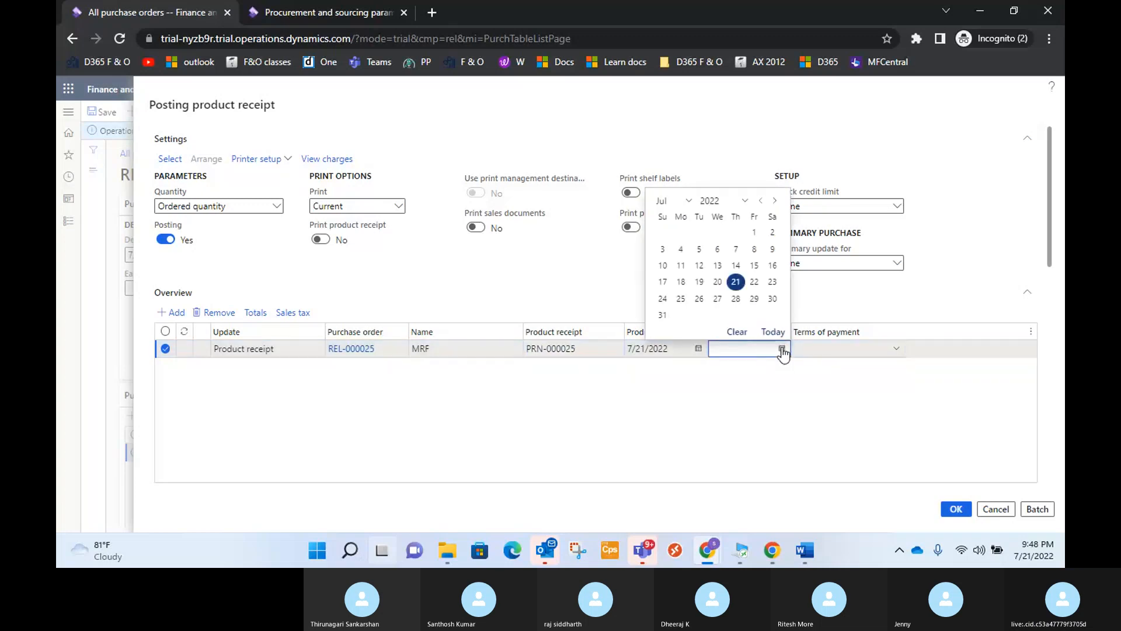
pyautogui.click(736, 281)
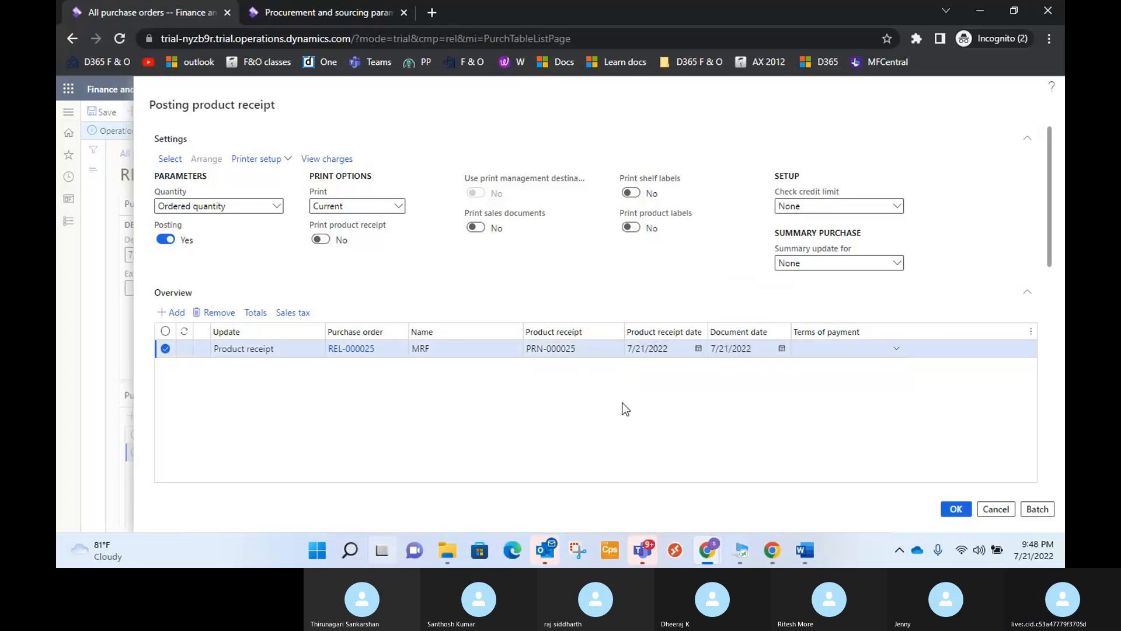
# Set the received quantity of the Cricket Bat-100 line to 5 in the product receipt.
pyautogui.scroll(-5, 625, 408)
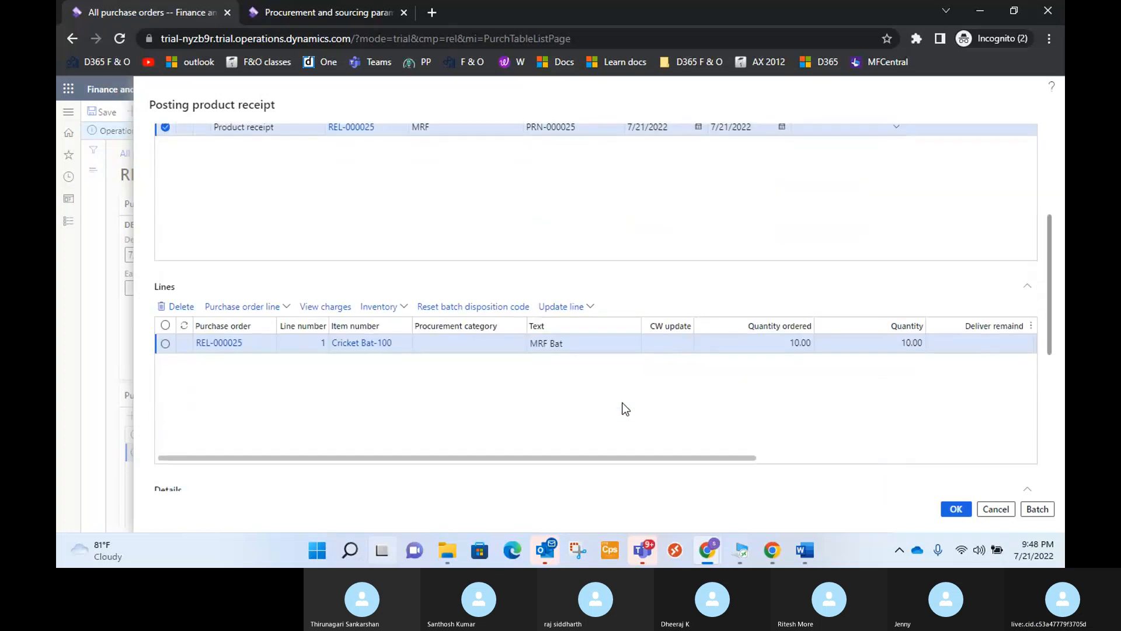
pyautogui.moveTo(706, 458); pyautogui.dragTo(706, 458)
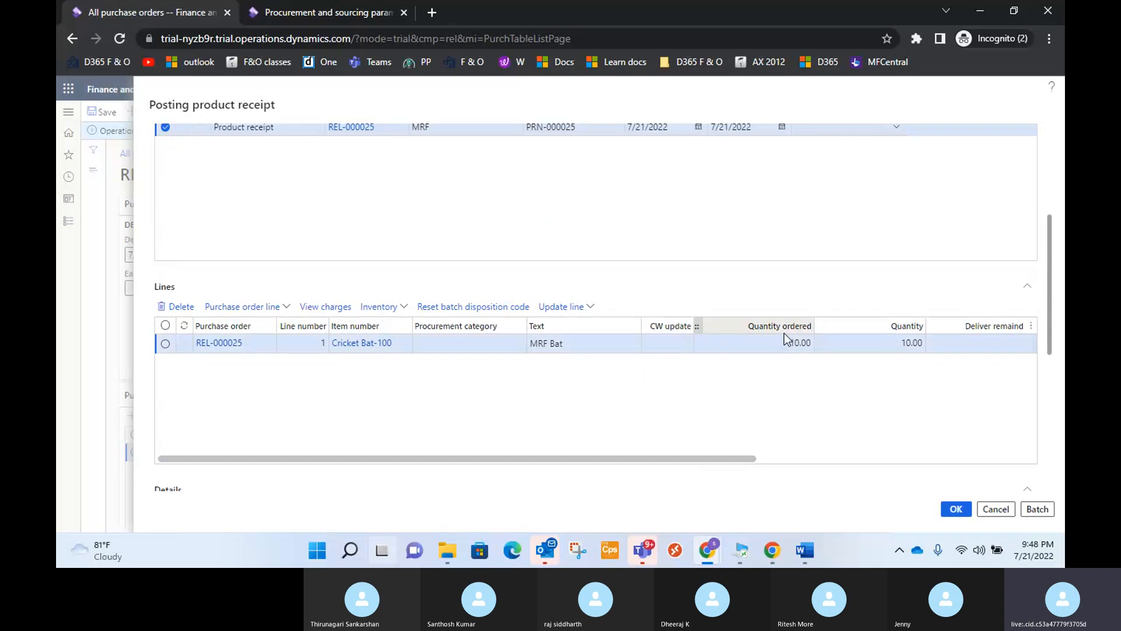
pyautogui.moveTo(583, 458); pyautogui.dragTo(714, 452)
pyautogui.click(607, 342)
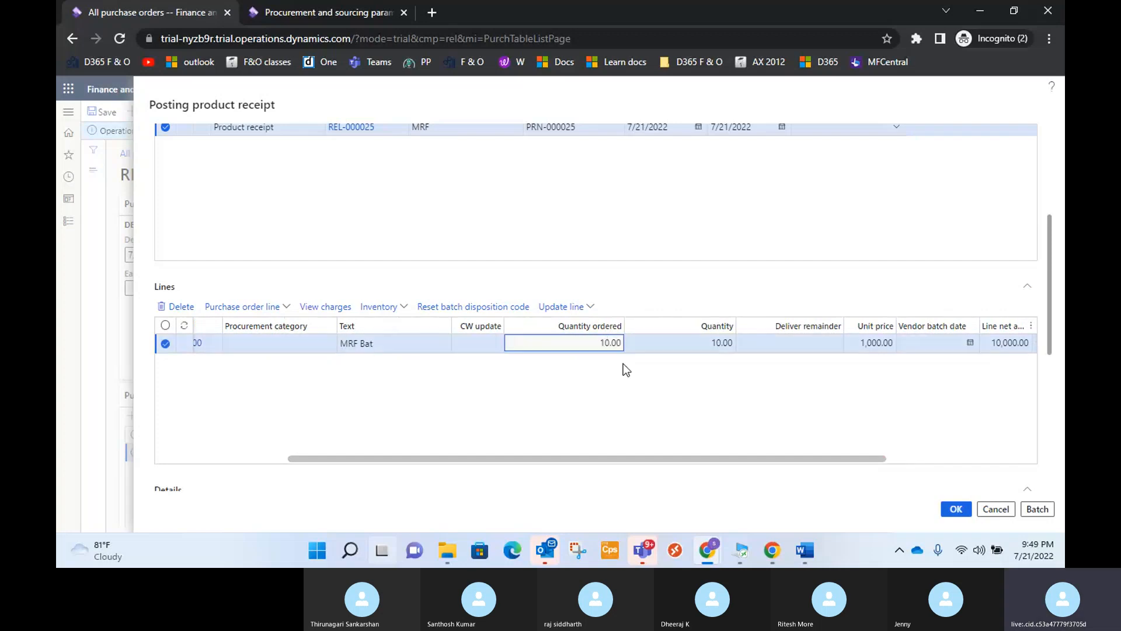
pyautogui.click(724, 343)
pyautogui.press('BackSpace')
pyautogui.press('BackSpace')
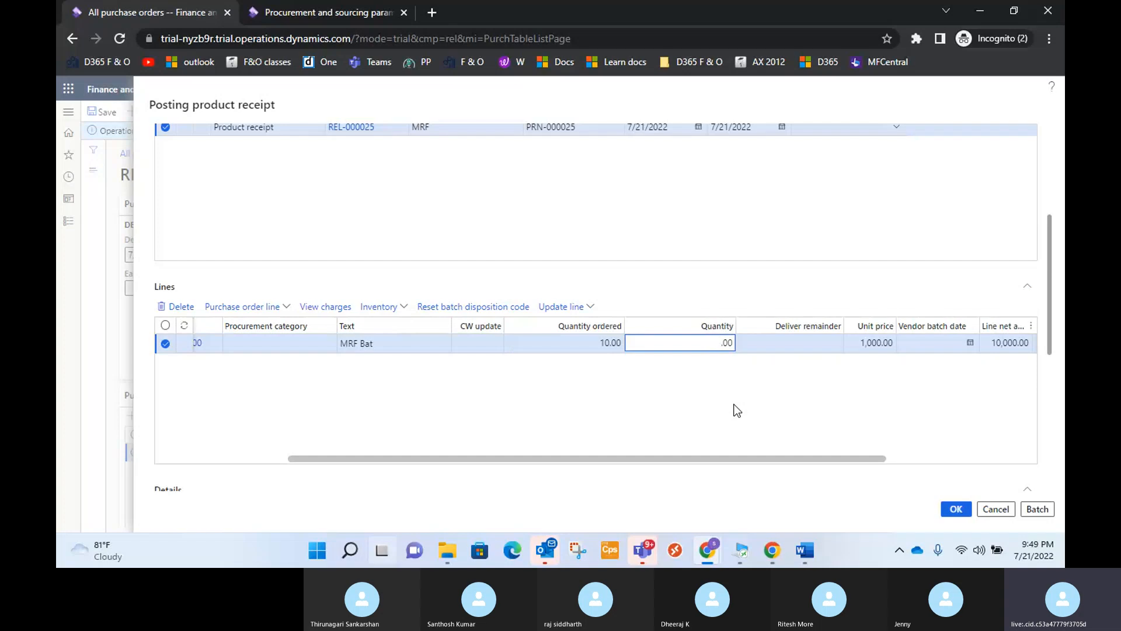
pyautogui.write('5')
pyautogui.click(713, 418)
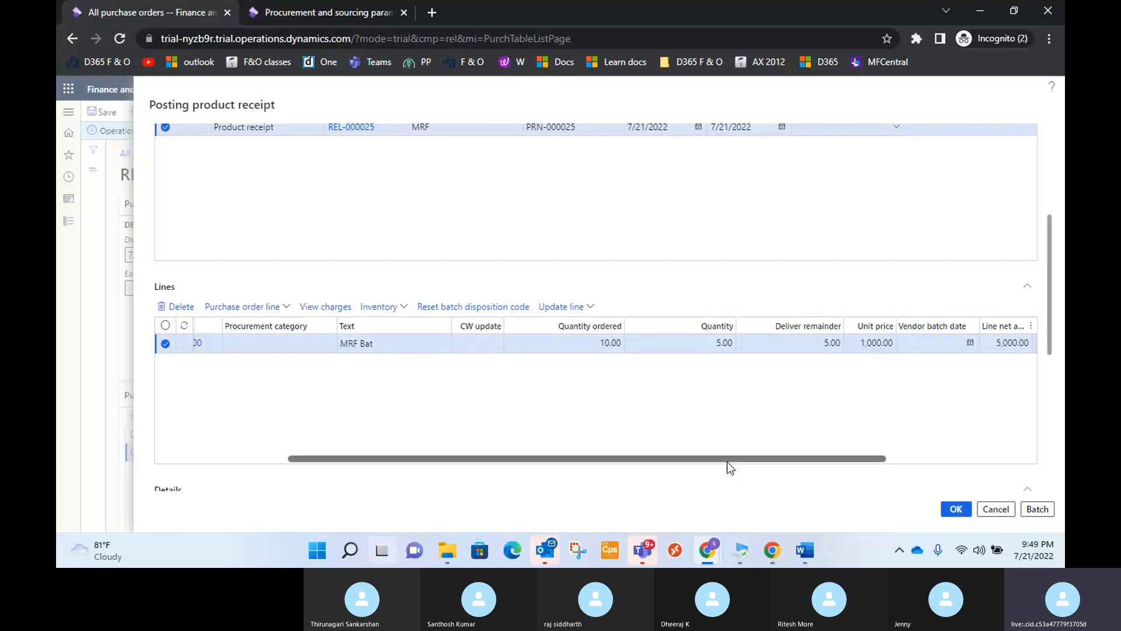
# Try the Close for receipt option on the Cricket Bat-100 receipt line and clear it again.
pyautogui.moveTo(727, 459); pyautogui.dragTo(763, 458)
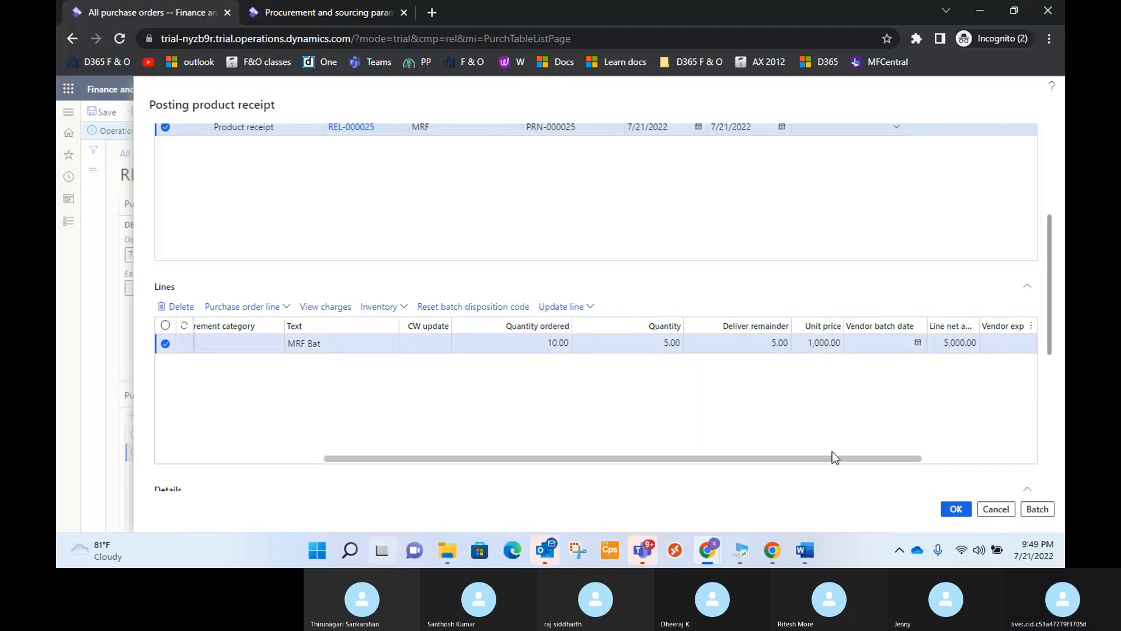
pyautogui.moveTo(842, 462); pyautogui.dragTo(952, 463)
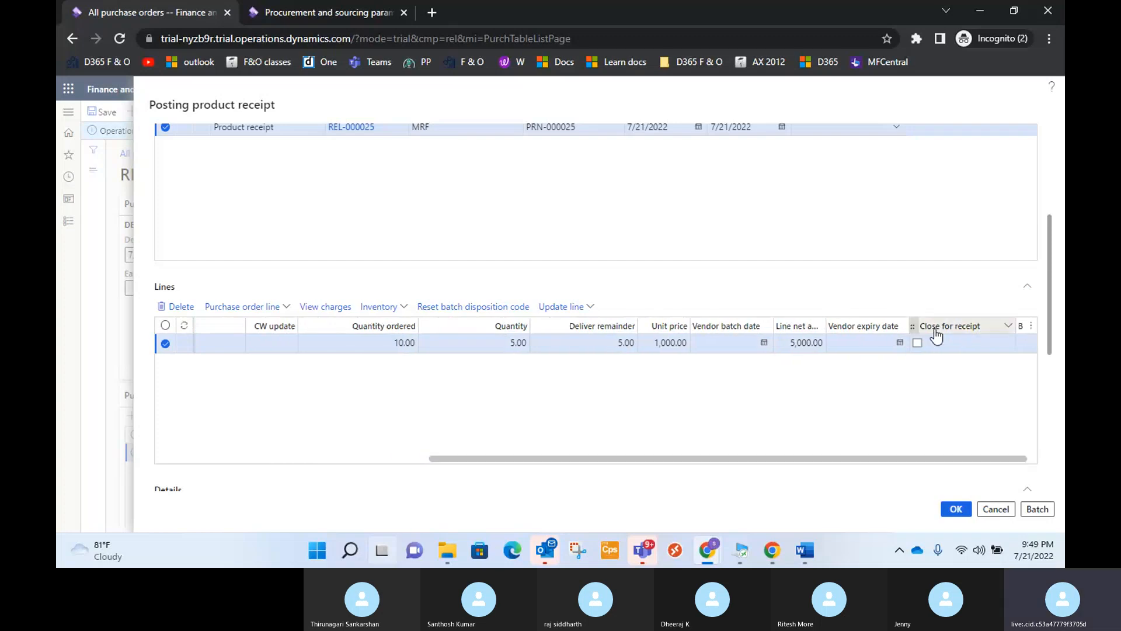
pyautogui.moveTo(936, 333)
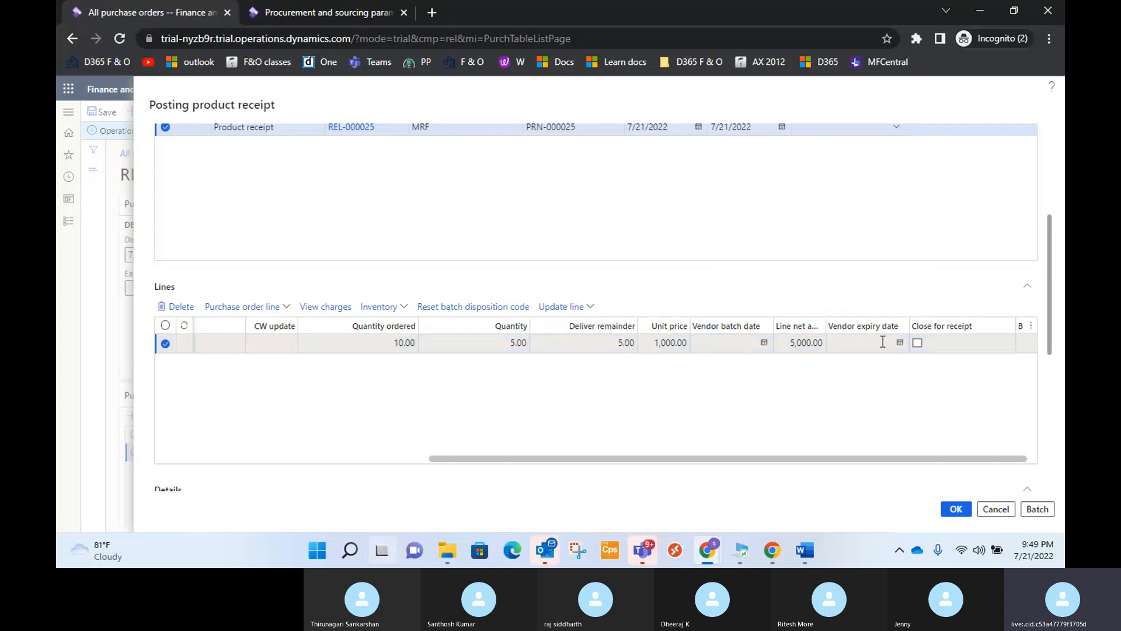
pyautogui.click(917, 343)
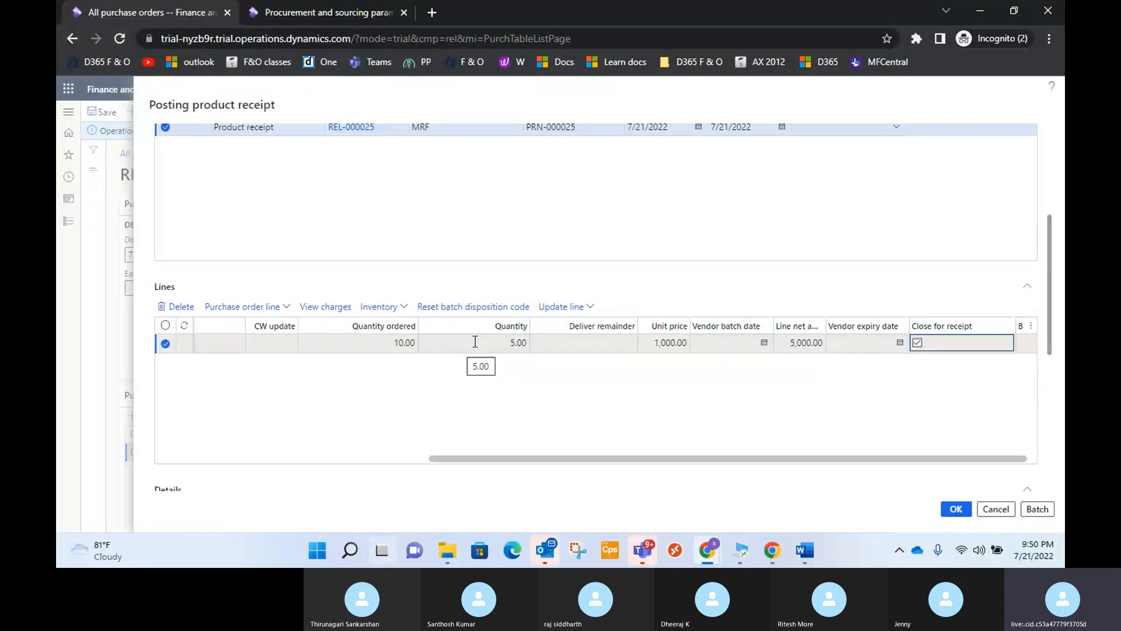
pyautogui.click(918, 344)
# Review the deliver remainder in the Cricket Bat-100 line details and post product receipt PRN-000025.
pyautogui.moveTo(953, 459); pyautogui.dragTo(603, 466)
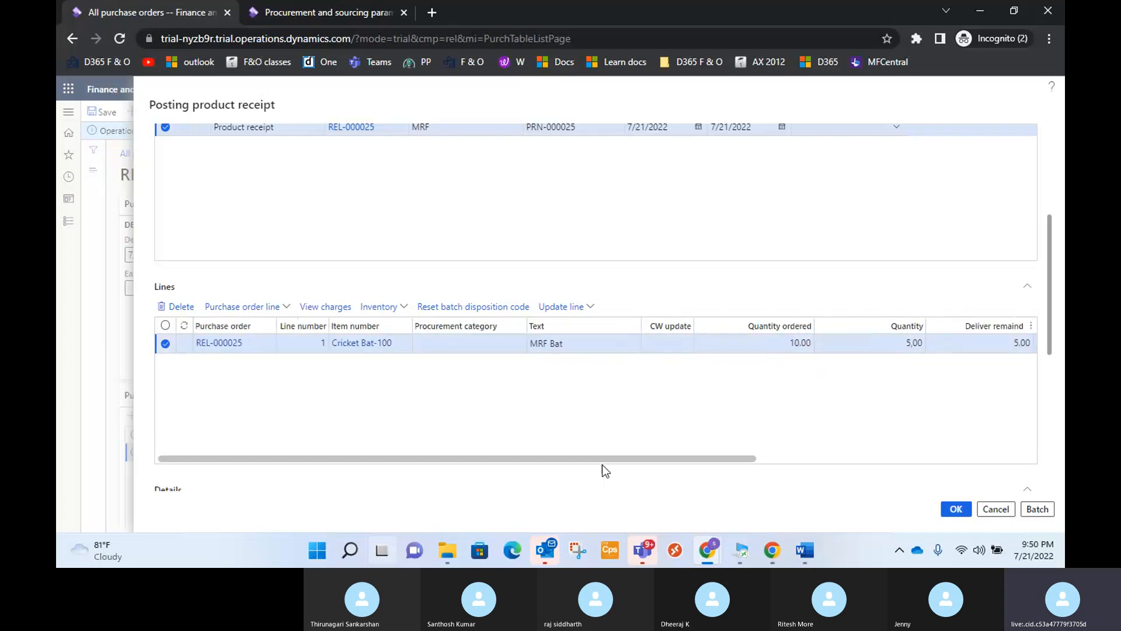
pyautogui.scroll(-4, 690, 415)
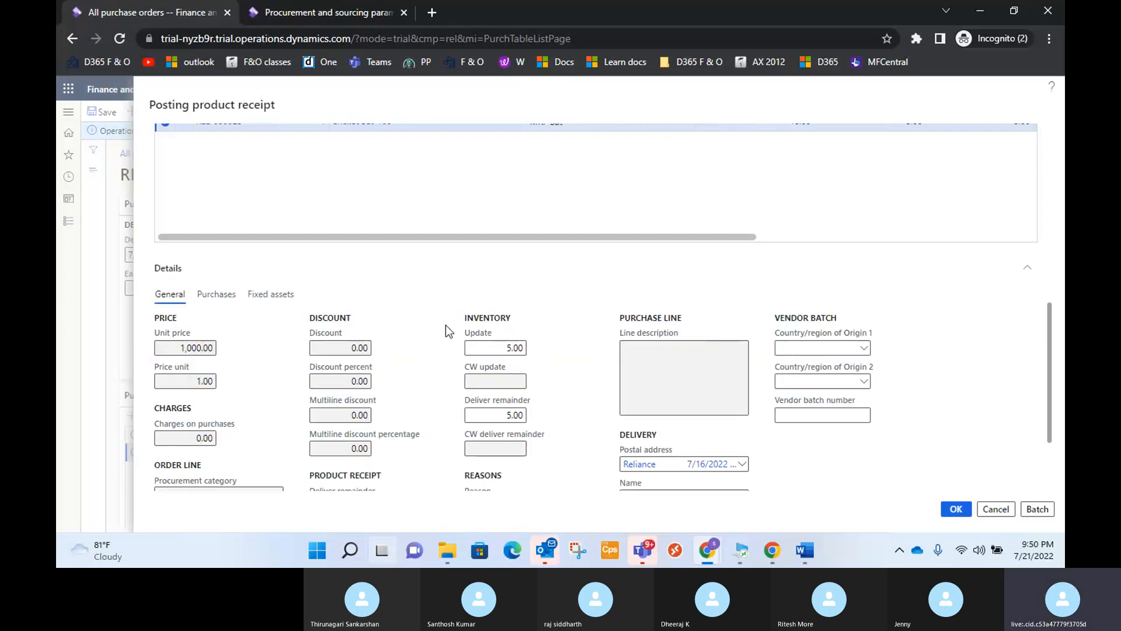
pyautogui.scroll(-1, 406, 401)
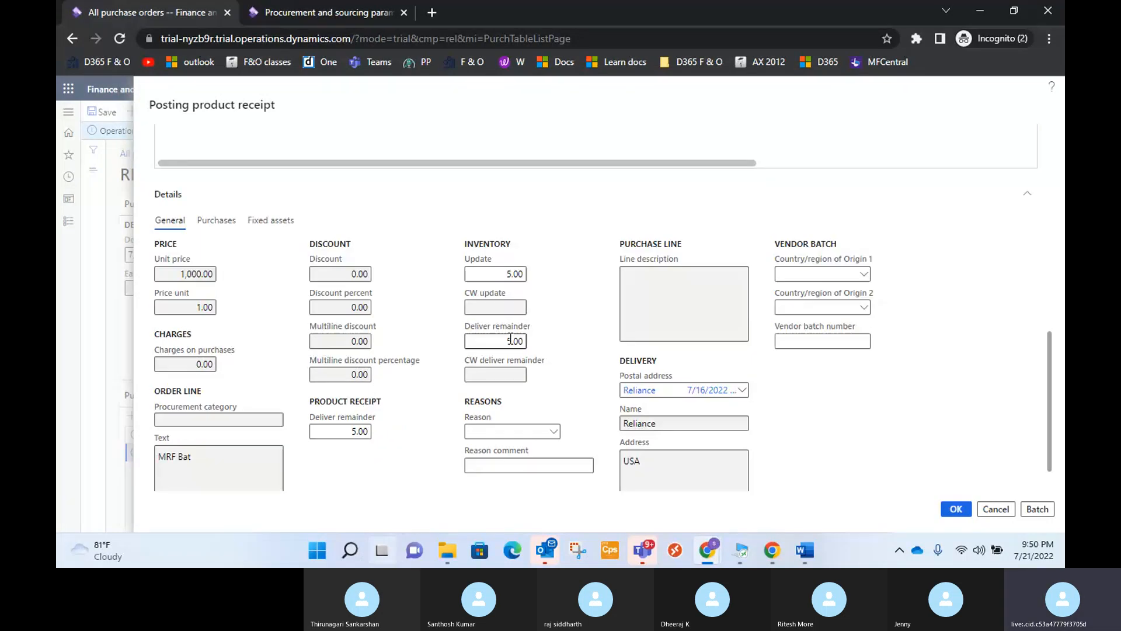
pyautogui.scroll(2, 569, 369)
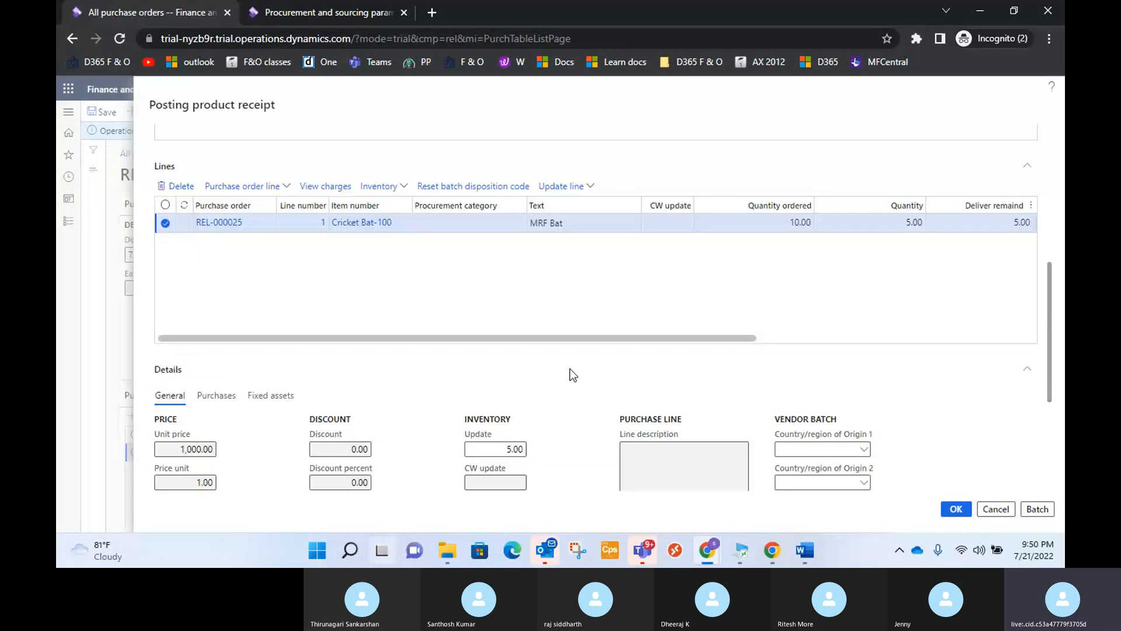
pyautogui.scroll(2, 570, 375)
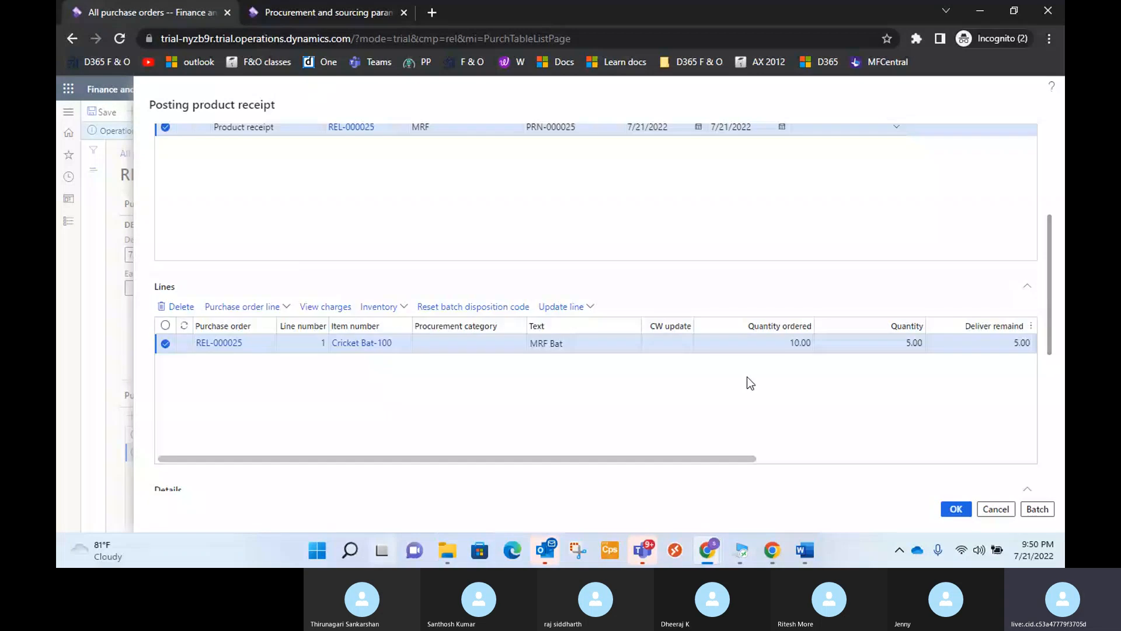
pyautogui.scroll(-4, 750, 383)
pyautogui.scroll(-1, 699, 448)
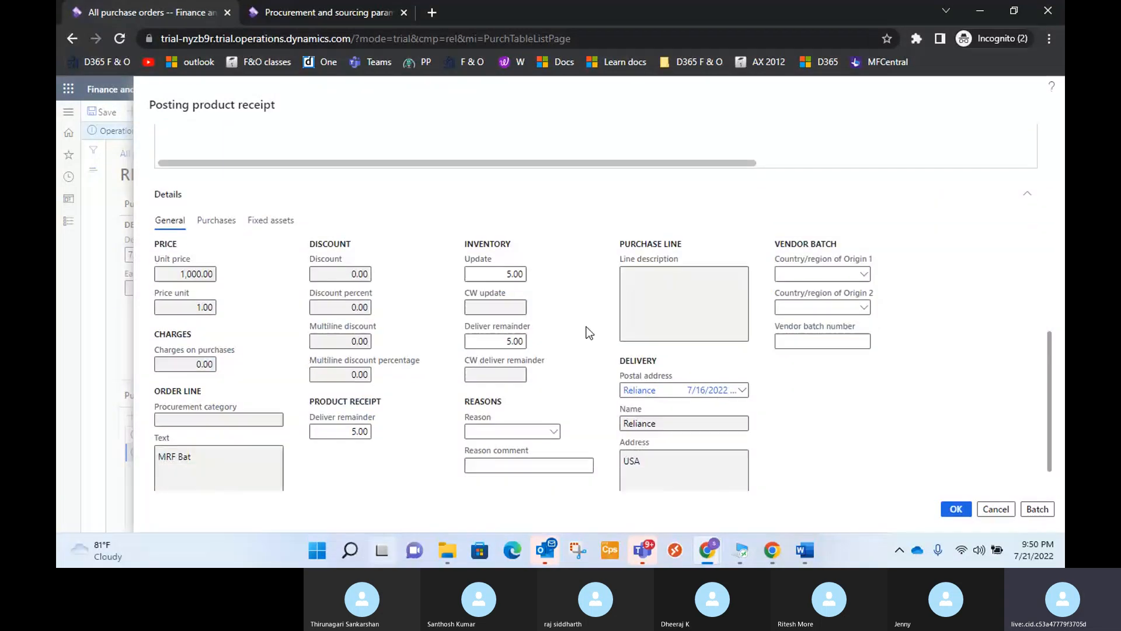
pyautogui.scroll(-1, 589, 333)
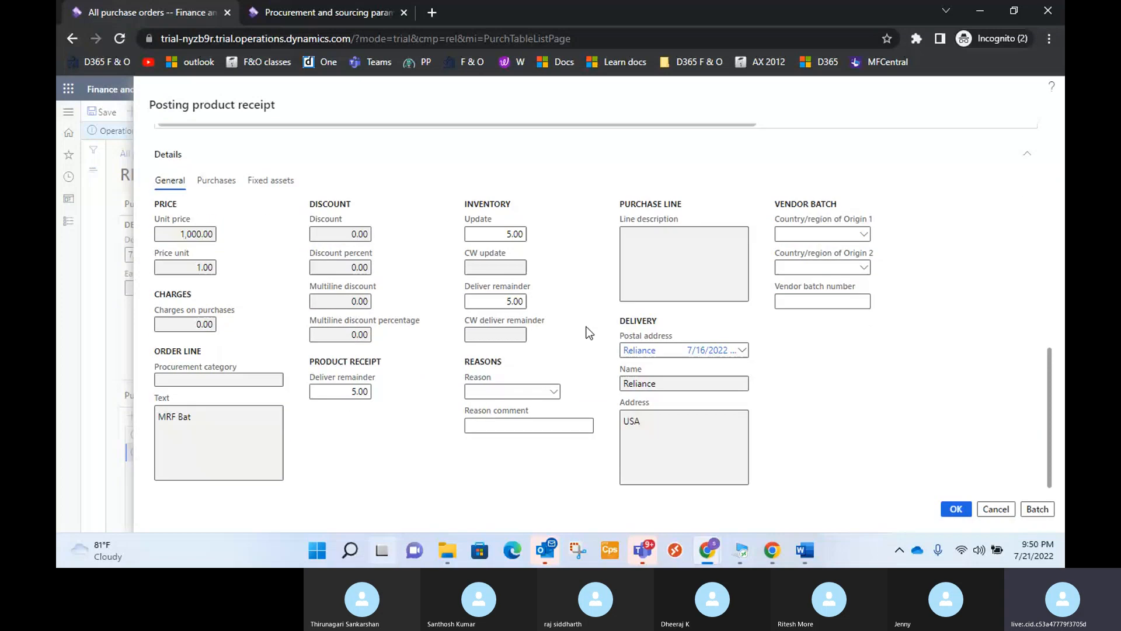
pyautogui.click(955, 508)
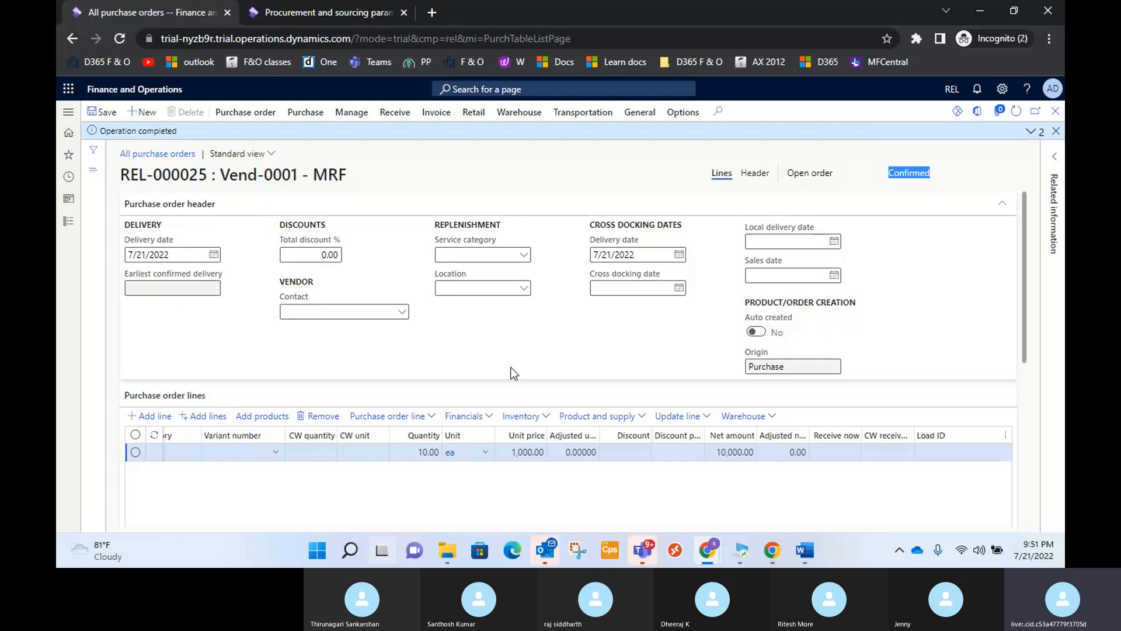
# Open the purchase order's product receipt journal and view the accounting entries and voucher transactions of PRN-000025.
pyautogui.click(516, 346)
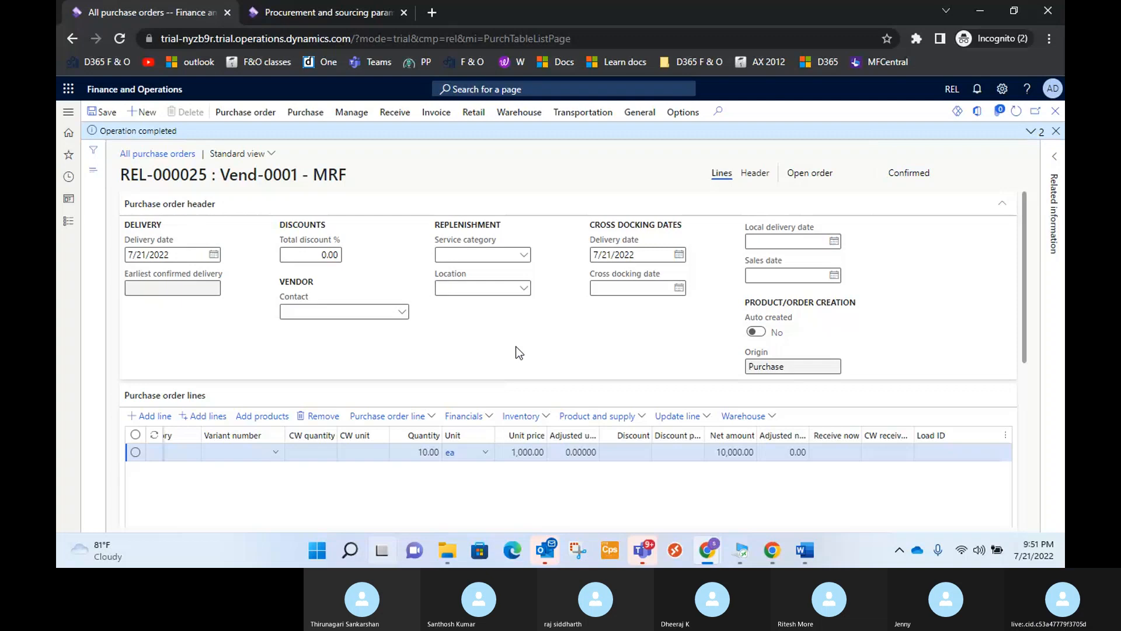
pyautogui.click(395, 117)
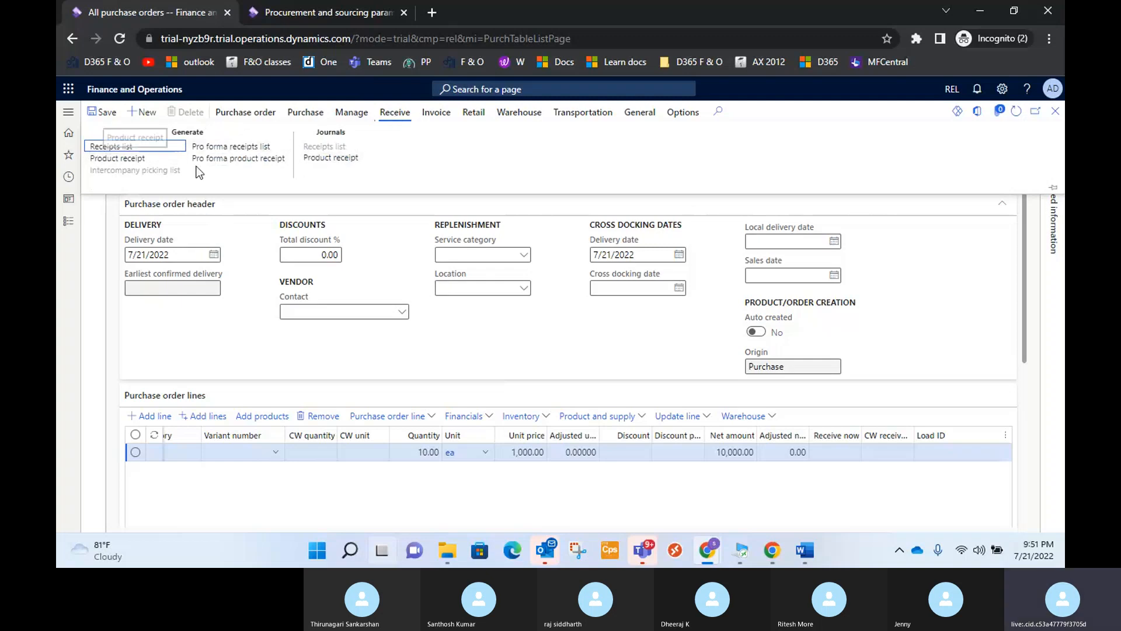
pyautogui.click(340, 161)
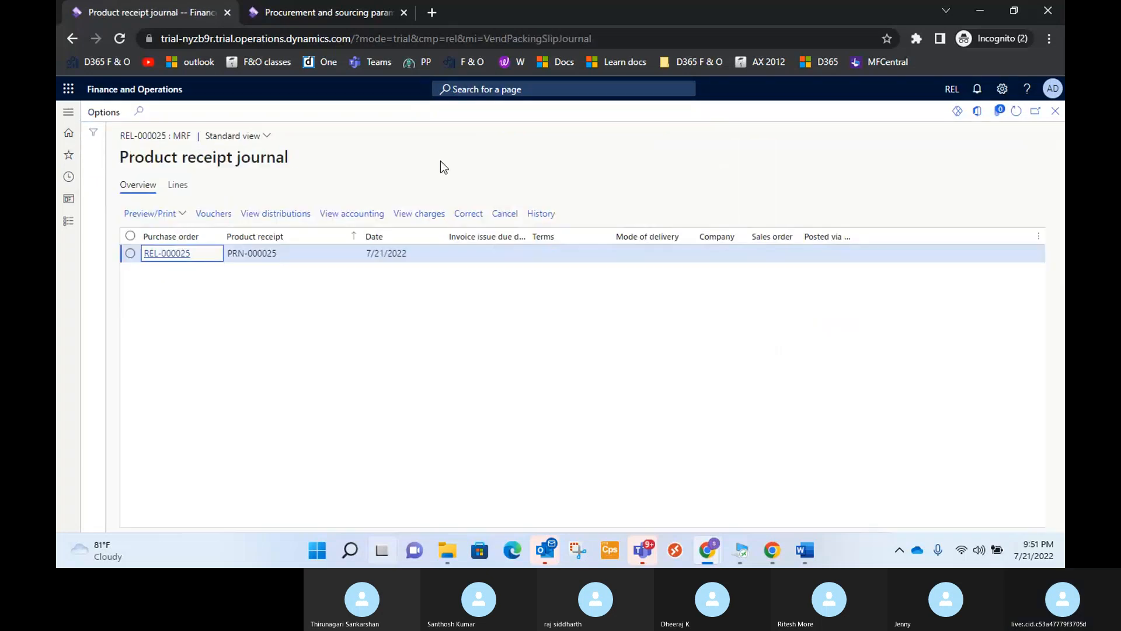
pyautogui.click(358, 218)
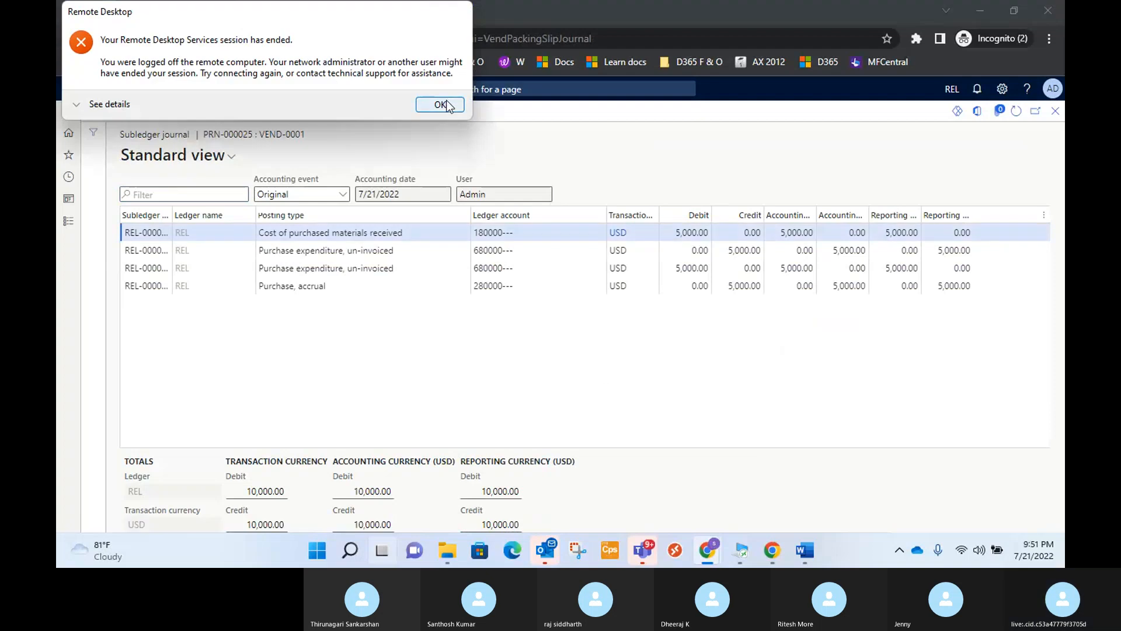
pyautogui.click(444, 105)
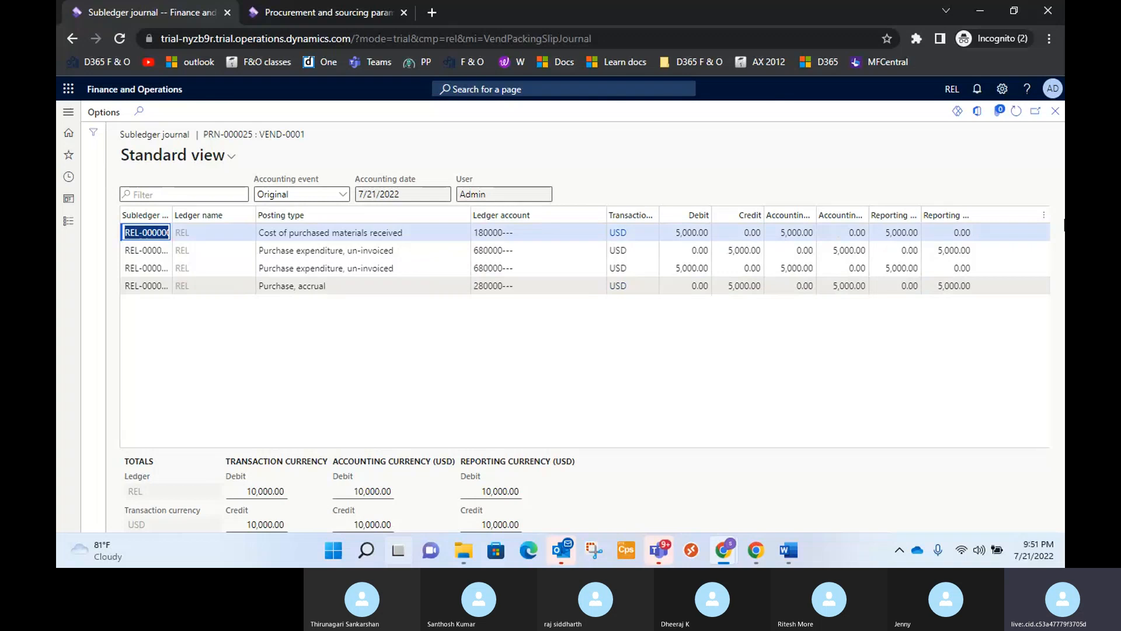
pyautogui.click(1056, 112)
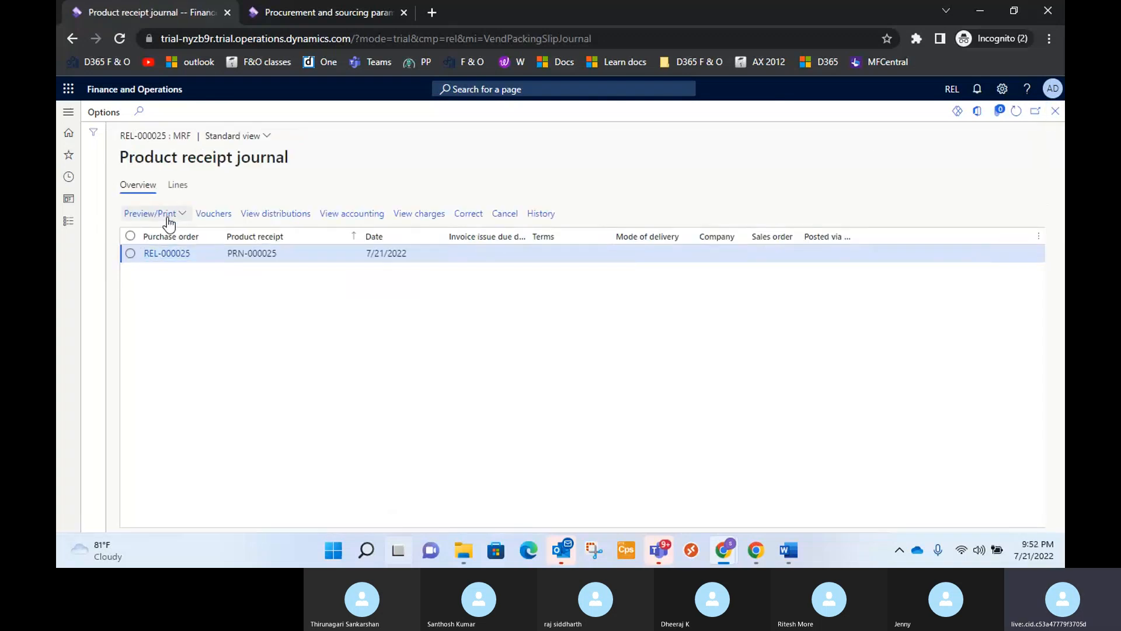
pyautogui.click(215, 215)
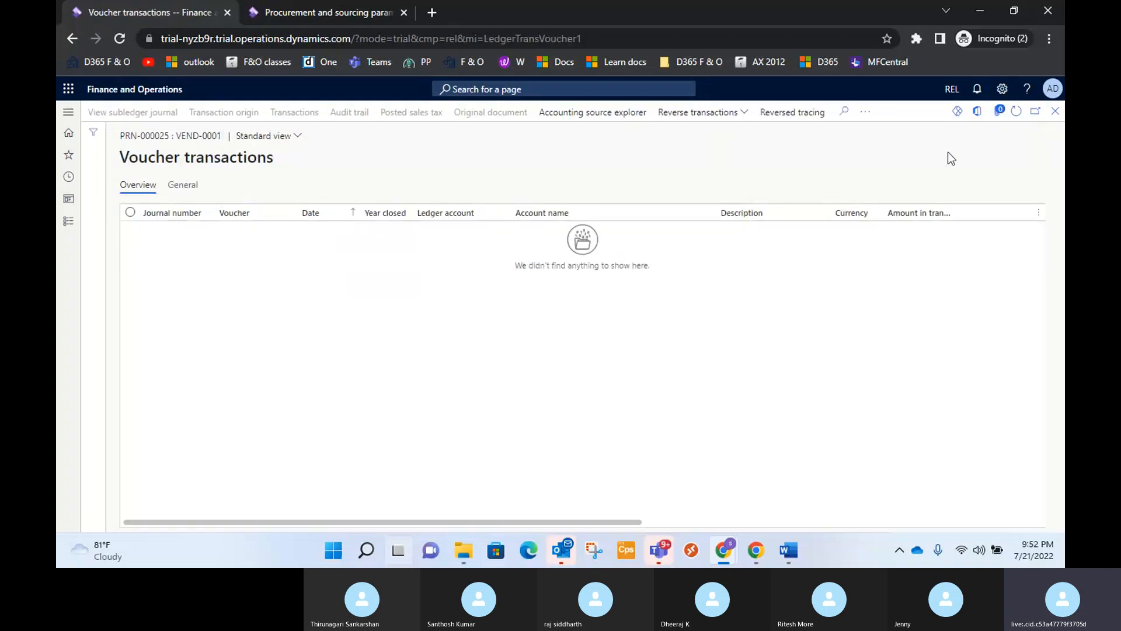
pyautogui.click(1055, 111)
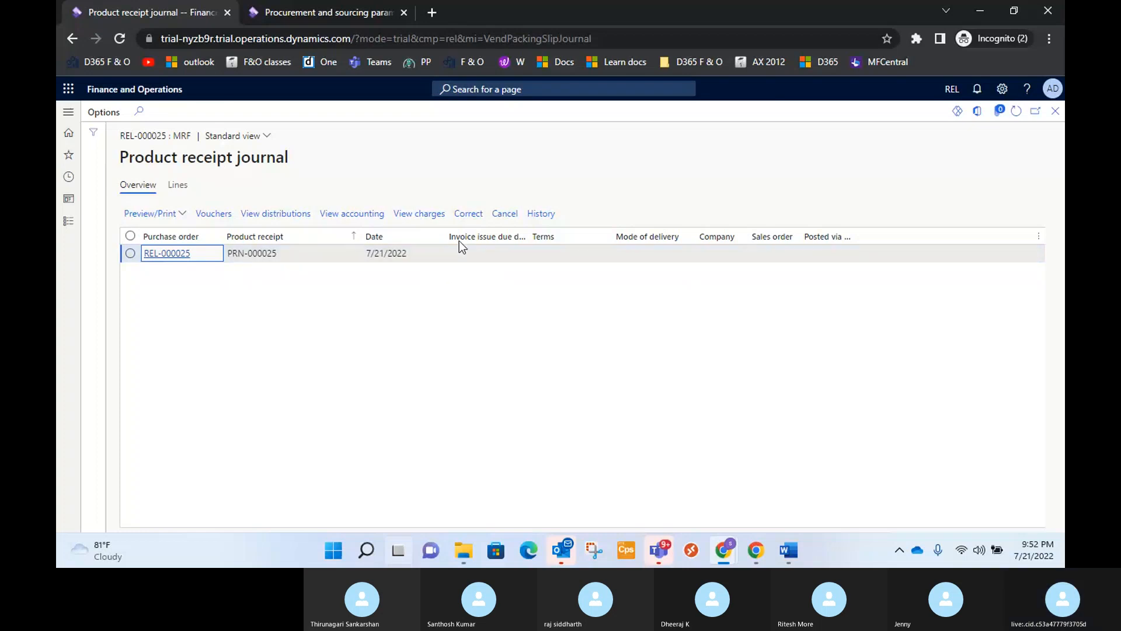
# Start a correction of product receipt PRN-000025 and set the Cricket Bat-100 line quantity to 3.
pyautogui.click(470, 214)
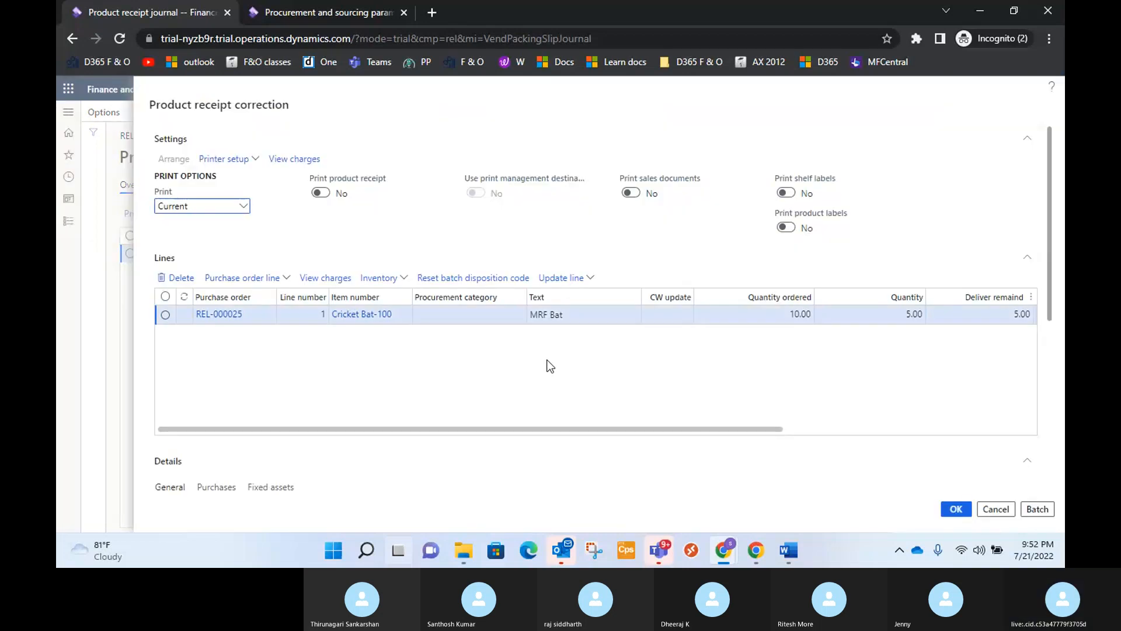
pyautogui.moveTo(768, 430); pyautogui.dragTo(880, 432)
pyautogui.click(755, 313)
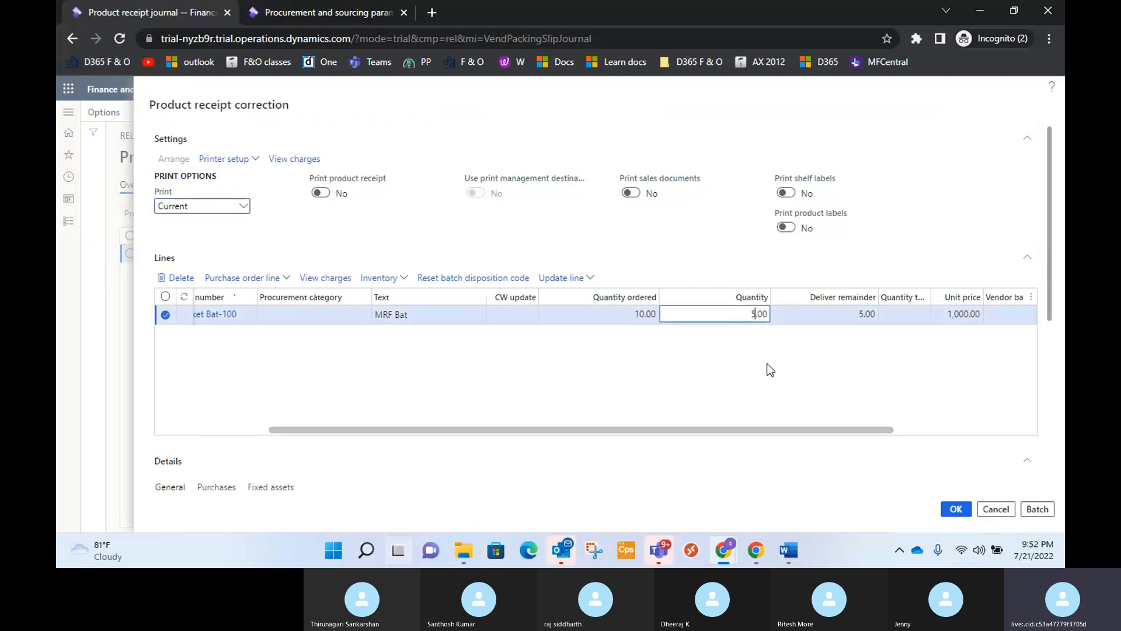
pyautogui.press('BackSpace')
pyautogui.click(714, 409)
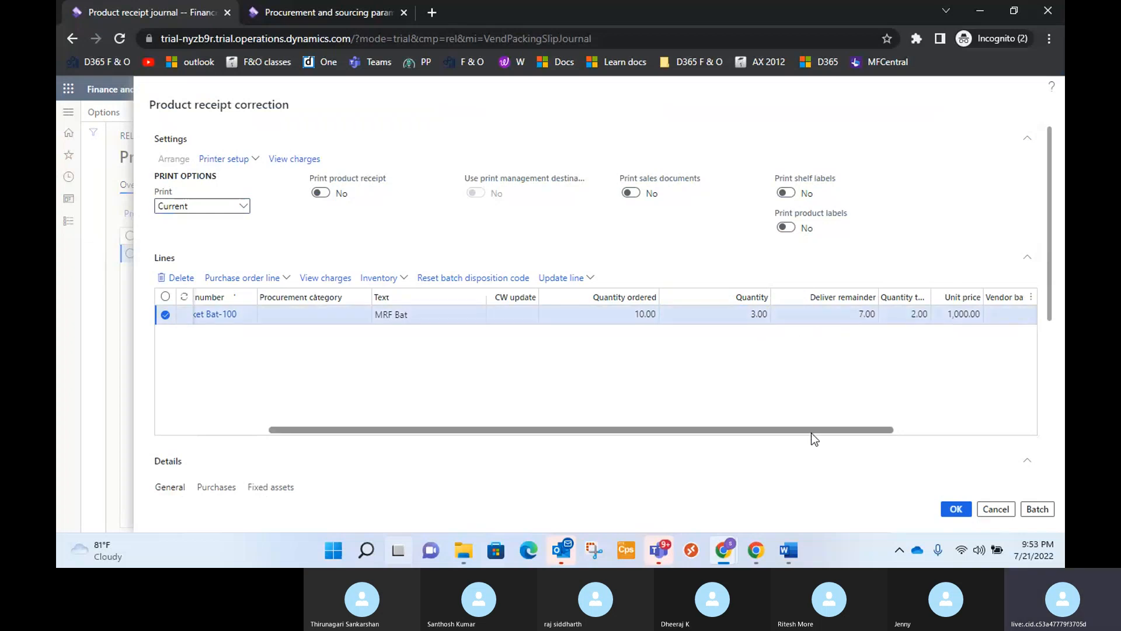
# Check the quantity to be reversed and post the receipt correction, letting the system select the serial or batch numbers.
pyautogui.moveTo(811, 430); pyautogui.dragTo(857, 441)
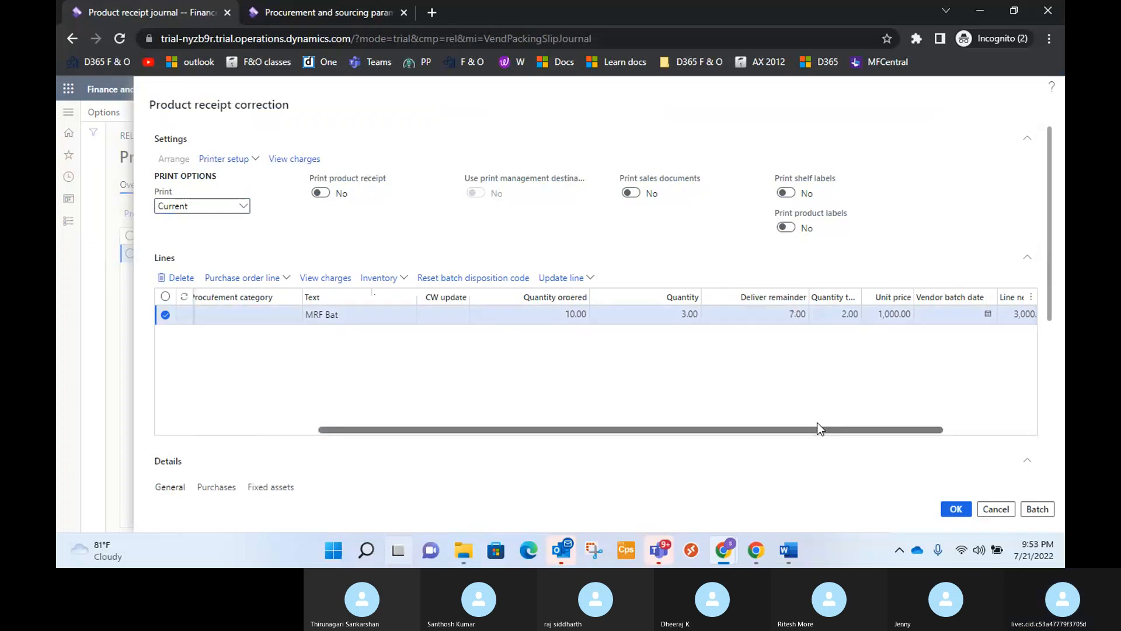
pyautogui.scroll(-4, 807, 465)
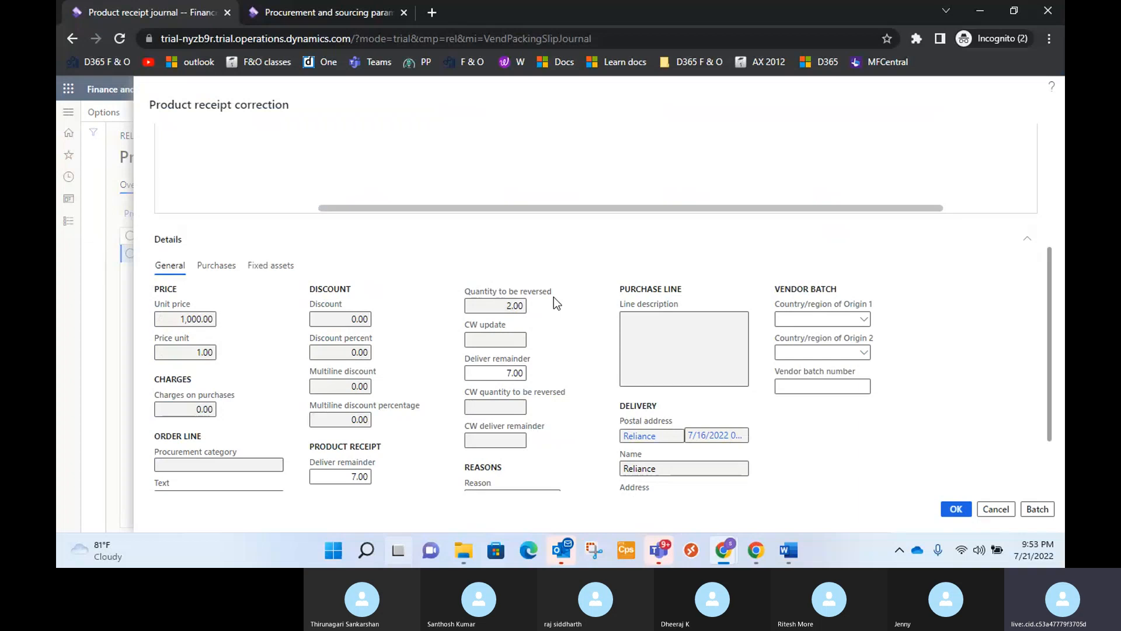
pyautogui.scroll(4, 785, 304)
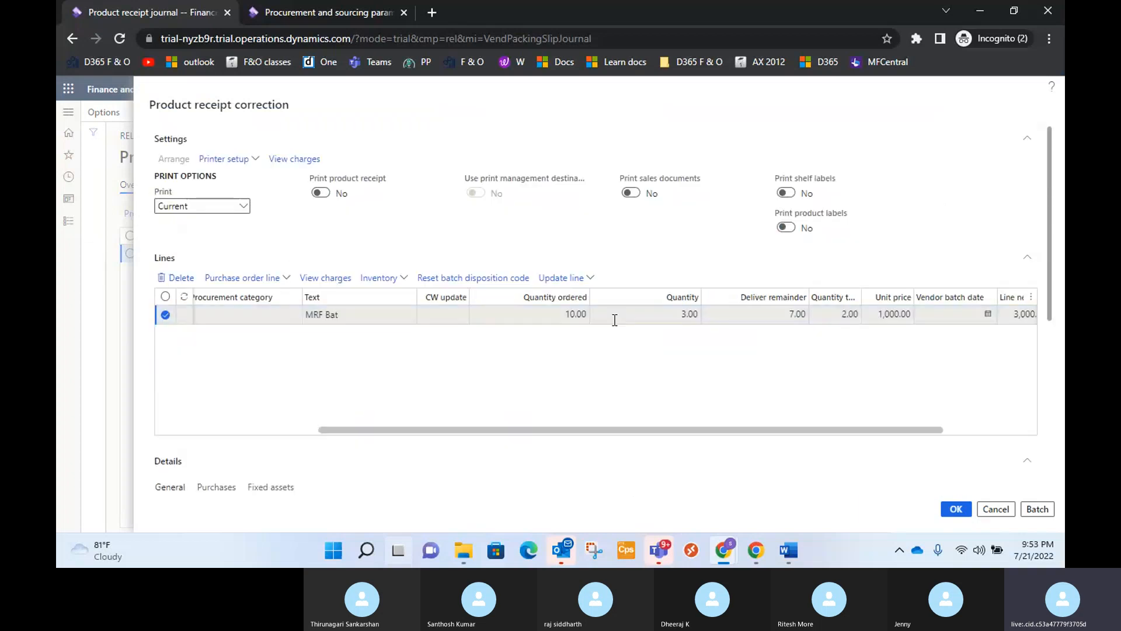
pyautogui.scroll(-4, 613, 318)
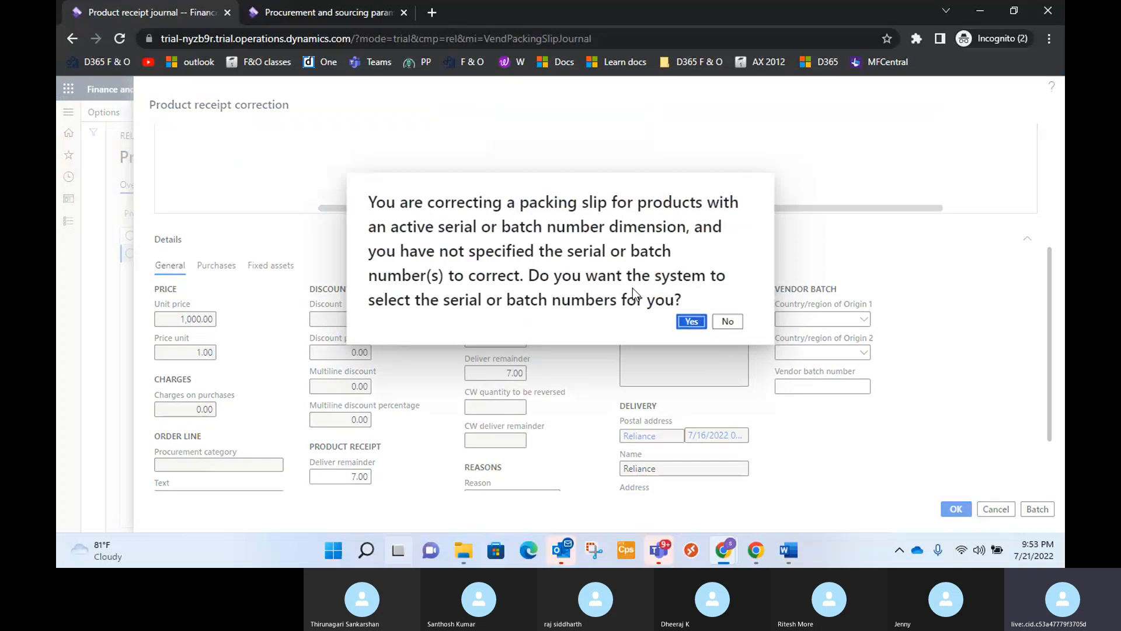
pyautogui.click(693, 322)
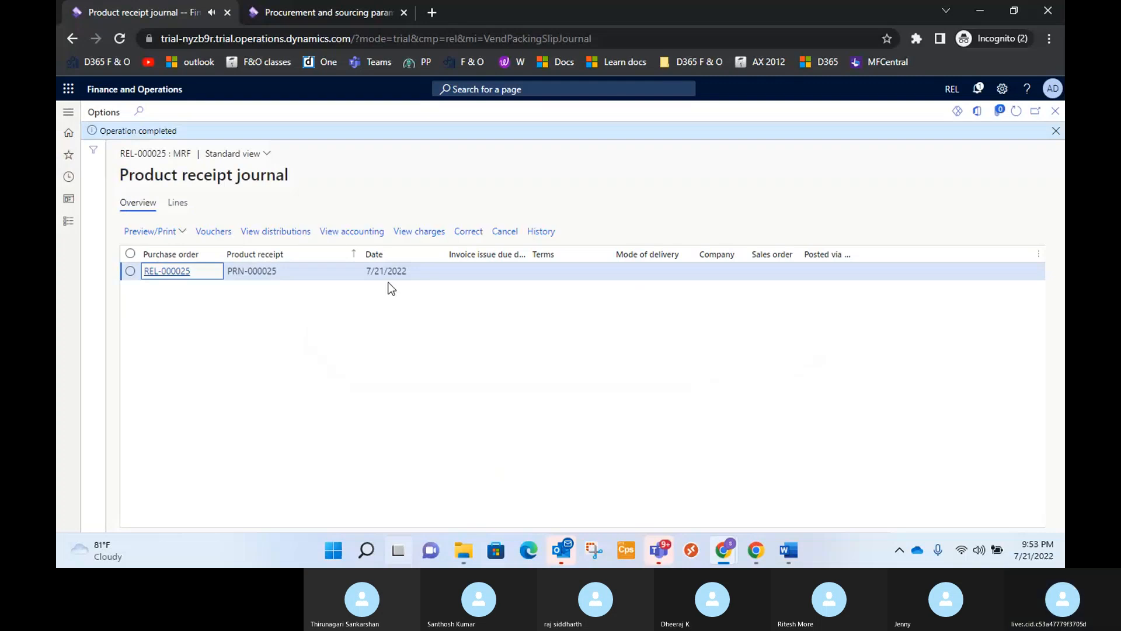
# Open the history of product receipt PRN-000025 and try comparing versions of its Cricket Bat-100 line from the current record.
pyautogui.click(543, 231)
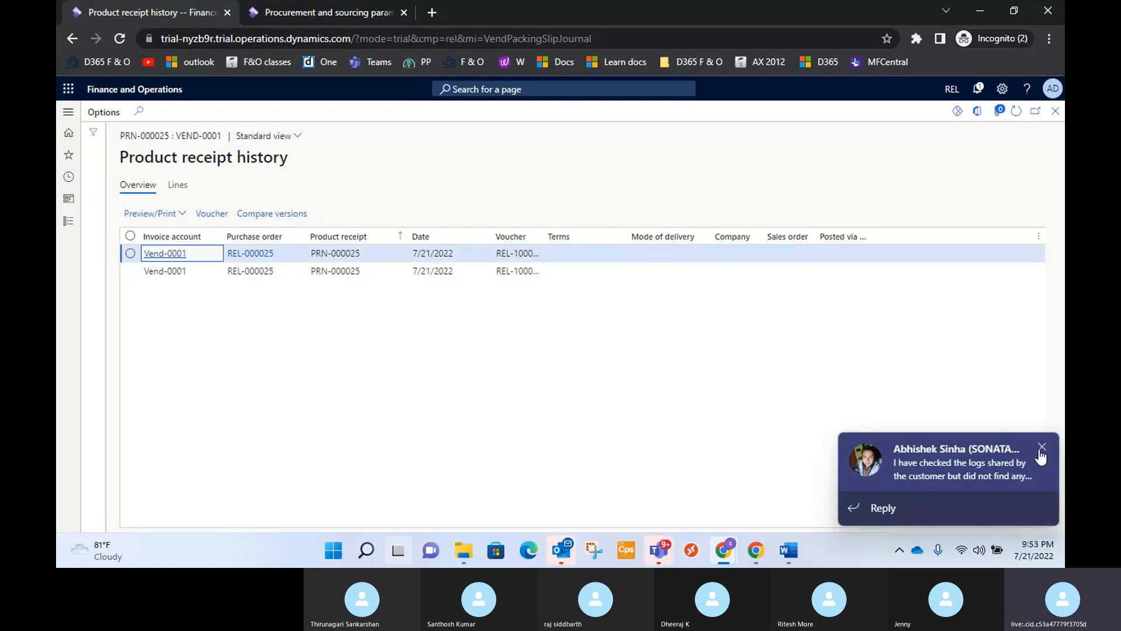
pyautogui.click(1042, 448)
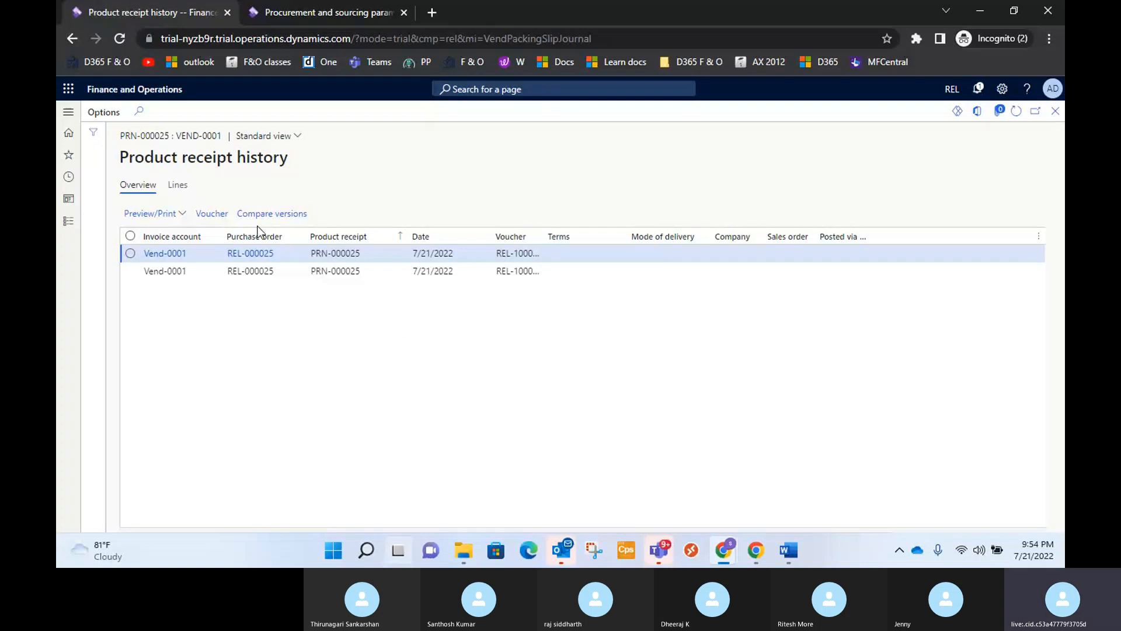
pyautogui.click(272, 215)
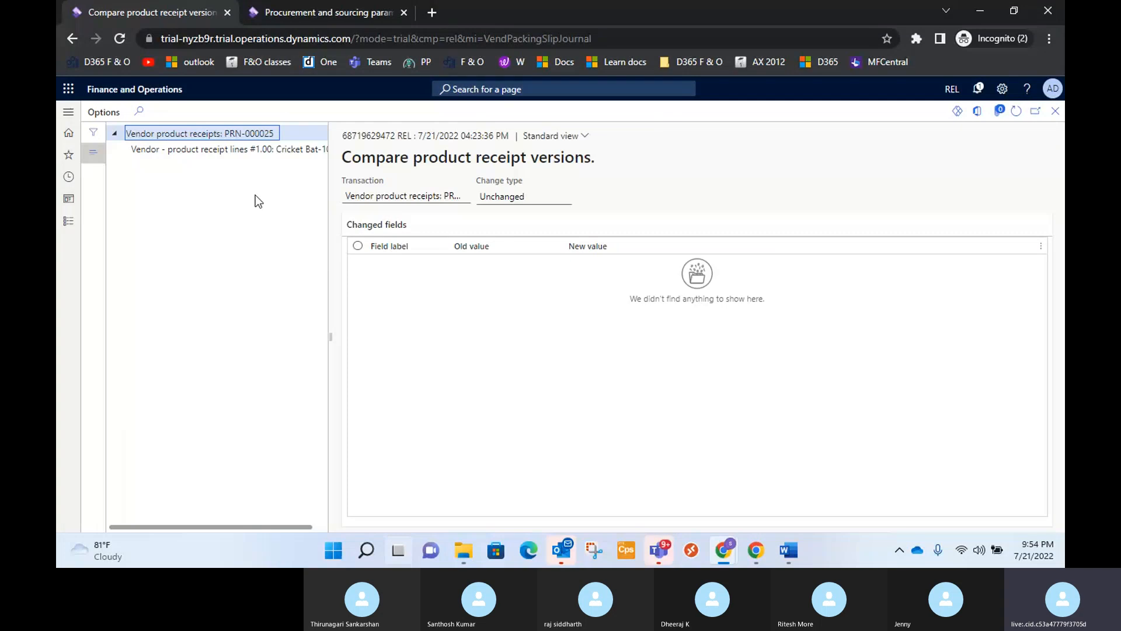
pyautogui.click(221, 150)
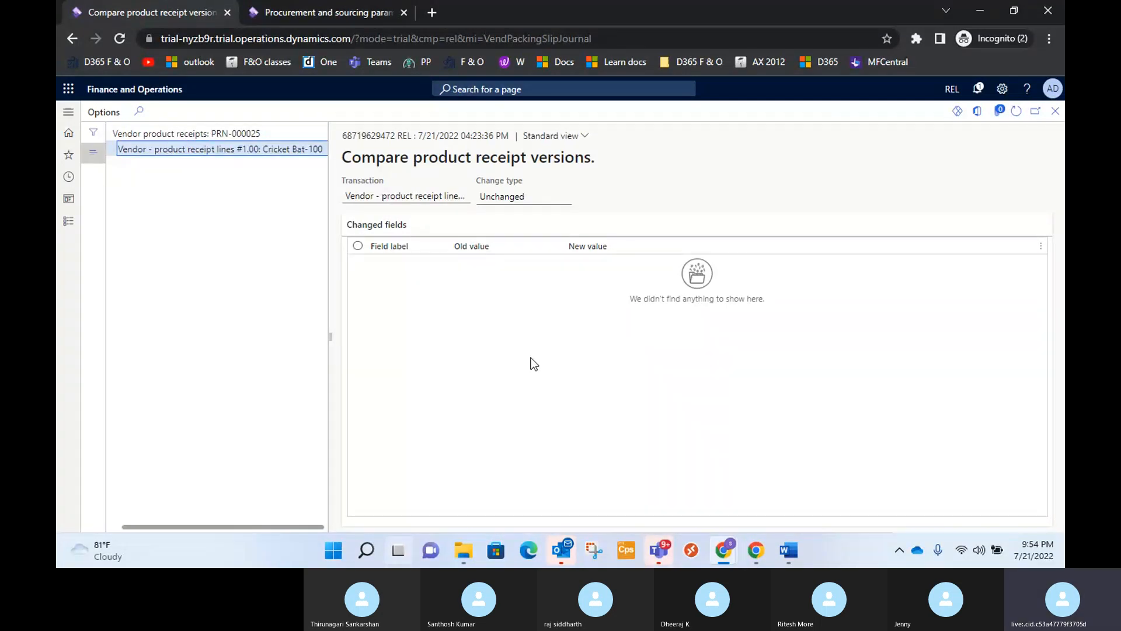
pyautogui.click(1055, 111)
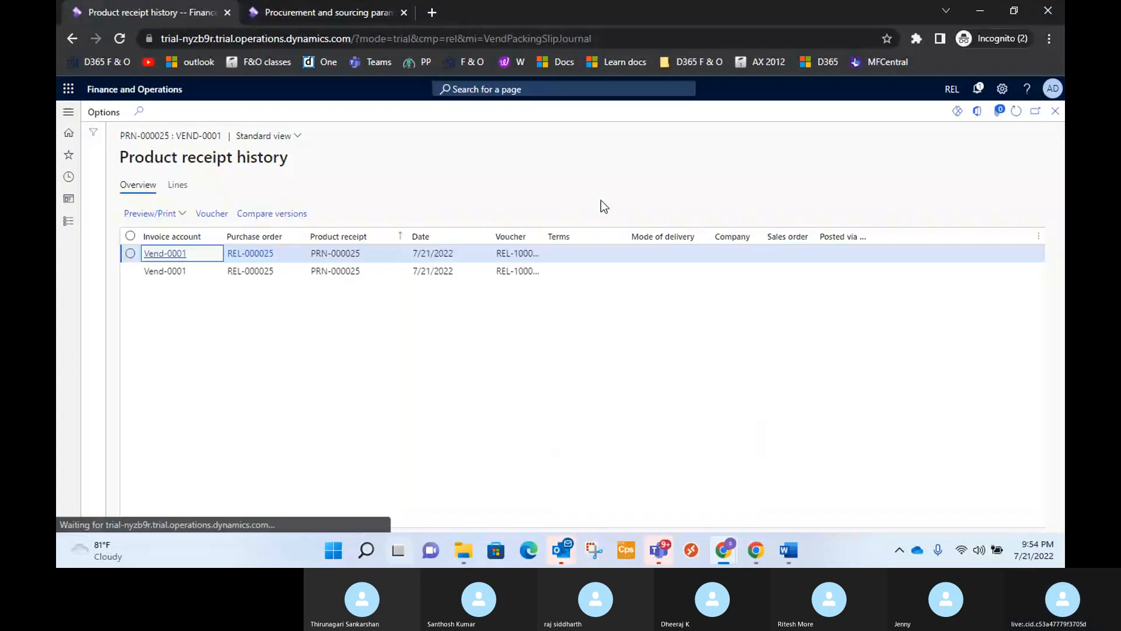
# Select both receipt history records and compare their versions for the changed fields of the Cricket Bat-100 line.
pyautogui.click(131, 236)
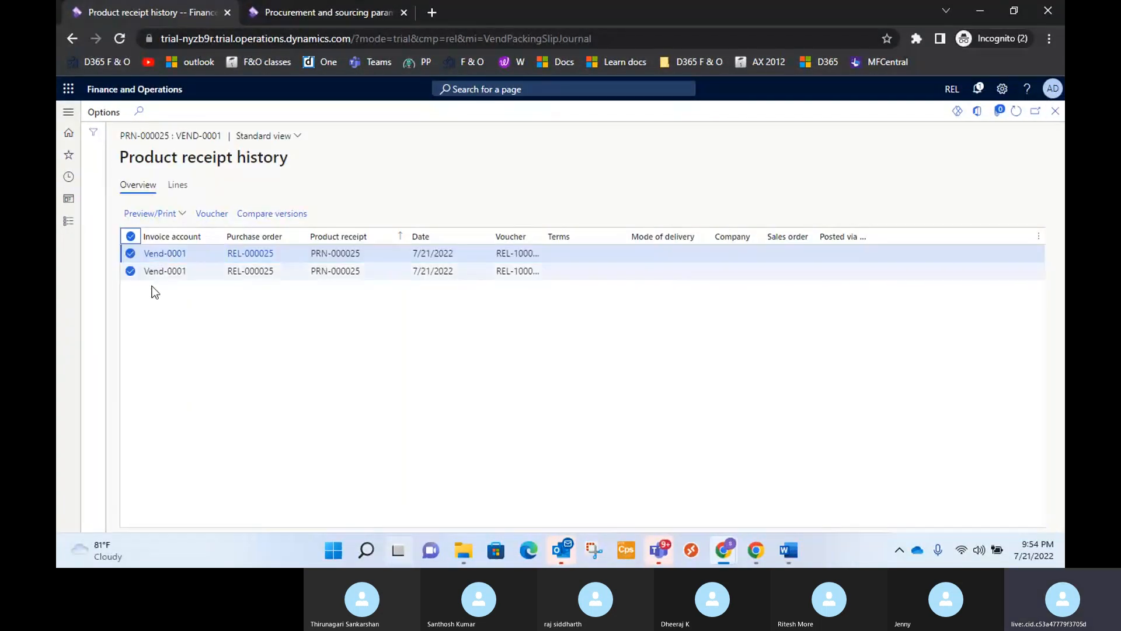
pyautogui.click(271, 214)
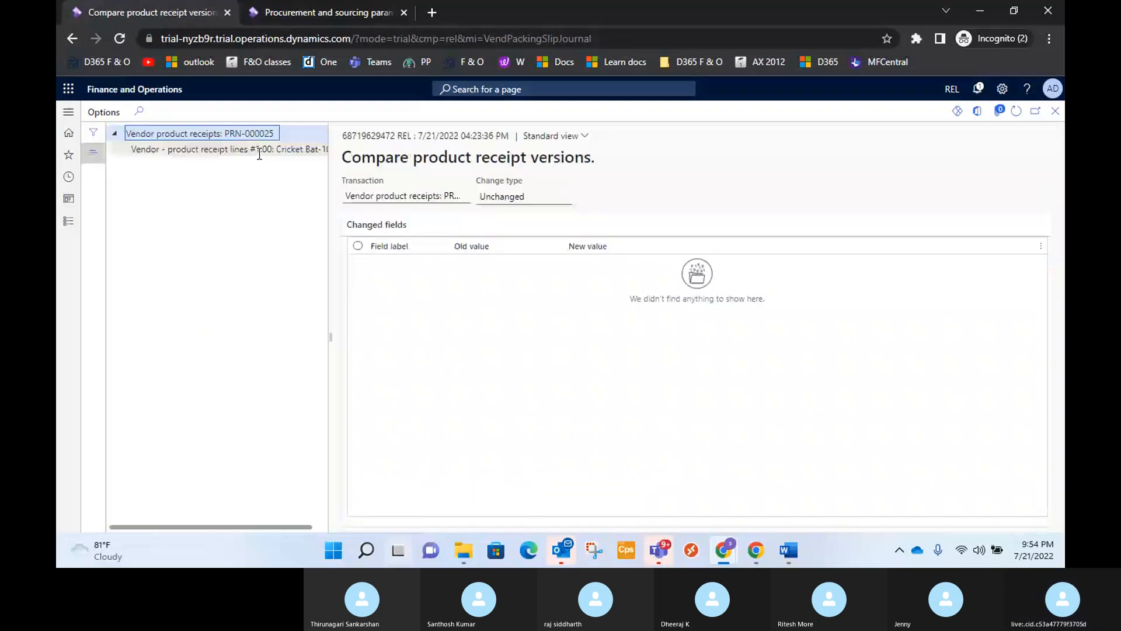
pyautogui.click(259, 150)
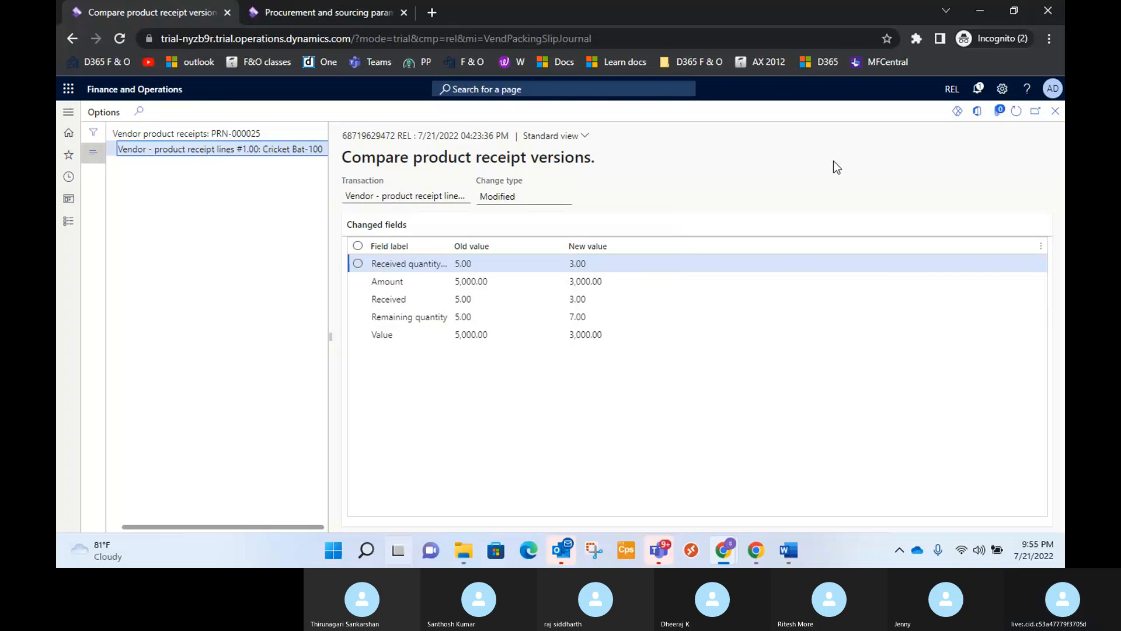
# Return to the product receipt history and view the voucher transactions of the first PRN-000025 record.
pyautogui.click(744, 479)
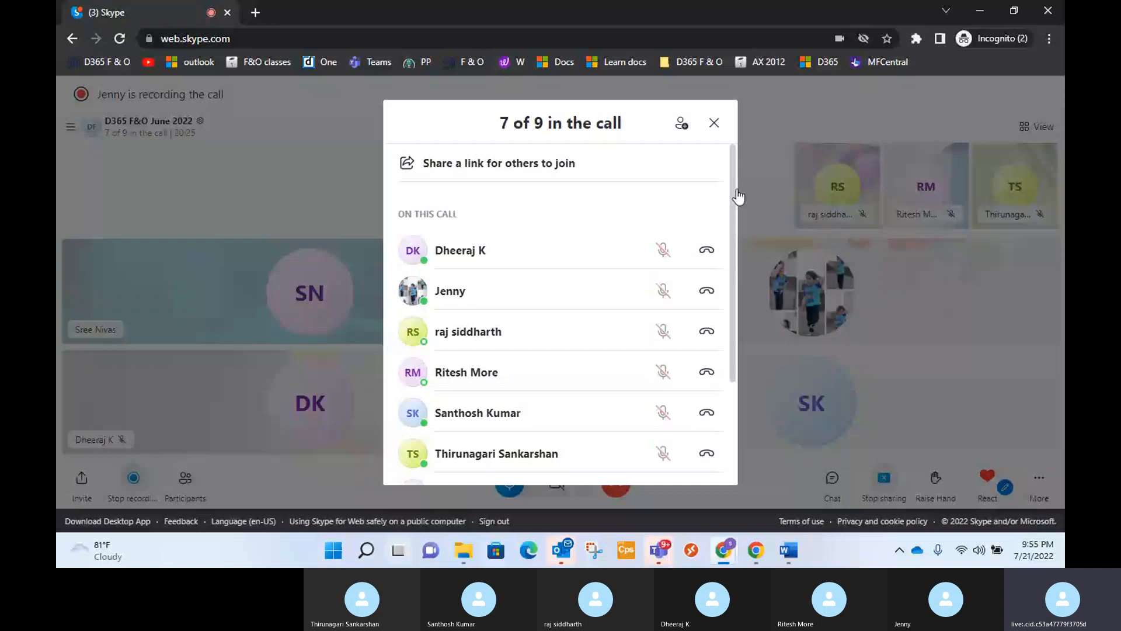
pyautogui.hotkey('alt', 'Tab')
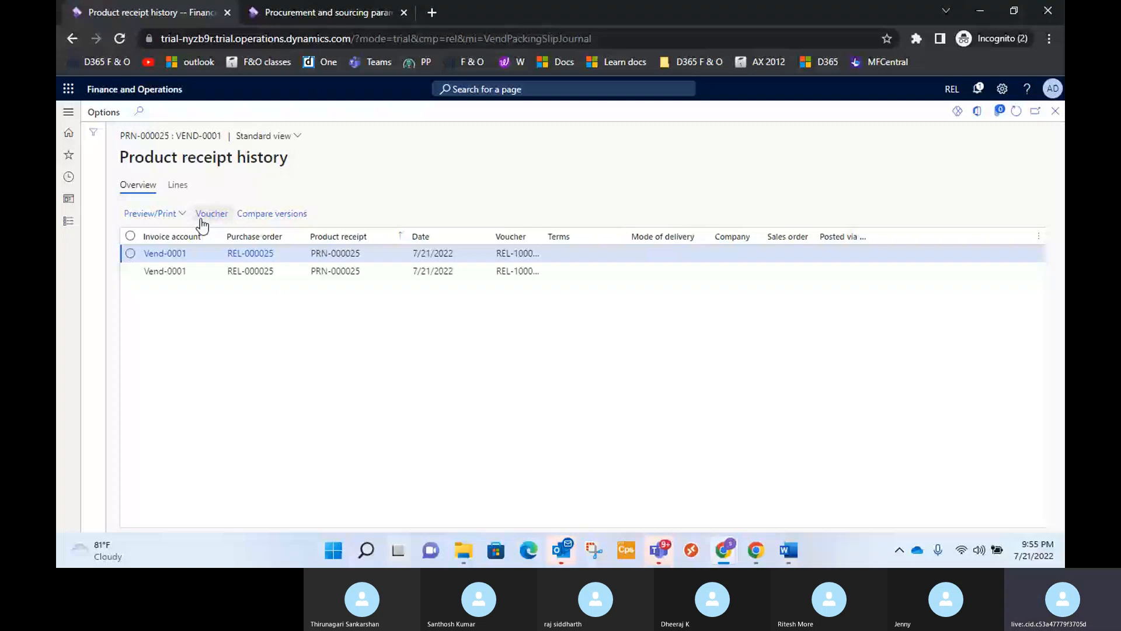
pyautogui.click(202, 220)
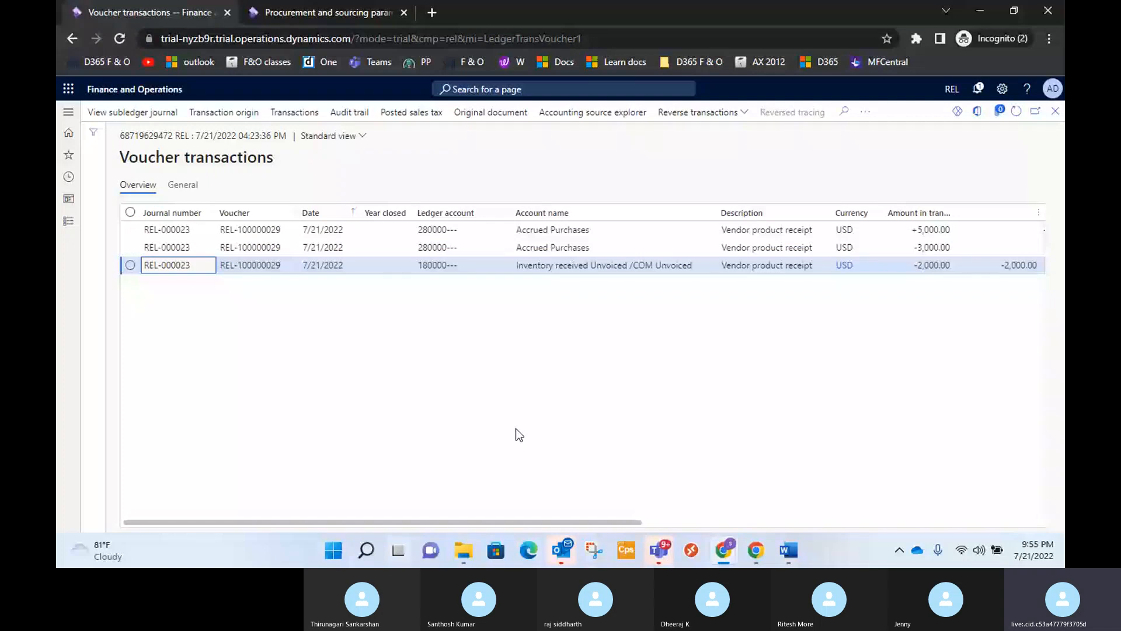
# Examine the amounts and posting types in the open voucher transactions and return to the product receipt history.
pyautogui.hscroll(5, 628, 233)
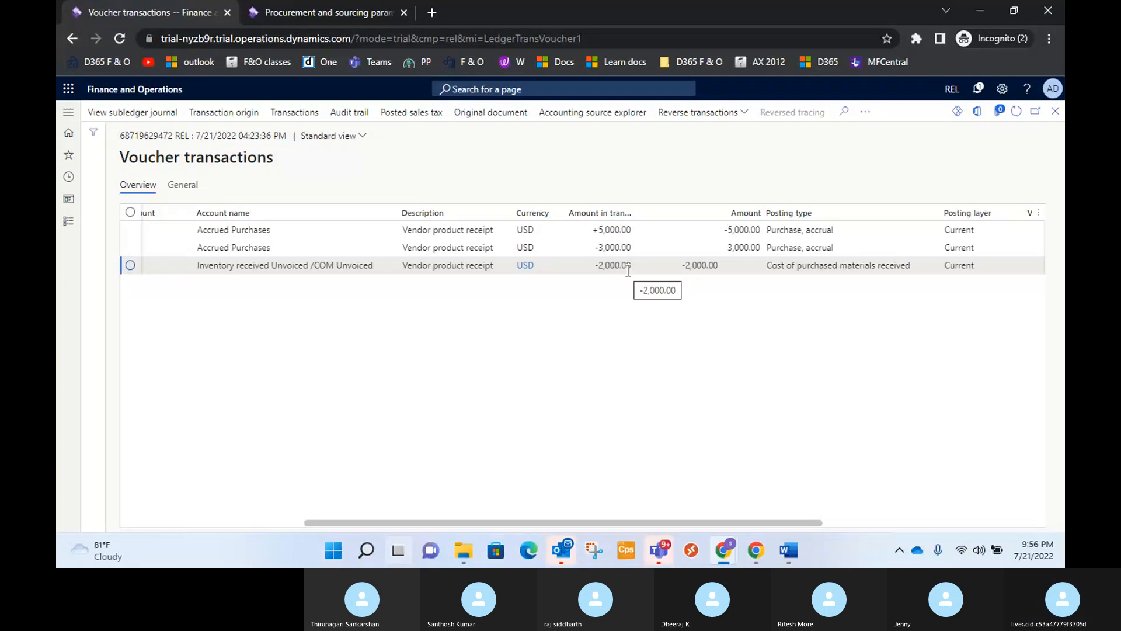
pyautogui.hscroll(3, 619, 251)
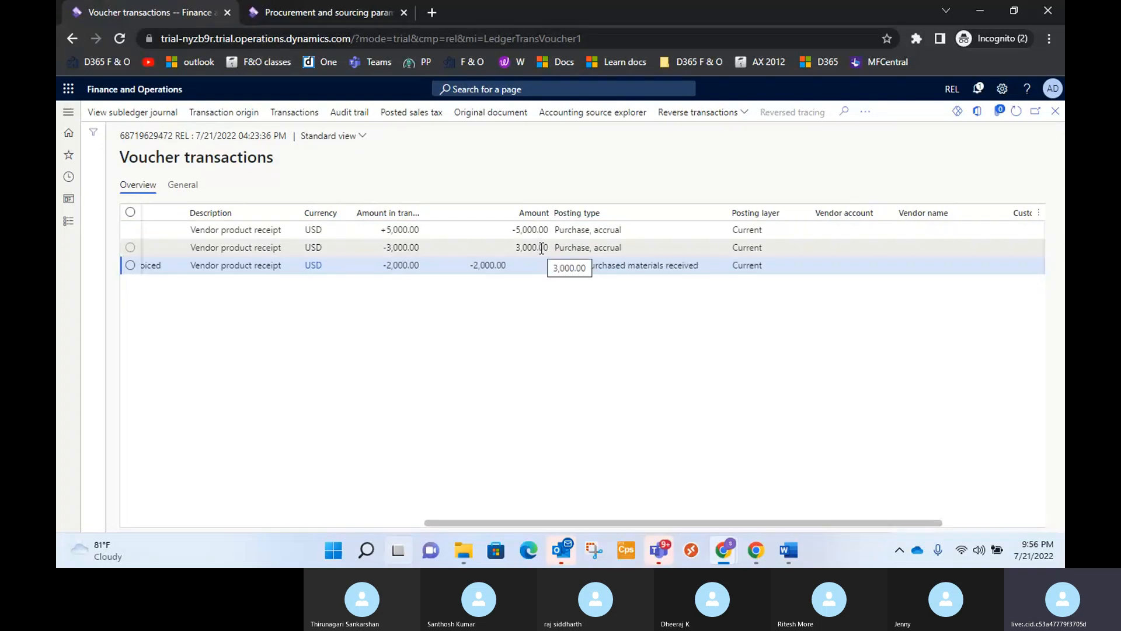
pyautogui.click(1056, 111)
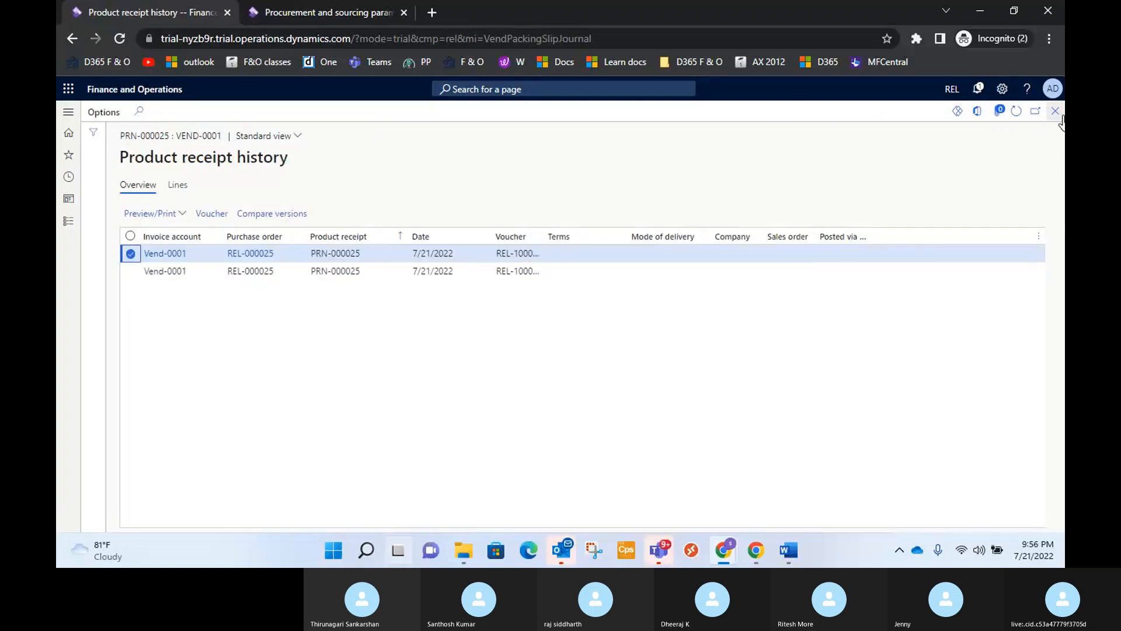
# View the voucher transactions of the second PRN-000025 history record, check the posted amounts and return to the history.
pyautogui.click(130, 253)
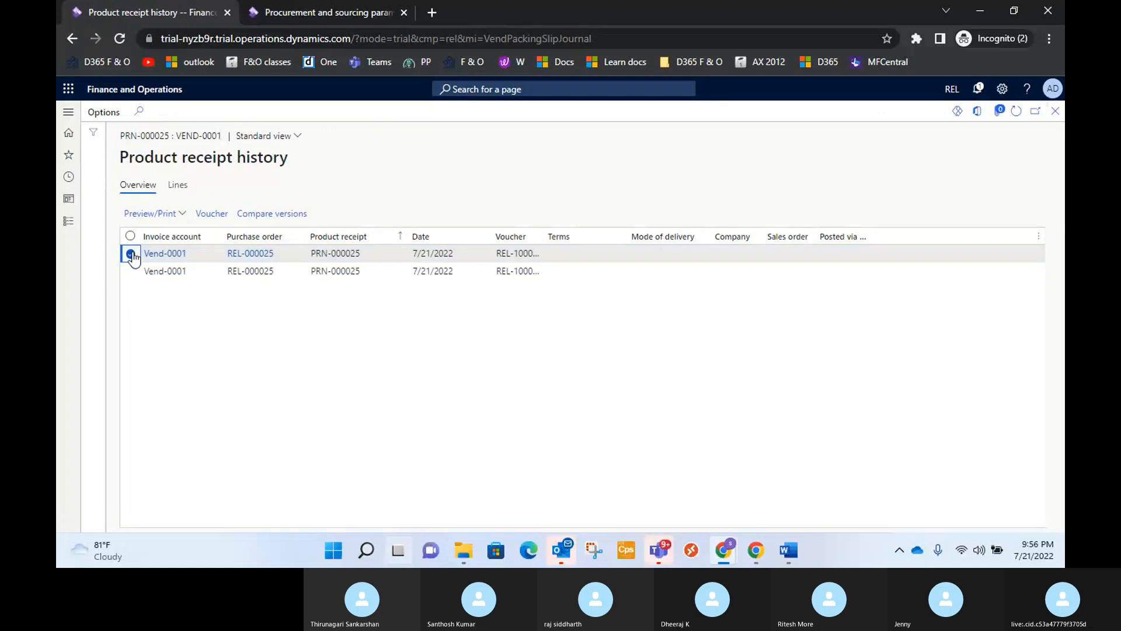
pyautogui.click(130, 271)
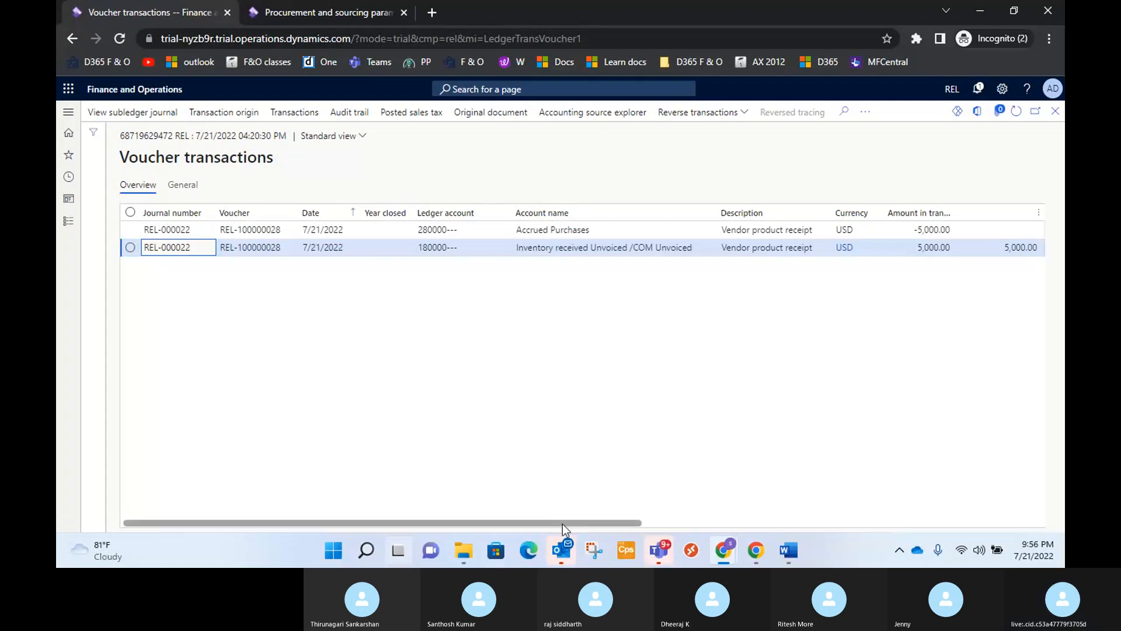
pyautogui.moveTo(562, 524); pyautogui.dragTo(717, 479)
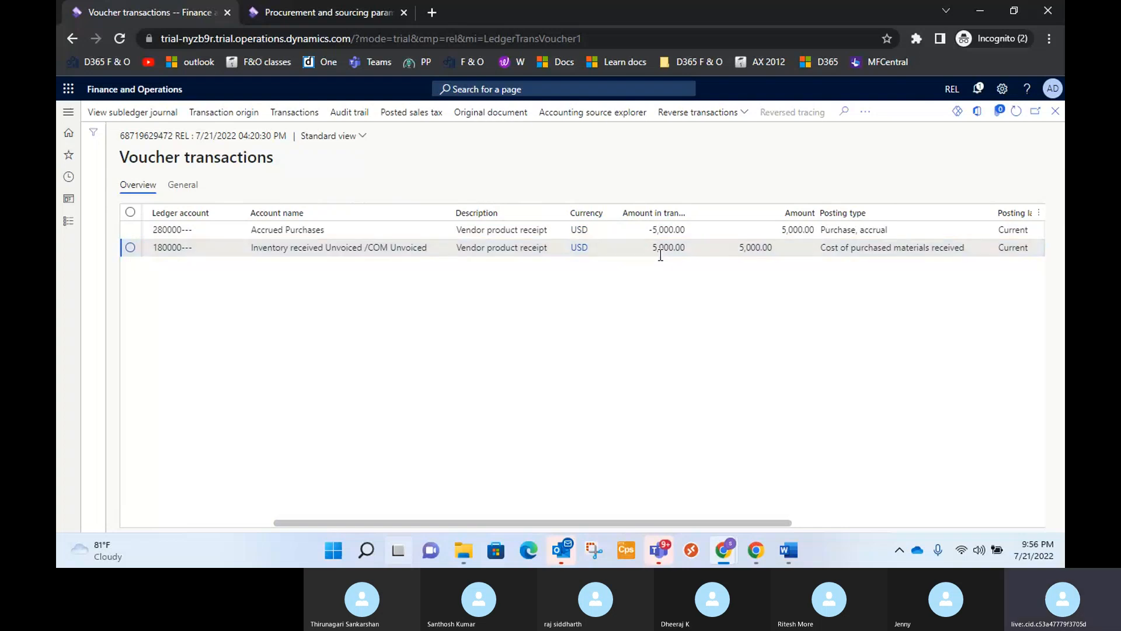
pyautogui.click(1055, 111)
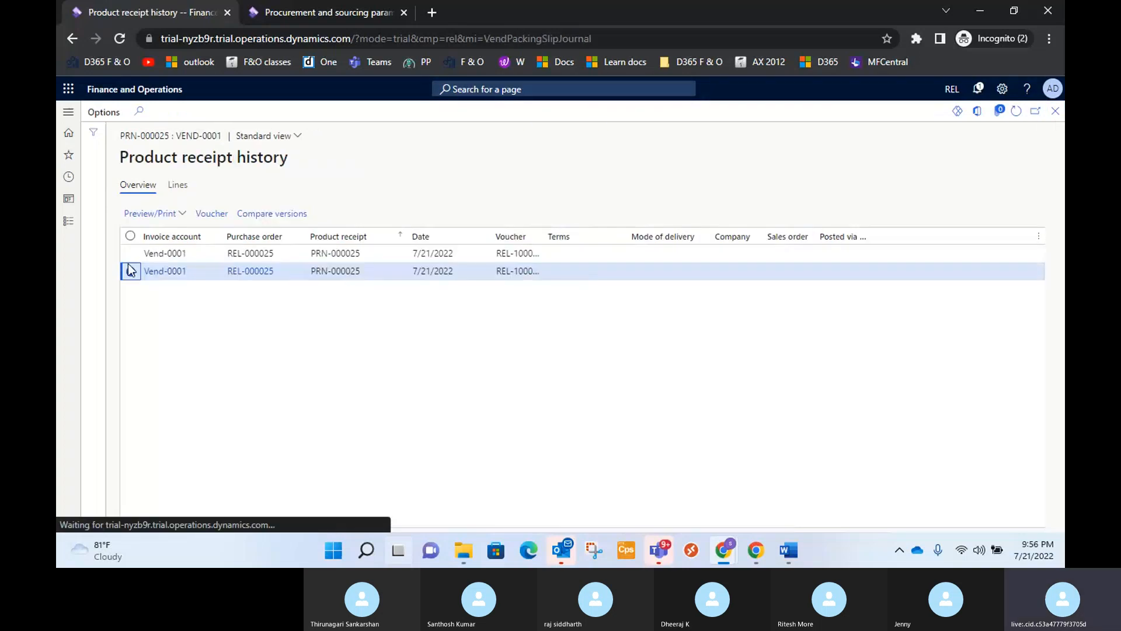
# Review the voucher amounts of the first PRN-000025 history record again and return to the product receipt journal.
pyautogui.click(130, 254)
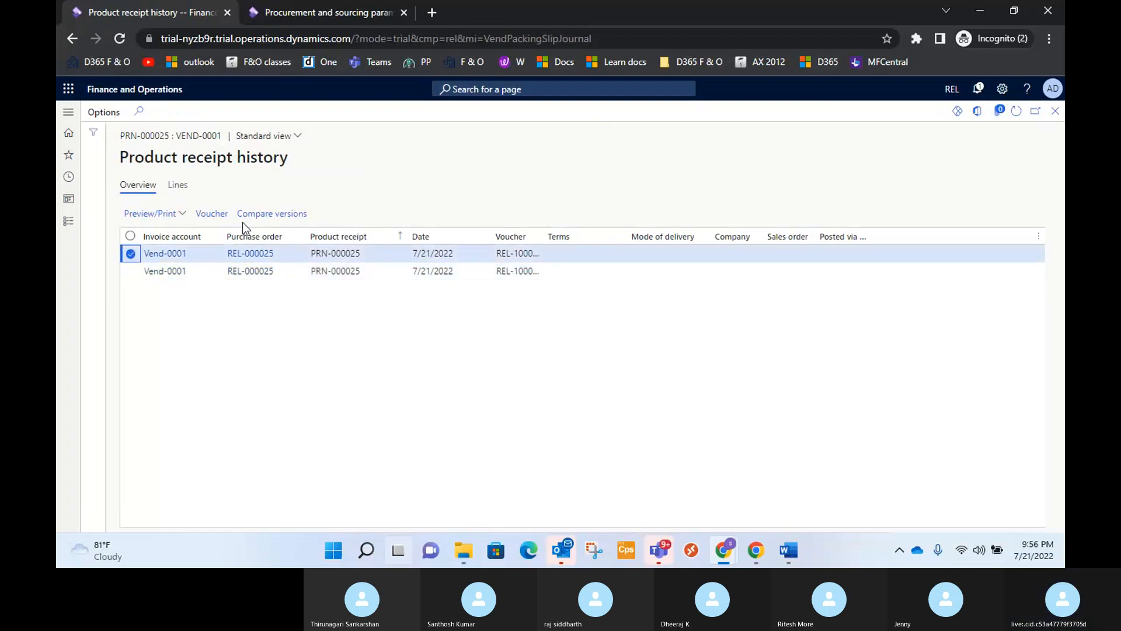
pyautogui.click(214, 216)
pyautogui.moveTo(565, 531)
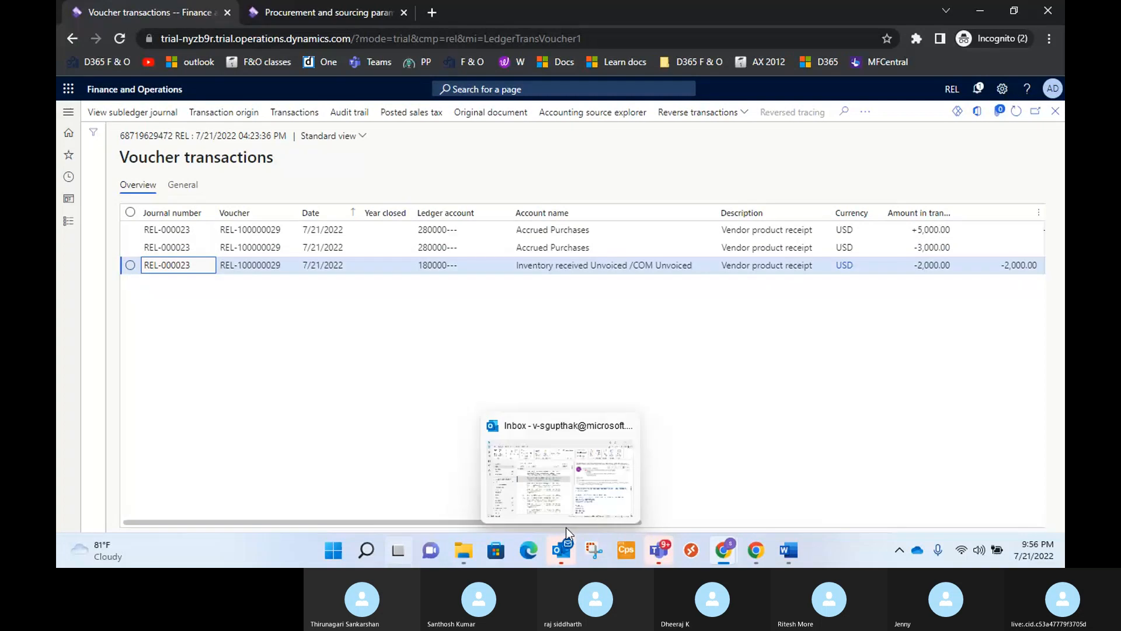
pyautogui.moveTo(407, 521); pyautogui.dragTo(524, 521)
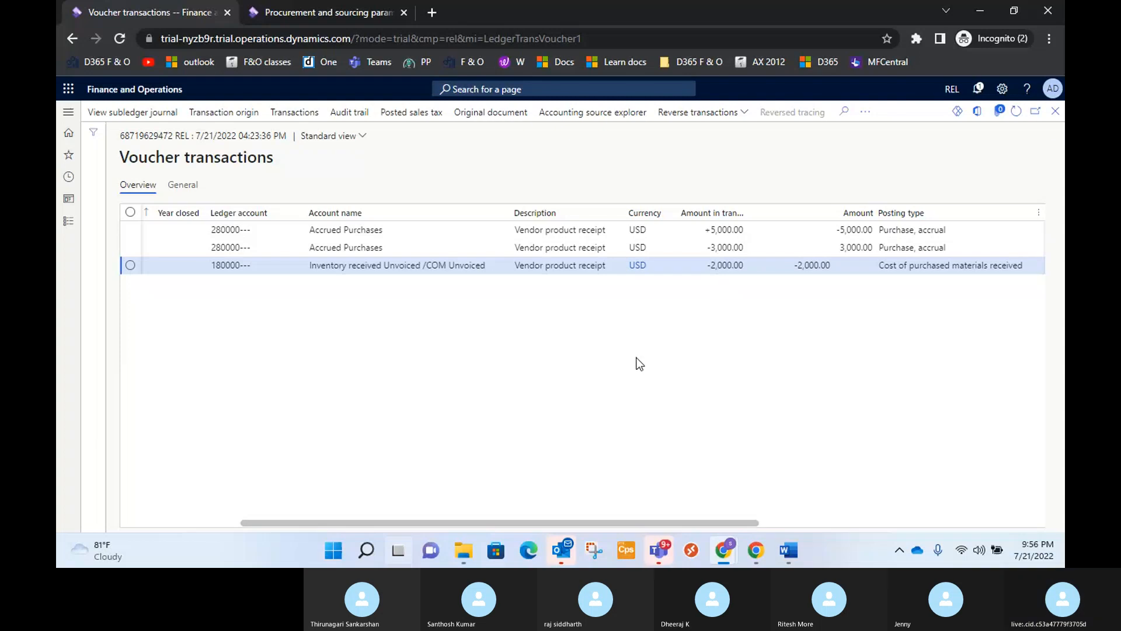
pyautogui.click(1055, 111)
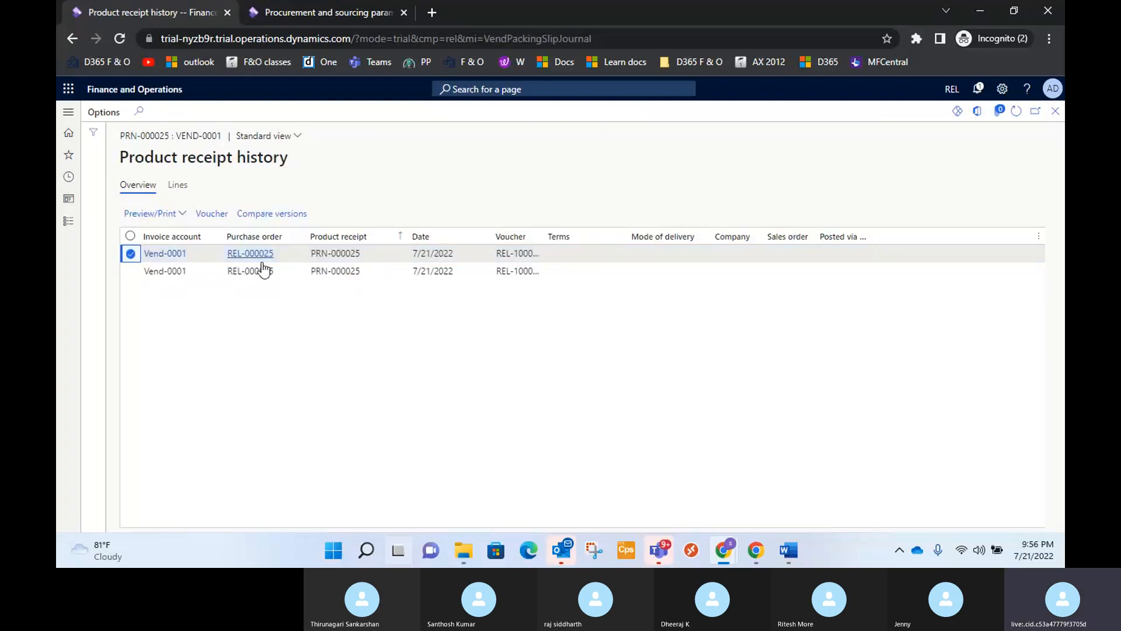
pyautogui.click(1055, 111)
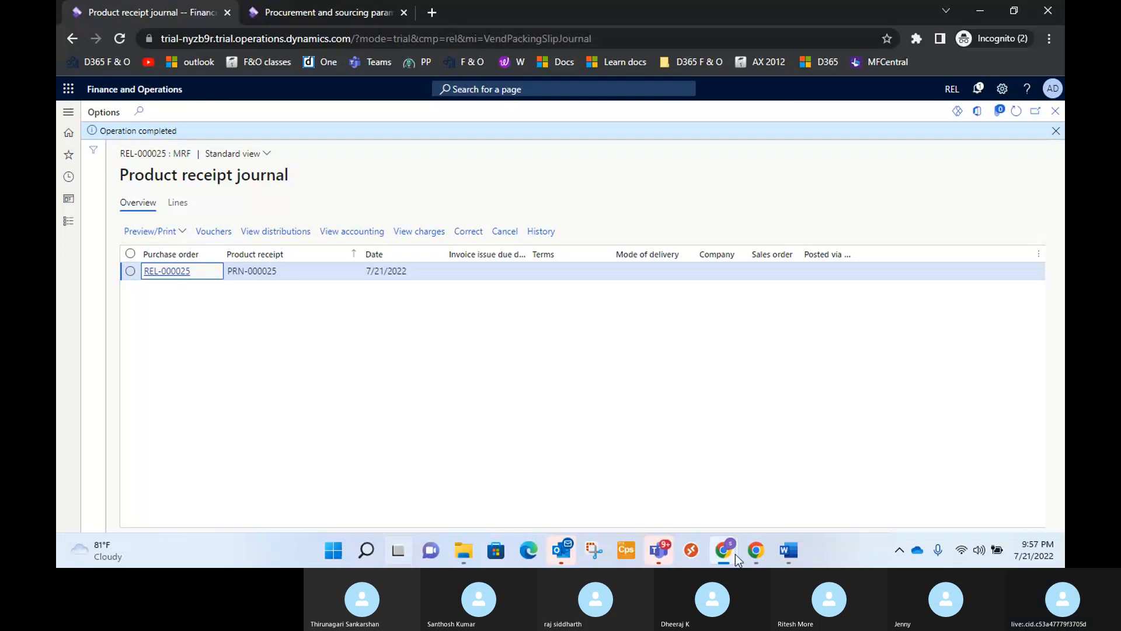
pyautogui.moveTo(724, 543)
pyautogui.click(703, 490)
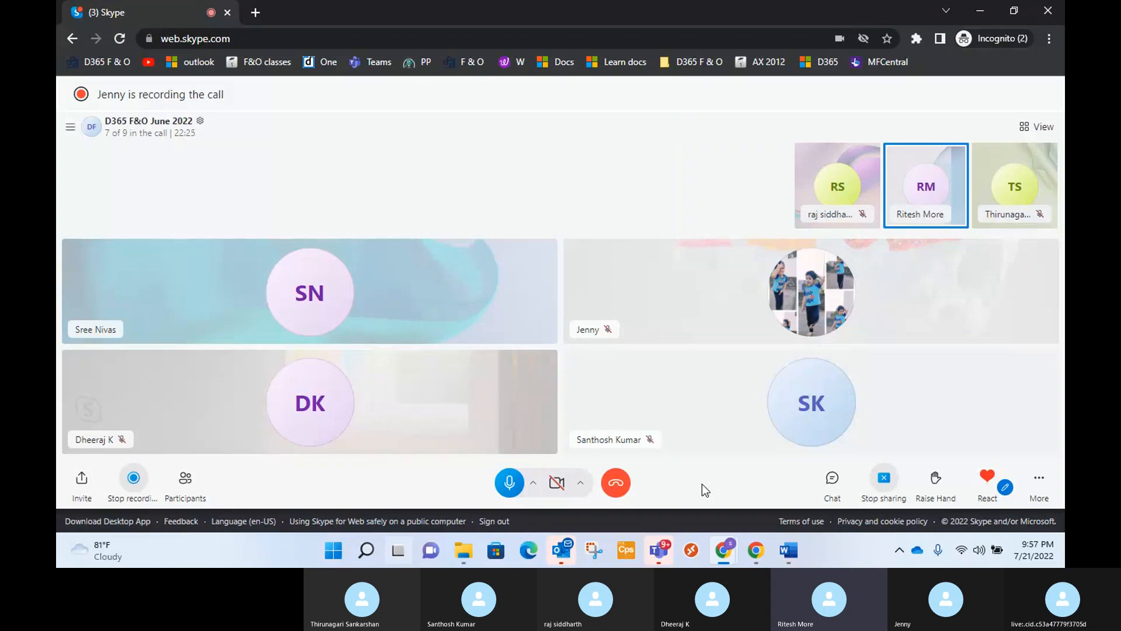
pyautogui.hotkey('alt', 'Tab')
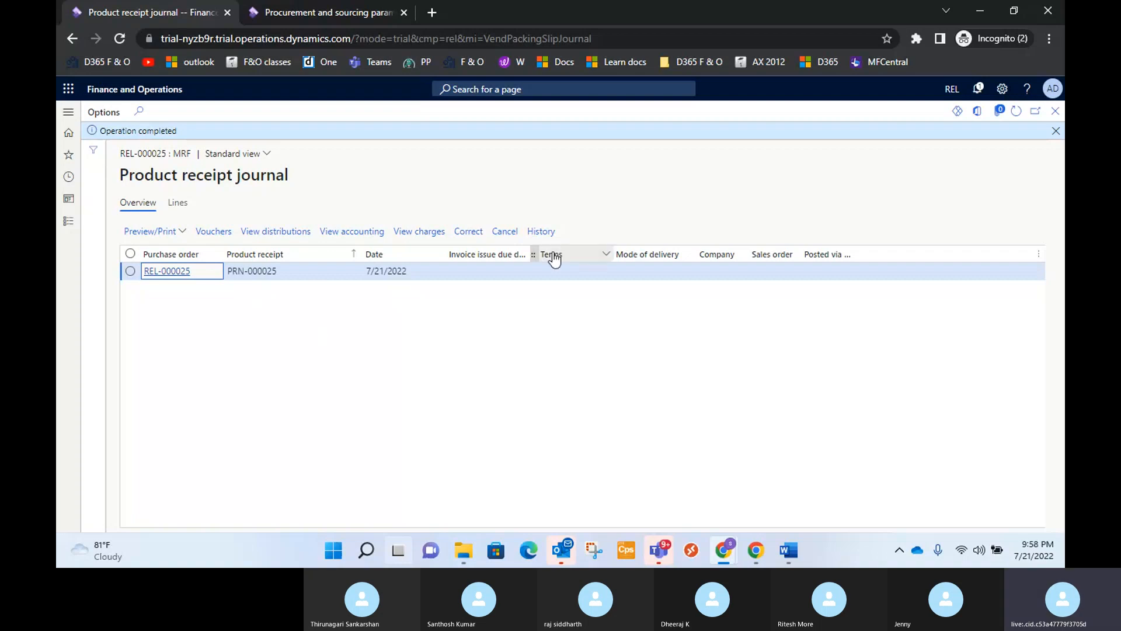
# Start cancelling product receipt PRN-000025, decline the confirmation and dismiss the notification bar.
pyautogui.click(506, 232)
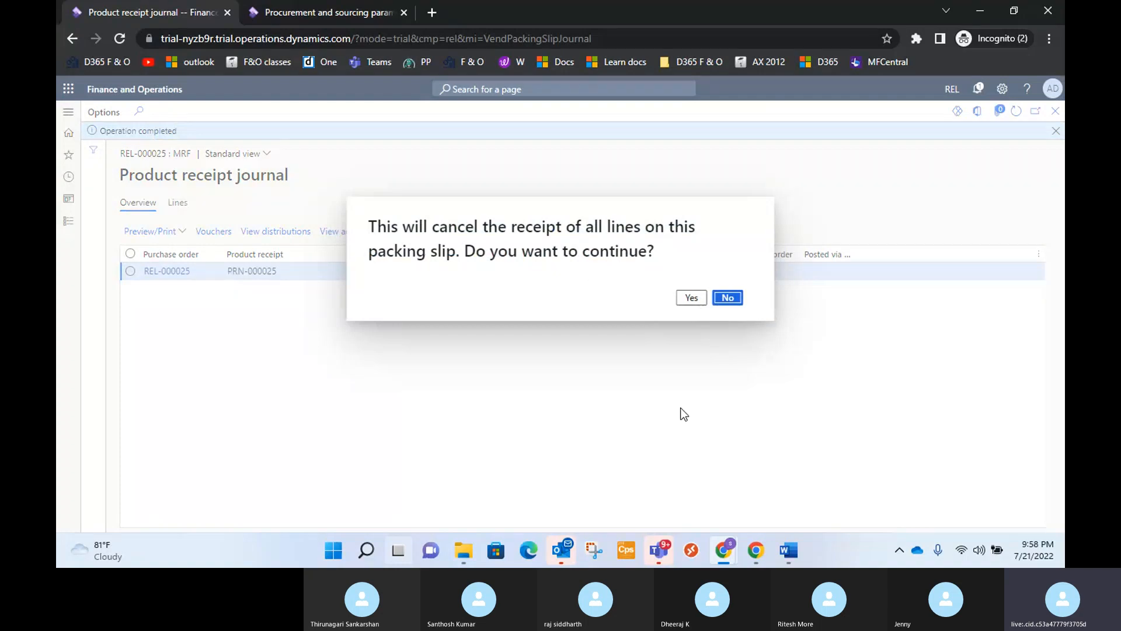
pyautogui.click(736, 298)
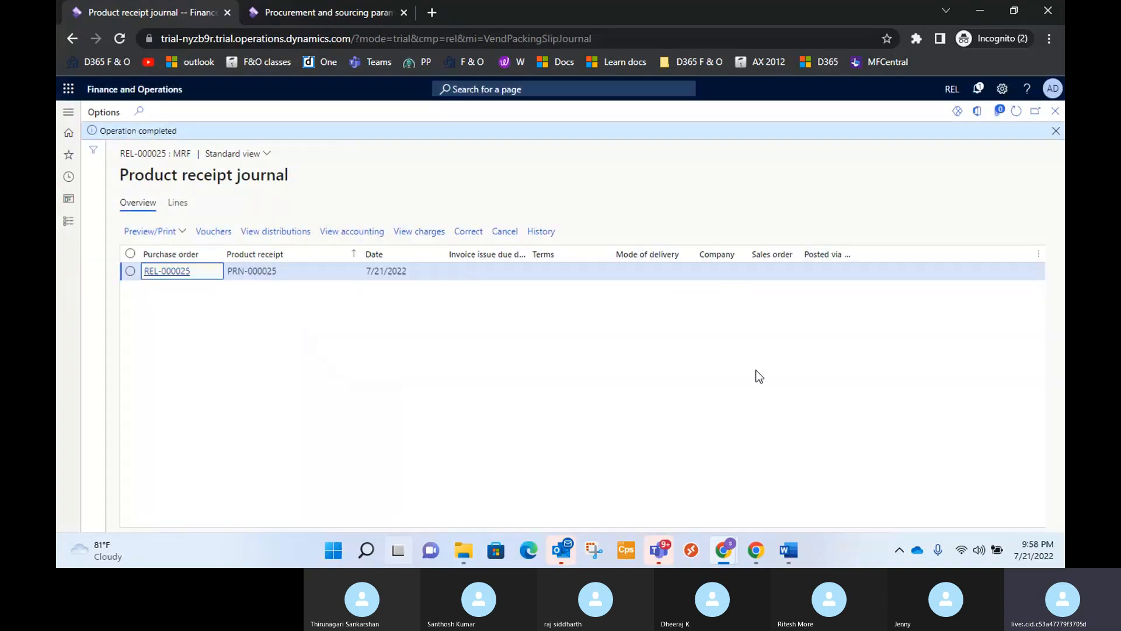
pyautogui.click(1057, 134)
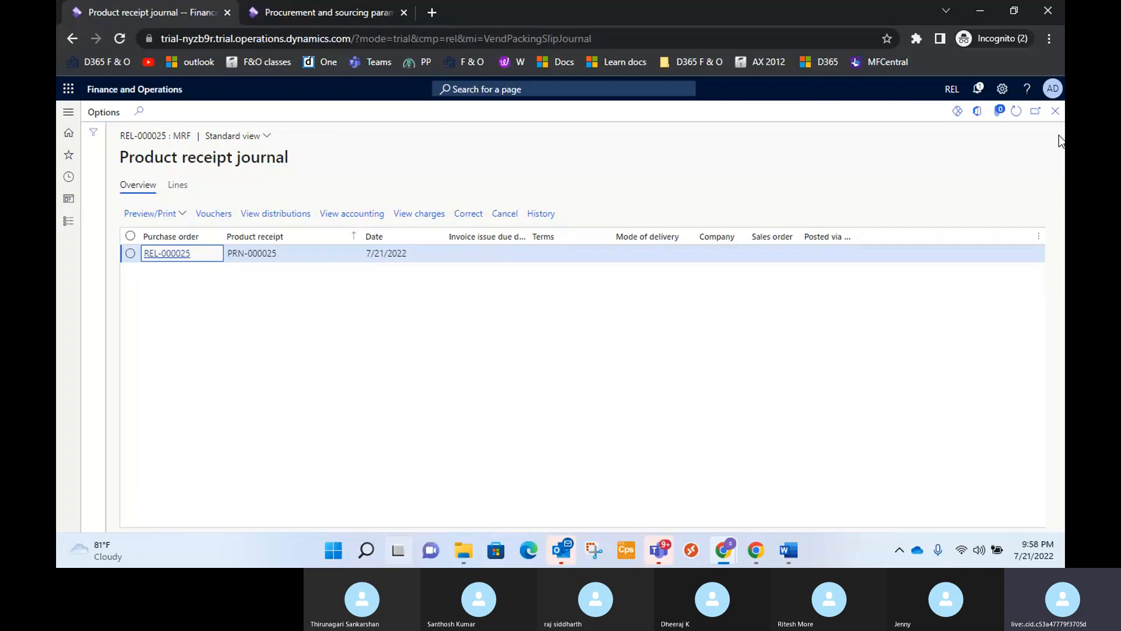
# Return from the receipt journal to the MRF purchase order and start posting another product receipt.
pyautogui.click(1055, 111)
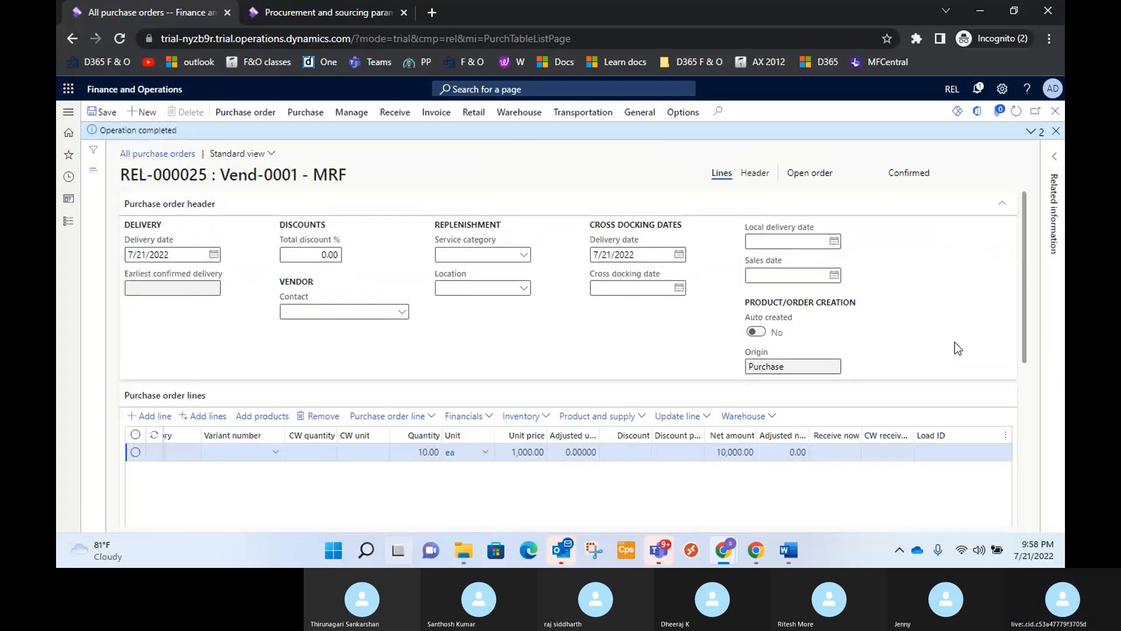
pyautogui.scroll(-1, 624, 415)
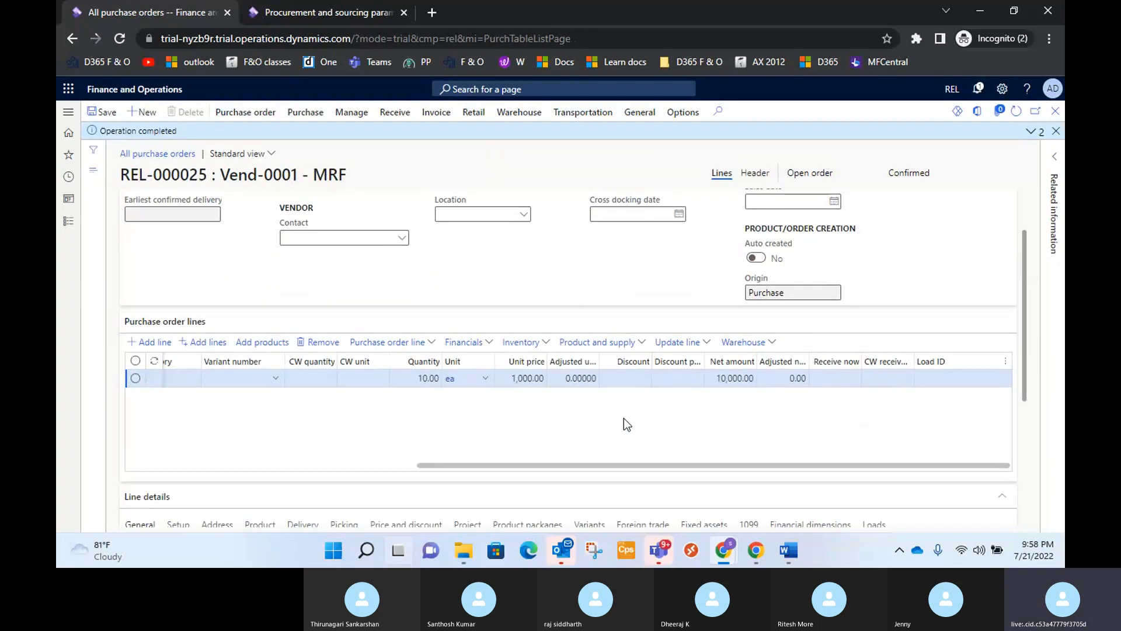
pyautogui.scroll(1, 623, 418)
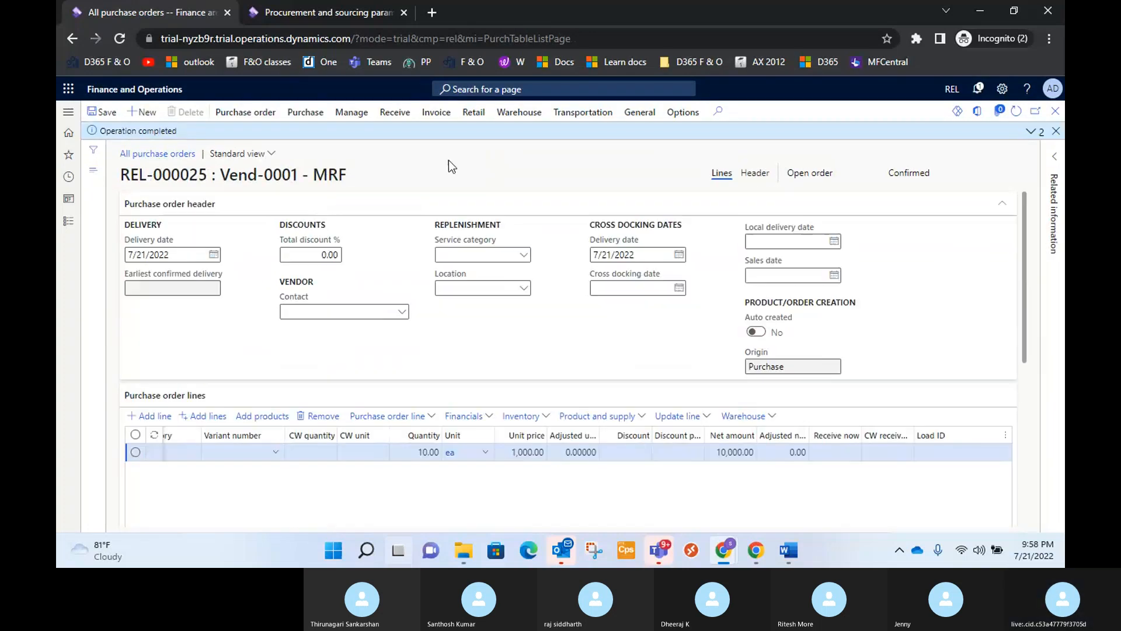
pyautogui.click(395, 113)
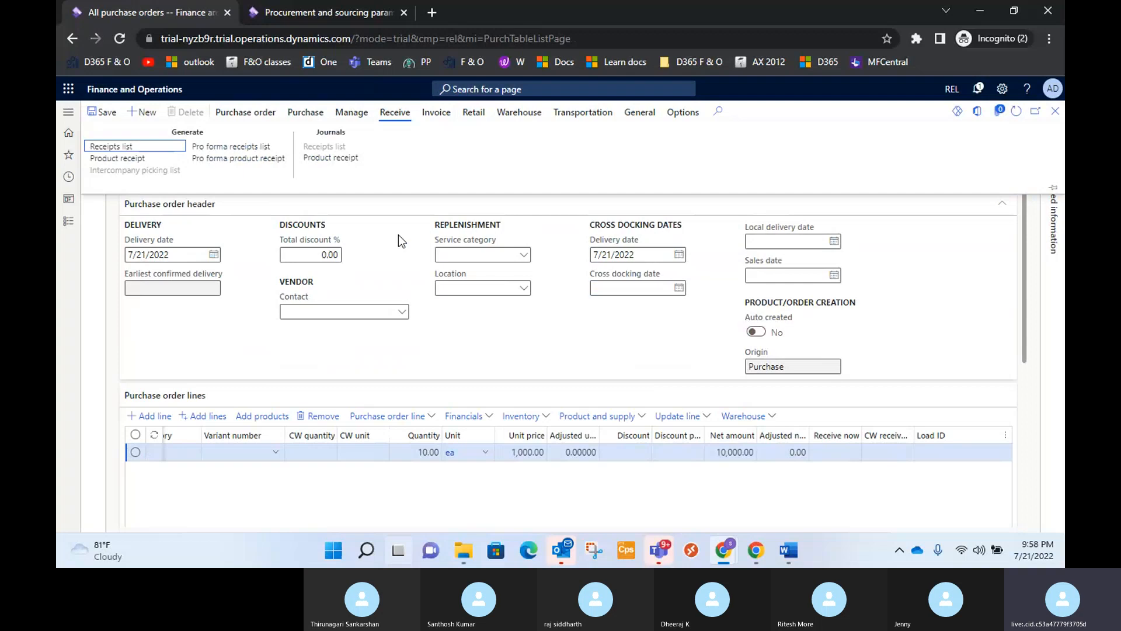
pyautogui.click(133, 160)
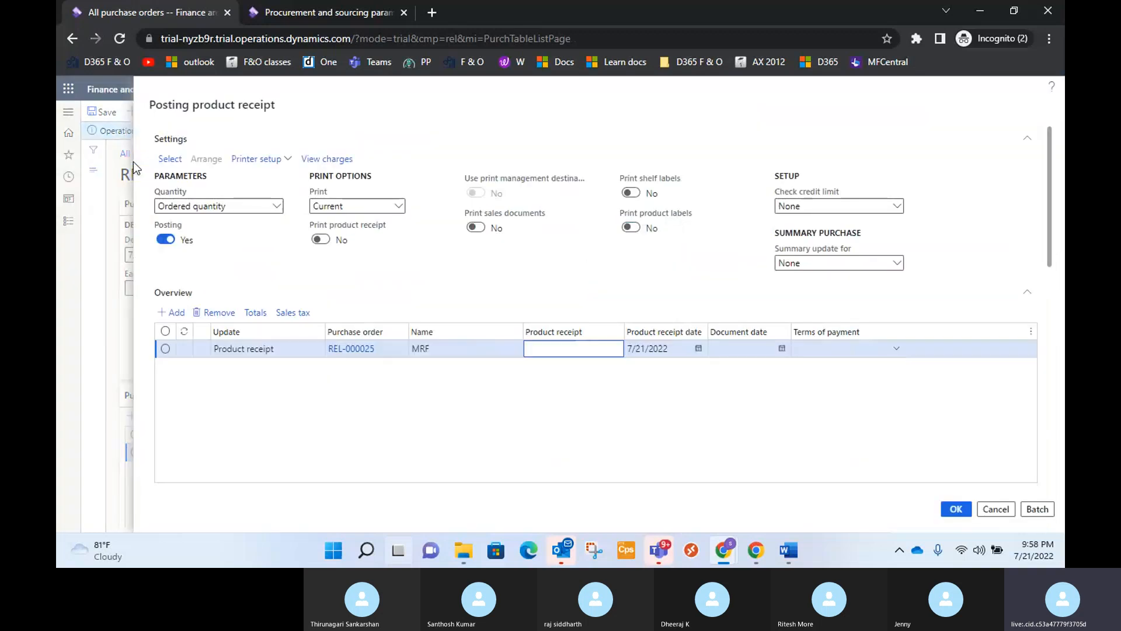
# Enter PRN-000025.1 as the product receipt number and set the product receipt date to 7/22/2022.
pyautogui.click(566, 350)
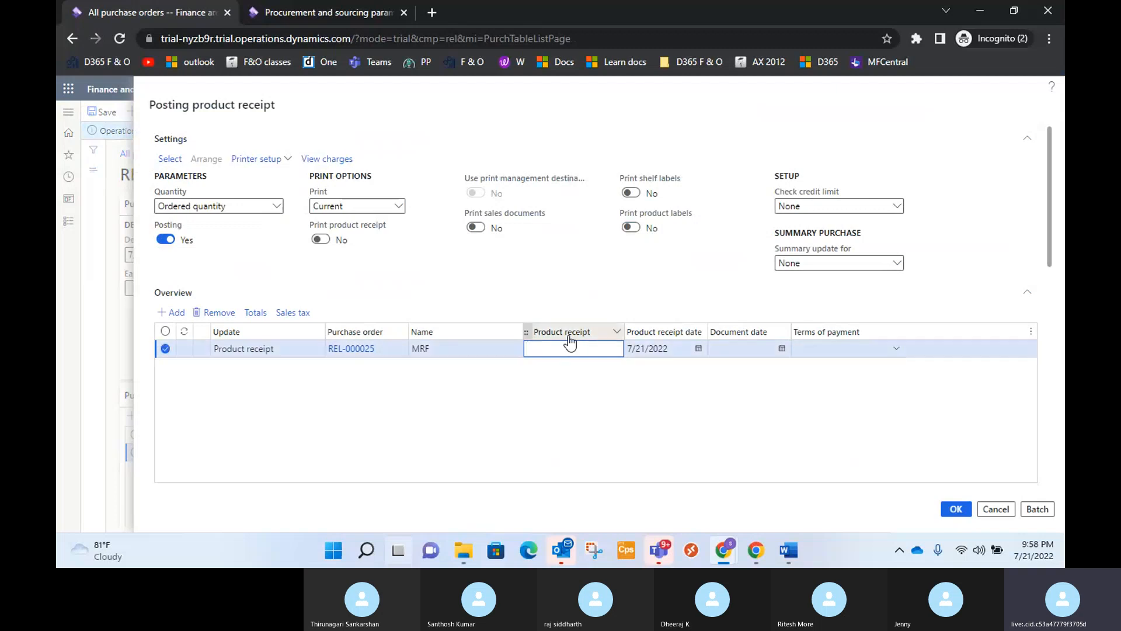
pyautogui.write('PR')
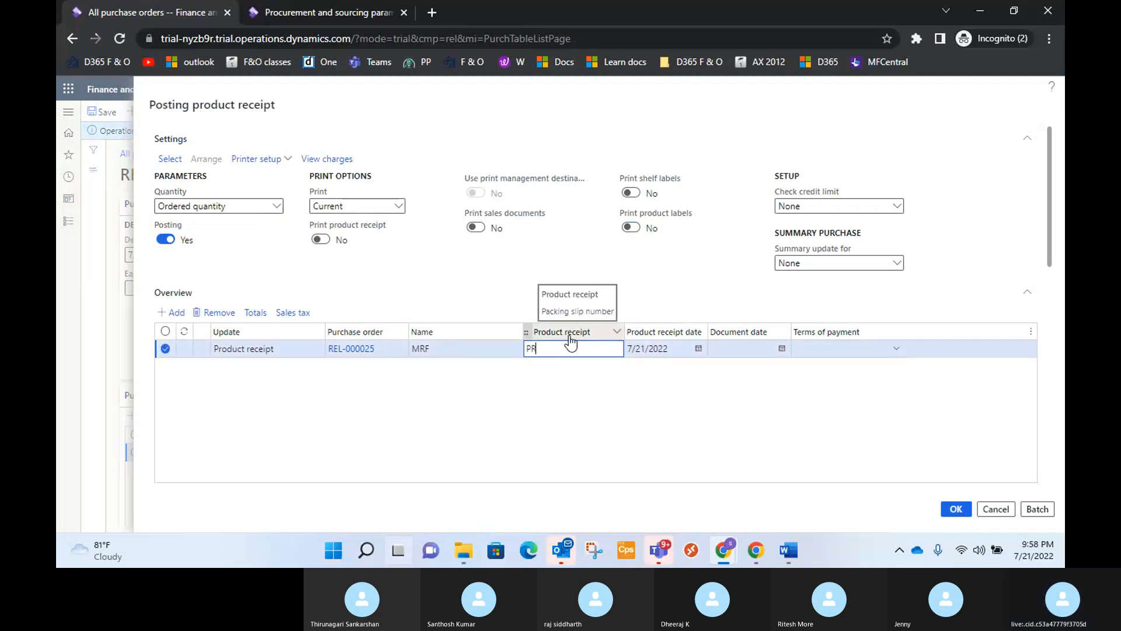
pyautogui.write('N-0000')
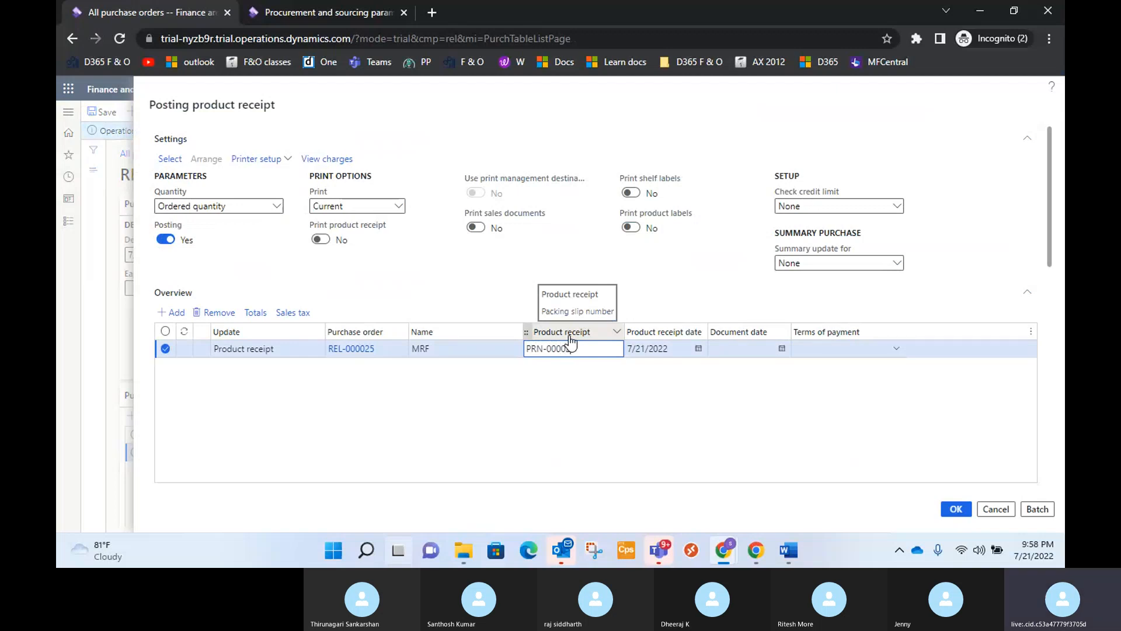
pyautogui.write('25.1')
pyautogui.click(671, 393)
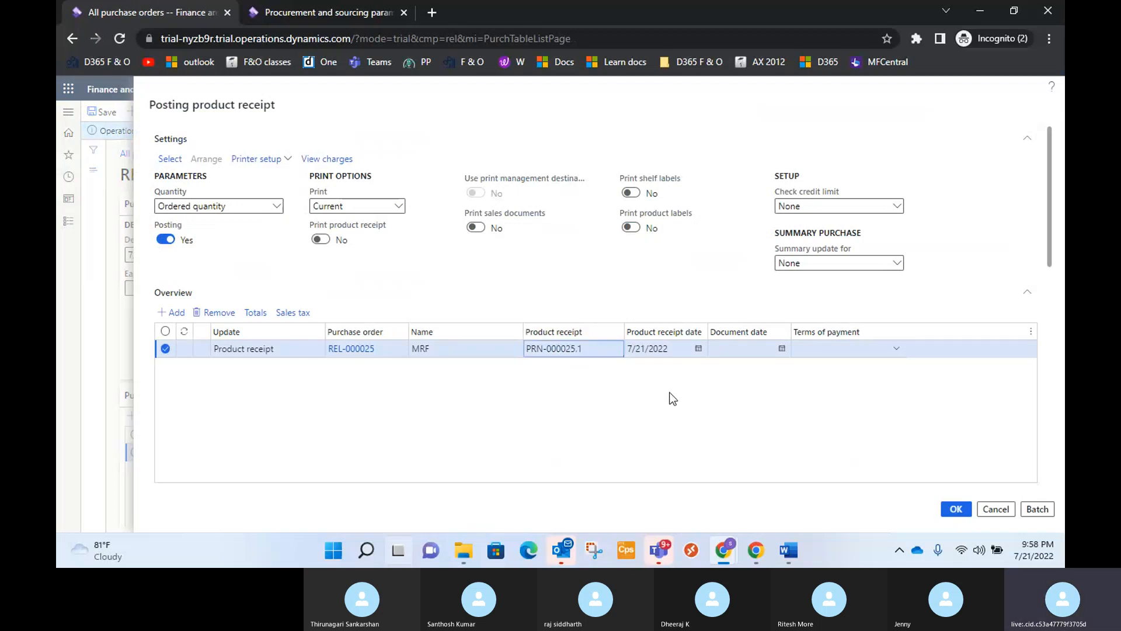
pyautogui.click(699, 349)
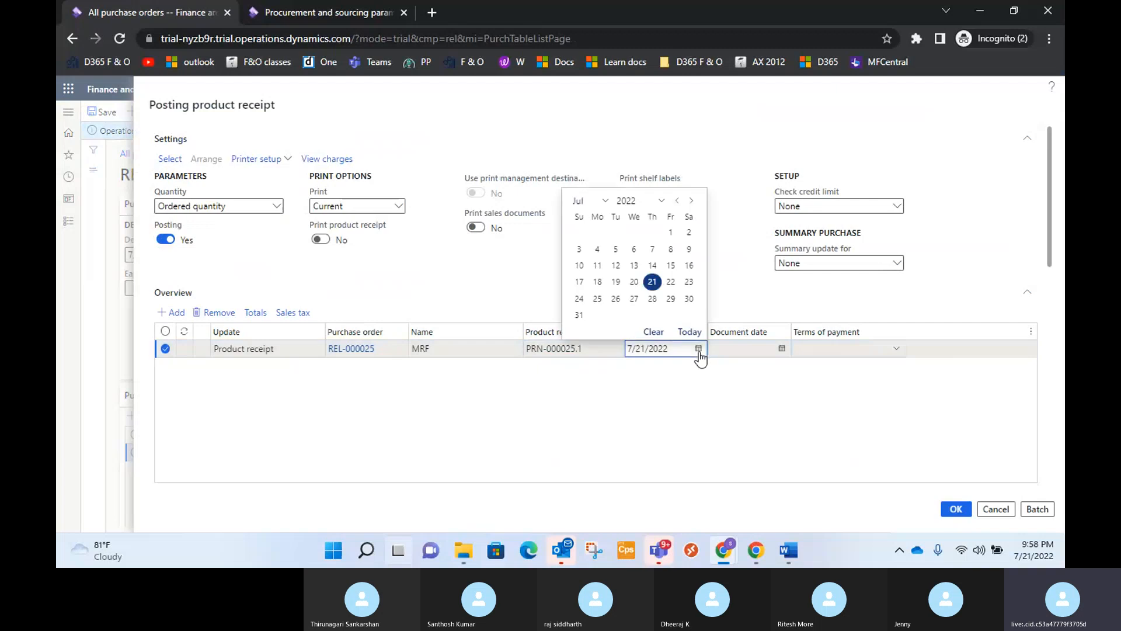
pyautogui.click(670, 282)
pyautogui.click(688, 408)
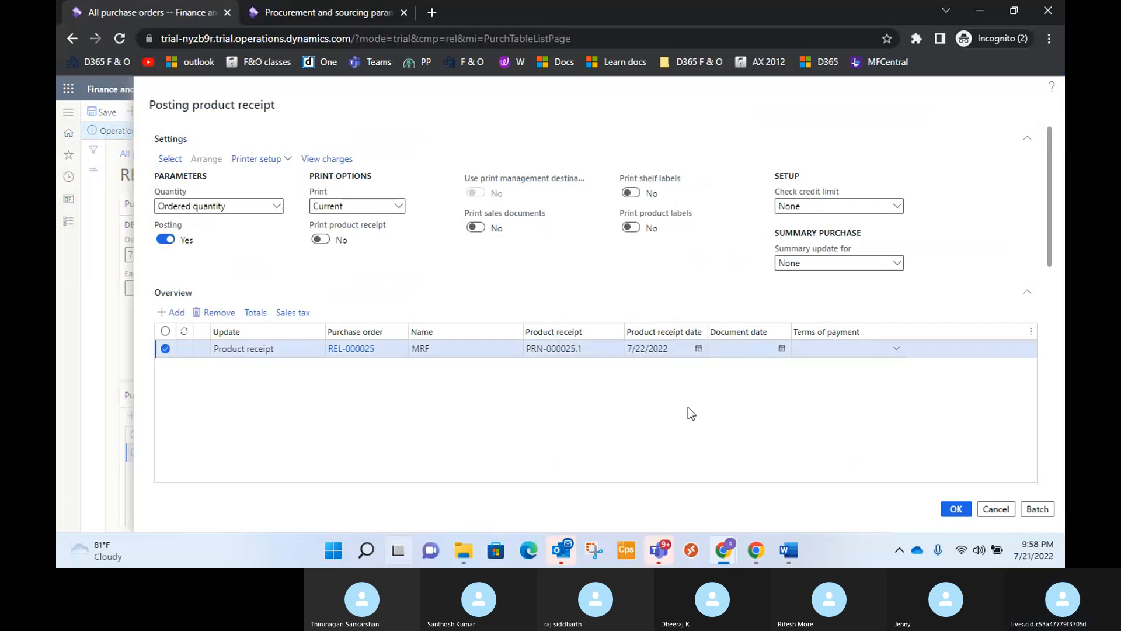
# Set the receipt quantity of the Cricket Bat-100 line to 7 and review its remaining columns and details.
pyautogui.scroll(-3, 687, 407)
pyautogui.scroll(-1, 821, 446)
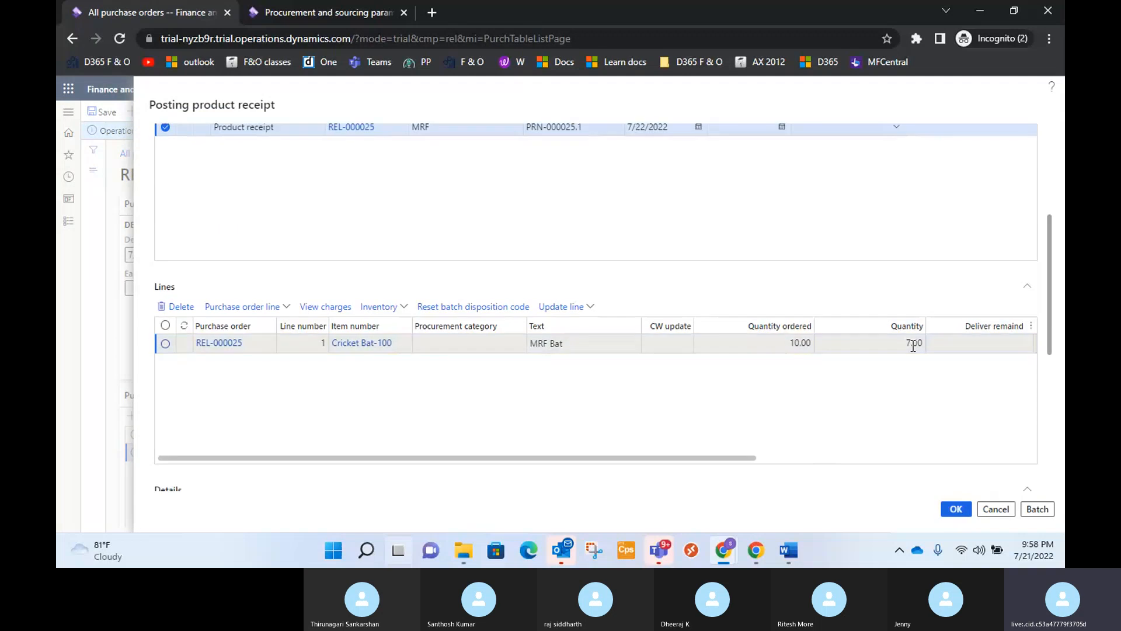
pyautogui.moveTo(741, 459); pyautogui.dragTo(870, 460)
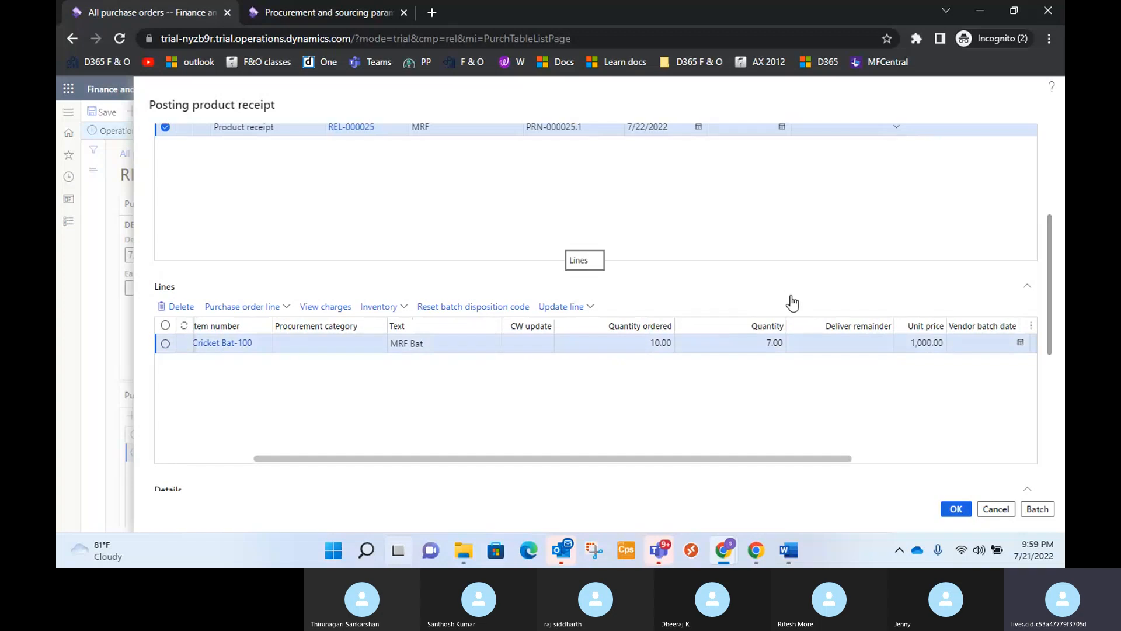
pyautogui.click(774, 344)
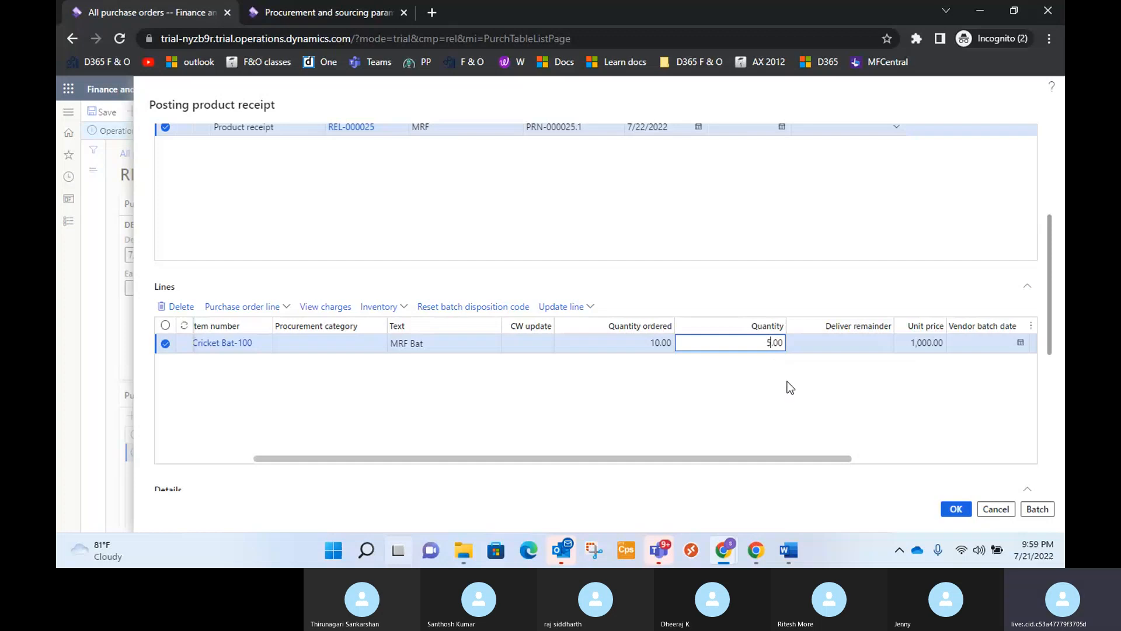
pyautogui.press('BackSpace')
pyautogui.write('7')
pyautogui.click(790, 387)
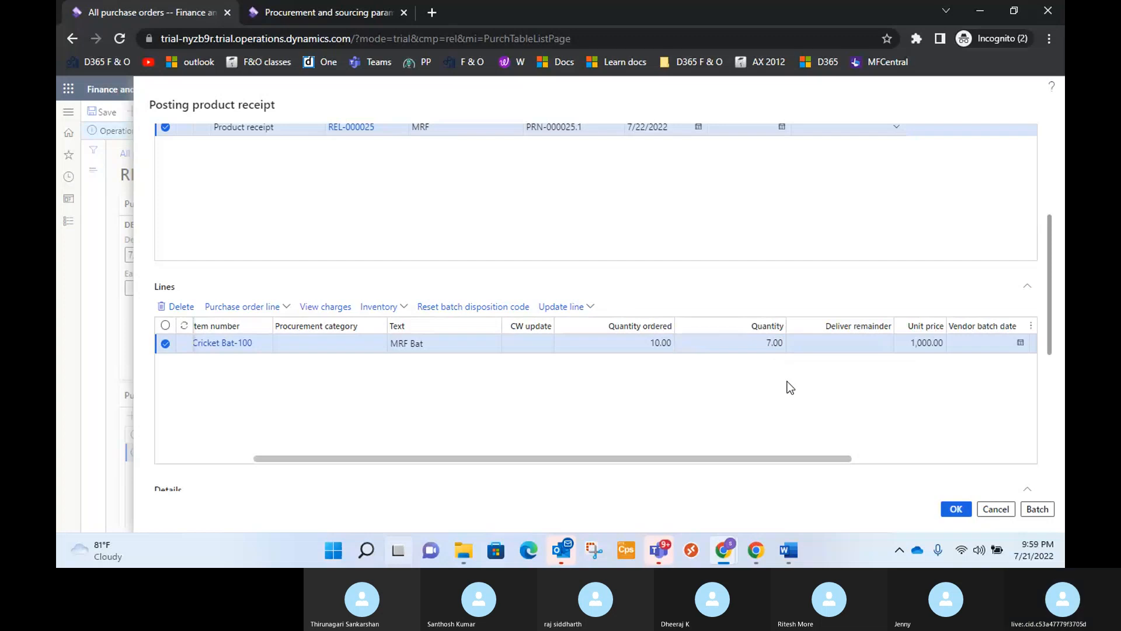
pyautogui.moveTo(801, 458); pyautogui.dragTo(969, 450)
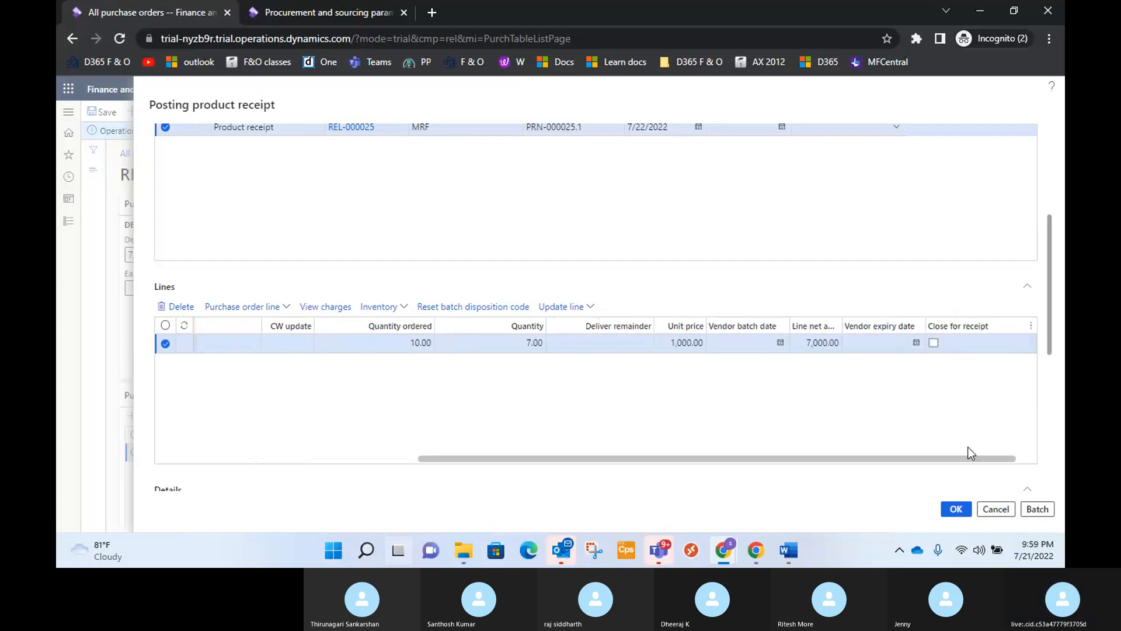
pyautogui.scroll(-3, 725, 405)
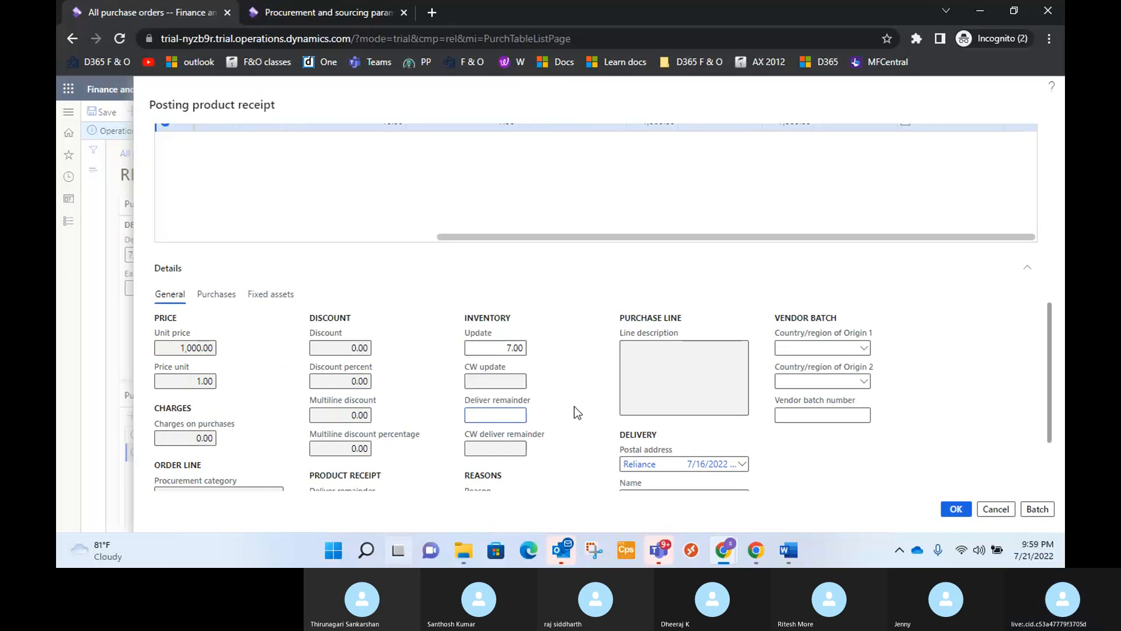
pyautogui.scroll(5, 573, 405)
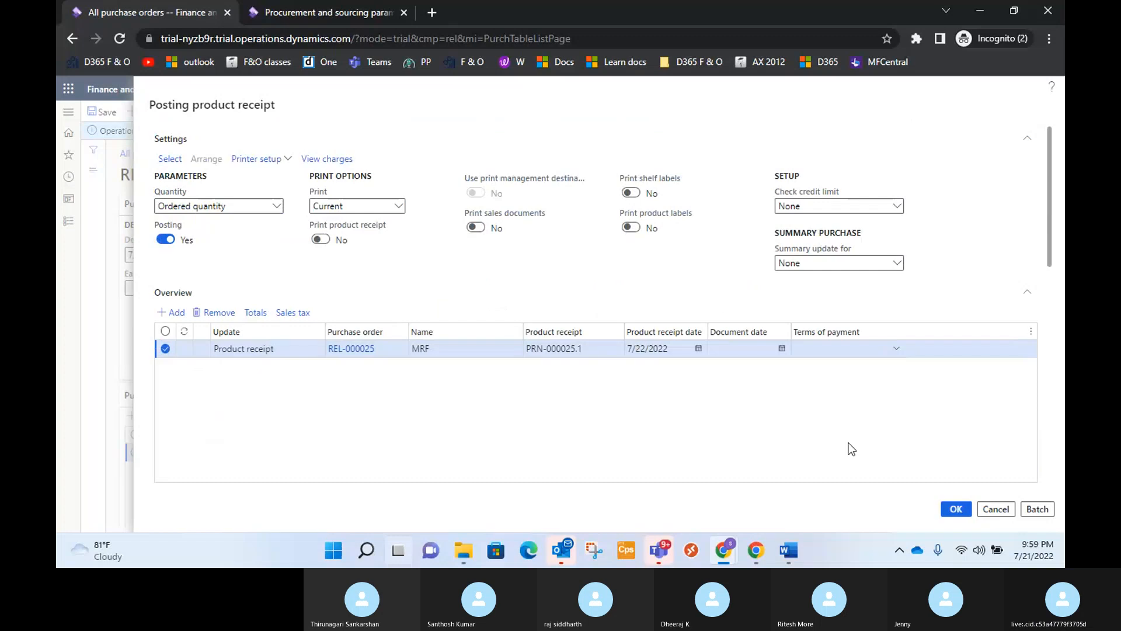
# Post the second product receipt for the MRF purchase order and open its product receipt journal.
pyautogui.click(955, 509)
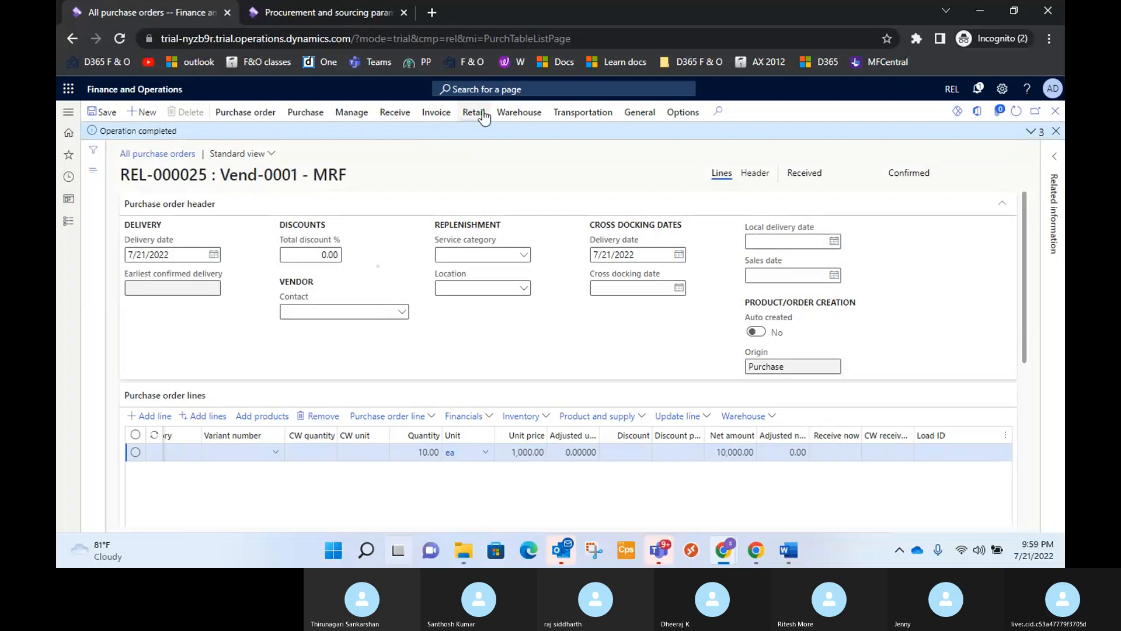
pyautogui.click(404, 117)
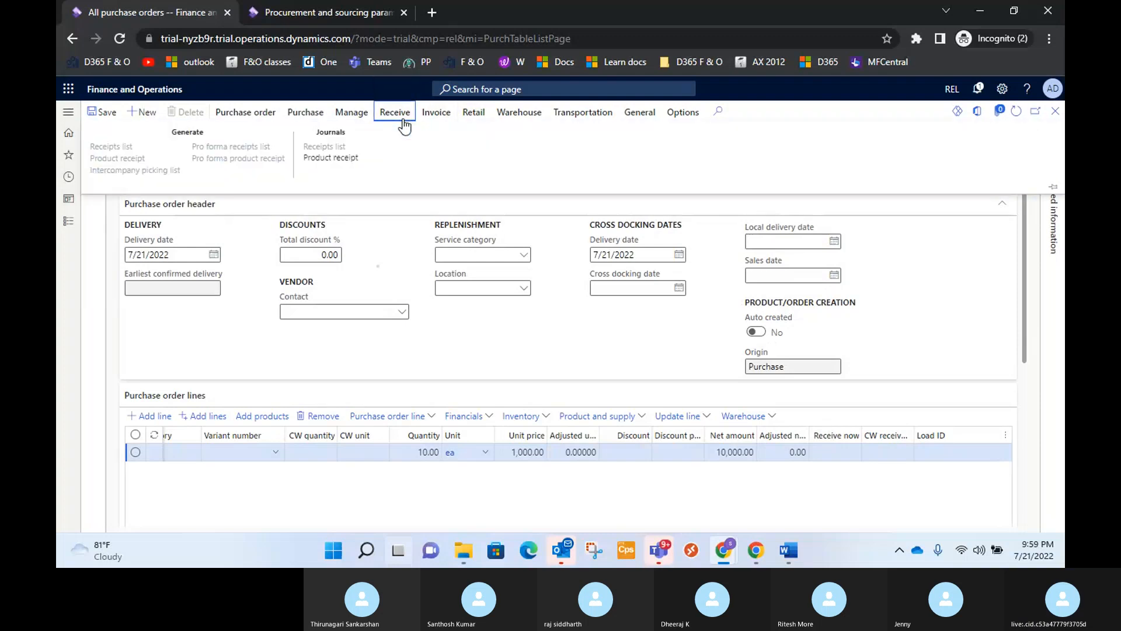
pyautogui.click(351, 166)
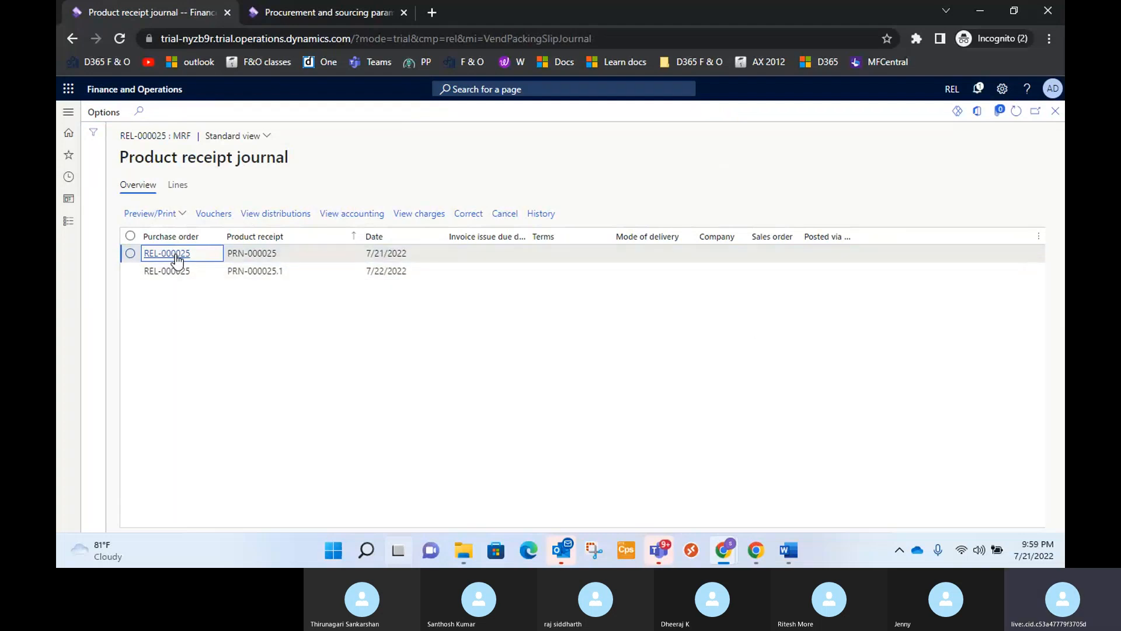
# View the accounting of product receipt PRN-000025 and return to the product receipt journal.
pyautogui.click(131, 256)
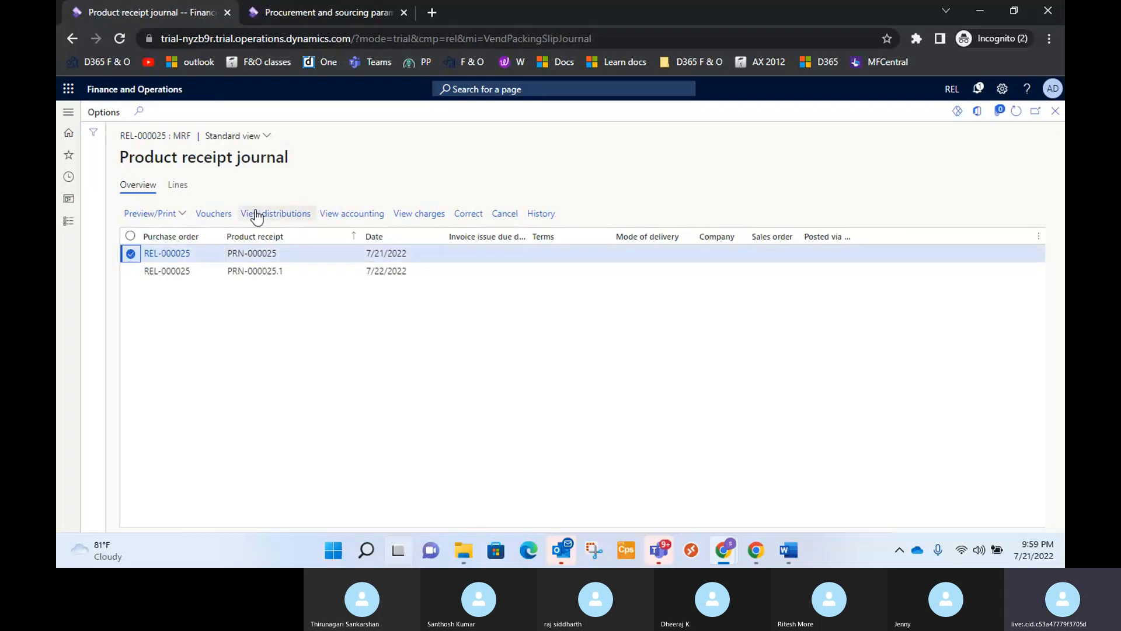
pyautogui.click(341, 216)
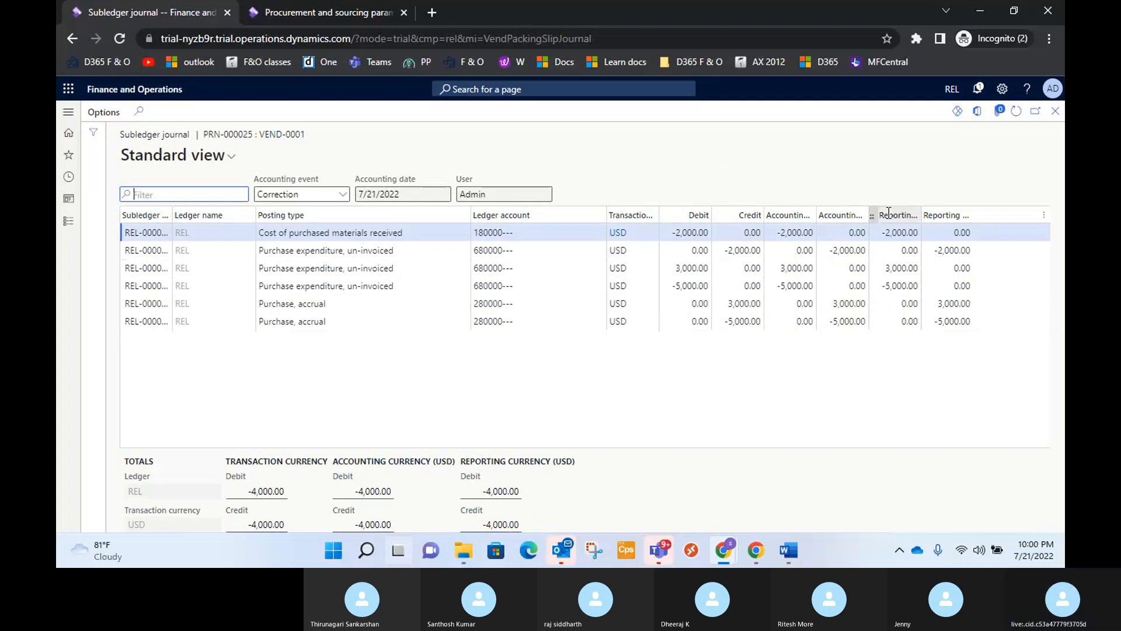
pyautogui.click(1055, 116)
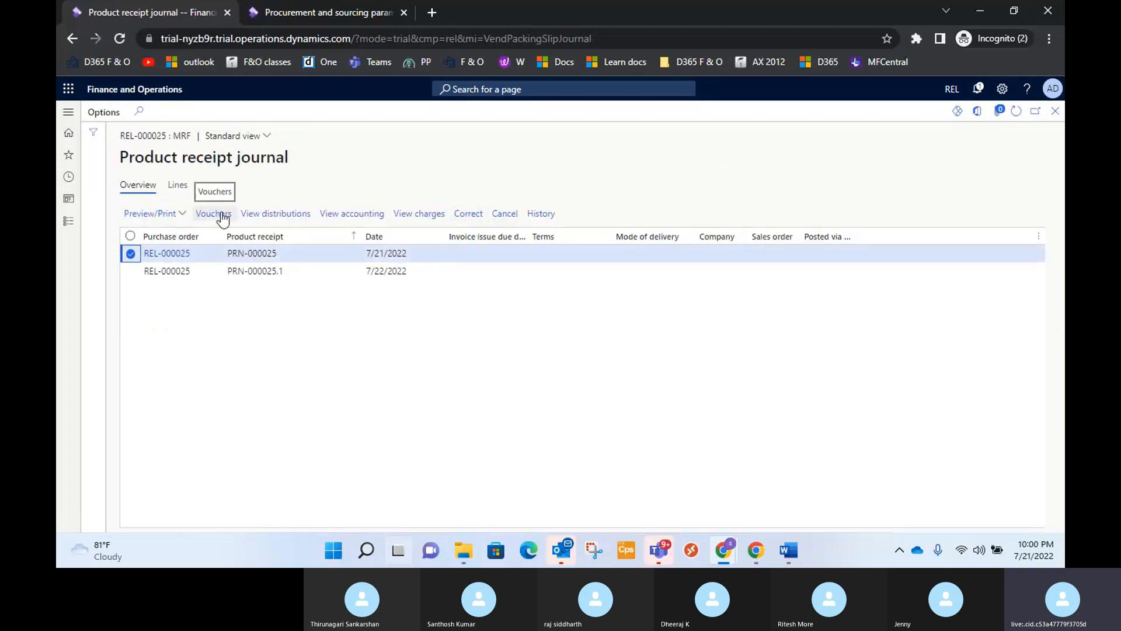
# Open the voucher transactions of product receipt PRN-000025 and export the general journal entries to Excel.
pyautogui.click(223, 216)
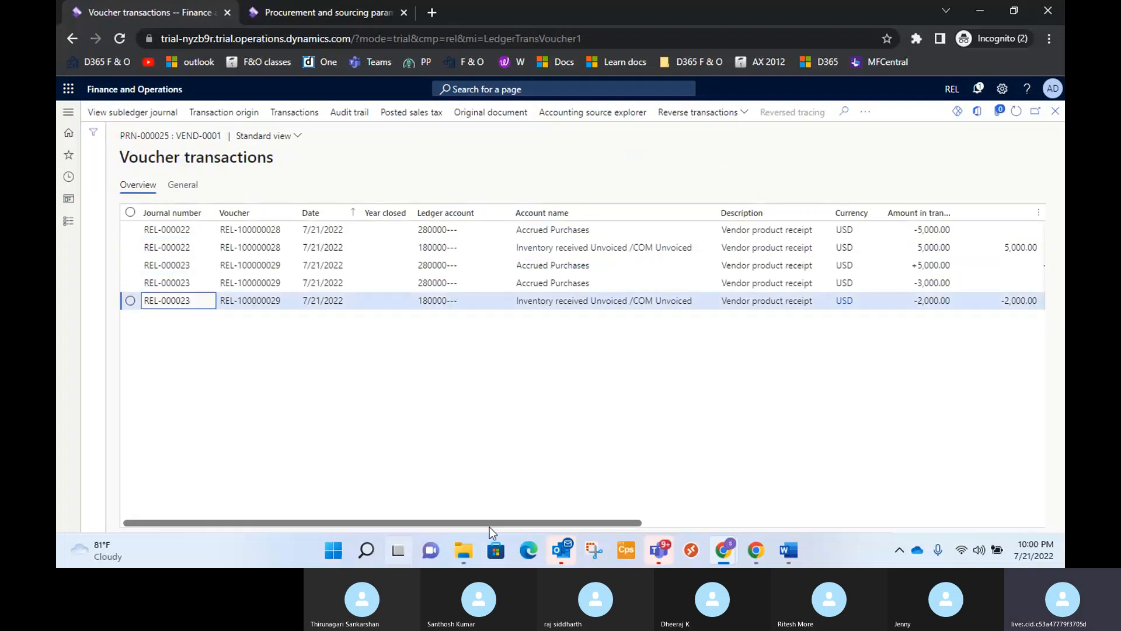
pyautogui.moveTo(492, 526); pyautogui.dragTo(553, 527)
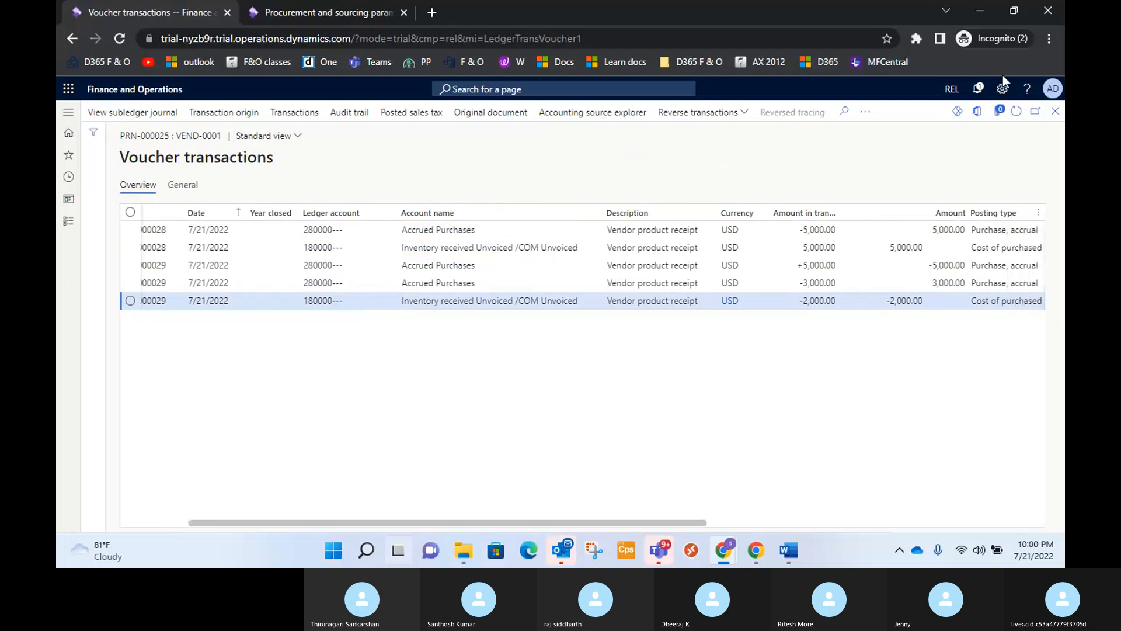
pyautogui.click(977, 112)
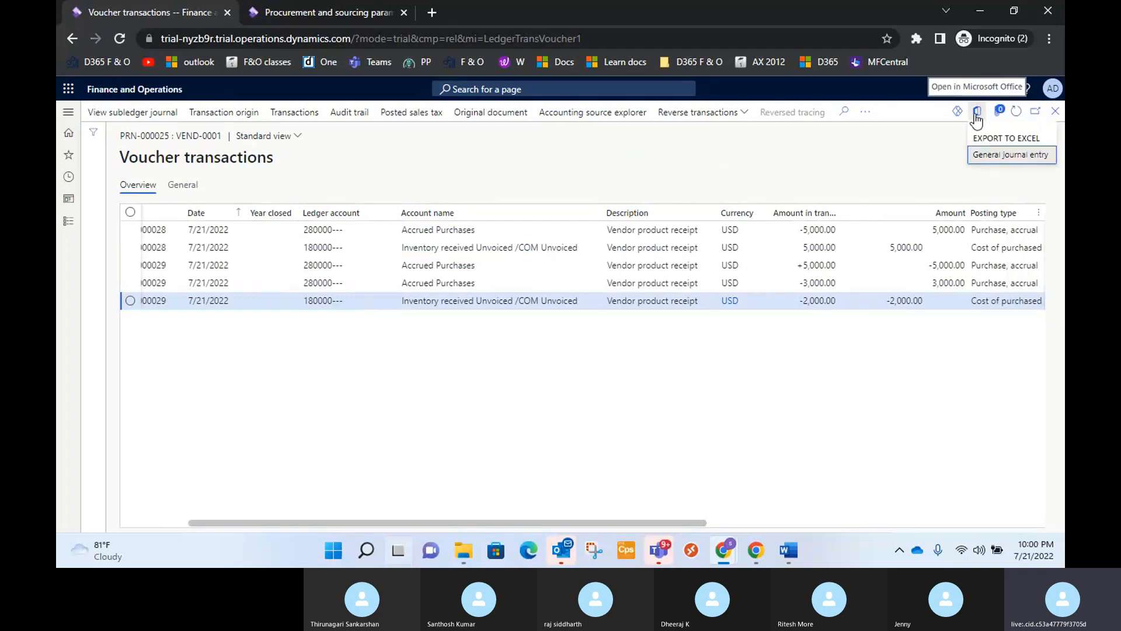
pyautogui.click(1034, 159)
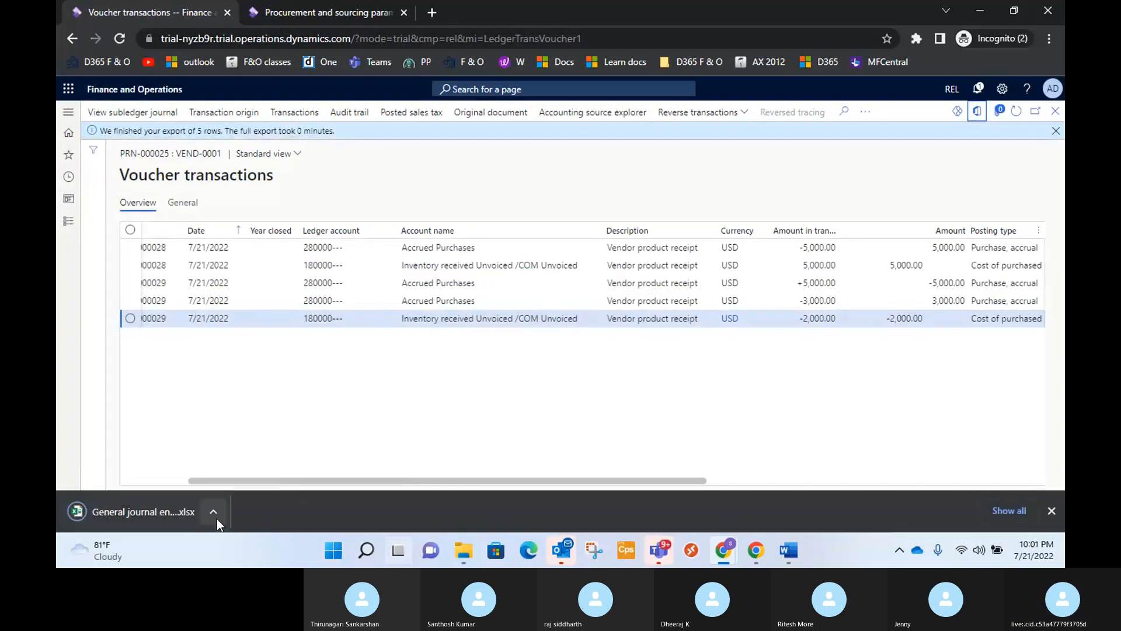
# Open the exported general journal entry file in Excel, close Document Recovery keeping the files for viewing later, and enable editing.
pyautogui.click(214, 512)
pyautogui.click(282, 416)
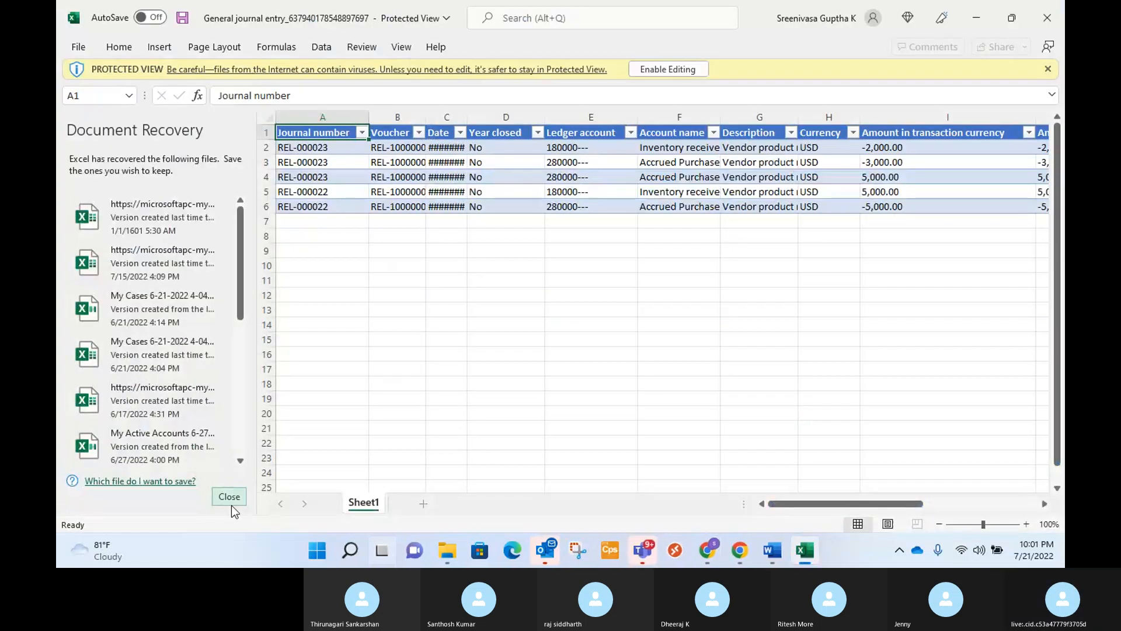
pyautogui.click(230, 503)
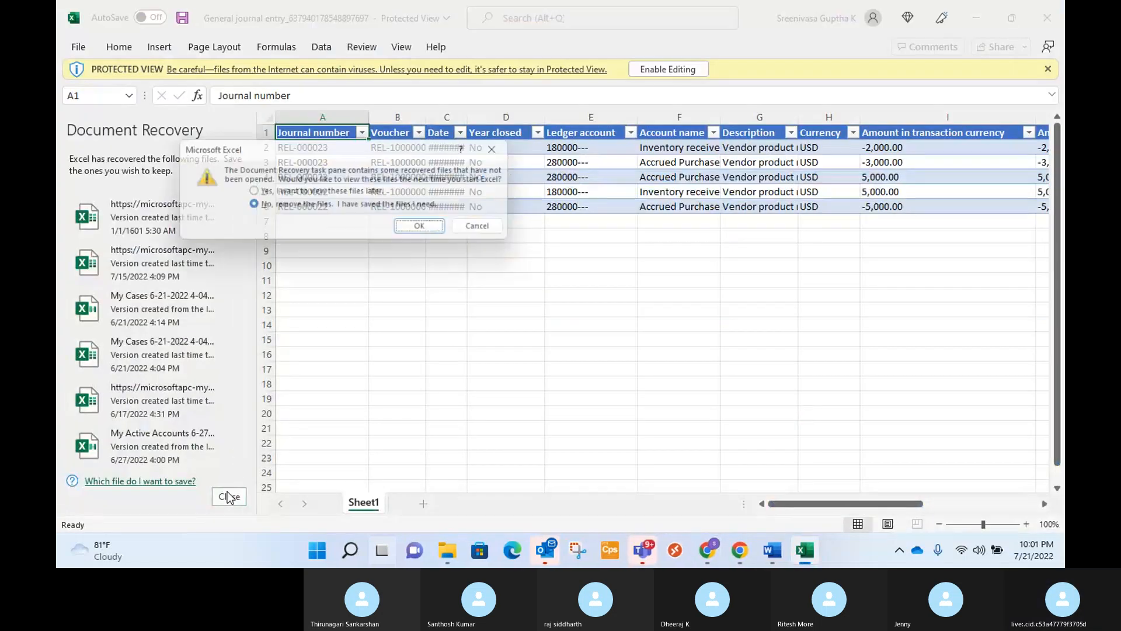
pyautogui.click(428, 229)
pyautogui.click(666, 69)
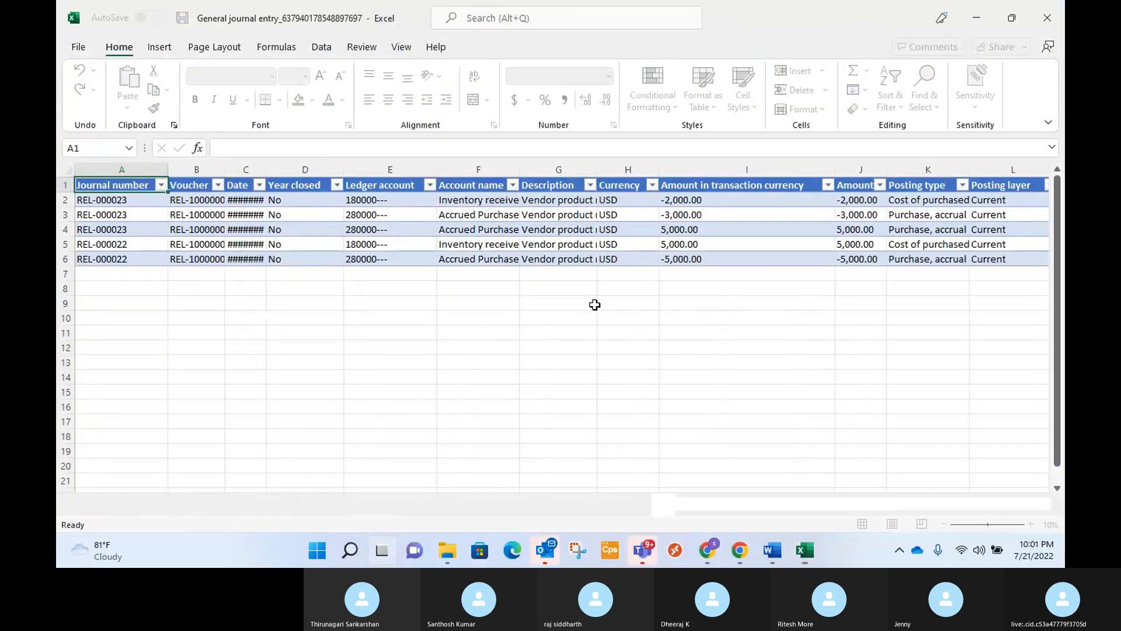
# Widen the Date and Account name columns so their full contents can be read.
pyautogui.click(598, 334)
pyautogui.moveTo(266, 168); pyautogui.dragTo(312, 169)
pyautogui.click(435, 362)
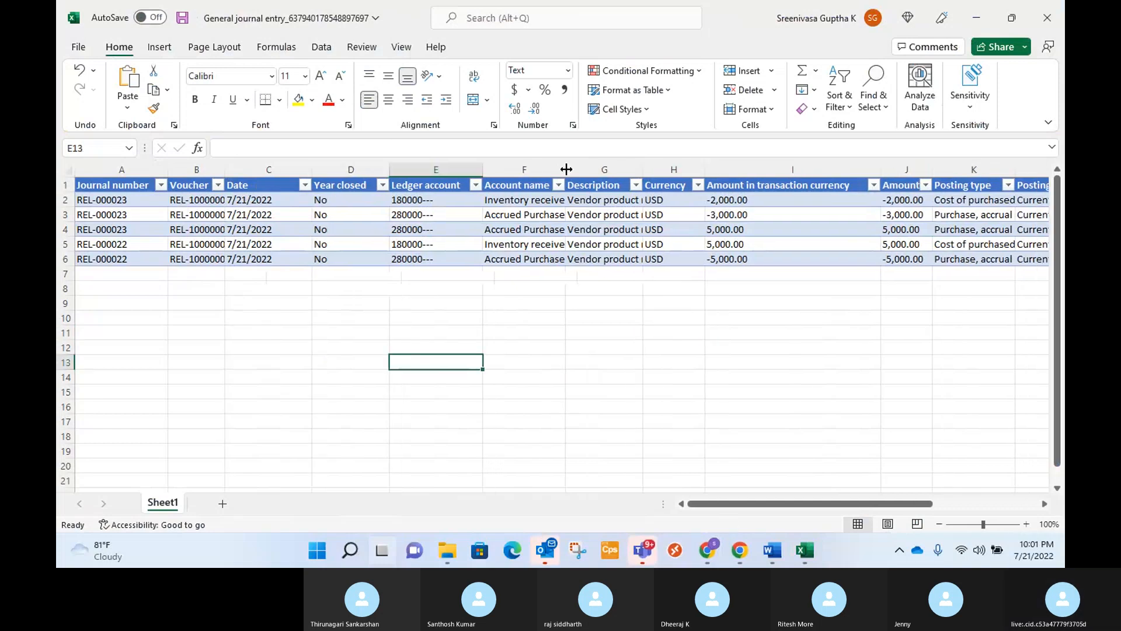
pyautogui.moveTo(565, 169); pyautogui.dragTo(721, 173)
pyautogui.click(650, 345)
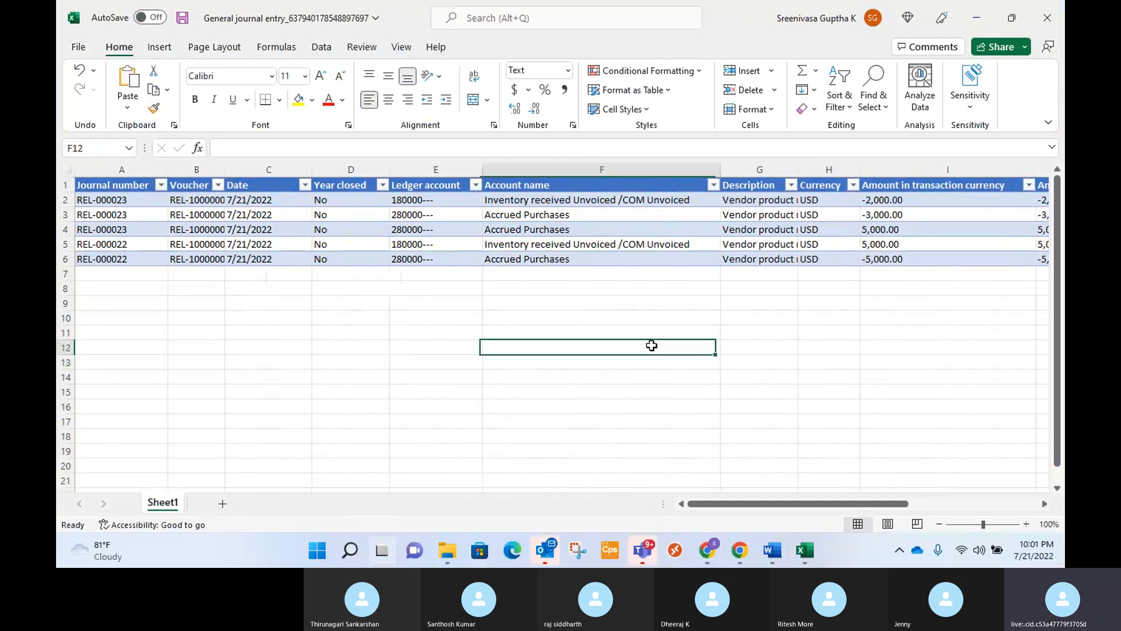
# Hide the Description, Currency and Amount in transaction currency columns.
pyautogui.moveTo(759, 503); pyautogui.dragTo(804, 507)
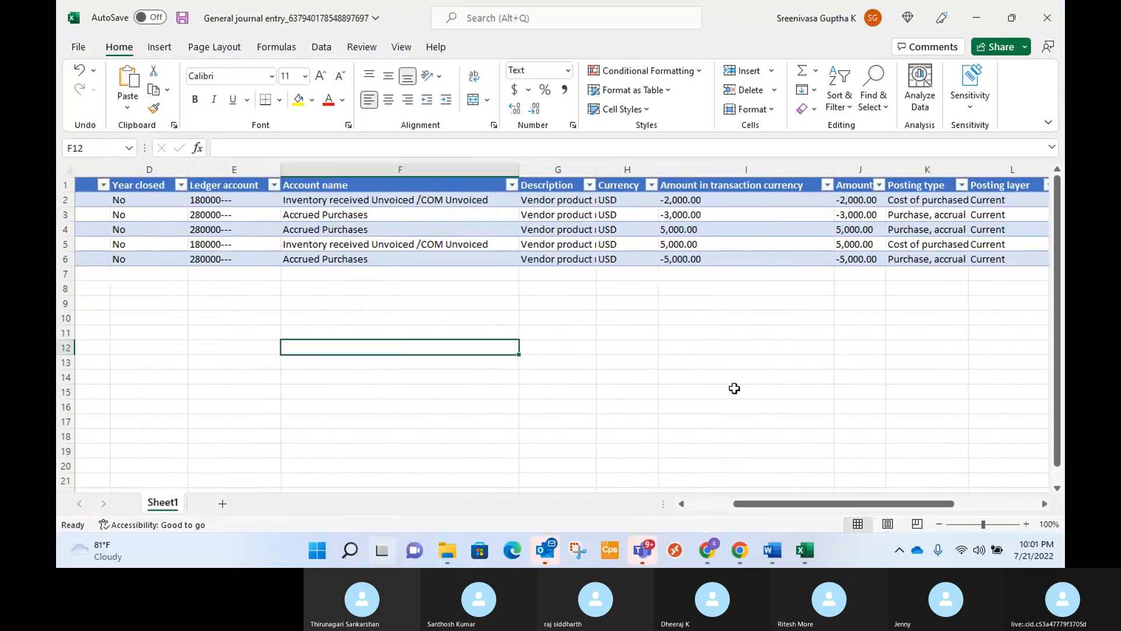
pyautogui.moveTo(555, 184); pyautogui.dragTo(629, 186)
pyautogui.click(641, 376)
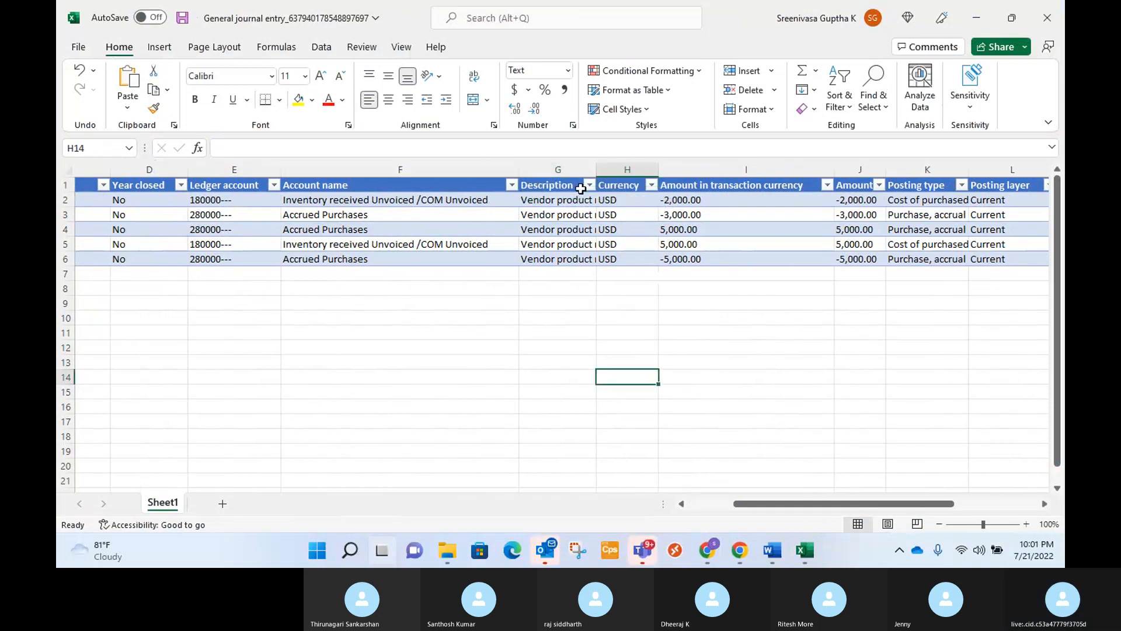
pyautogui.moveTo(560, 169); pyautogui.dragTo(701, 170)
pyautogui.rightClick(701, 170)
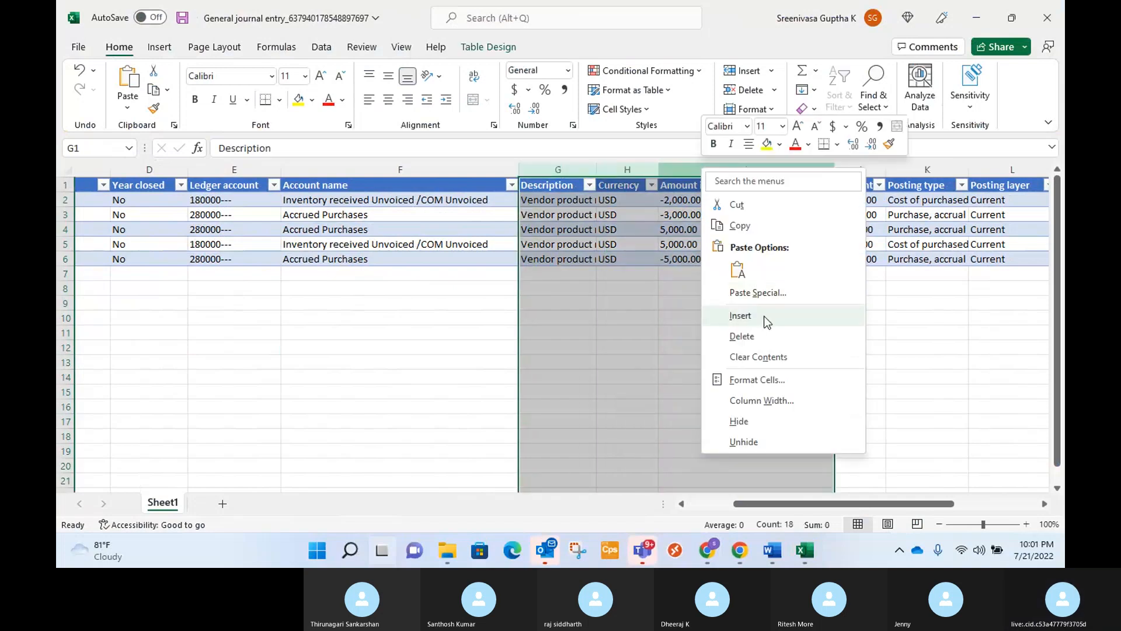
pyautogui.click(795, 405)
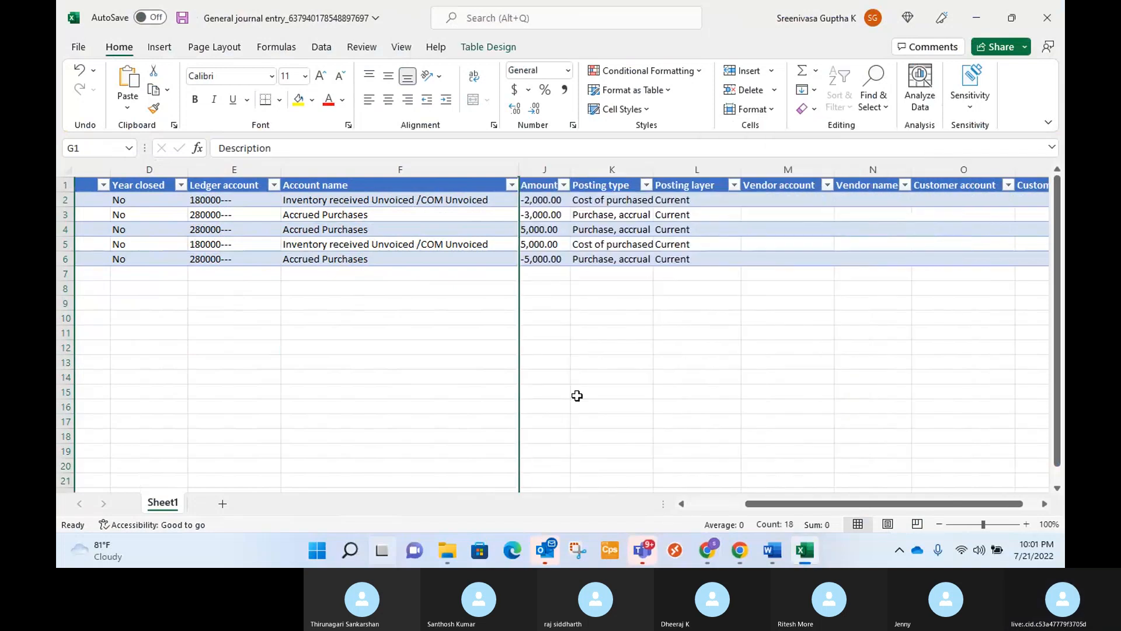
# Widen the Posting type column to fit its full text.
pyautogui.click(611, 391)
pyautogui.moveTo(746, 185); pyautogui.dragTo(750, 186)
pyautogui.click(545, 332)
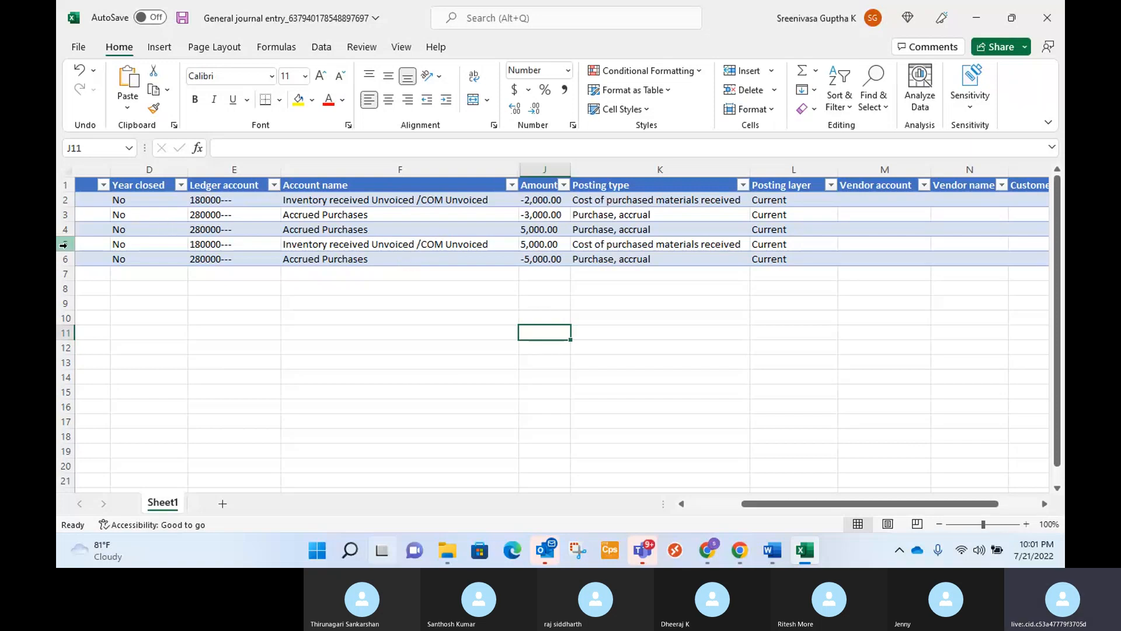
# Fill rows 5 and 6, the original receipt entries, with yellow.
pyautogui.moveTo(63, 244); pyautogui.dragTo(66, 260)
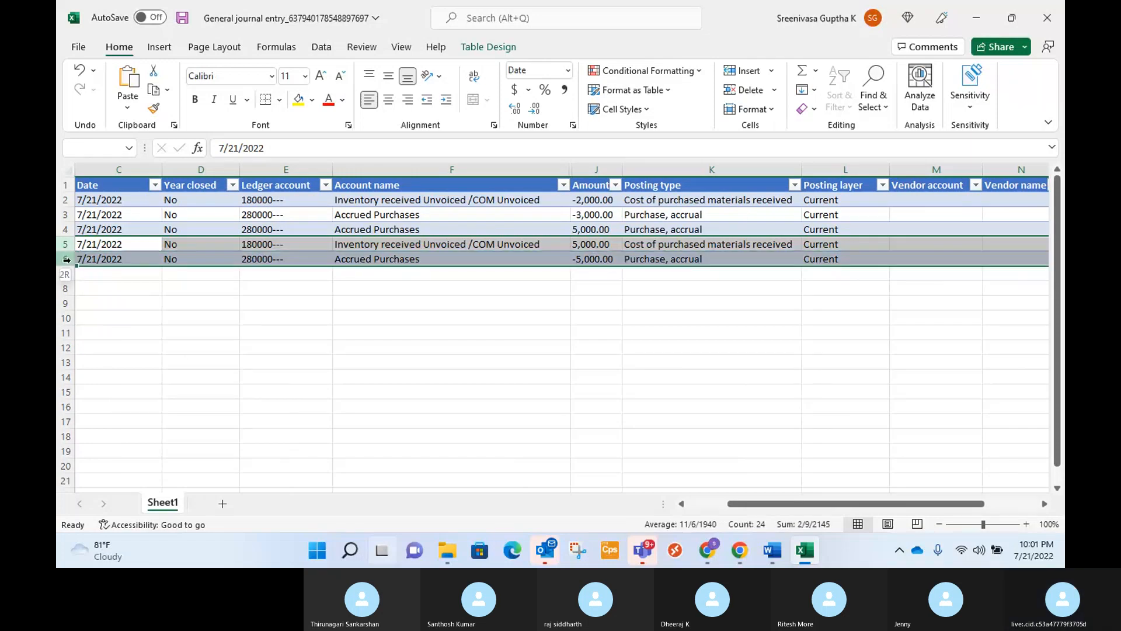
pyautogui.click(299, 99)
pyautogui.click(638, 349)
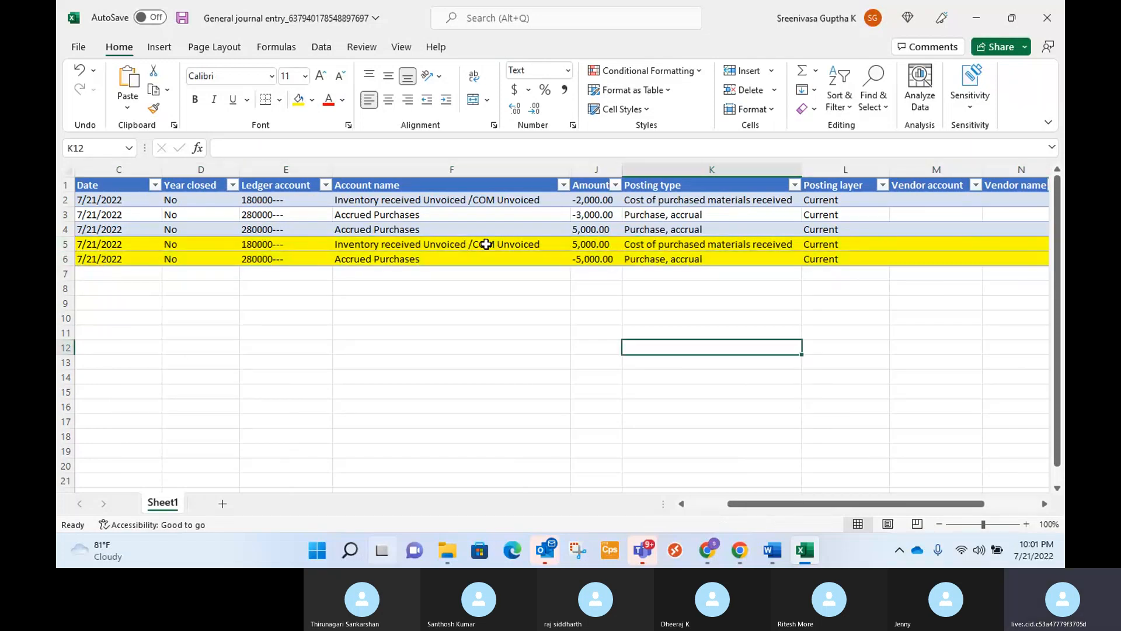
# Fill rows 2 to 4, the correction entries, with orange.
pyautogui.scroll(-1, 498, 282)
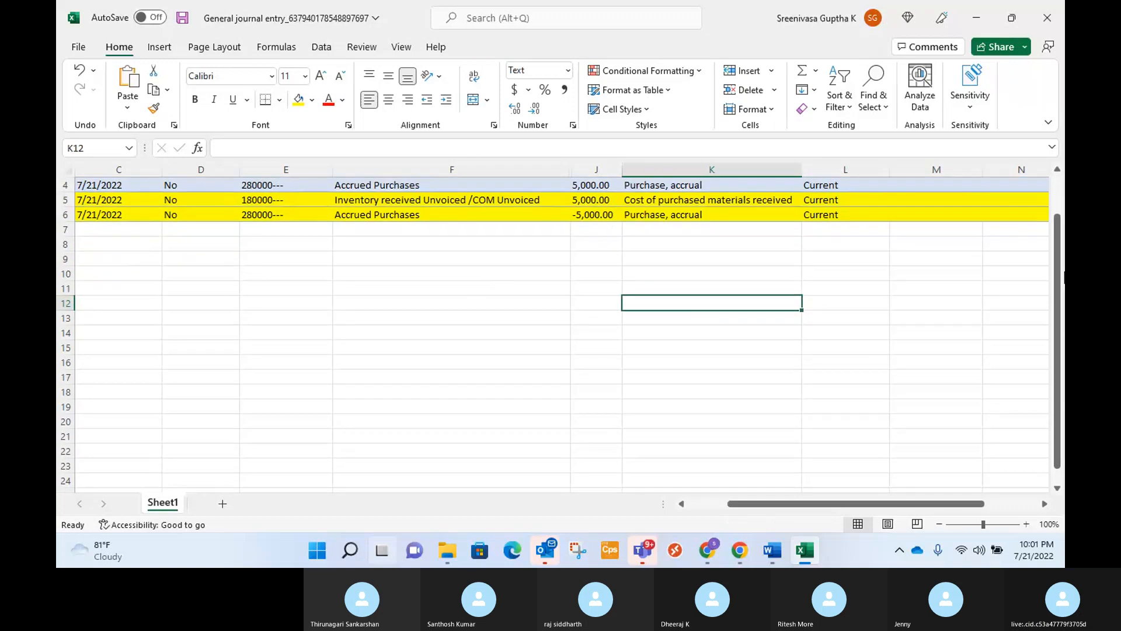
pyautogui.moveTo(1060, 323); pyautogui.dragTo(1060, 328)
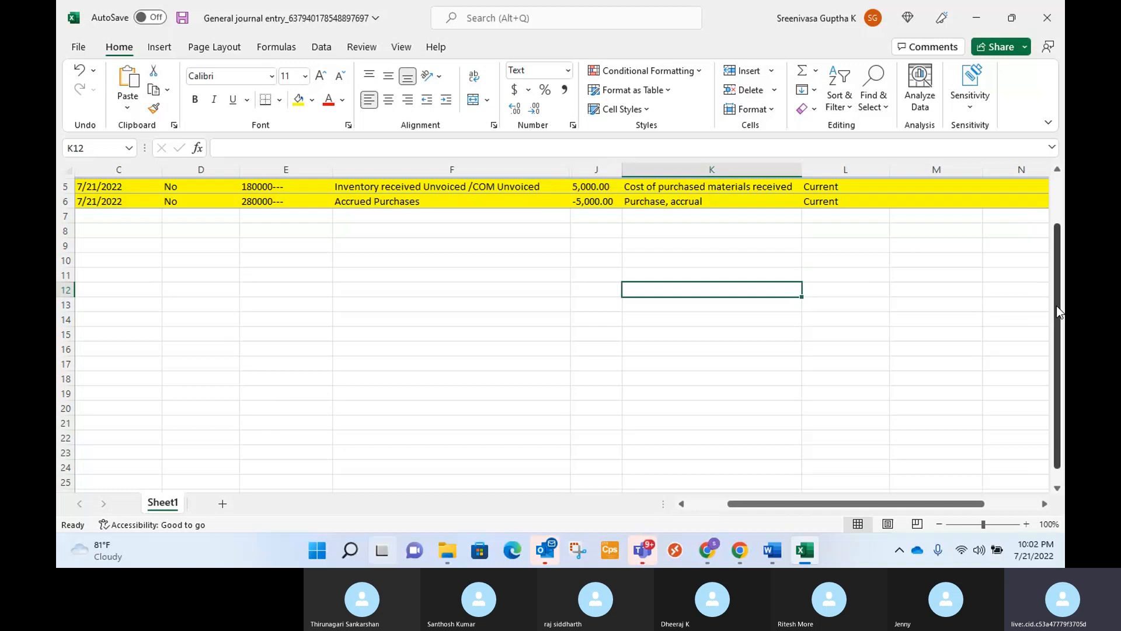
pyautogui.moveTo(1058, 313); pyautogui.dragTo(1060, 292)
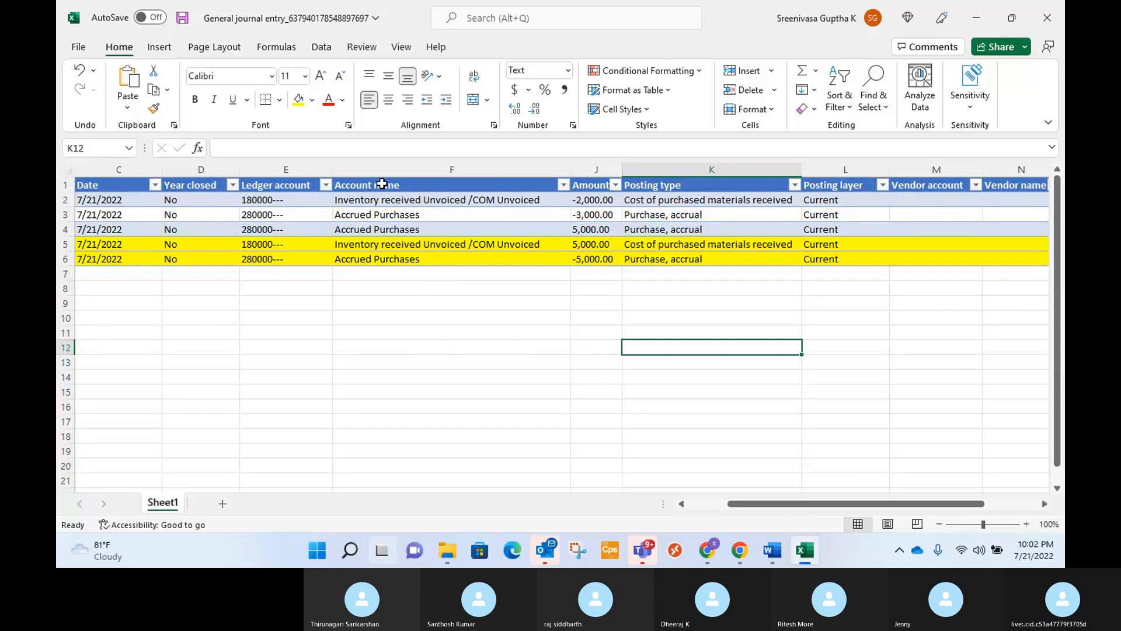
pyautogui.click(66, 200)
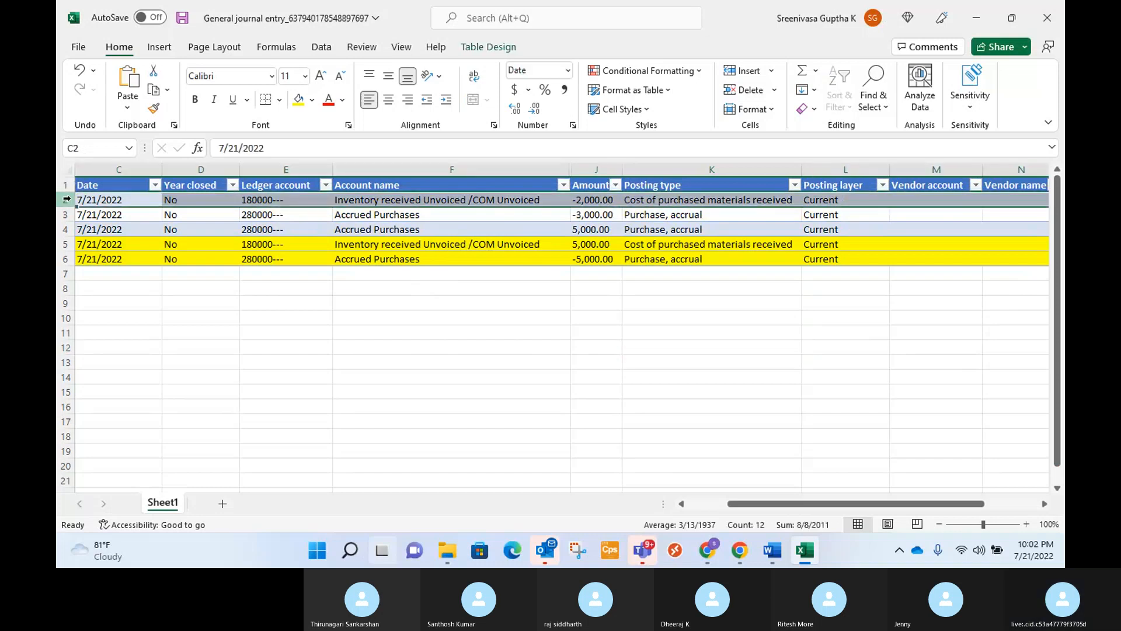
pyautogui.moveTo(66, 199); pyautogui.dragTo(66, 229)
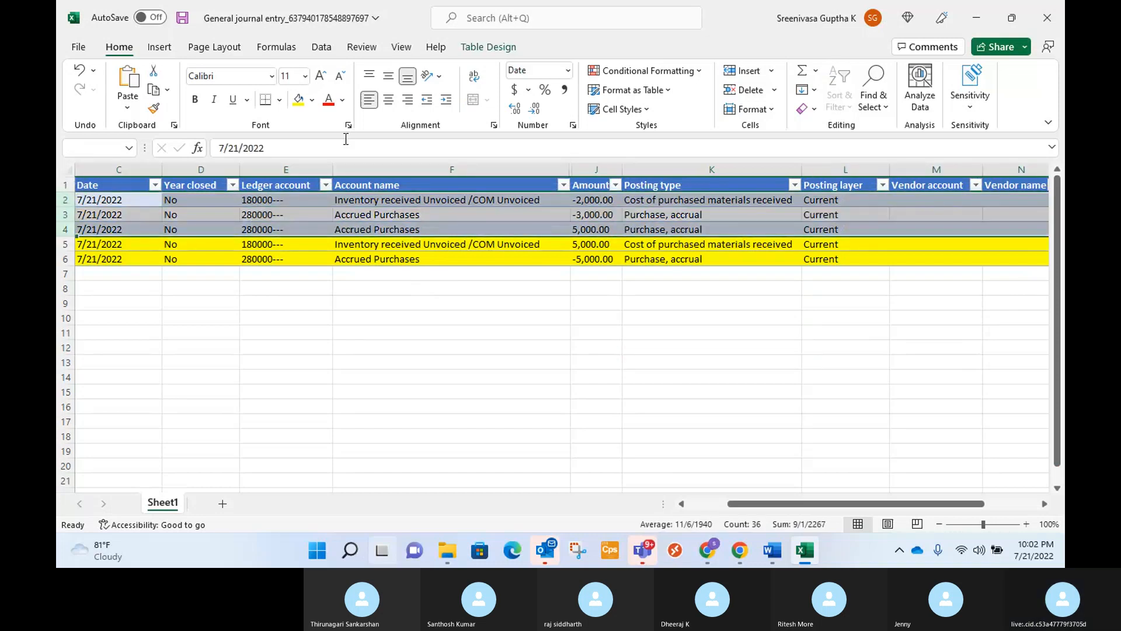
pyautogui.click(313, 101)
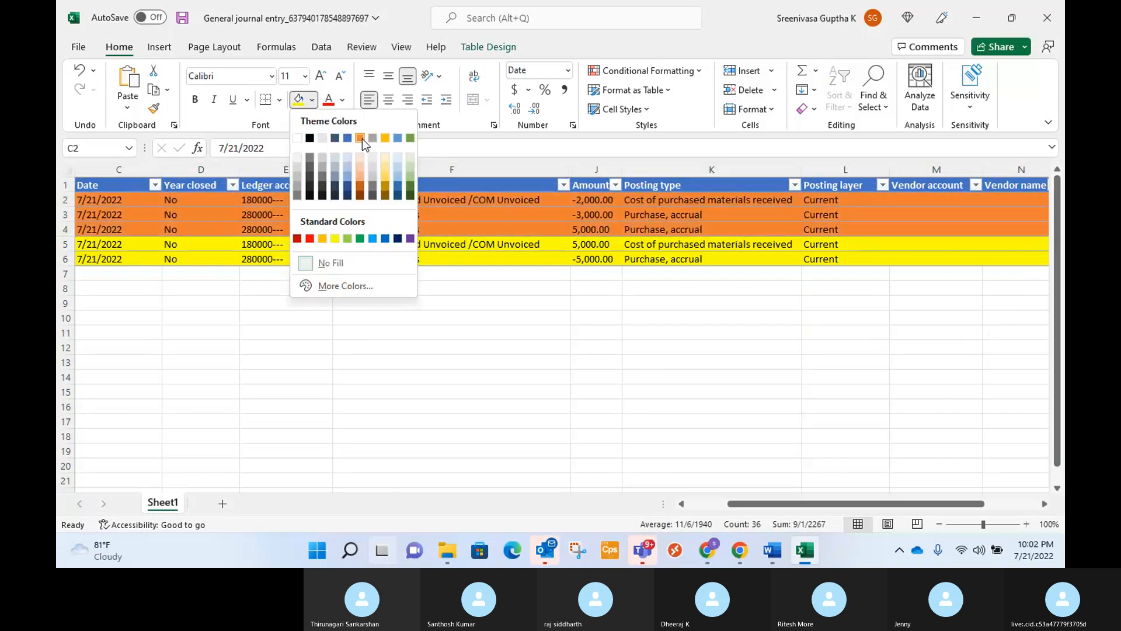
pyautogui.click(362, 138)
pyautogui.click(527, 320)
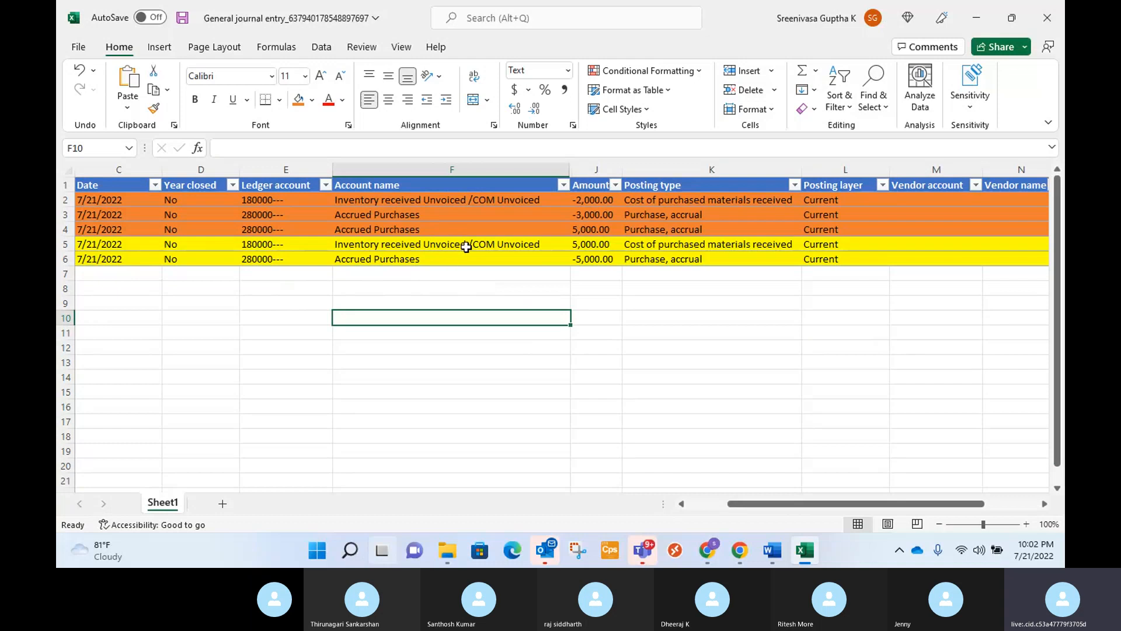
pyautogui.moveTo(465, 244); pyautogui.dragTo(470, 258)
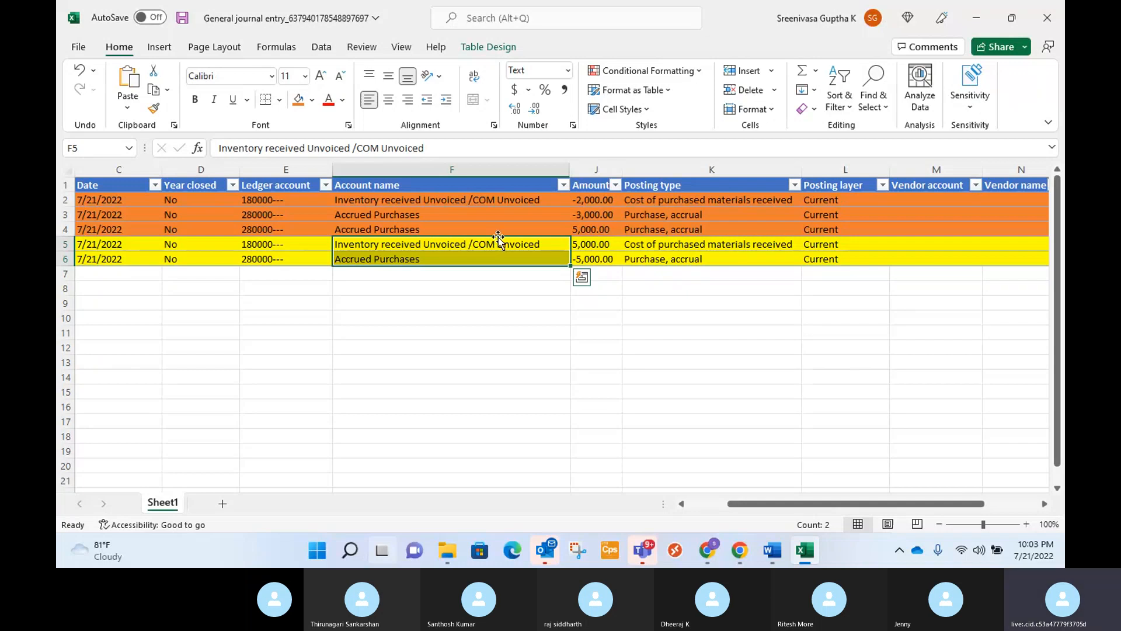
pyautogui.click(439, 230)
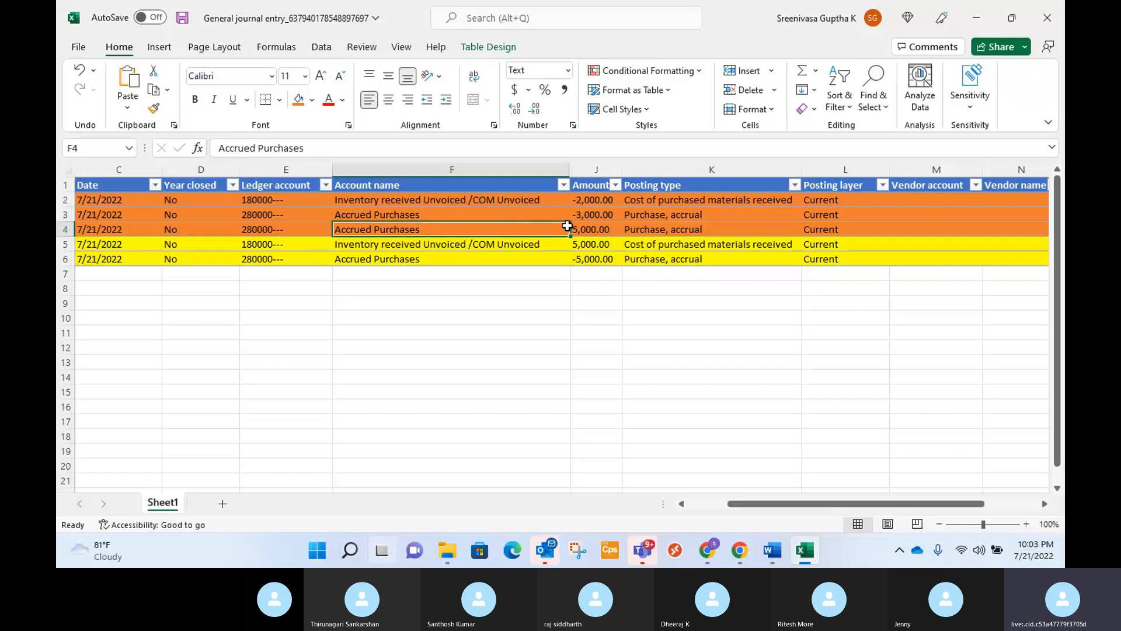
pyautogui.click(612, 217)
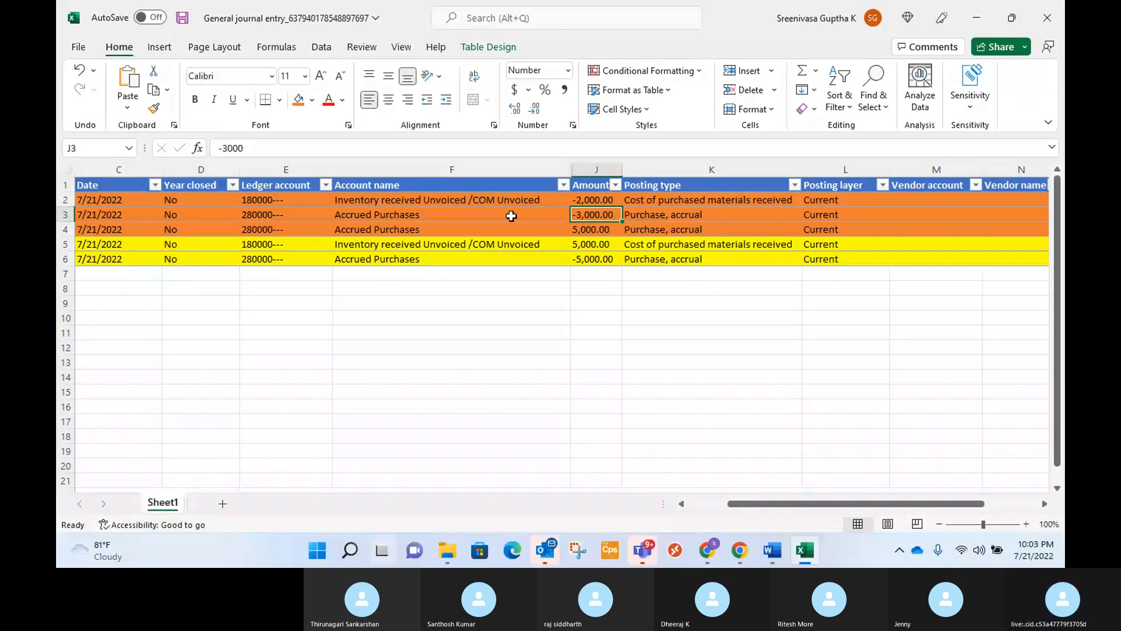
pyautogui.click(609, 200)
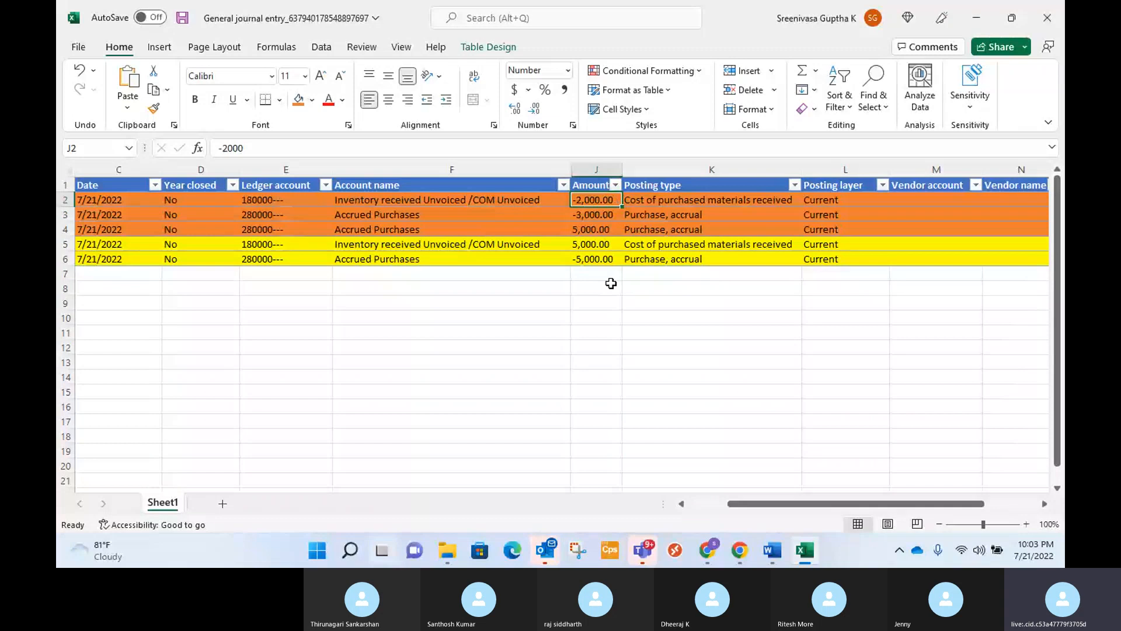
# Append (Dr) to the account name in row 5 and (Cr) to the account name in row 6.
pyautogui.doubleClick(552, 243)
pyautogui.write('(')
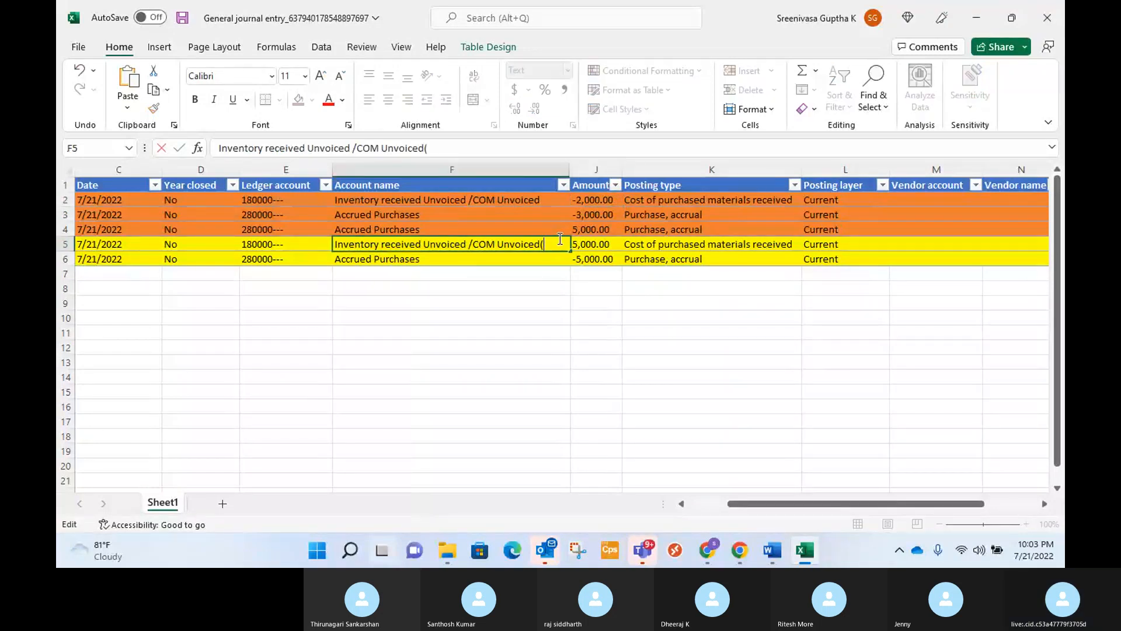
pyautogui.write('Dr)')
pyautogui.doubleClick(535, 261)
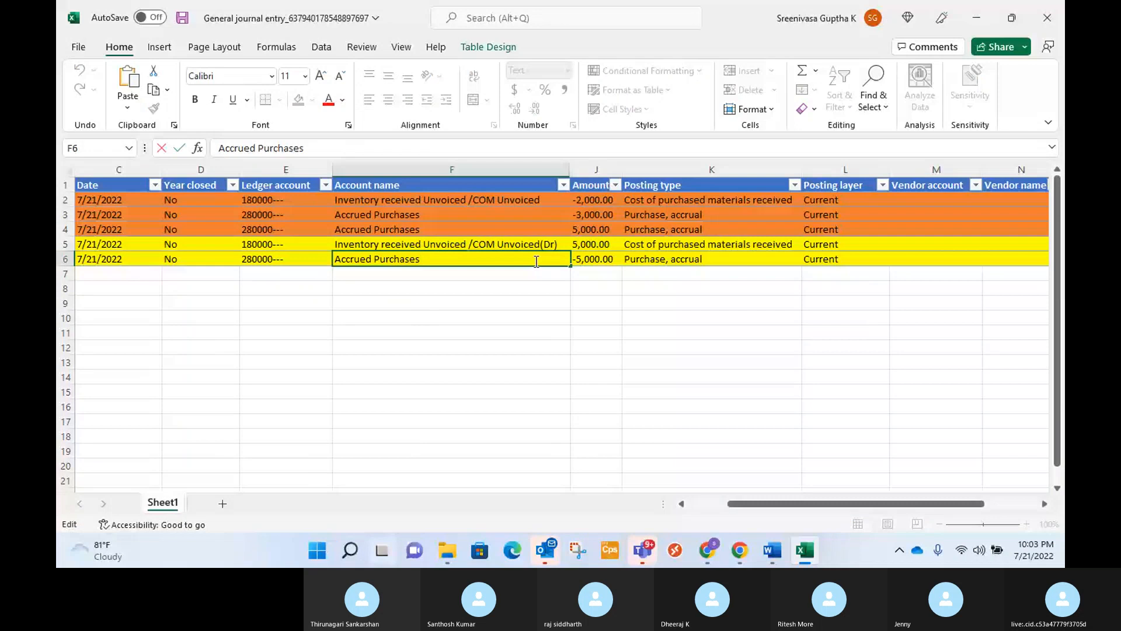
pyautogui.write('(Cr)')
pyautogui.click(523, 289)
# Append (Dr) to the account name in row 4 and (Cr) to the account names in rows 3 and 2.
pyautogui.click(490, 232)
pyautogui.doubleClick(490, 232)
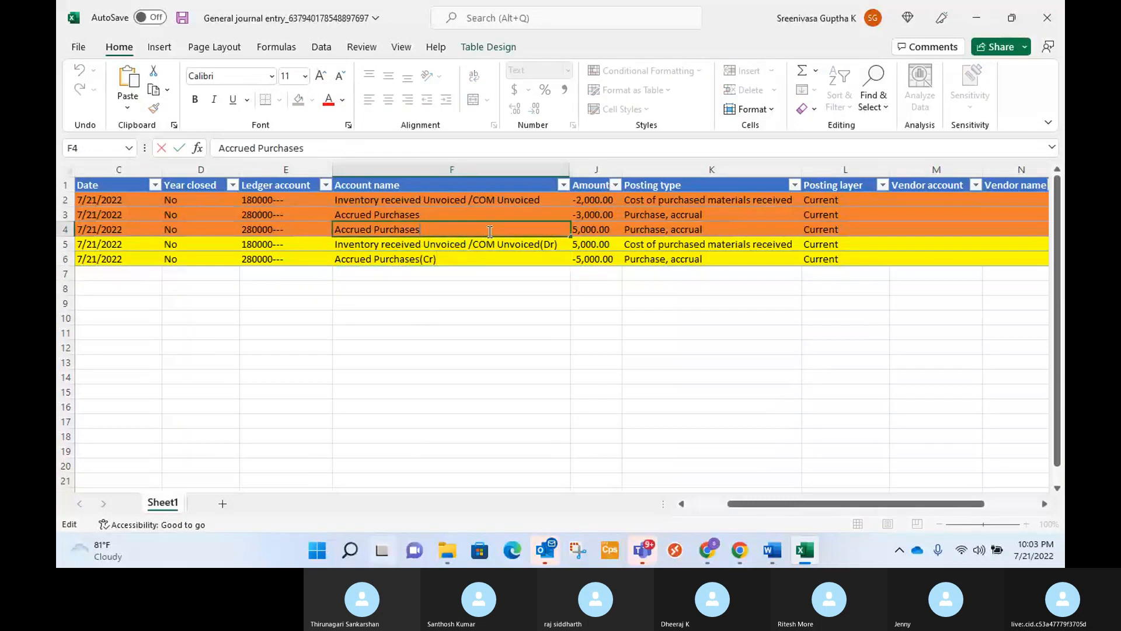
pyautogui.write('(Dr)')
pyautogui.click(460, 211)
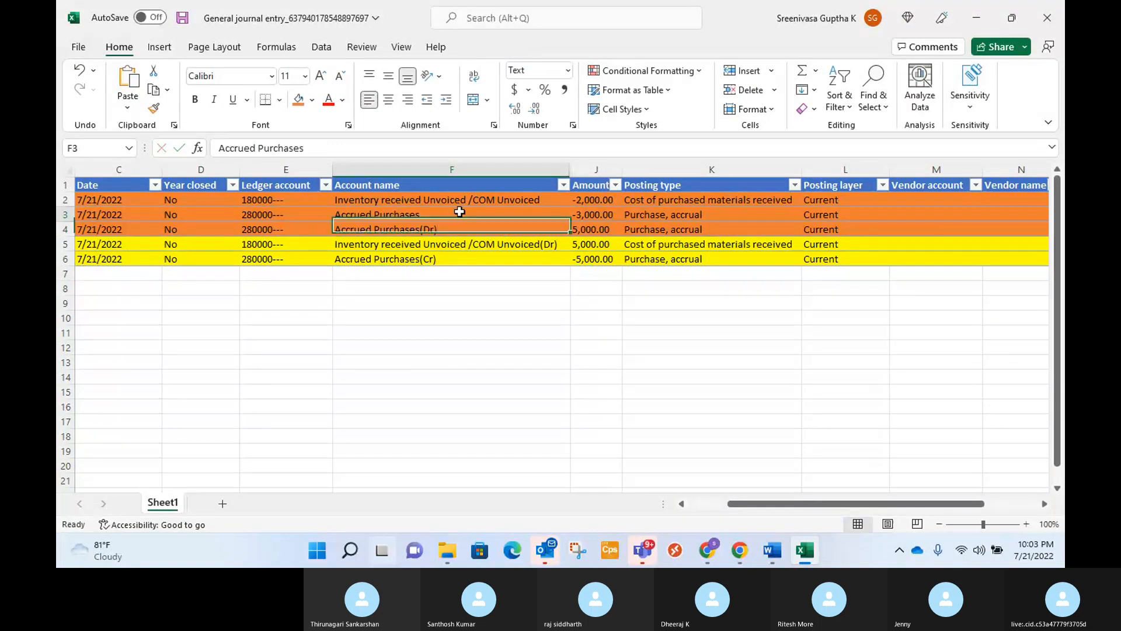
pyautogui.doubleClick(460, 211)
pyautogui.write('(Cr)')
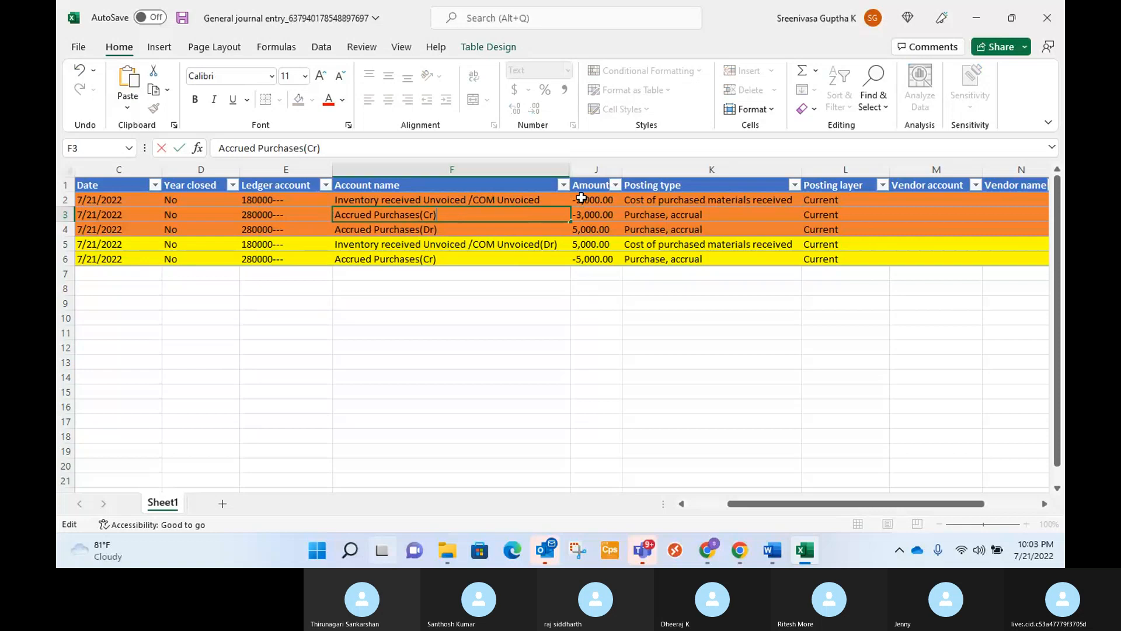
pyautogui.click(561, 200)
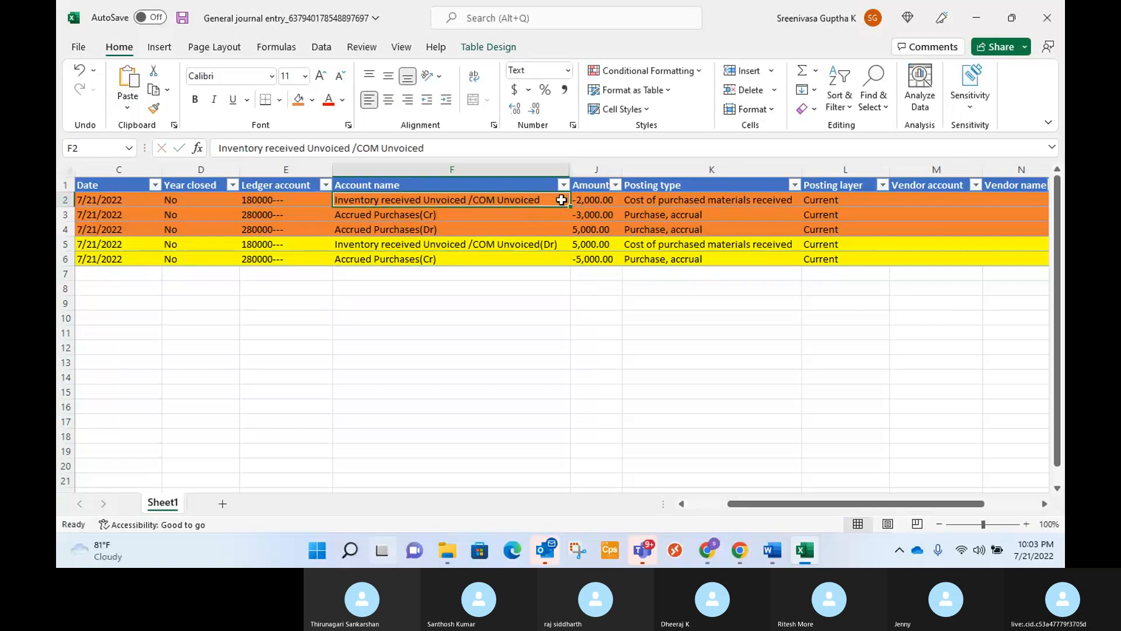
pyautogui.doubleClick(562, 200)
pyautogui.write('(Cr)')
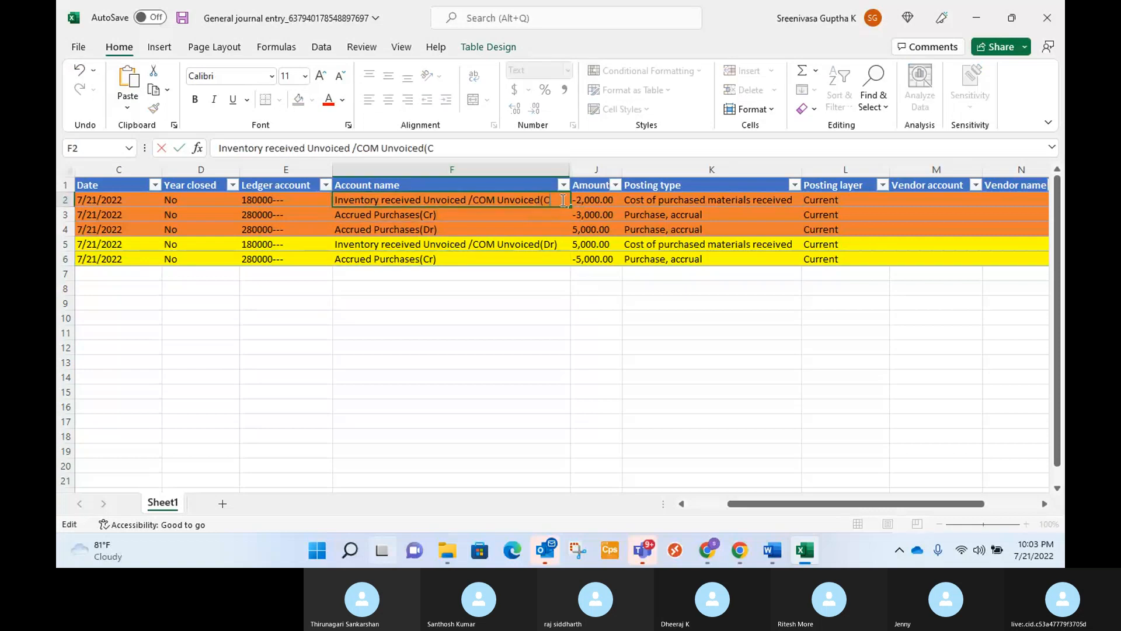
pyautogui.click(542, 318)
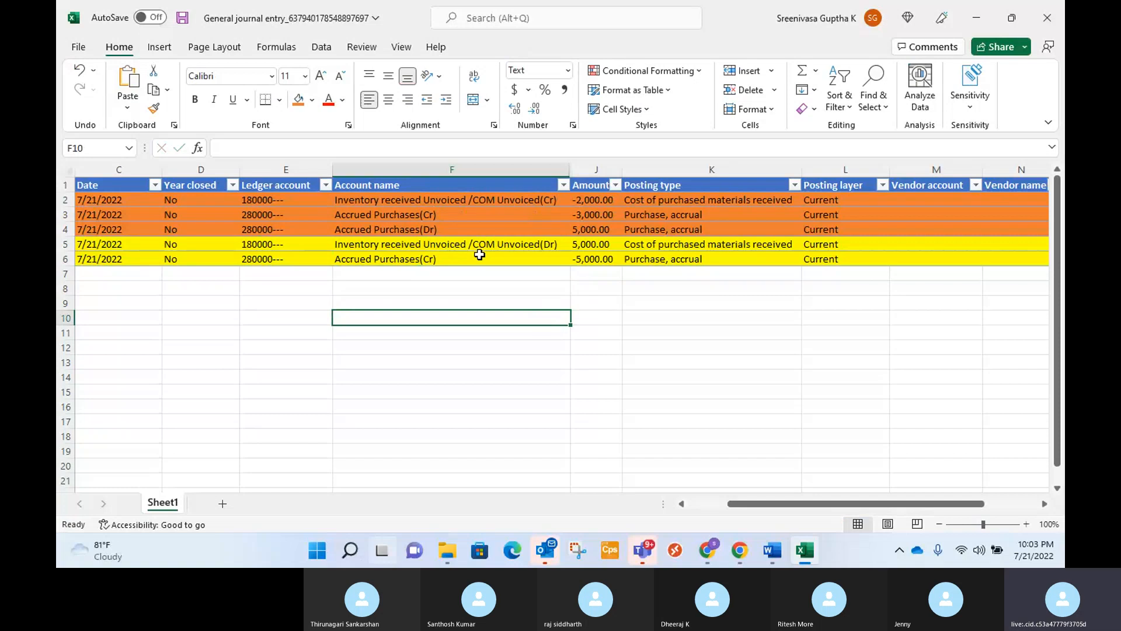
# Apply all borders to the Account name, Amount and Posting type columns for rows 1 to 6.
pyautogui.moveTo(388, 184); pyautogui.dragTo(686, 259)
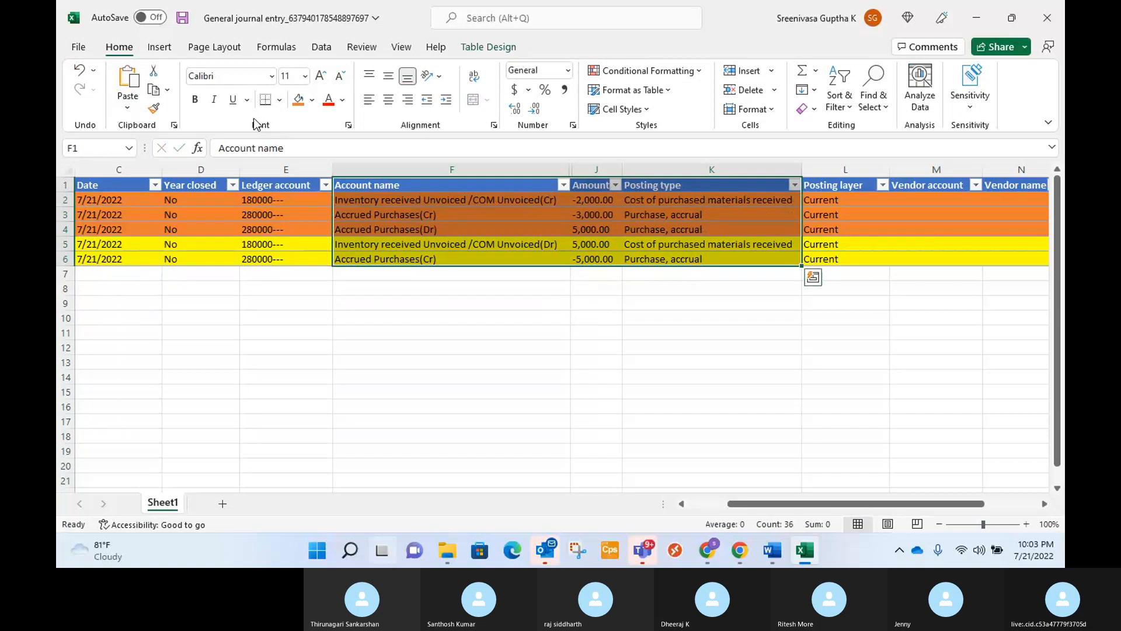
pyautogui.click(279, 99)
pyautogui.click(315, 249)
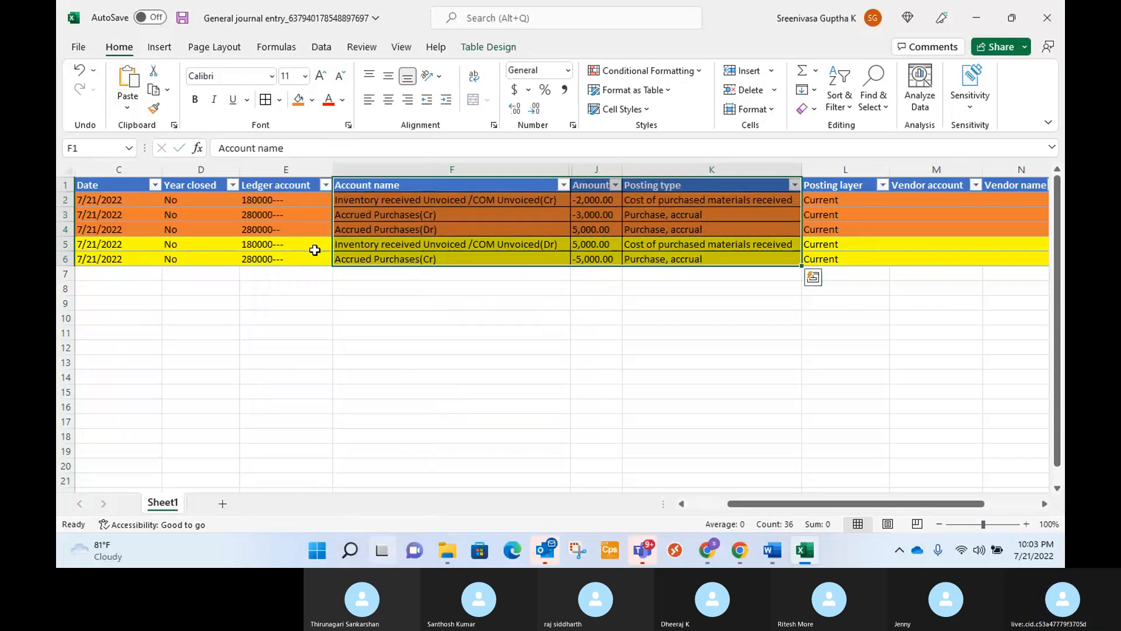
# Capture the bordered Account name, Amount and Posting type table with Snipping Tool and copy the image.
pyautogui.click(579, 550)
pyautogui.click(136, 66)
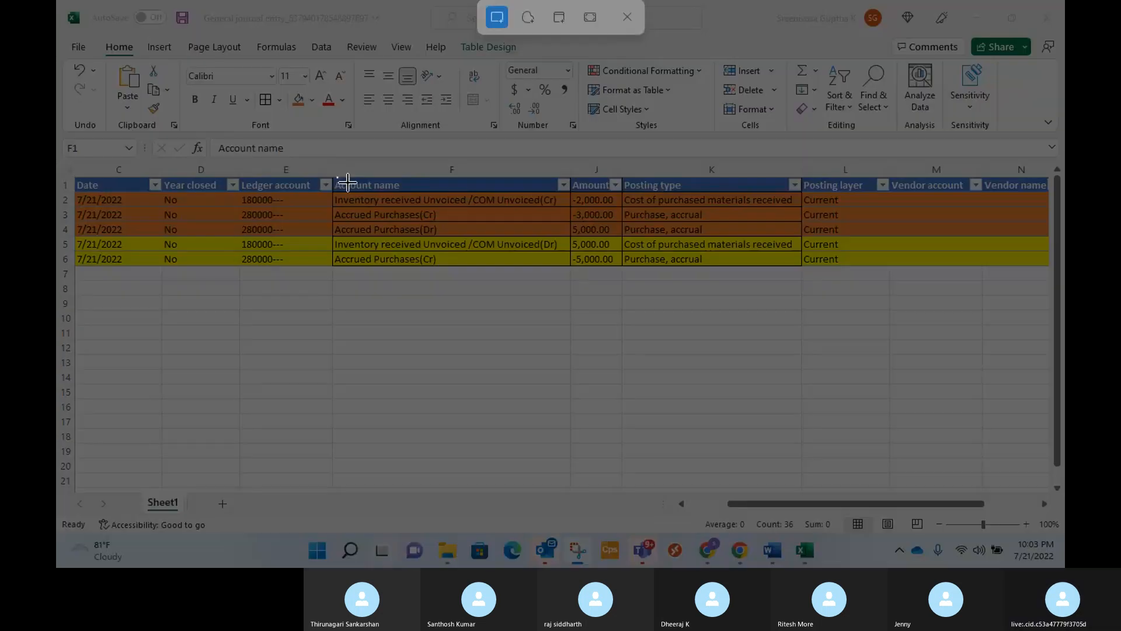
pyautogui.moveTo(347, 183); pyautogui.dragTo(719, 275)
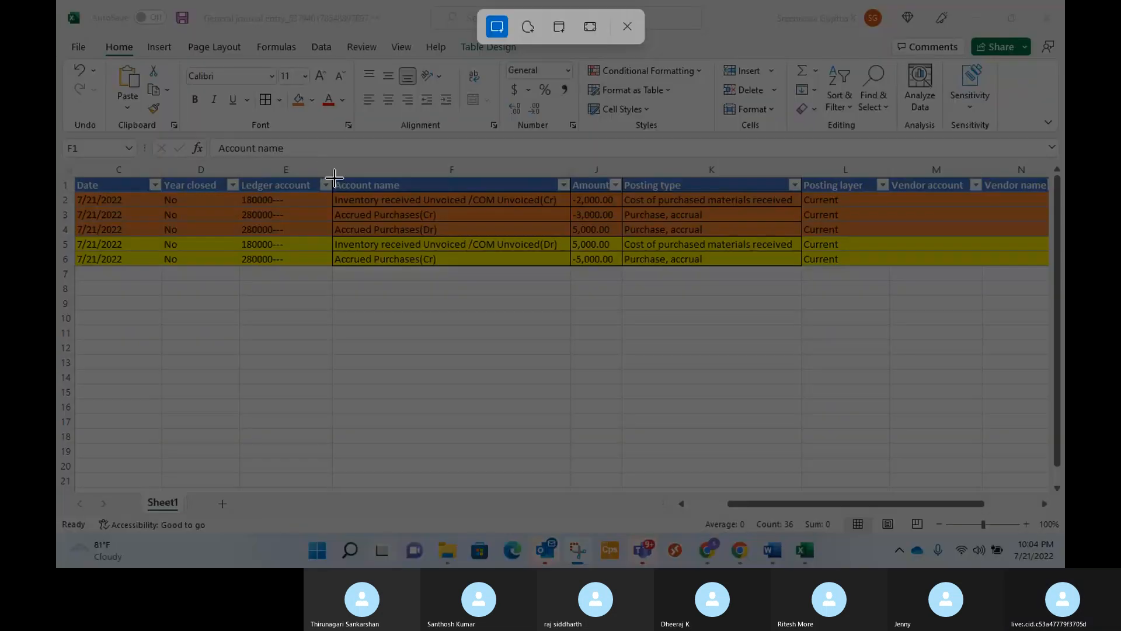
pyautogui.moveTo(334, 178); pyautogui.dragTo(796, 263)
pyautogui.rightClick(268, 228)
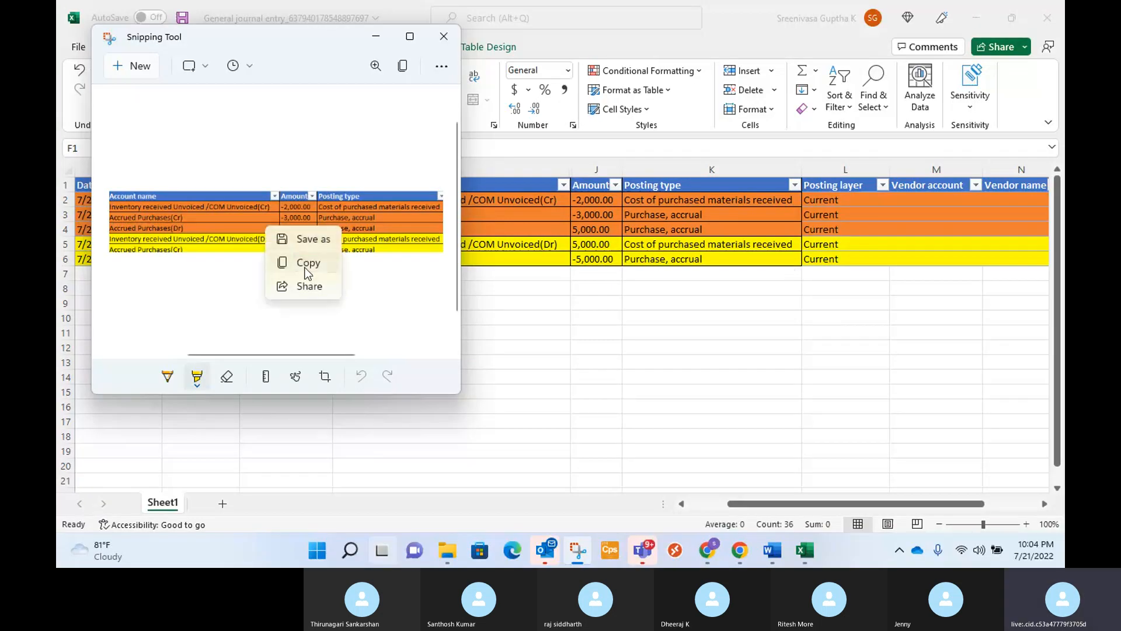
pyautogui.click(305, 268)
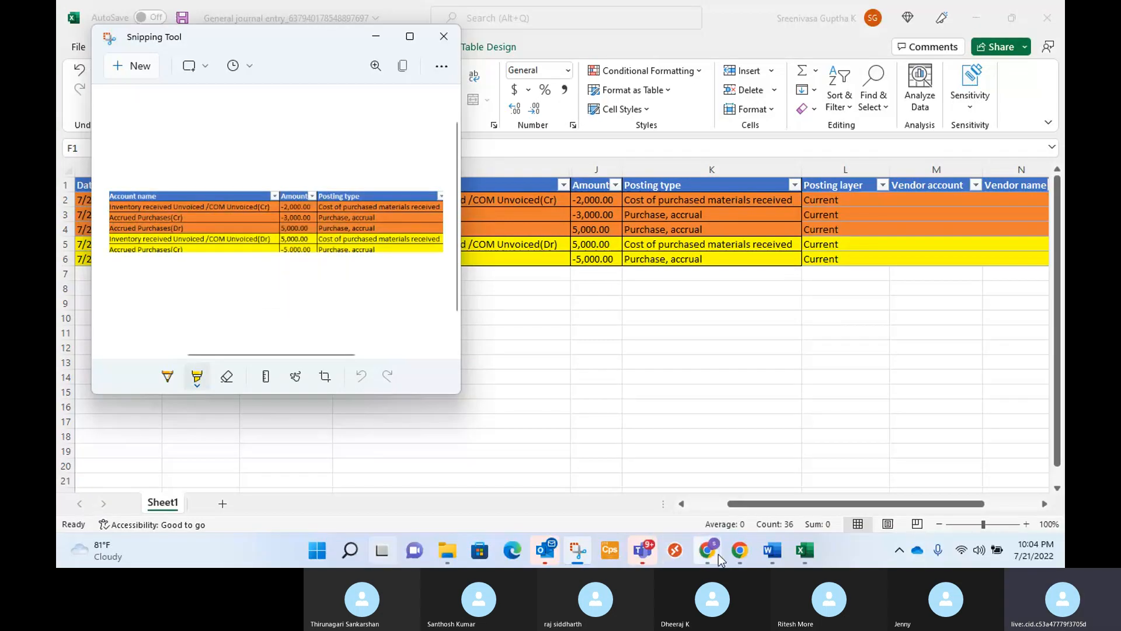
# Switch to the Skype call, send the copied table image in its chat, and return to the Excel workbook.
pyautogui.moveTo(710, 551)
pyautogui.click(729, 475)
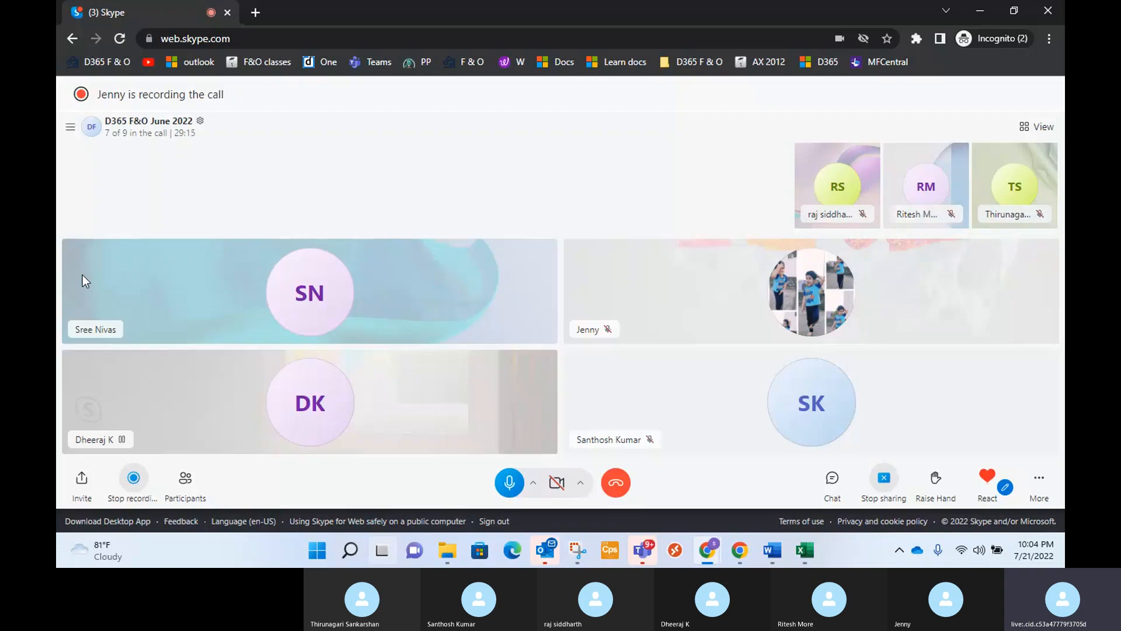
pyautogui.click(834, 478)
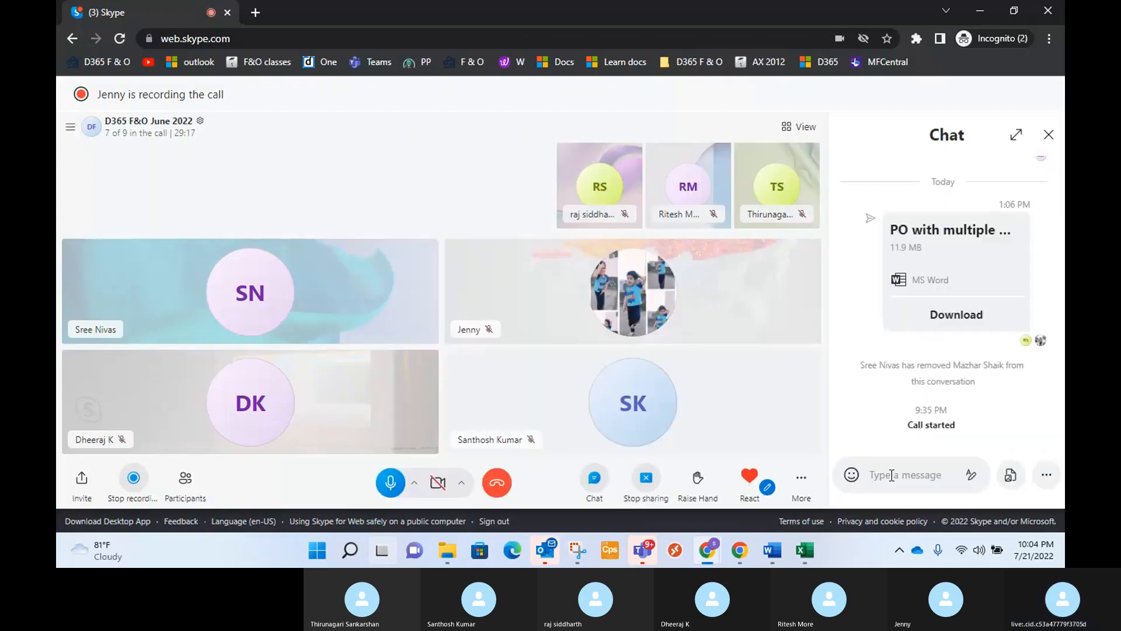
pyautogui.hotkey('ctrl', 'v')
pyautogui.click(1044, 476)
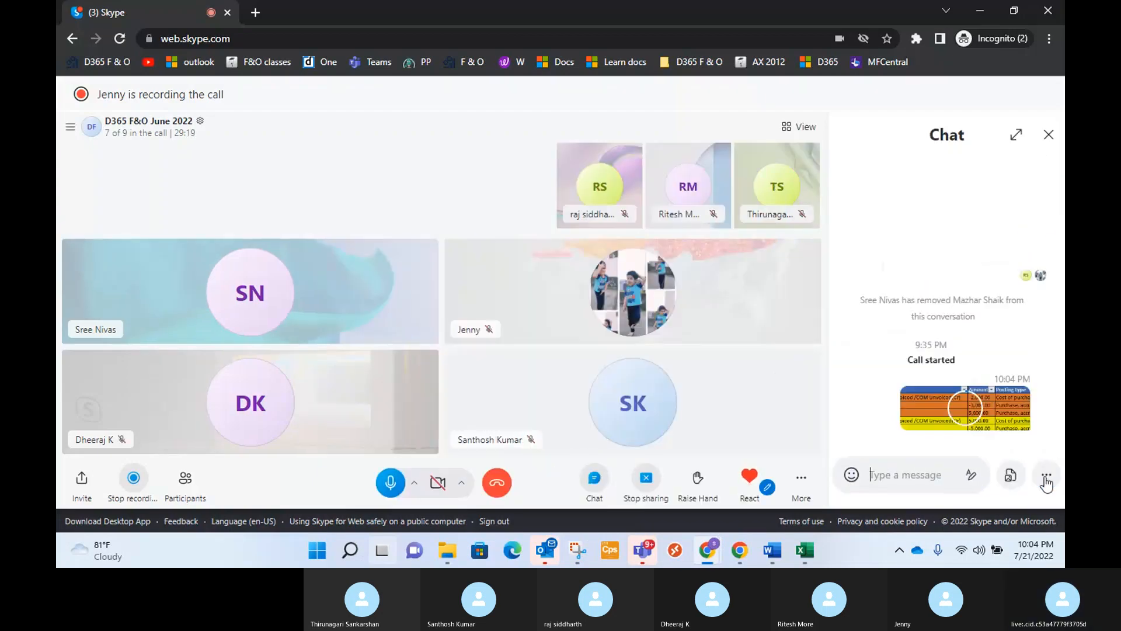
pyautogui.hotkey('alt', 'Tab')
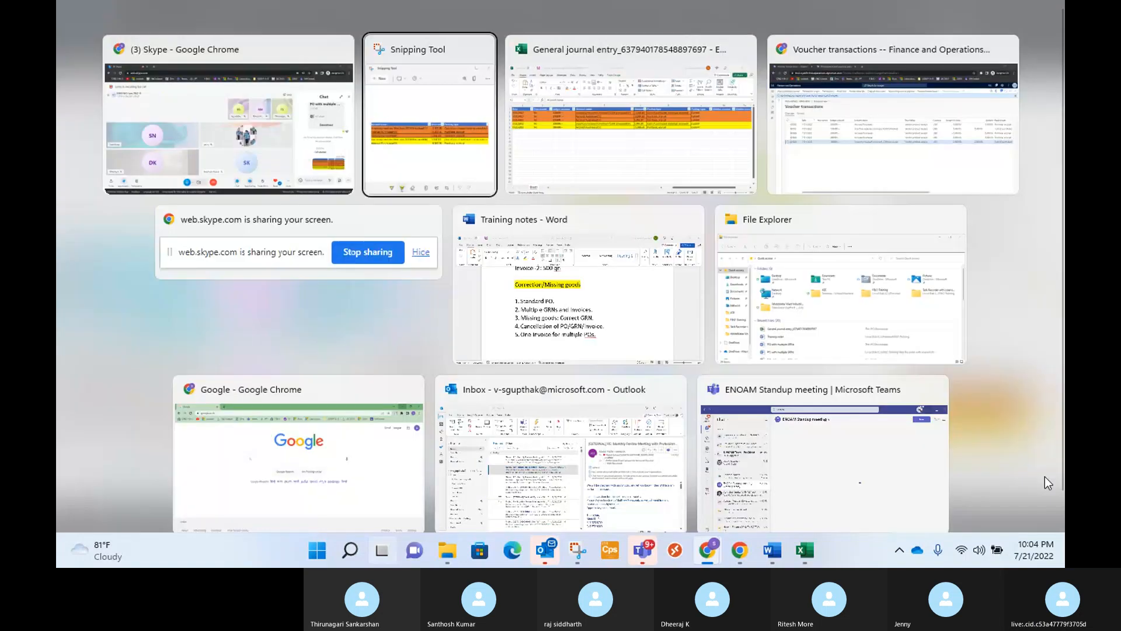
pyautogui.hotkey('alt', 'Tab')
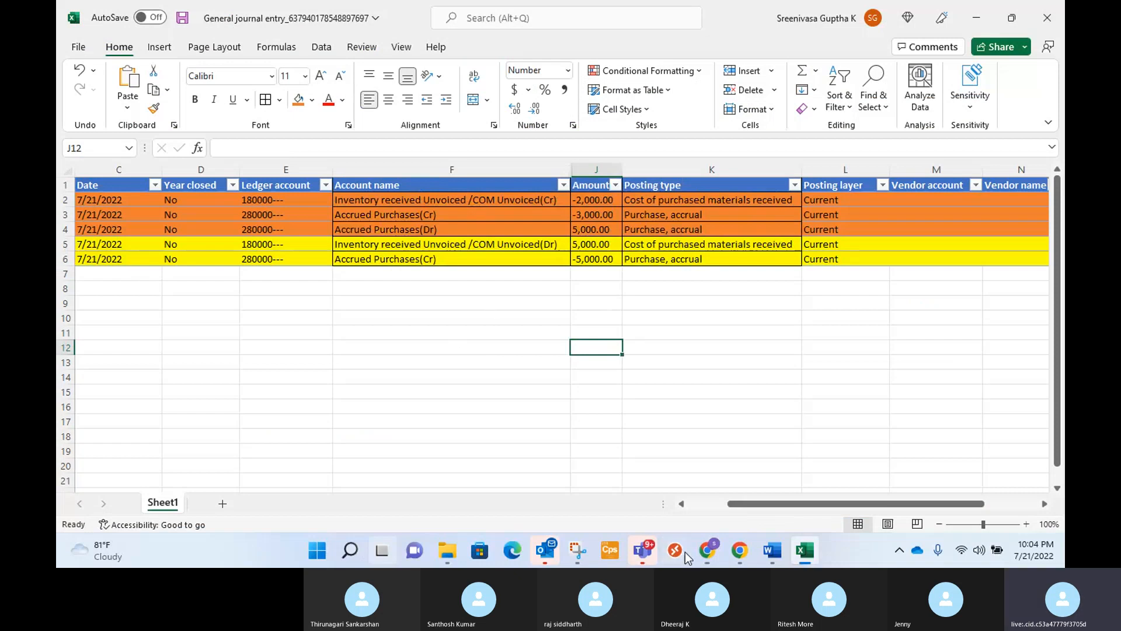
# Switch to Finance and Operations and view the voucher transactions of the product receipt dated 7/22/2022, including account names, amounts and posting types.
pyautogui.click(707, 551)
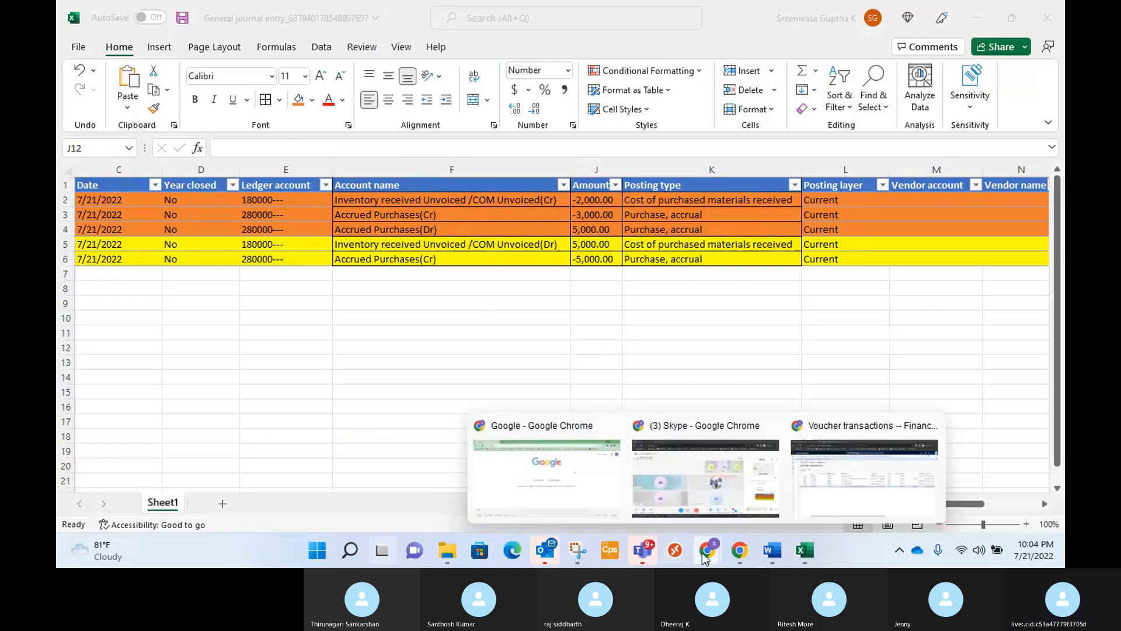
pyautogui.click(856, 496)
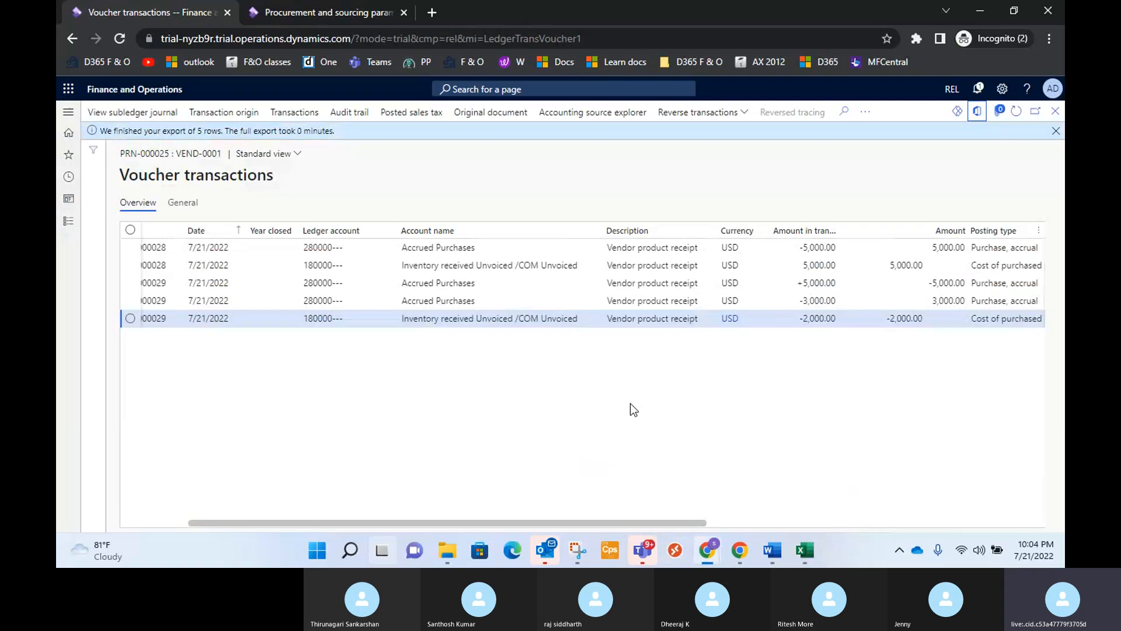
pyautogui.click(1057, 133)
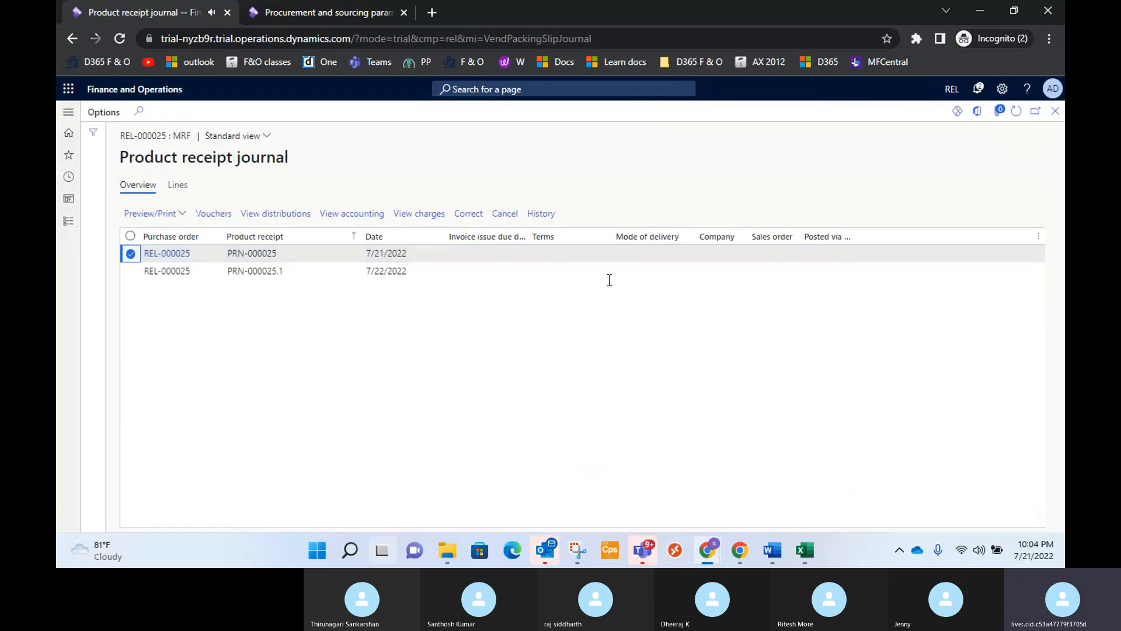
pyautogui.click(131, 271)
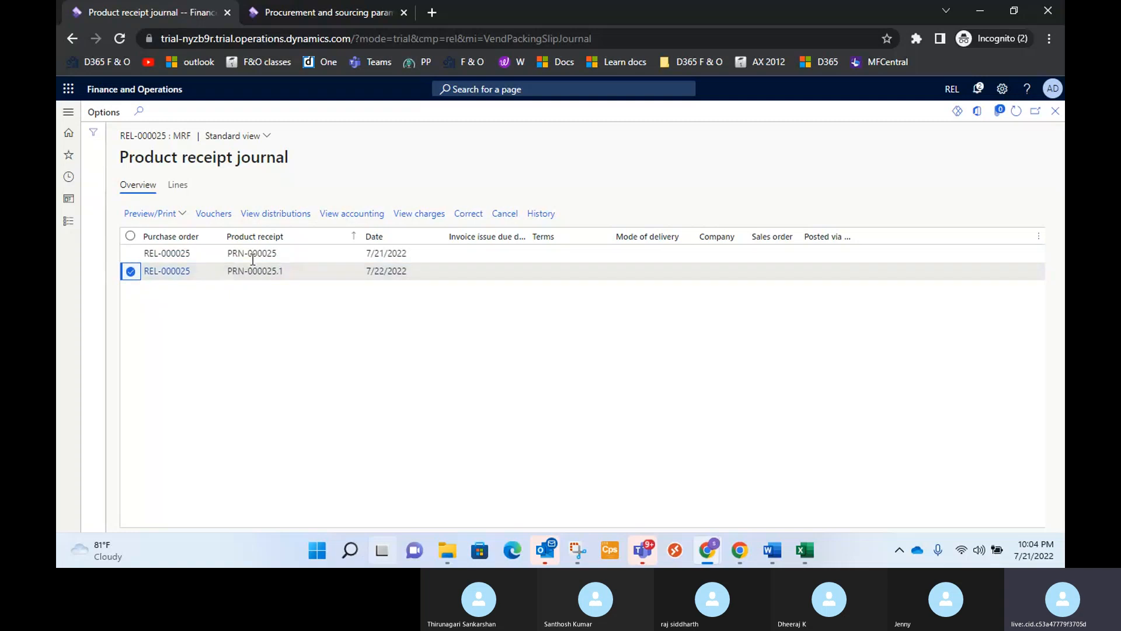
pyautogui.click(218, 216)
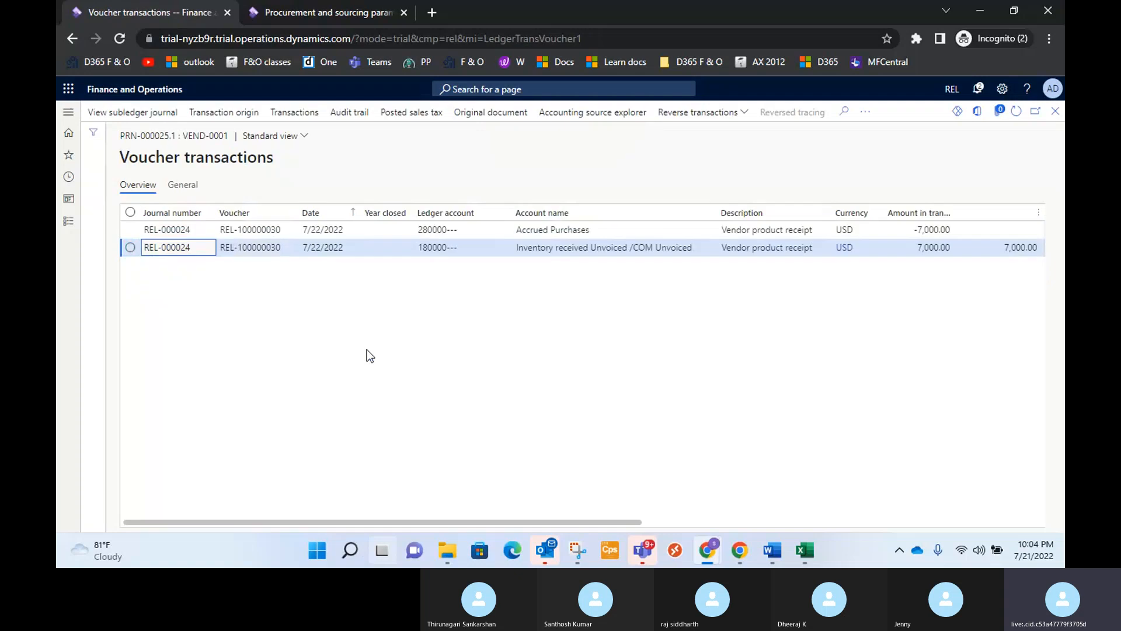
pyautogui.moveTo(642, 526); pyautogui.dragTo(724, 523)
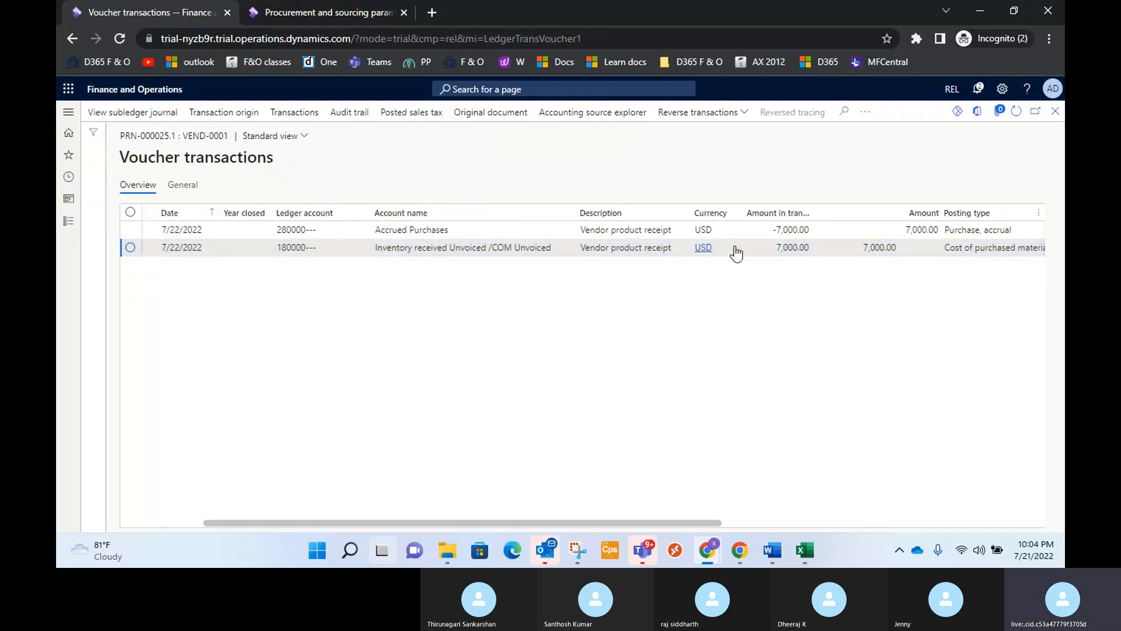
pyautogui.moveTo(715, 257)
# Close the voucher transactions and the product receipt journal, and switch to the Skype call.
pyautogui.click(1057, 114)
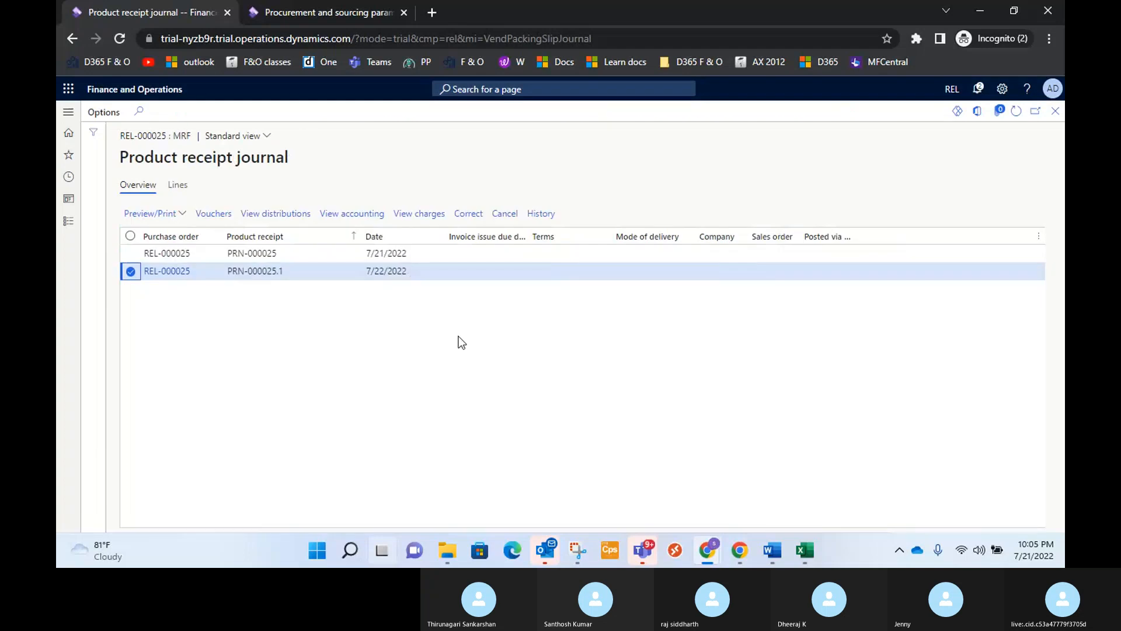
pyautogui.click(130, 253)
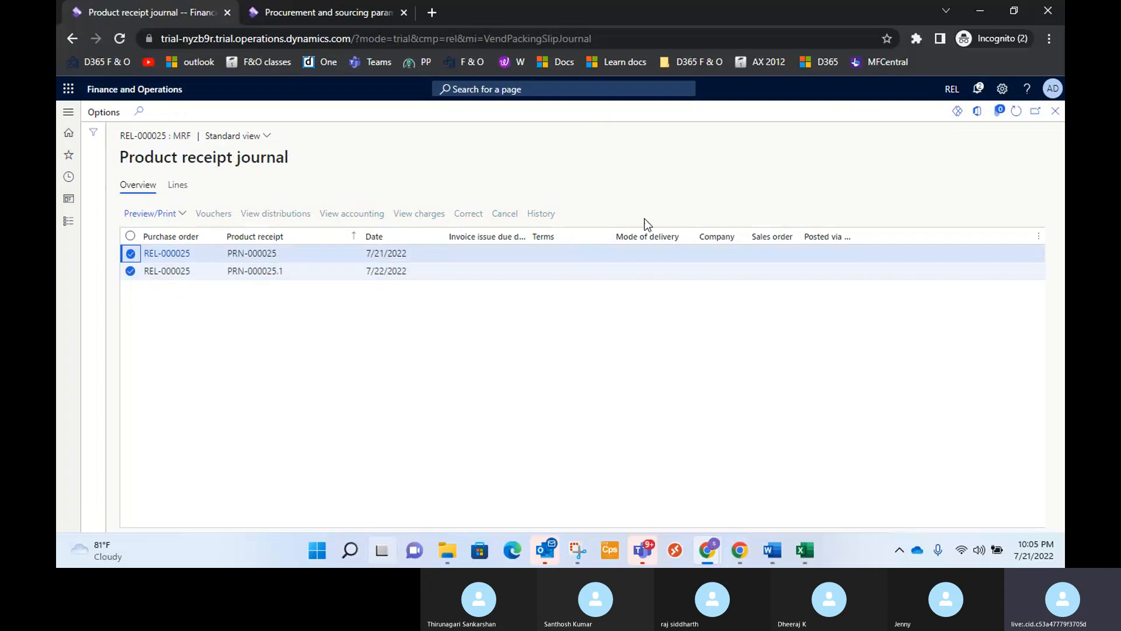
pyautogui.click(130, 253)
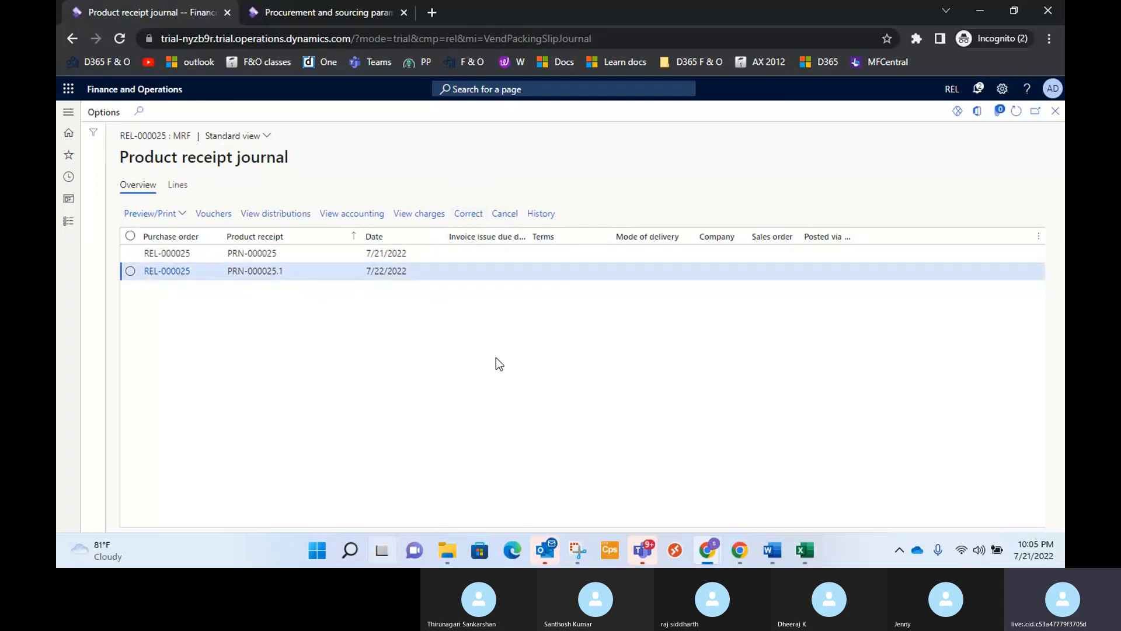
pyautogui.click(1054, 115)
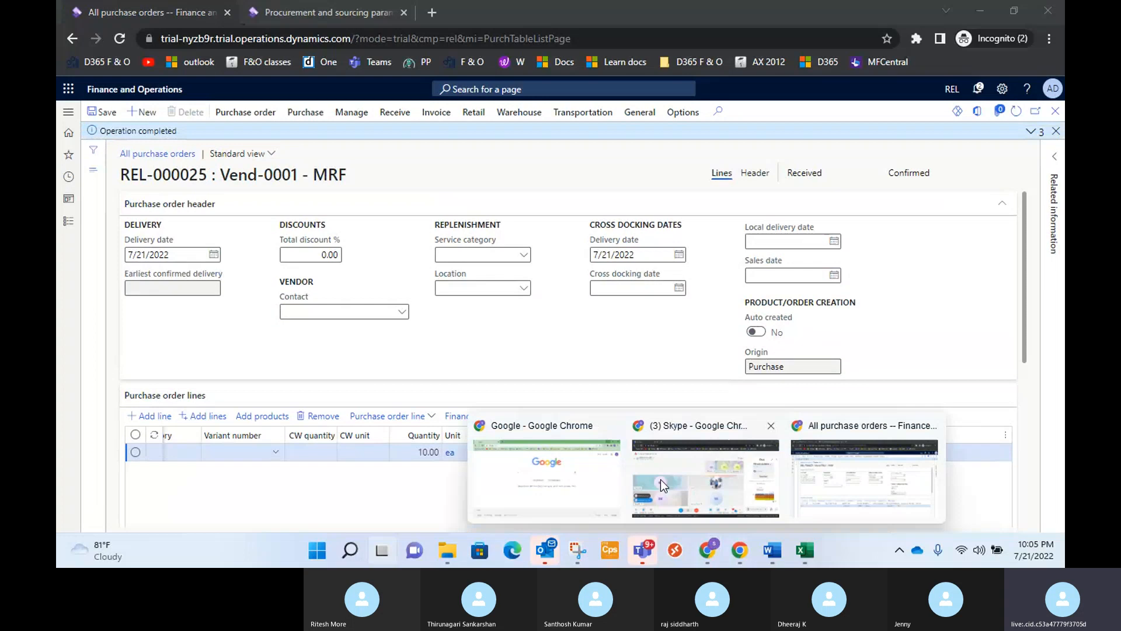
pyautogui.click(660, 479)
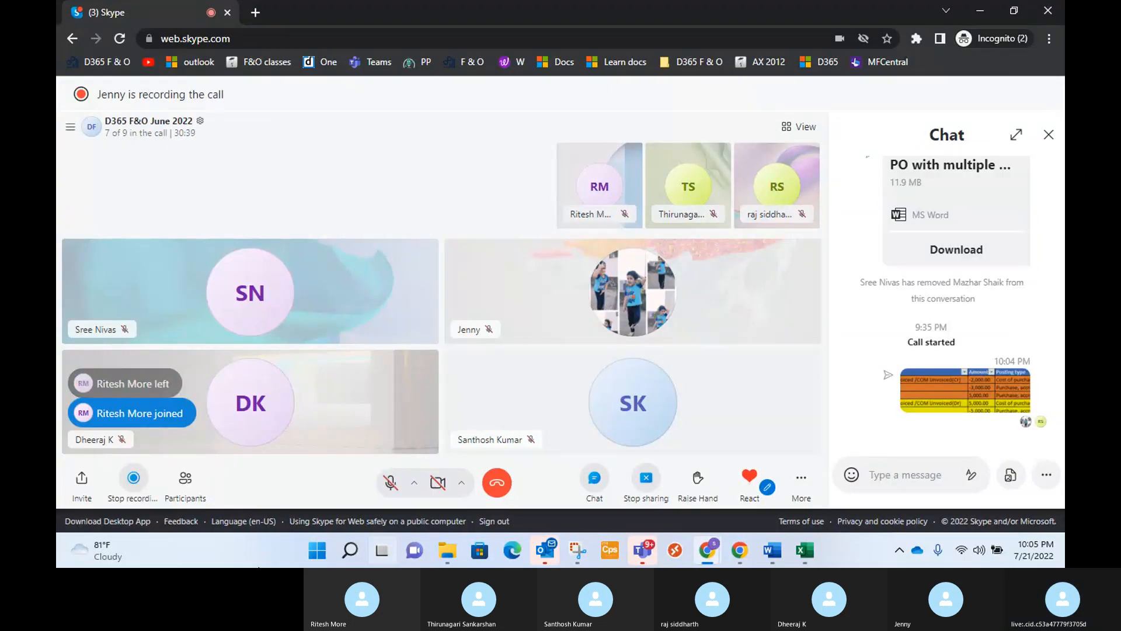
# Switch from the Skype call to the purchase order in Finance and Operations and dismiss the Teams notification.
pyautogui.click(261, 566)
pyautogui.hotkey('alt', 'Tab')
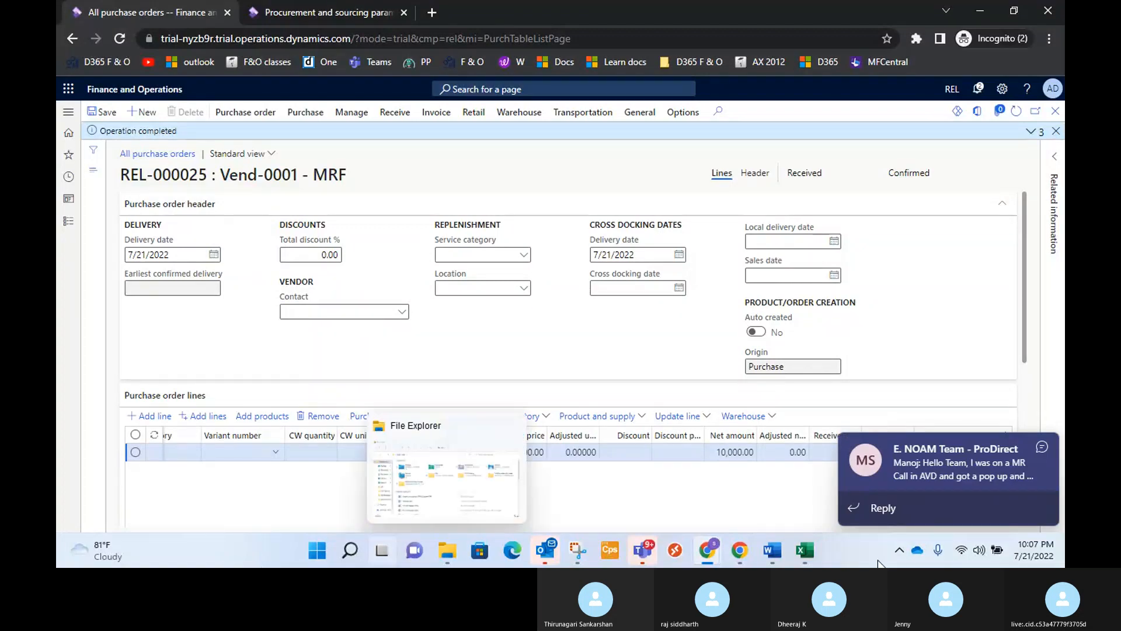
pyautogui.click(1038, 443)
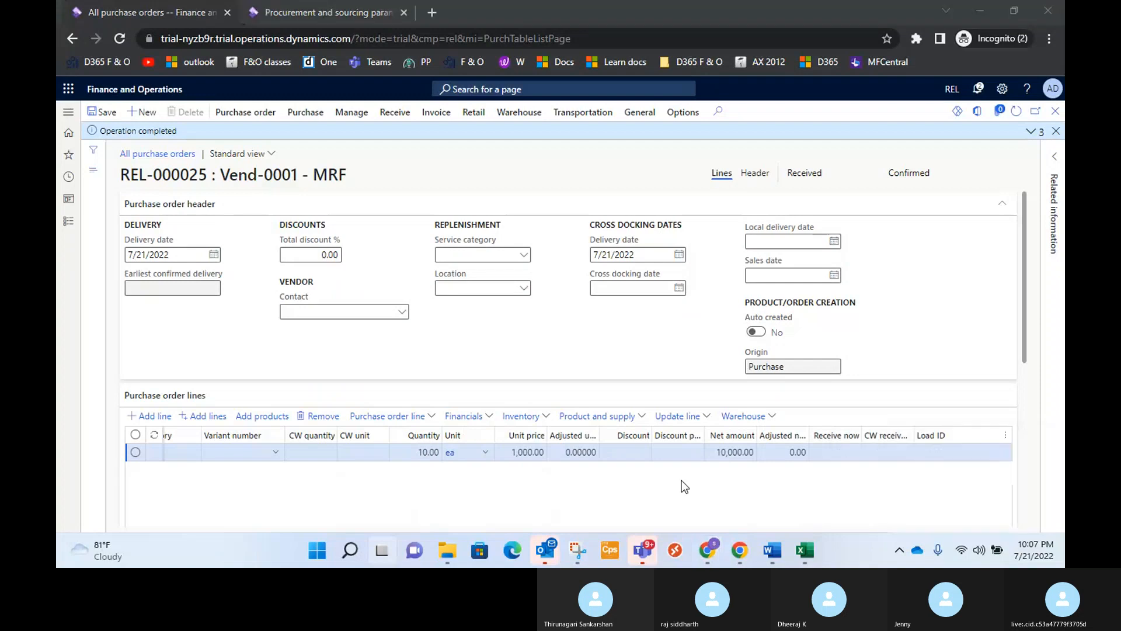
# Ring the last two listed participants who are not on the Skype call, and return to the purchase order in Finance and Operations.
pyautogui.moveTo(720, 546)
pyautogui.click(706, 479)
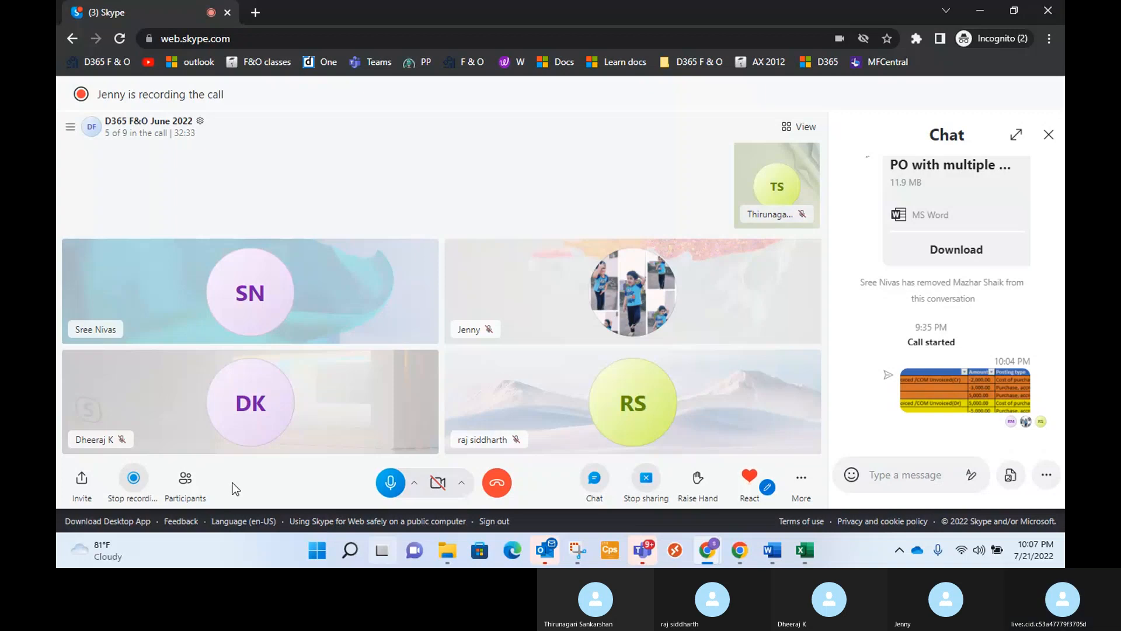
pyautogui.click(192, 492)
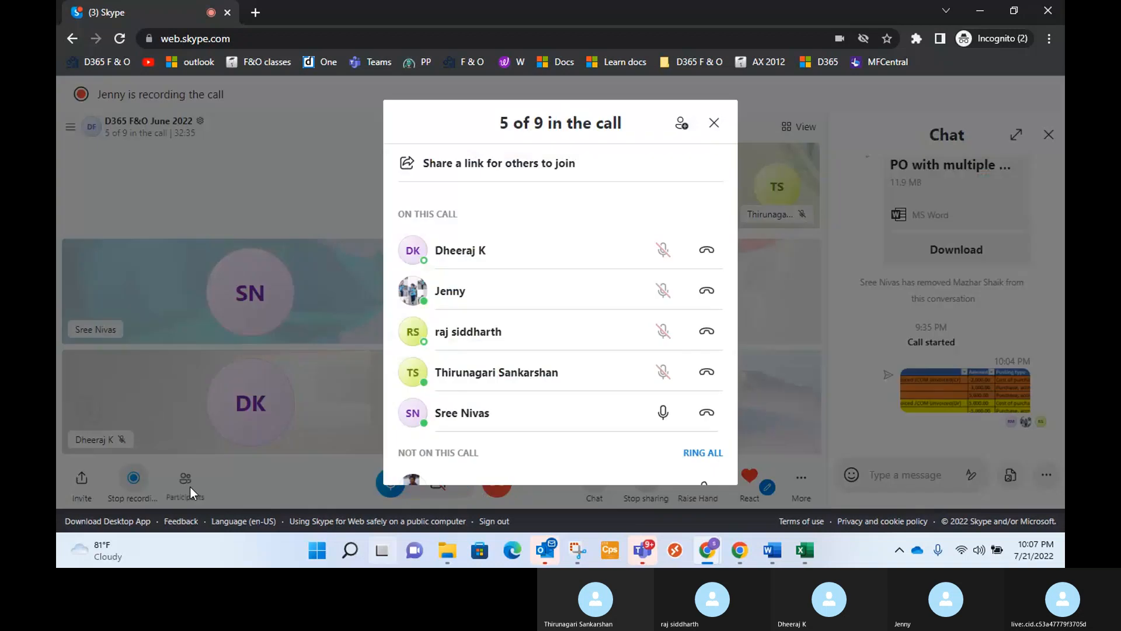
pyautogui.scroll(-3, 569, 377)
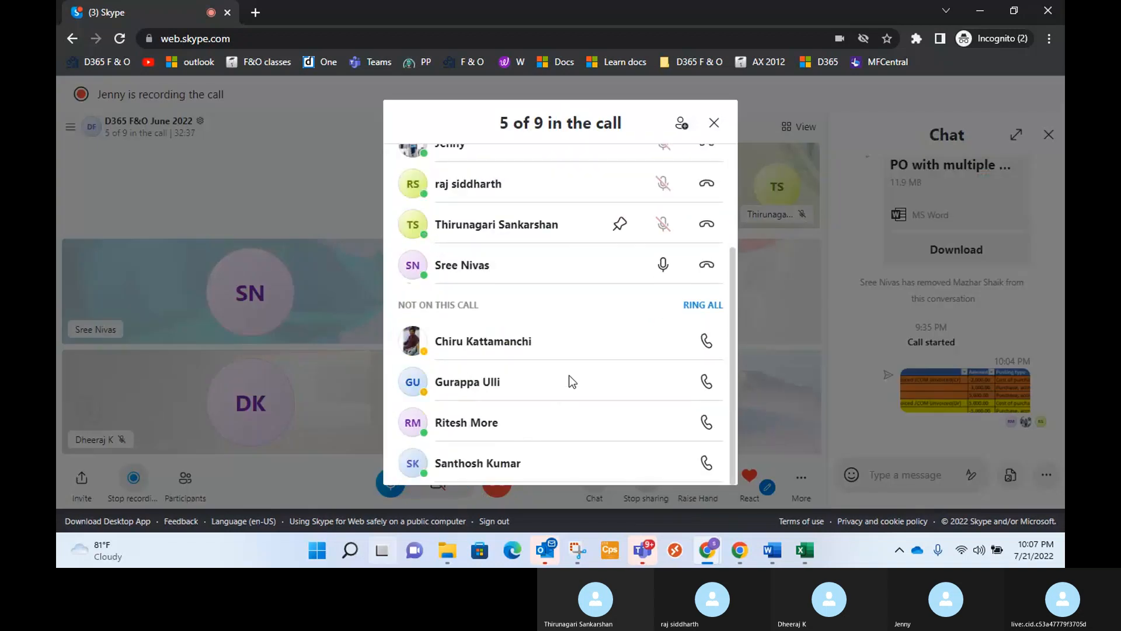
pyautogui.click(708, 425)
pyautogui.click(707, 463)
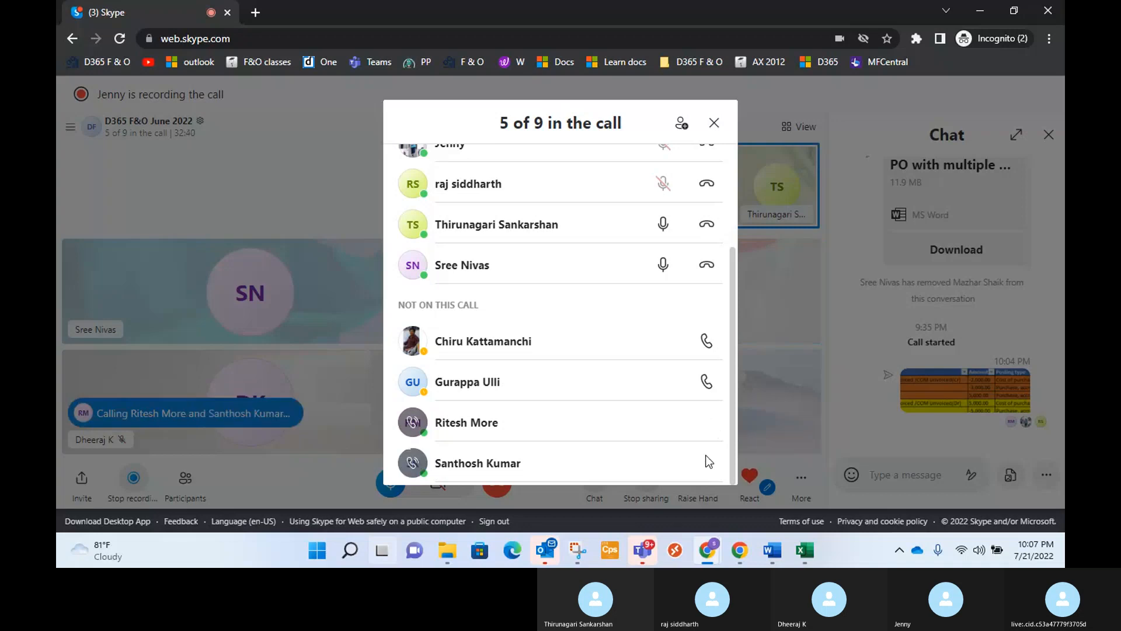
pyautogui.click(240, 146)
pyautogui.hotkey('alt', 'Tab')
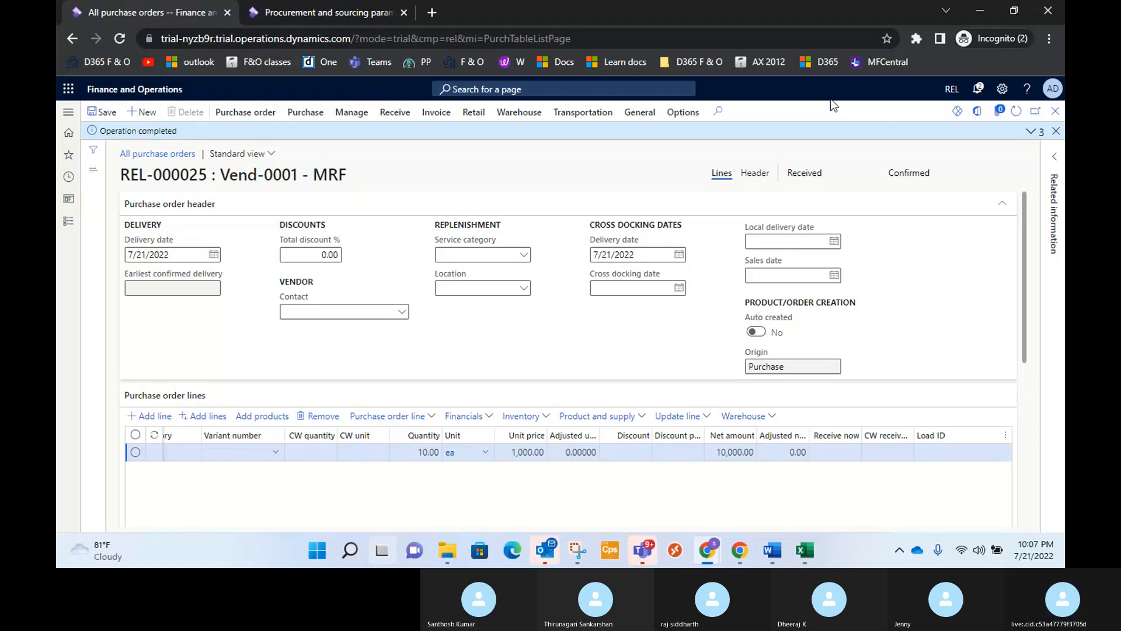
# Check the purchase order's receiving options, consult the Correction/Missing goods list in the Word training notes, and return to the order.
pyautogui.click(394, 112)
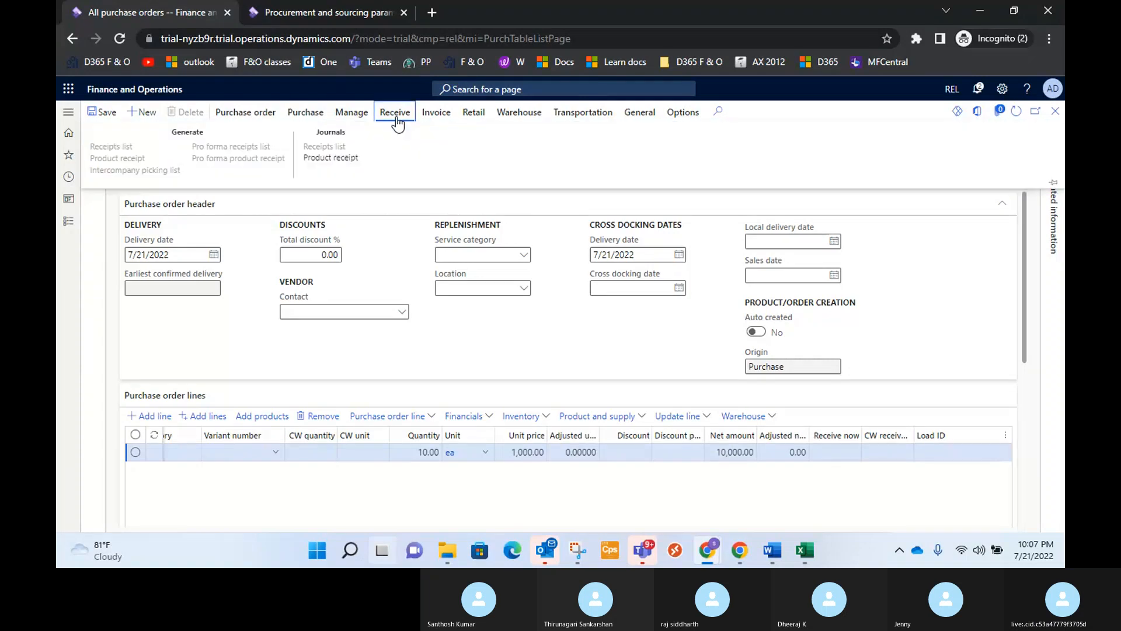
pyautogui.click(386, 254)
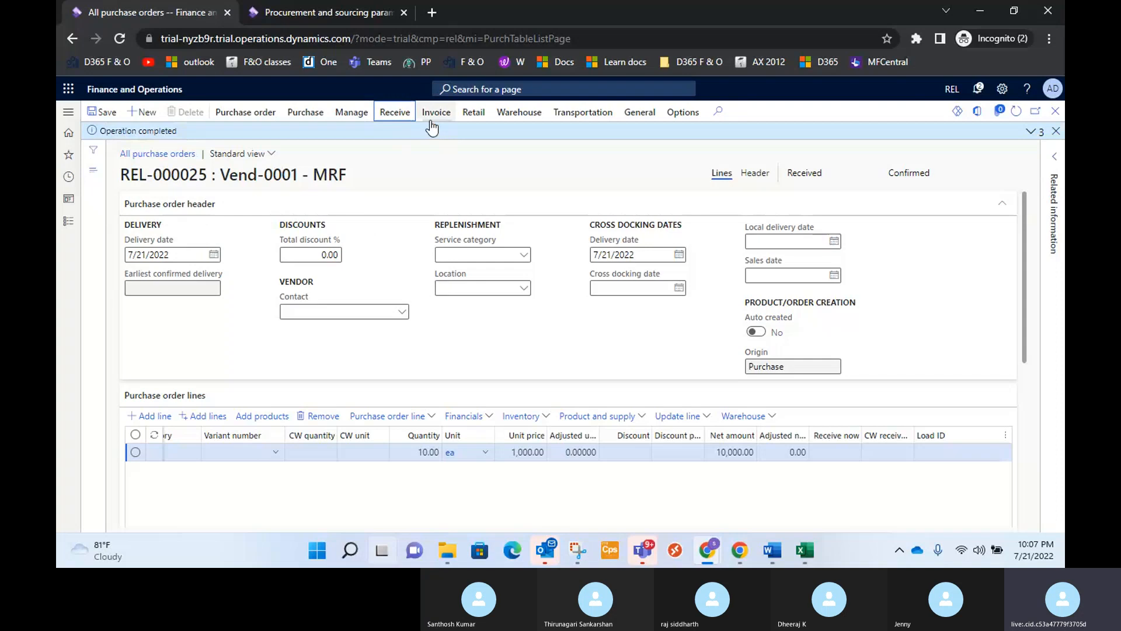
pyautogui.click(773, 550)
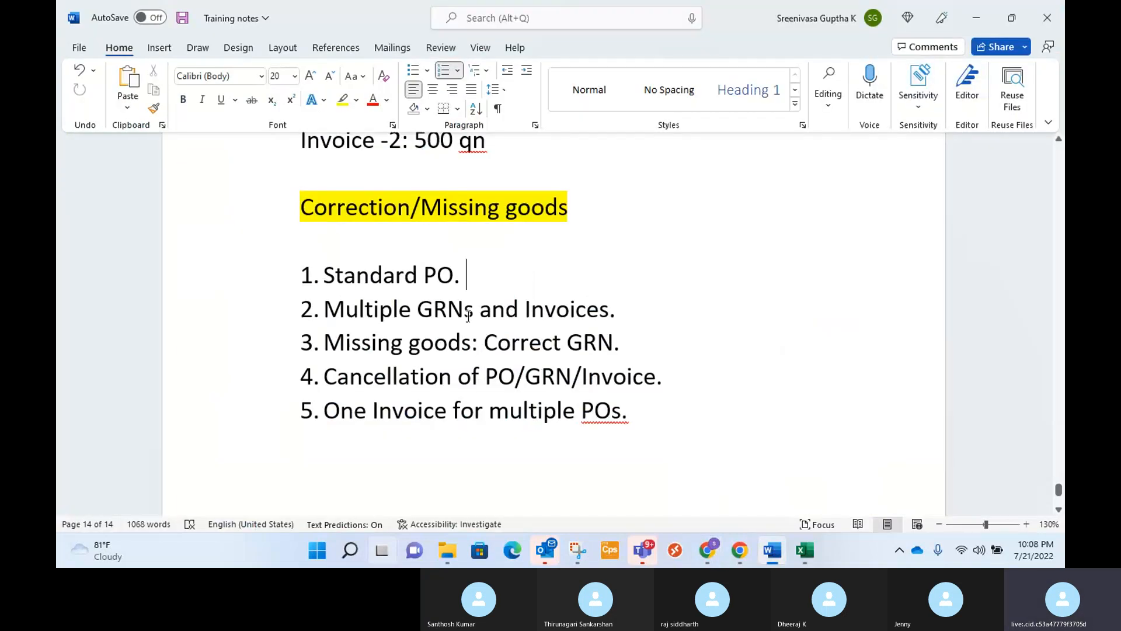
pyautogui.hotkey('alt', 'Tab')
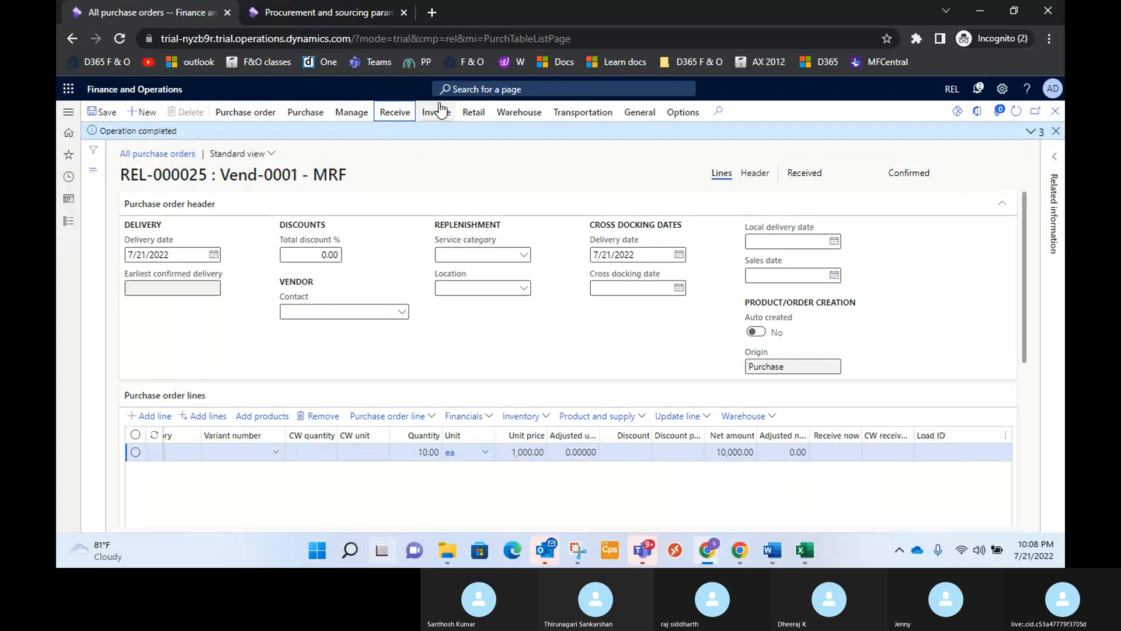
# Generate a vendor invoice from MRF's purchase order and set its invoice number to INV-000025.
pyautogui.click(436, 114)
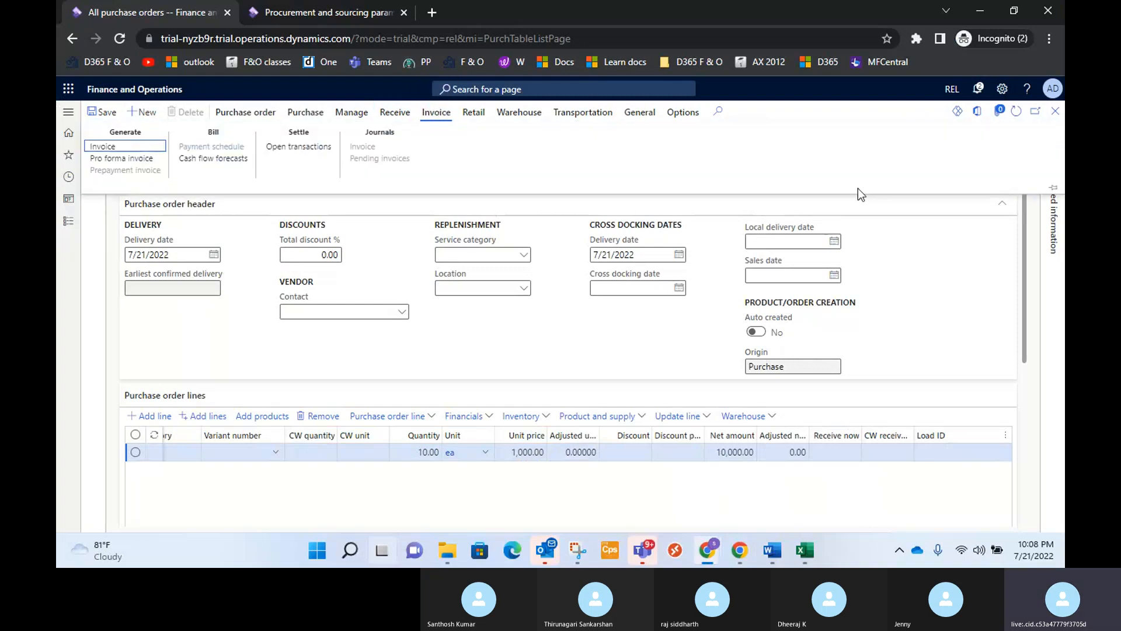
pyautogui.click(98, 149)
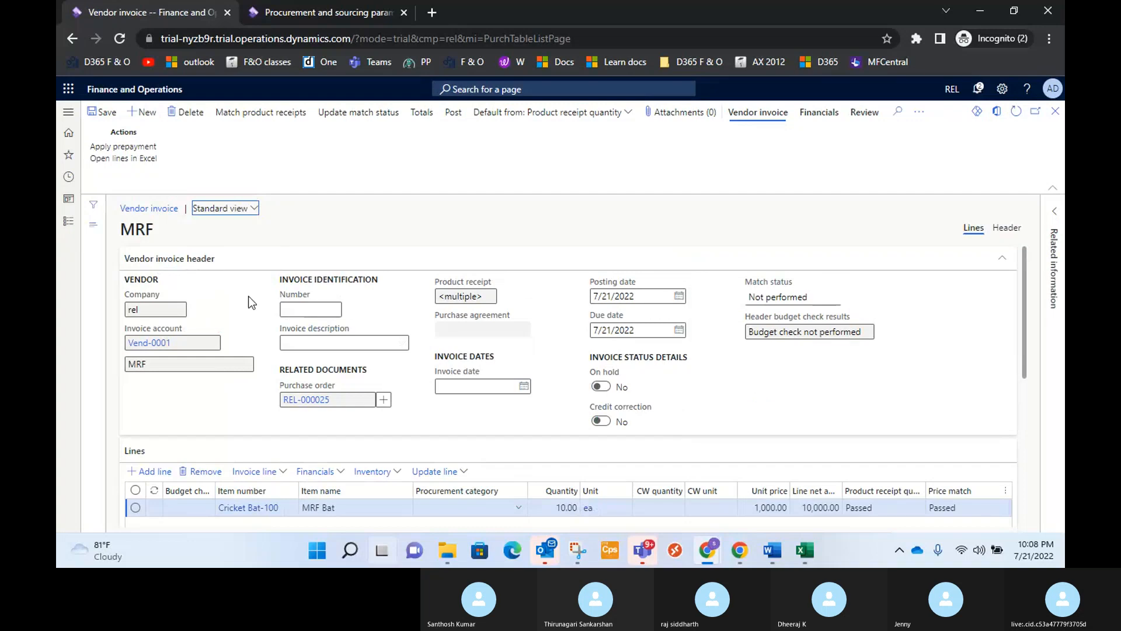
pyautogui.click(304, 308)
pyautogui.write('INV-000025')
pyautogui.press('Tab')
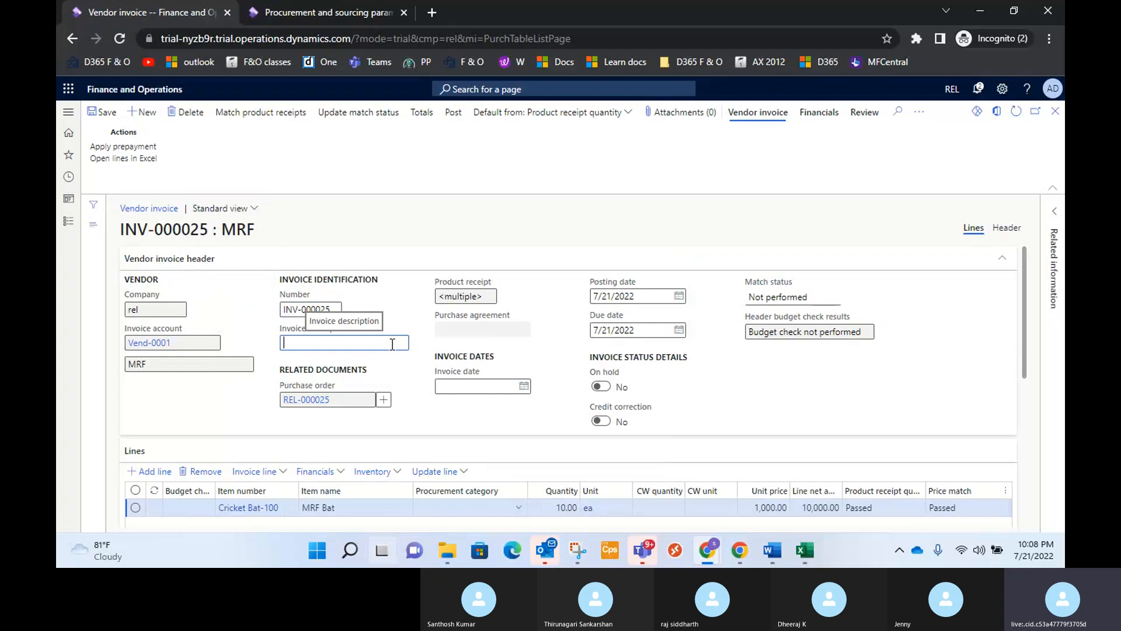
# Set the vendor invoice's description to Cricket bat and its invoice date to 7/21/2022.
pyautogui.click(441, 294)
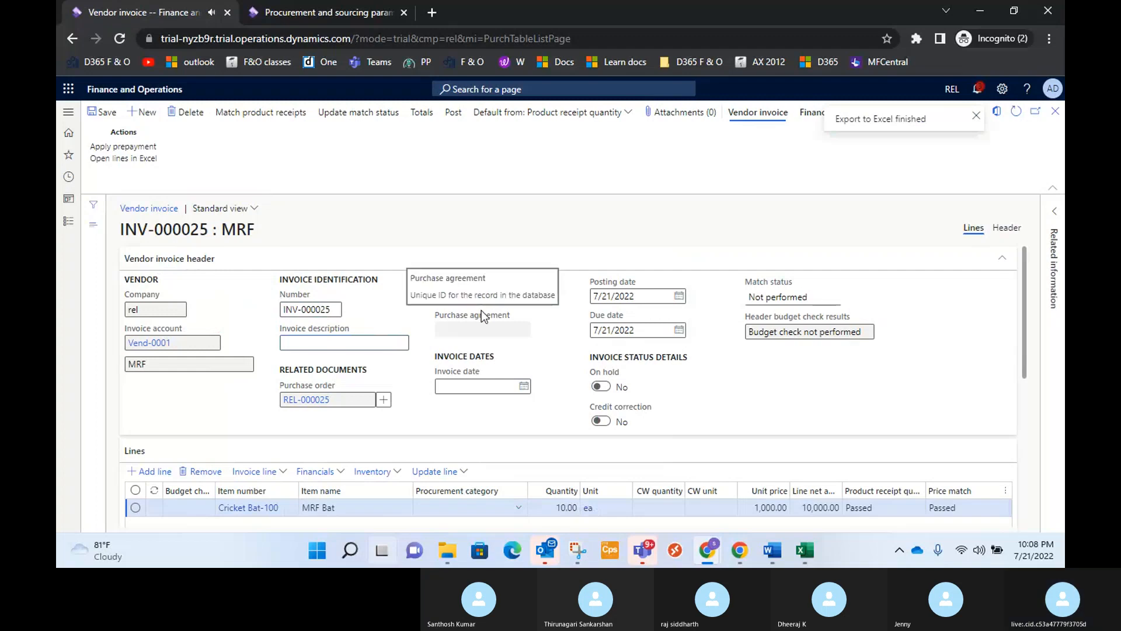
pyautogui.click(540, 316)
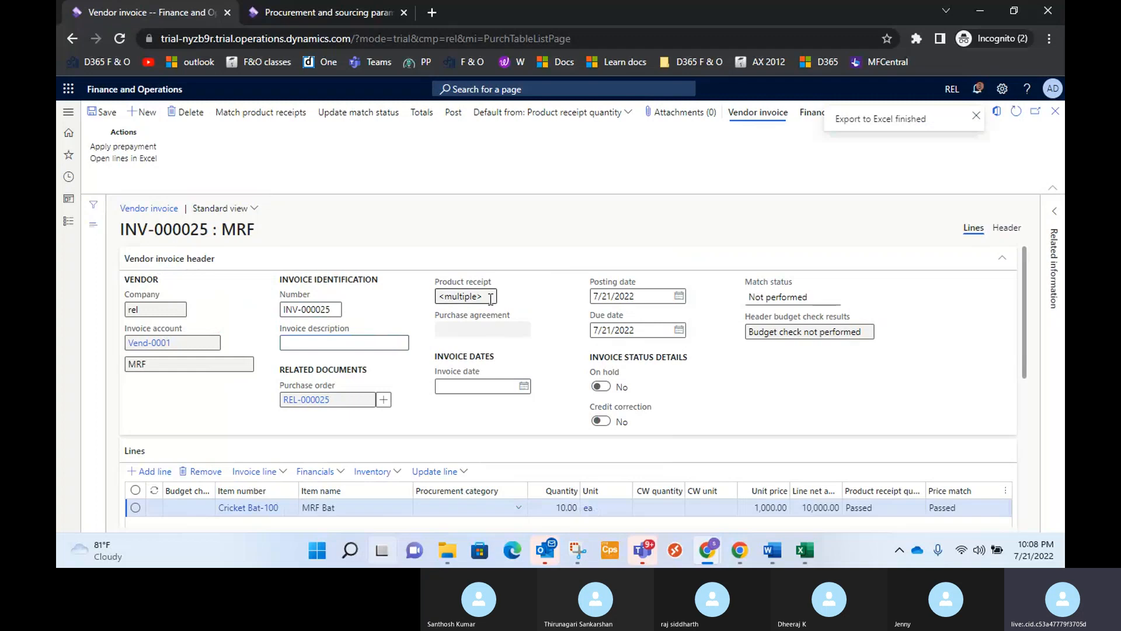
pyautogui.click(392, 342)
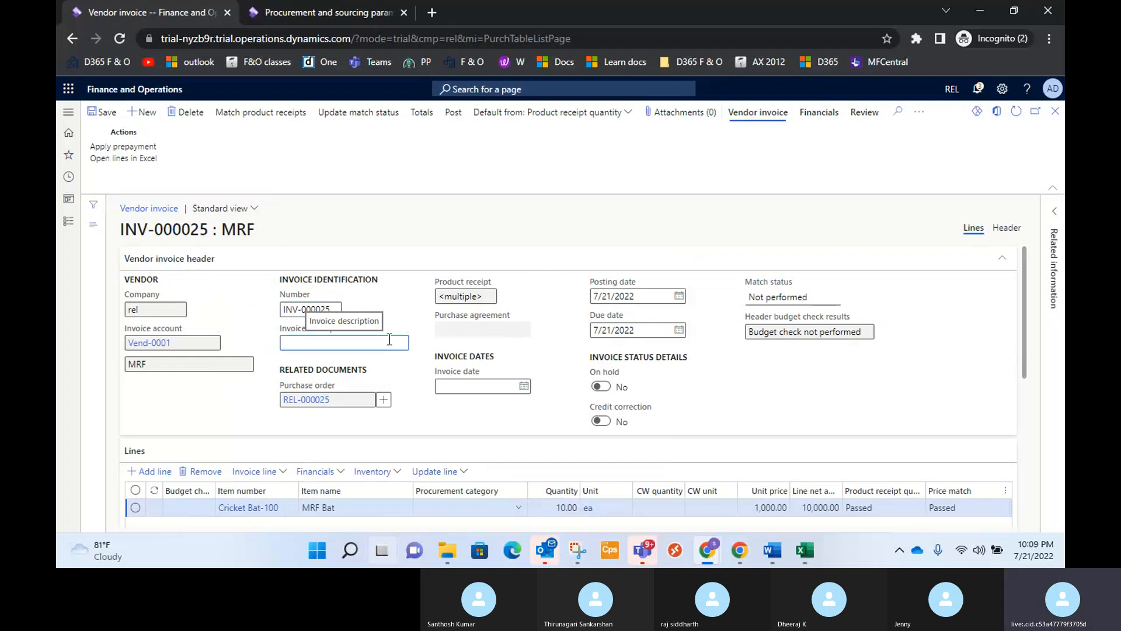
pyautogui.moveTo(1040, 470)
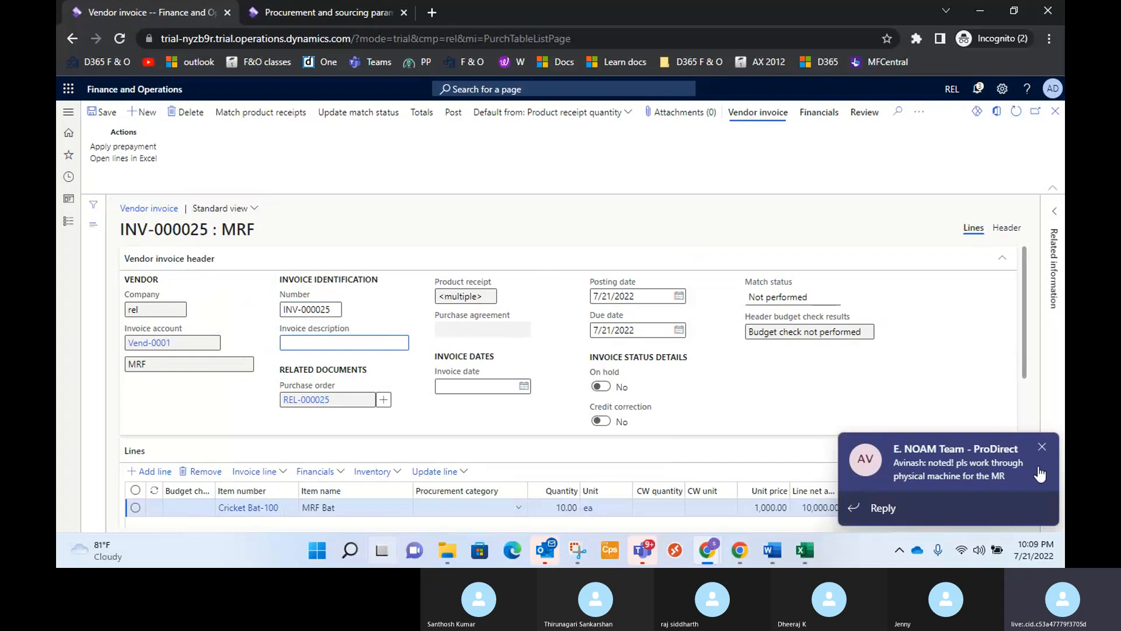
pyautogui.click(1041, 448)
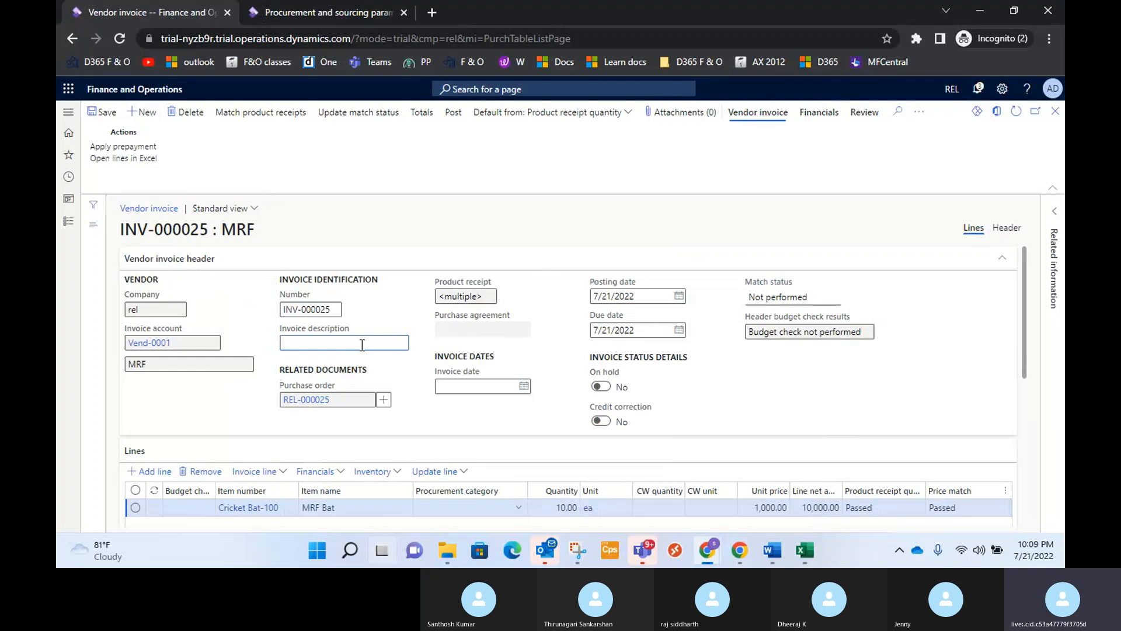
pyautogui.write('Cricket bat')
pyautogui.click(524, 388)
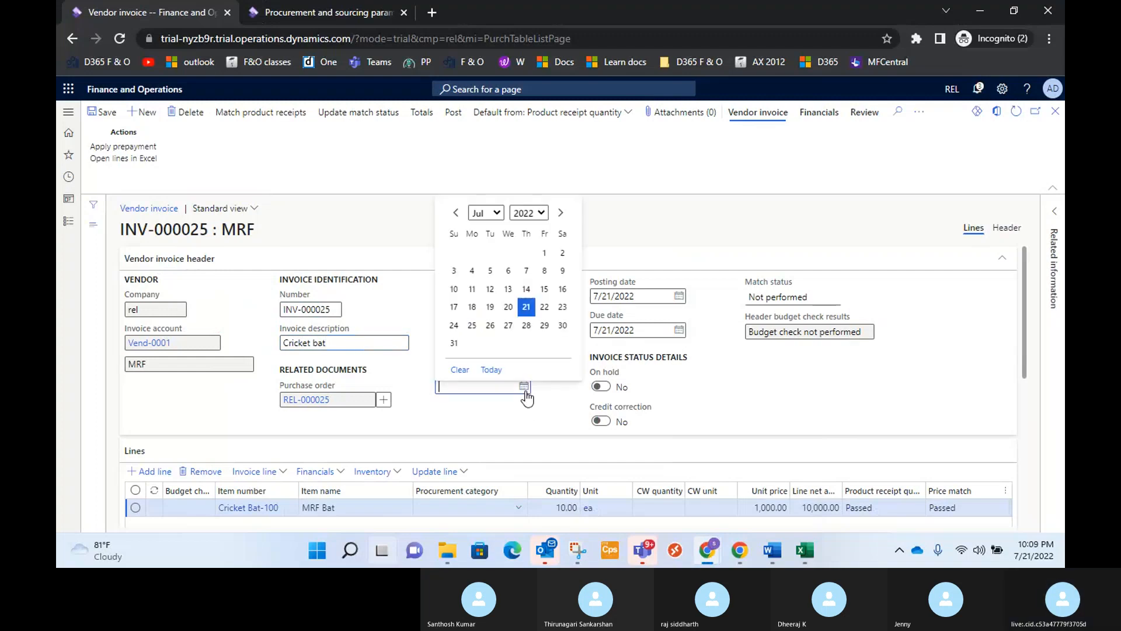
pyautogui.click(526, 307)
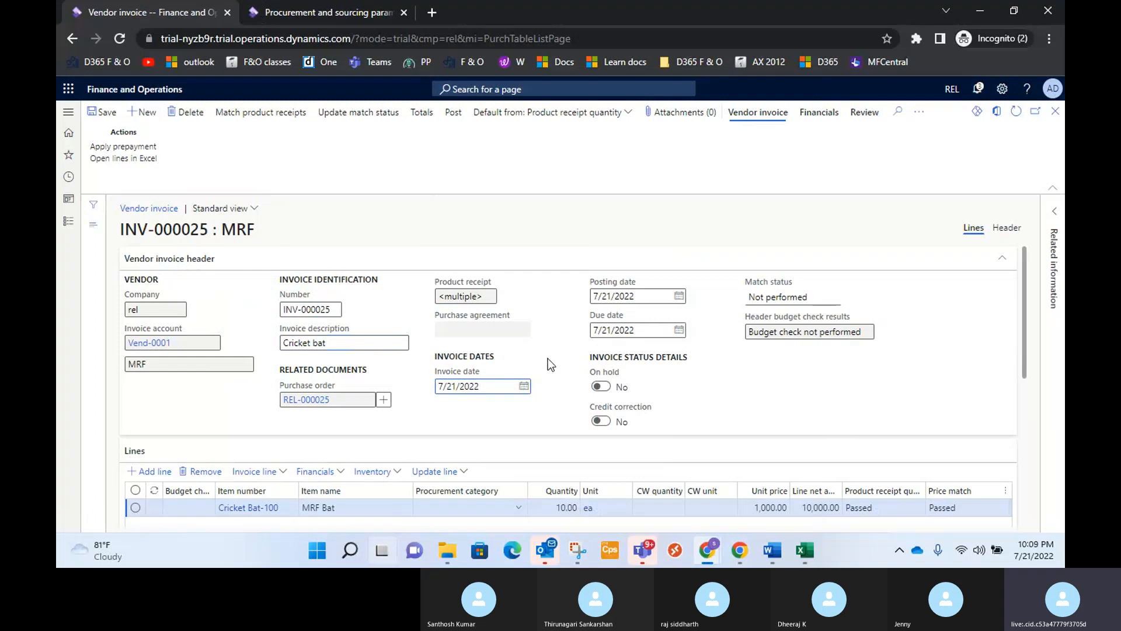
# Match the invoice only to product receipt PRN-000025, excluding PRN-000025.1, and accept updating the invoice quantity to the matched quantity.
pyautogui.scroll(-3, 548, 359)
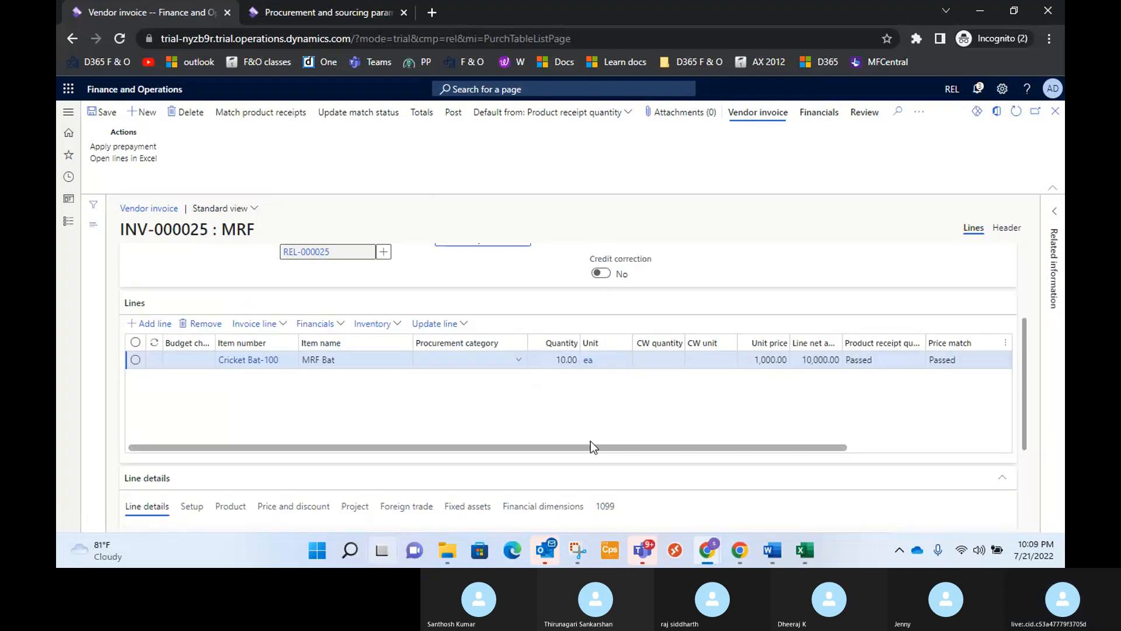
pyautogui.moveTo(603, 447); pyautogui.dragTo(659, 448)
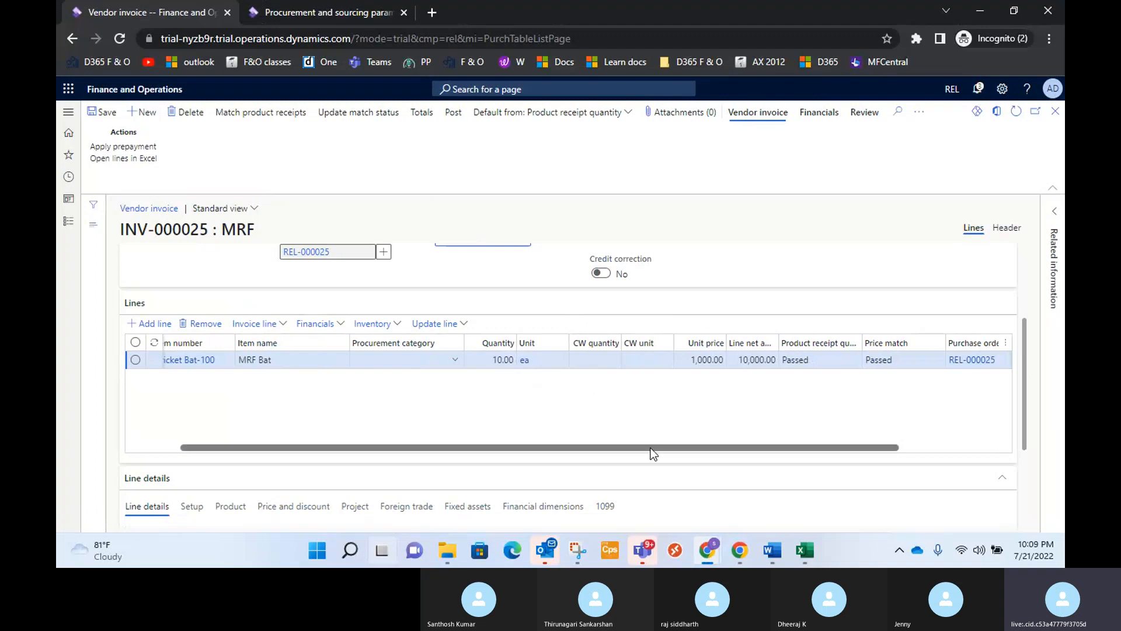
pyautogui.moveTo(649, 446); pyautogui.dragTo(576, 443)
pyautogui.scroll(3, 572, 351)
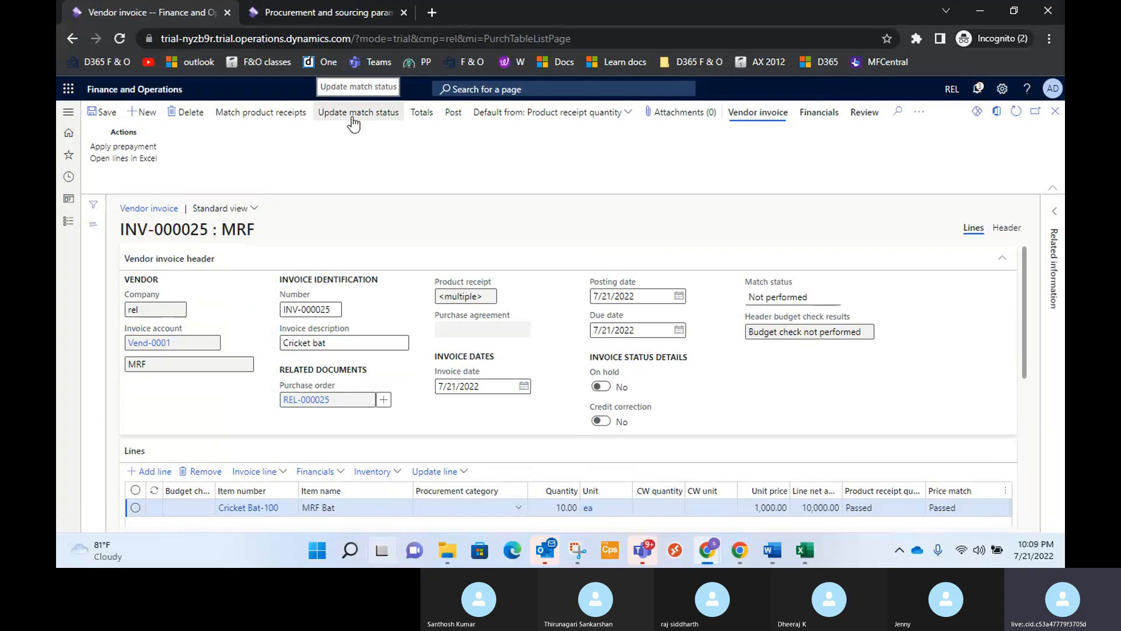
pyautogui.click(285, 119)
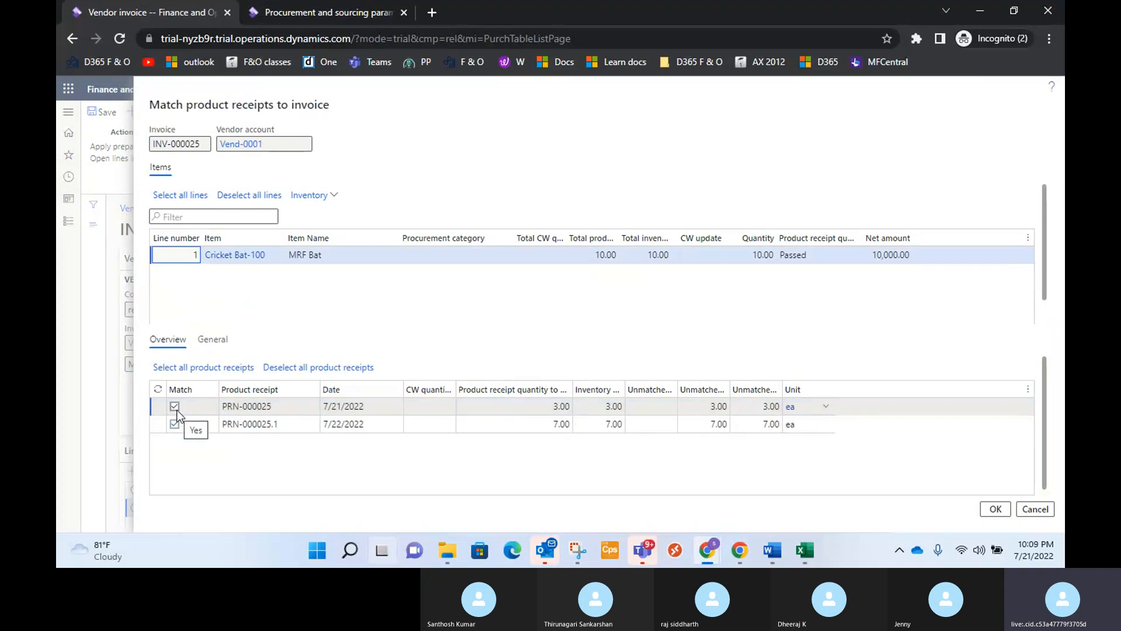
pyautogui.click(175, 426)
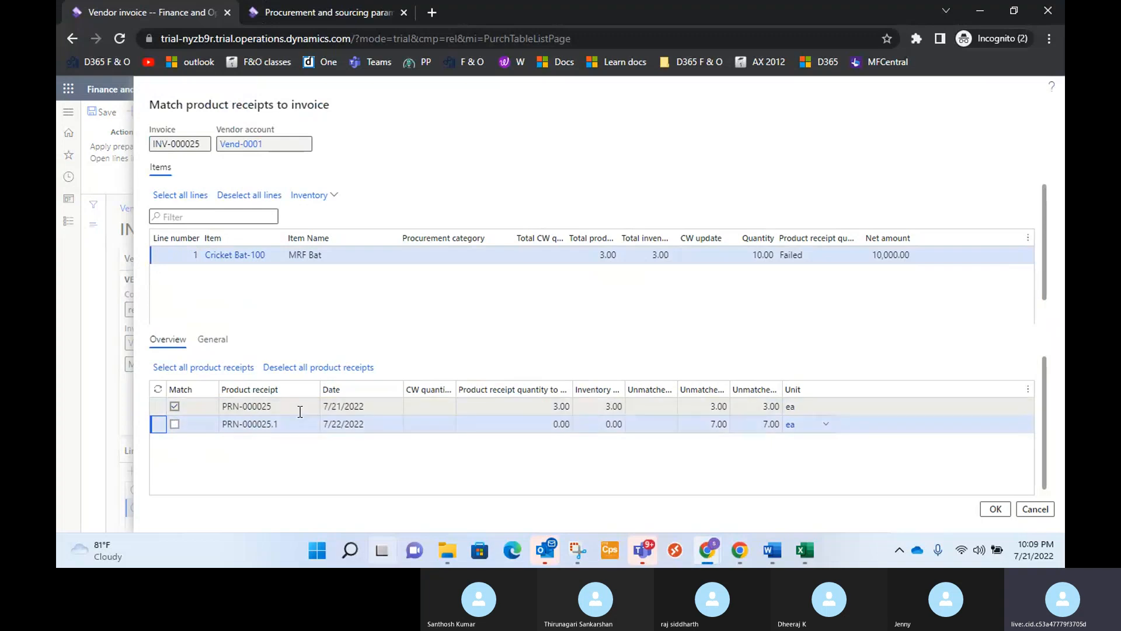
pyautogui.click(174, 424)
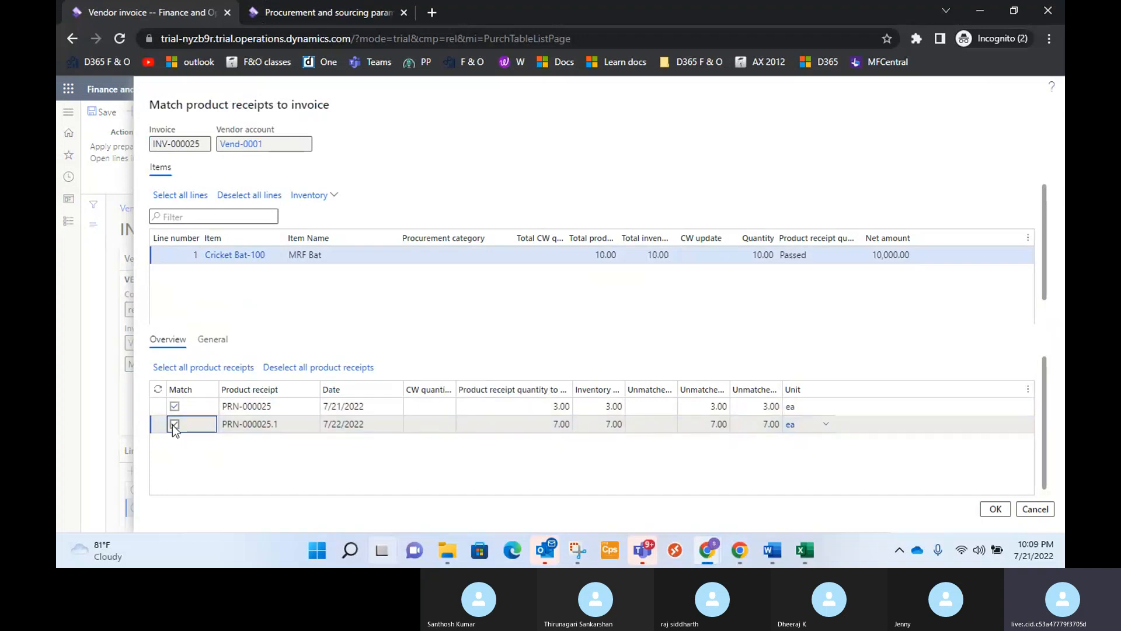
pyautogui.click(174, 425)
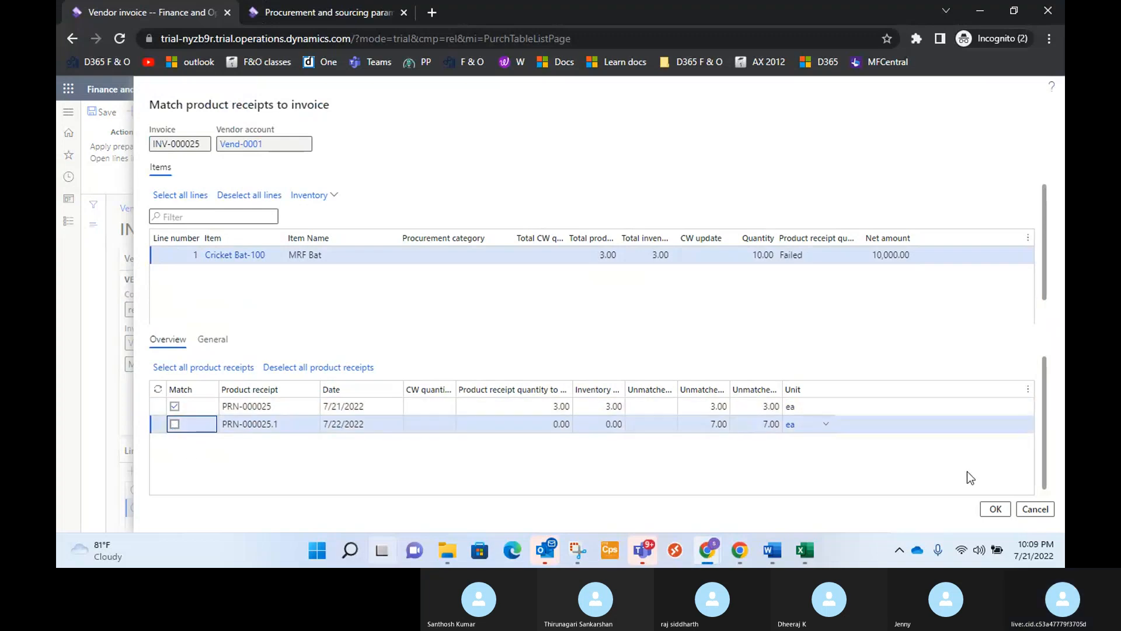
pyautogui.click(1005, 509)
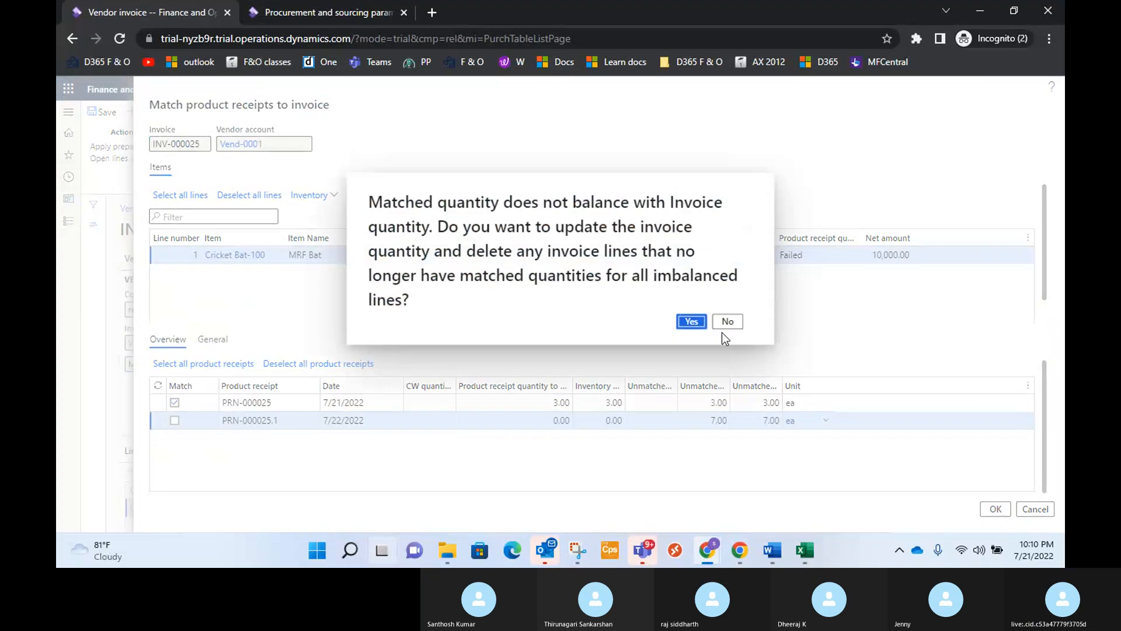
pyautogui.click(690, 321)
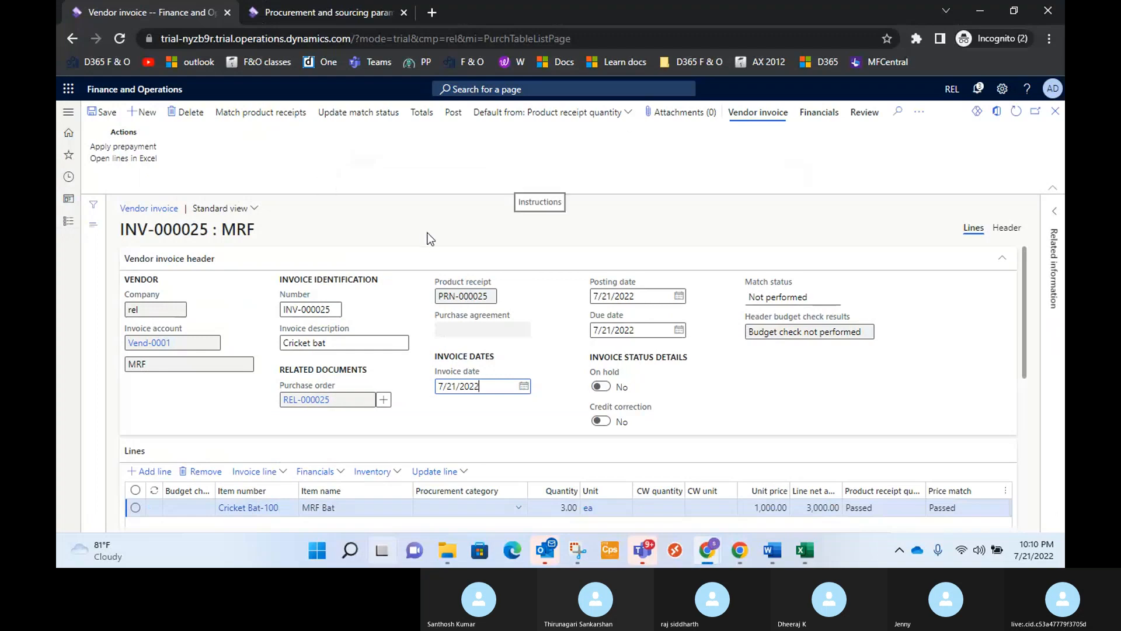
# Review the Cricket Bat-100 invoice line and update the vendor invoice's match status.
pyautogui.scroll(-2, 546, 439)
pyautogui.scroll(-1, 542, 432)
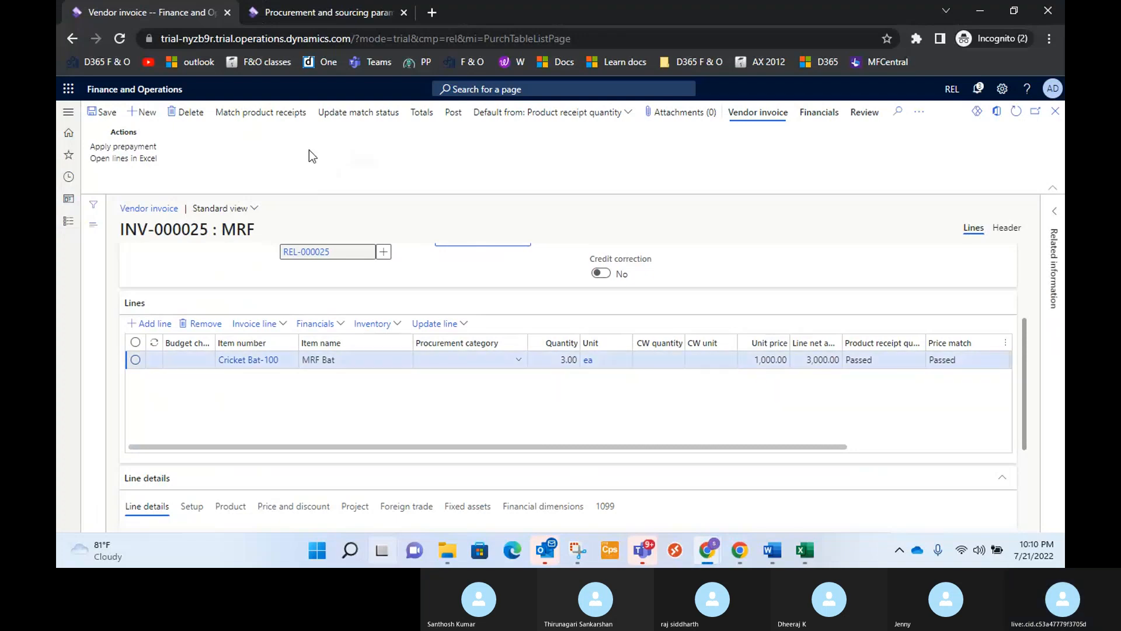
pyautogui.click(349, 117)
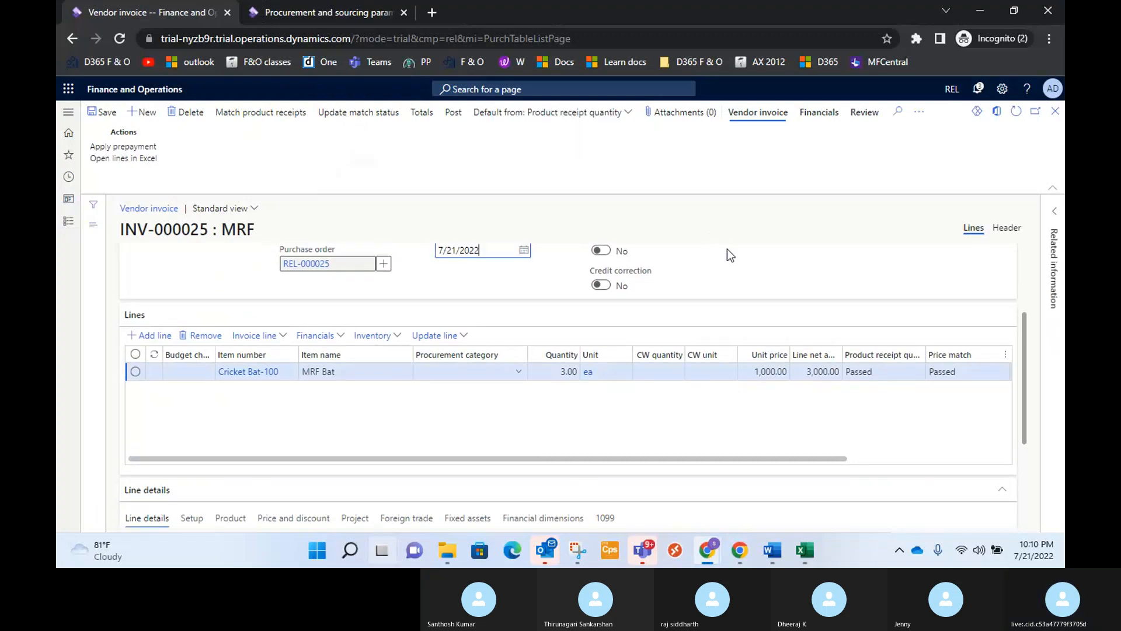
pyautogui.scroll(3, 729, 255)
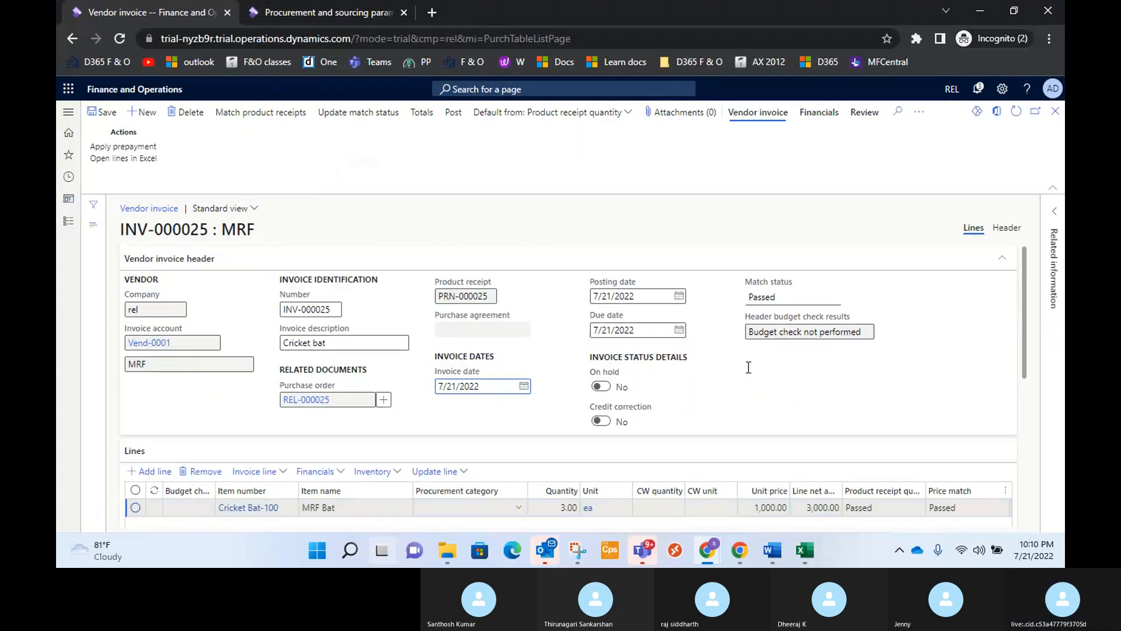
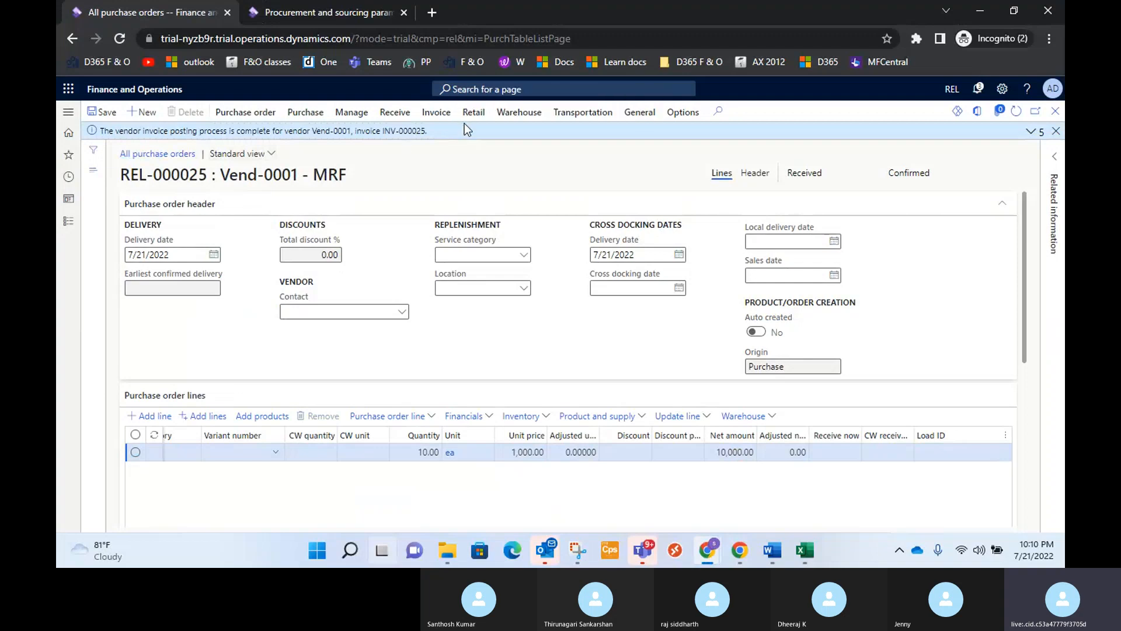
# Open the purchase order's invoice journal and check the voucher transactions of invoice INV-000025.
pyautogui.click(436, 112)
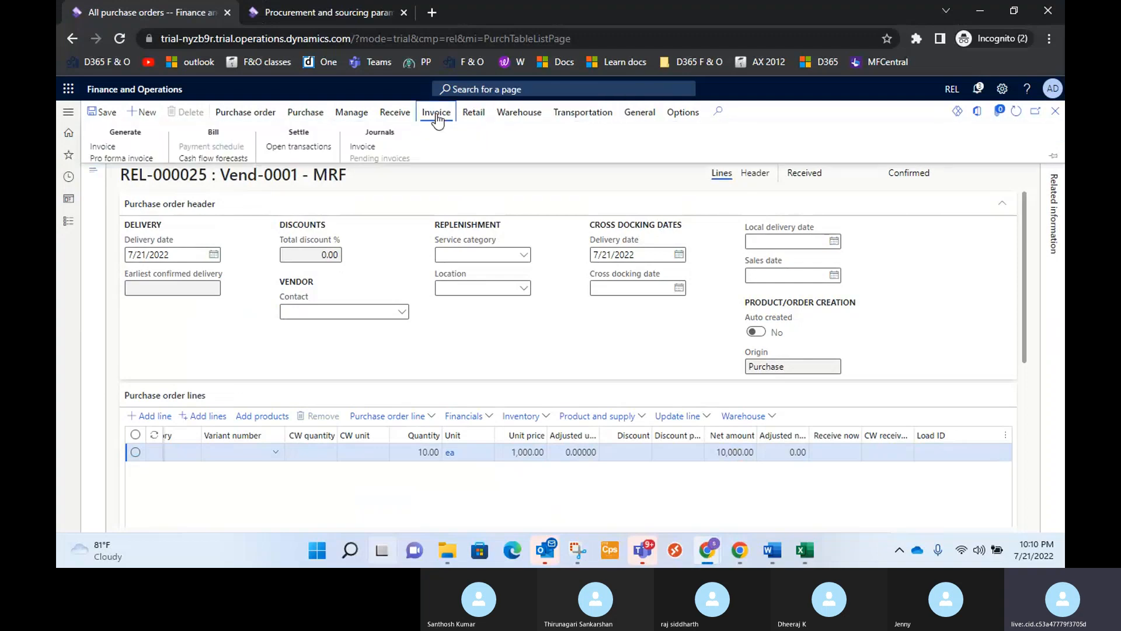
pyautogui.click(363, 150)
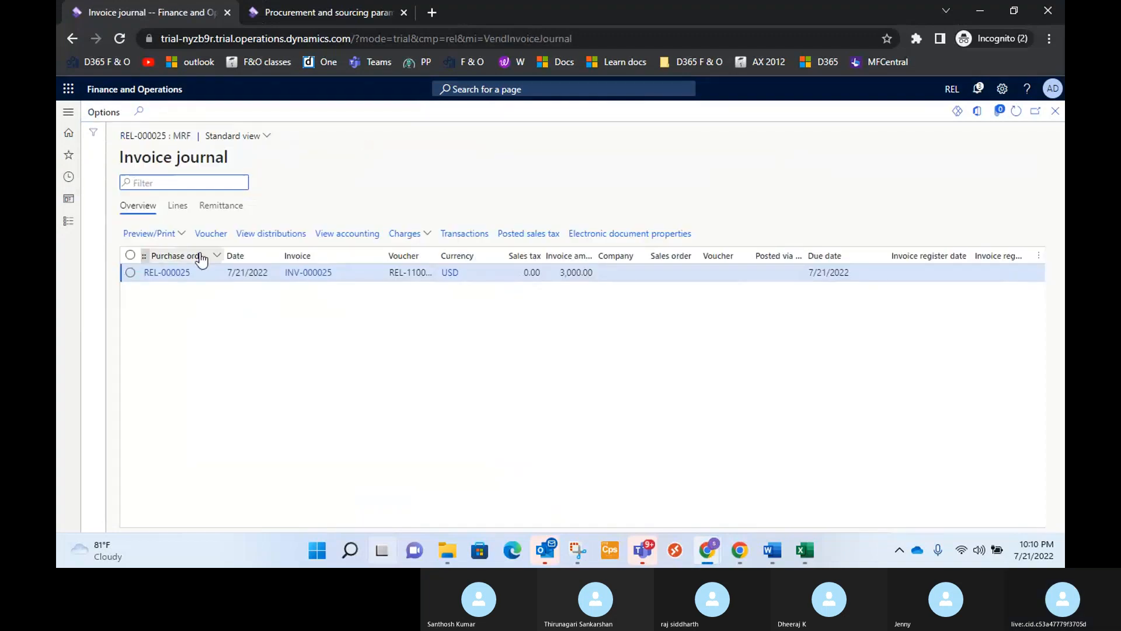
pyautogui.click(130, 272)
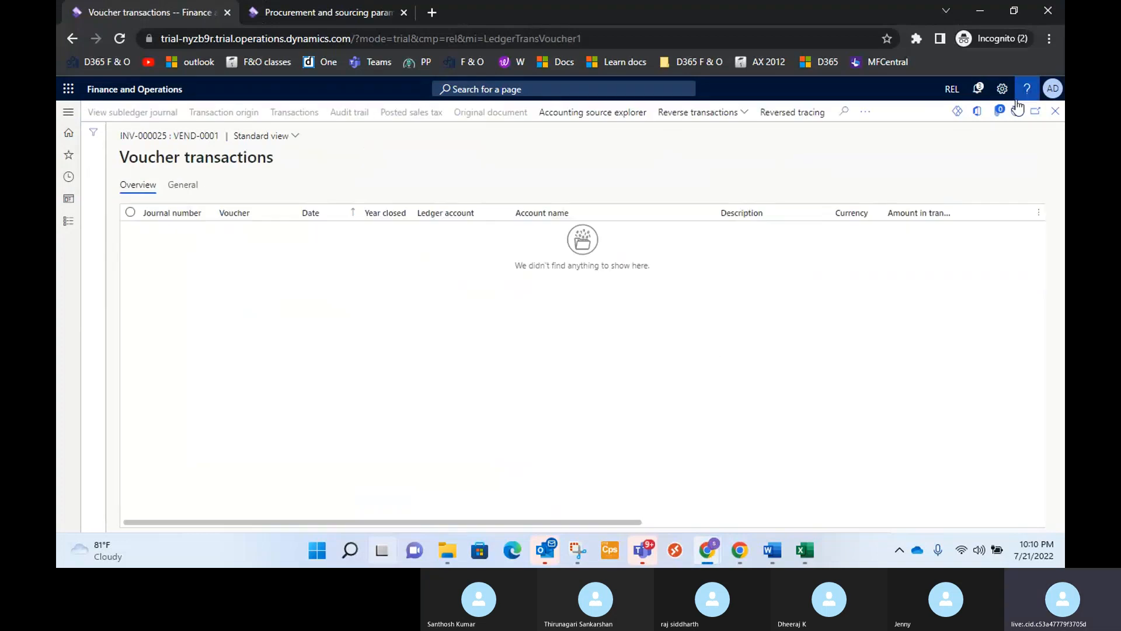
pyautogui.click(1055, 112)
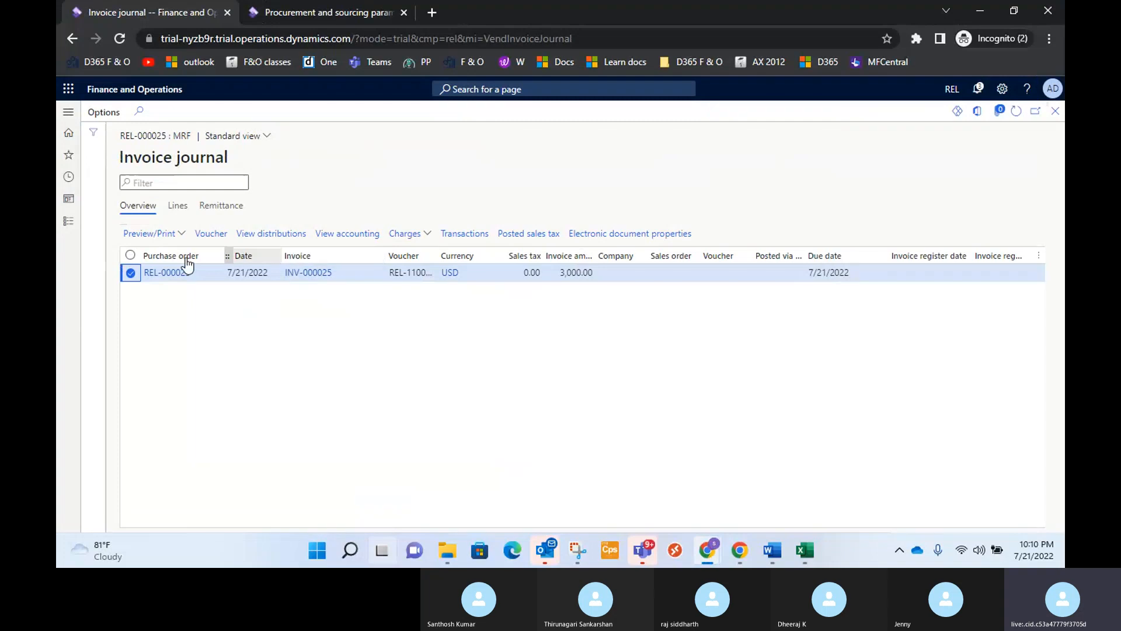
# Export the subledger journal accounting lines of invoice INV-000025 to Excel and open the downloaded workbook for editing.
pyautogui.click(349, 239)
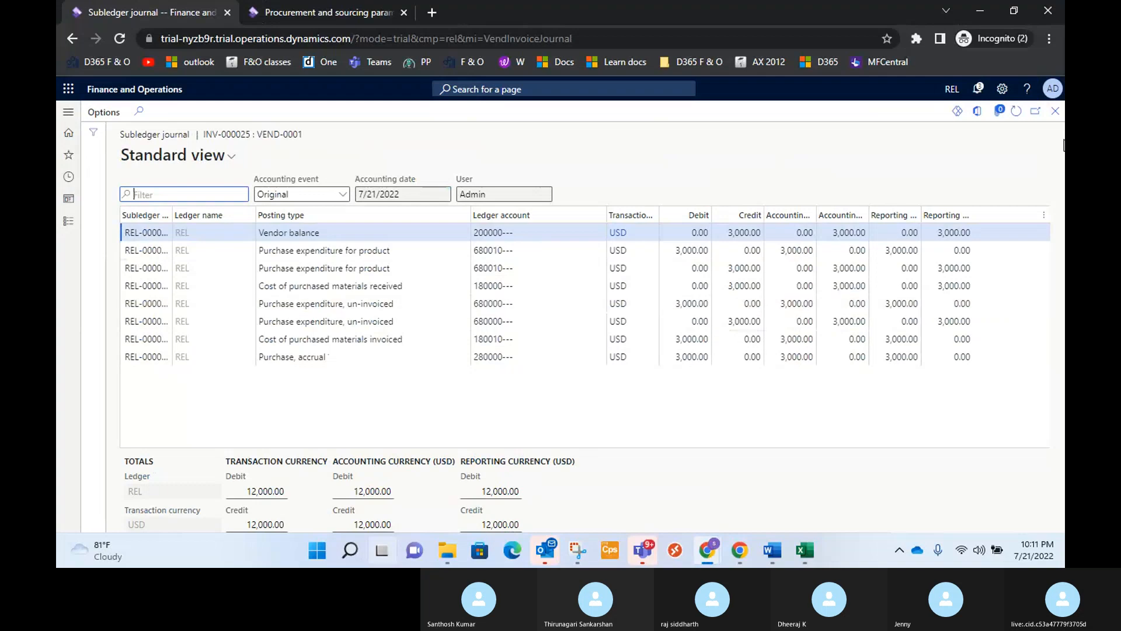
pyautogui.click(978, 113)
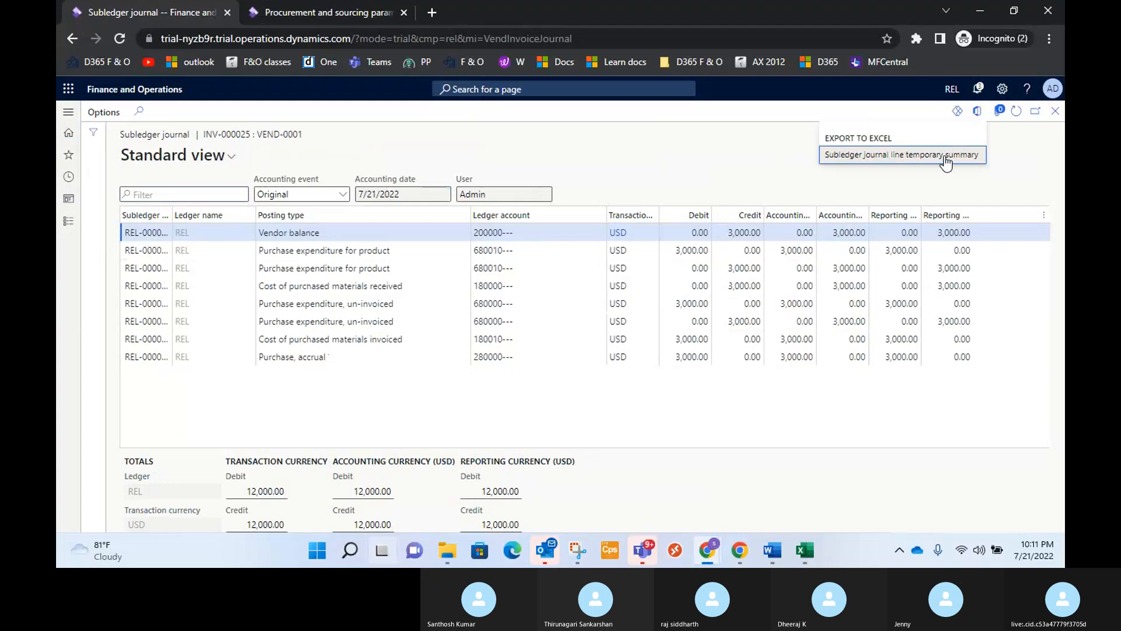
pyautogui.click(943, 155)
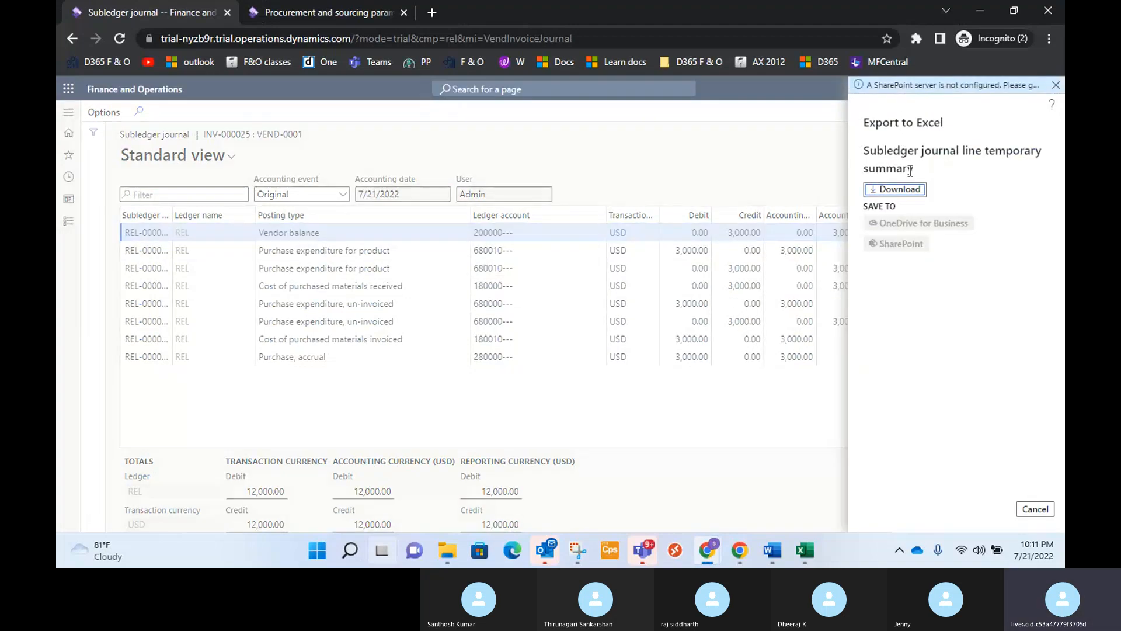
pyautogui.click(893, 186)
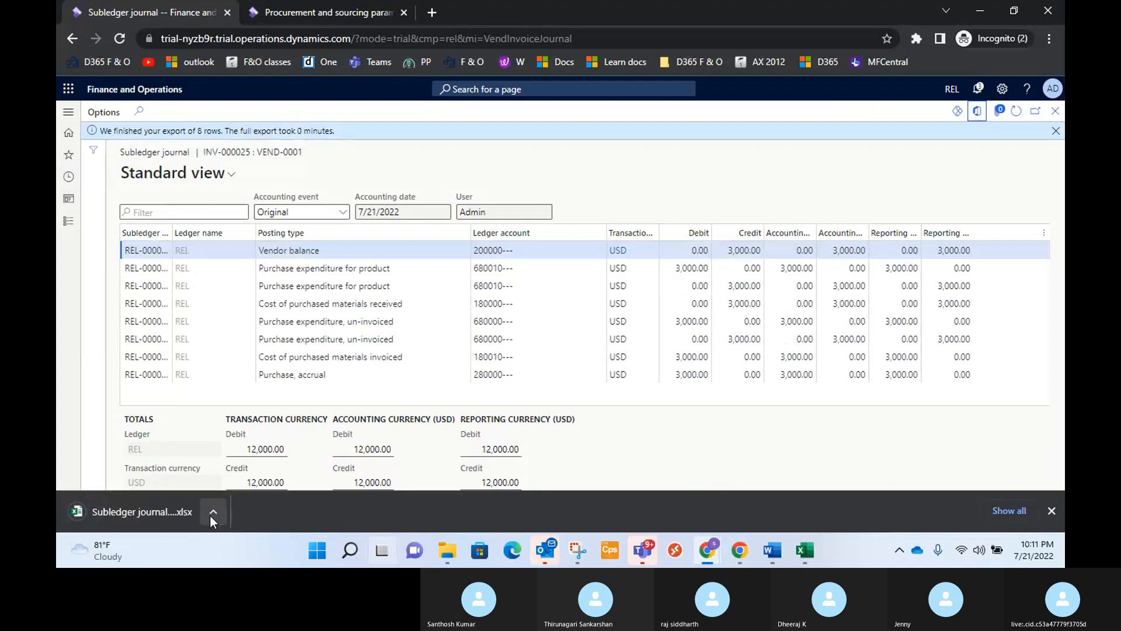
pyautogui.click(211, 515)
pyautogui.click(243, 443)
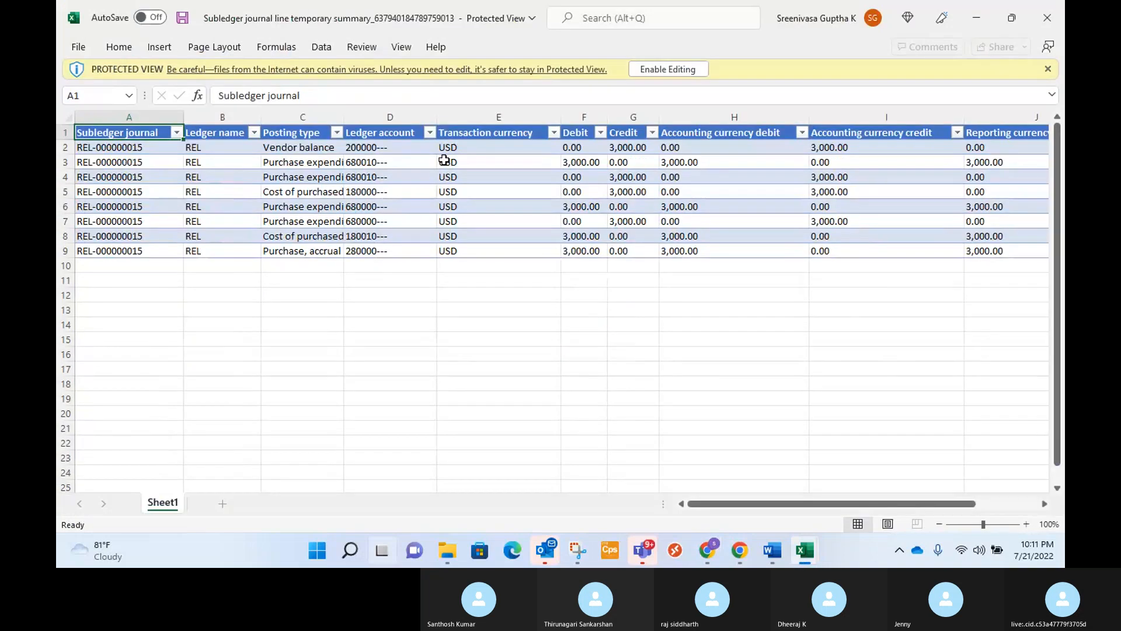
pyautogui.click(668, 69)
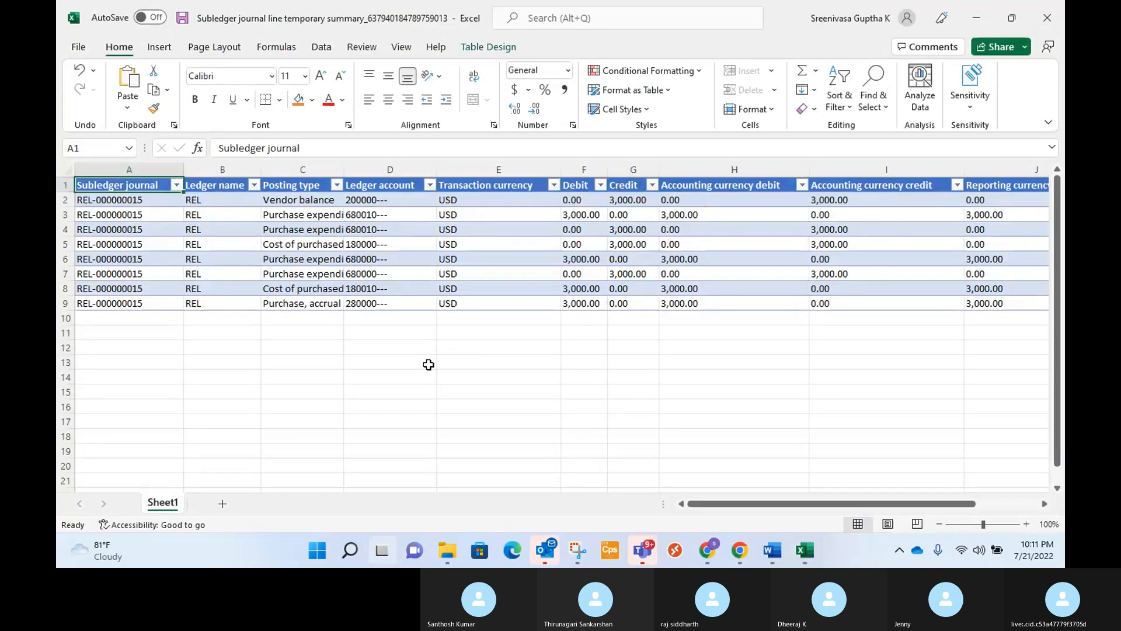
pyautogui.click(409, 377)
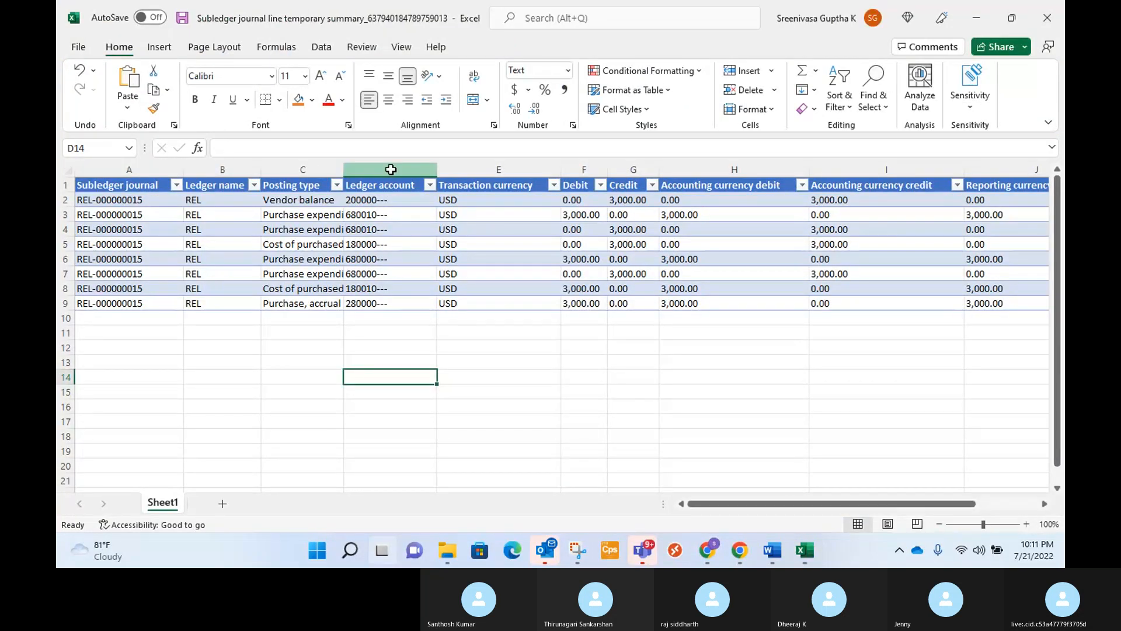
# Hide the Ledger account and Transaction currency columns and widen the Posting type column to fit its text.
pyautogui.moveTo(391, 170); pyautogui.dragTo(566, 175)
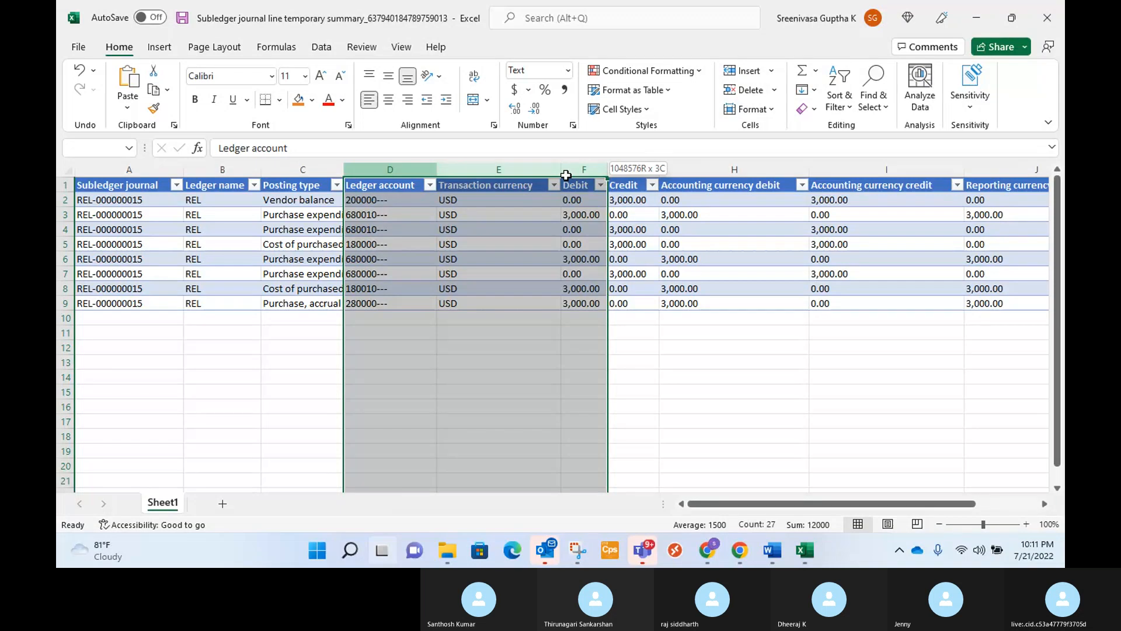
pyautogui.moveTo(566, 176); pyautogui.dragTo(522, 170)
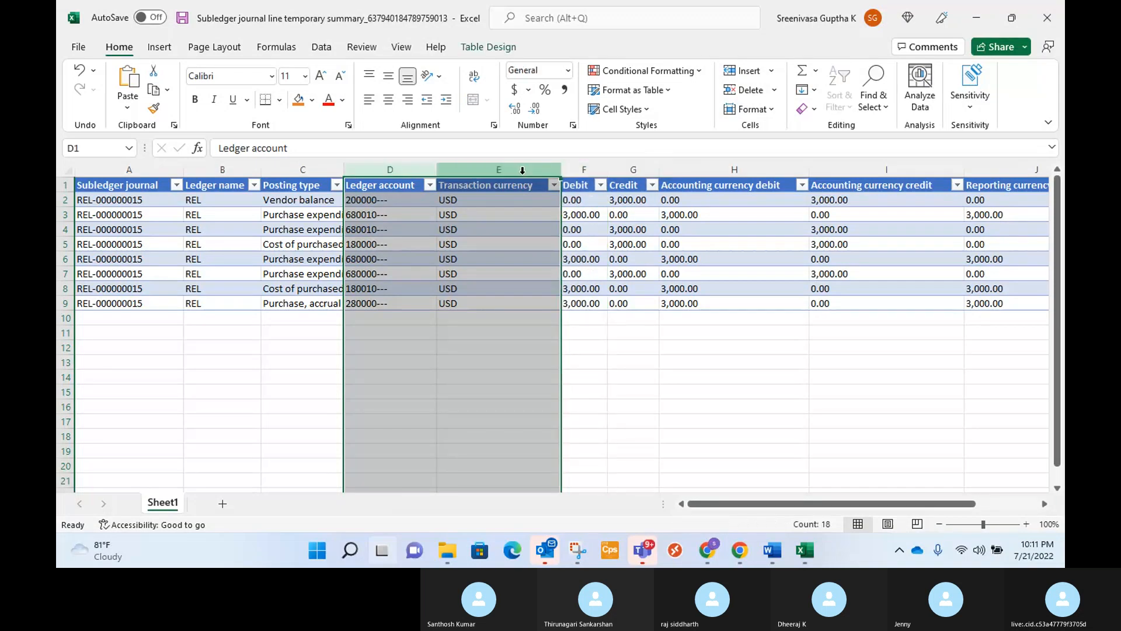
pyautogui.rightClick(522, 171)
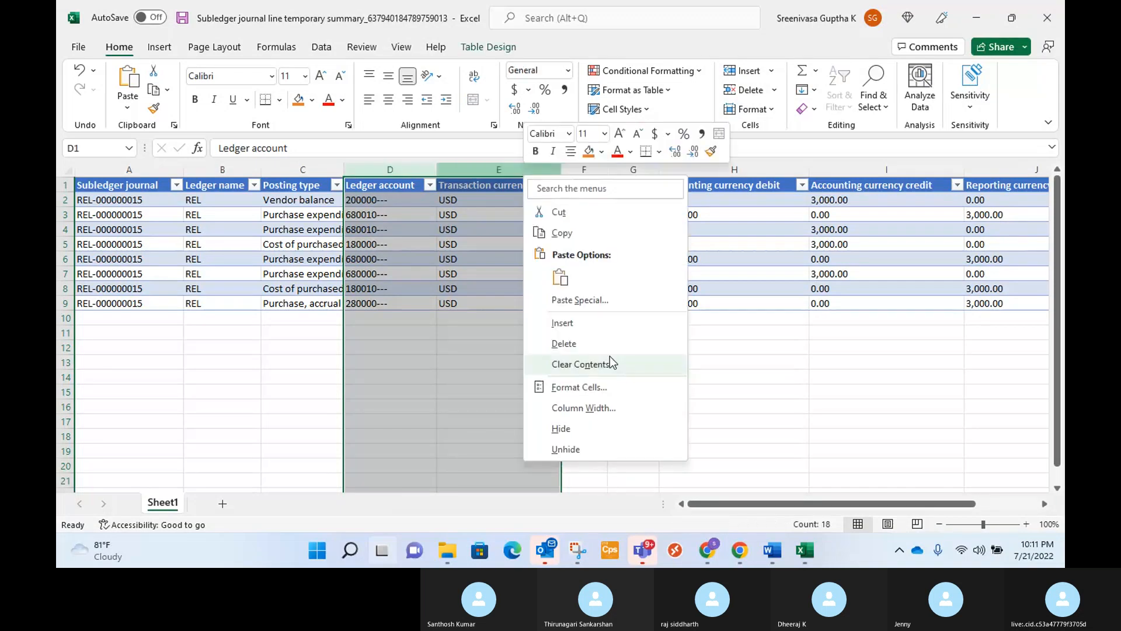
pyautogui.click(590, 428)
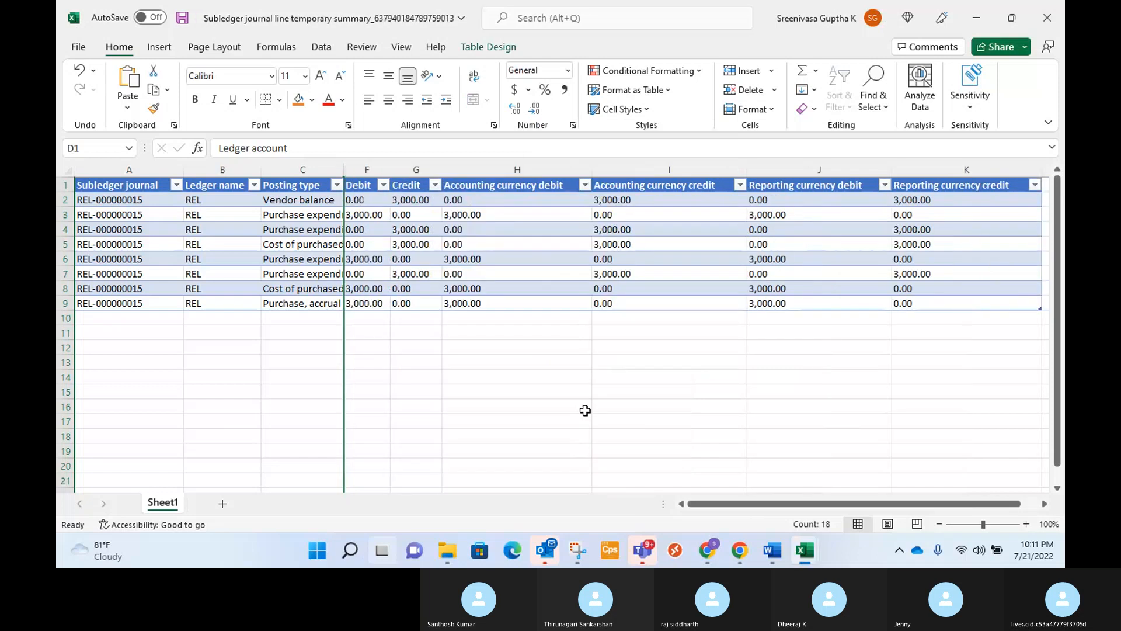
pyautogui.click(561, 391)
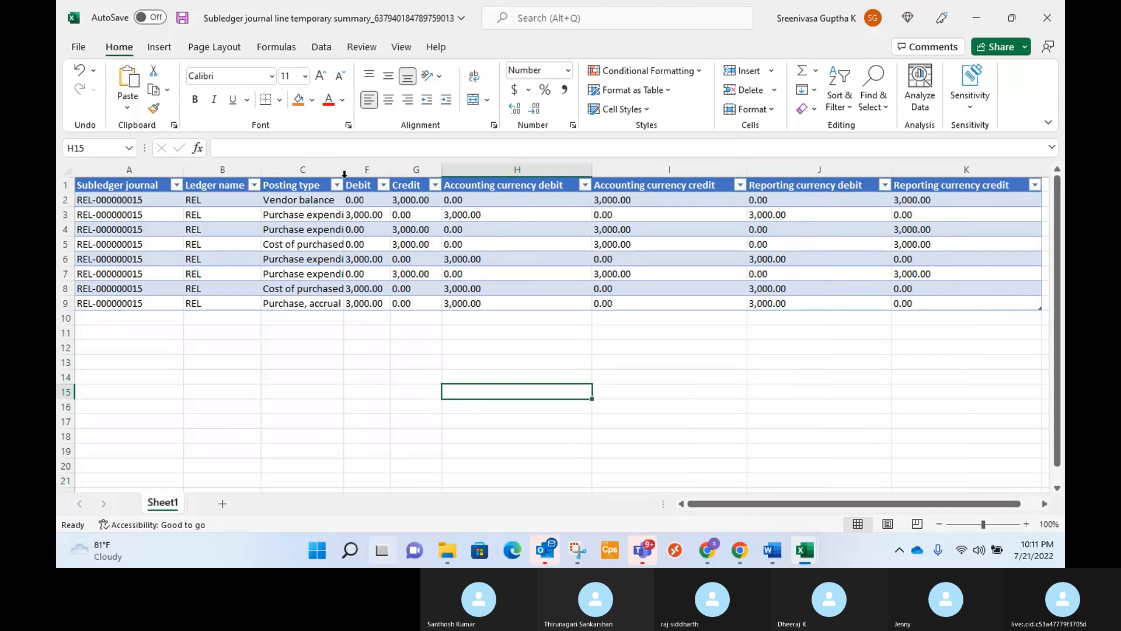
pyautogui.moveTo(344, 176); pyautogui.dragTo(459, 175)
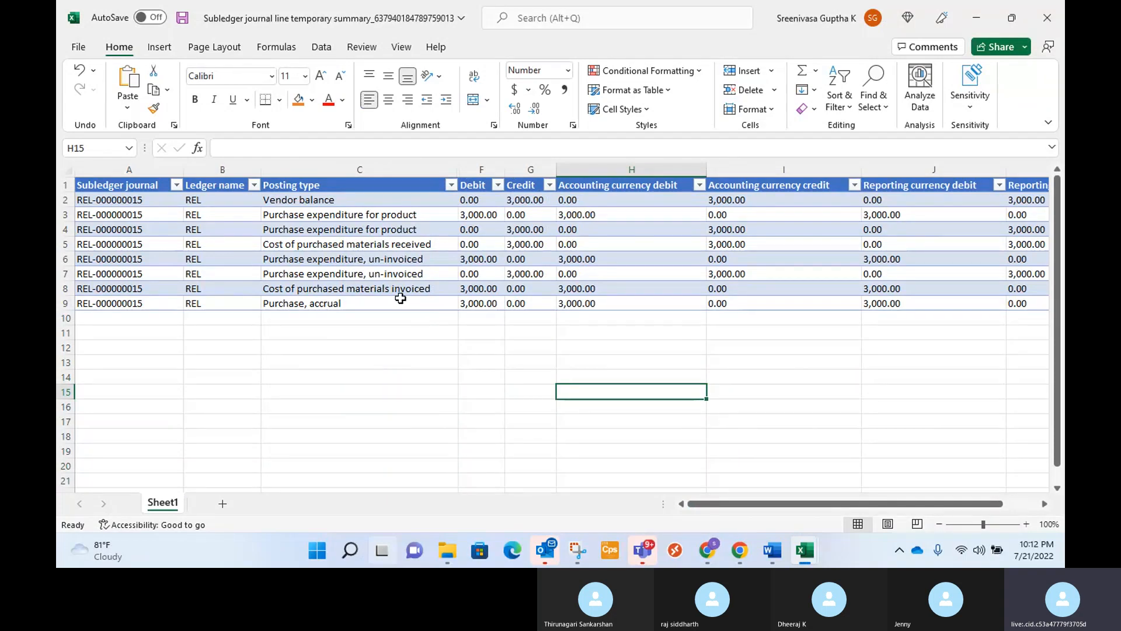
# Fill the Purchase, accrual row and the Cost of purchased materials received row with yellow.
pyautogui.click(358, 307)
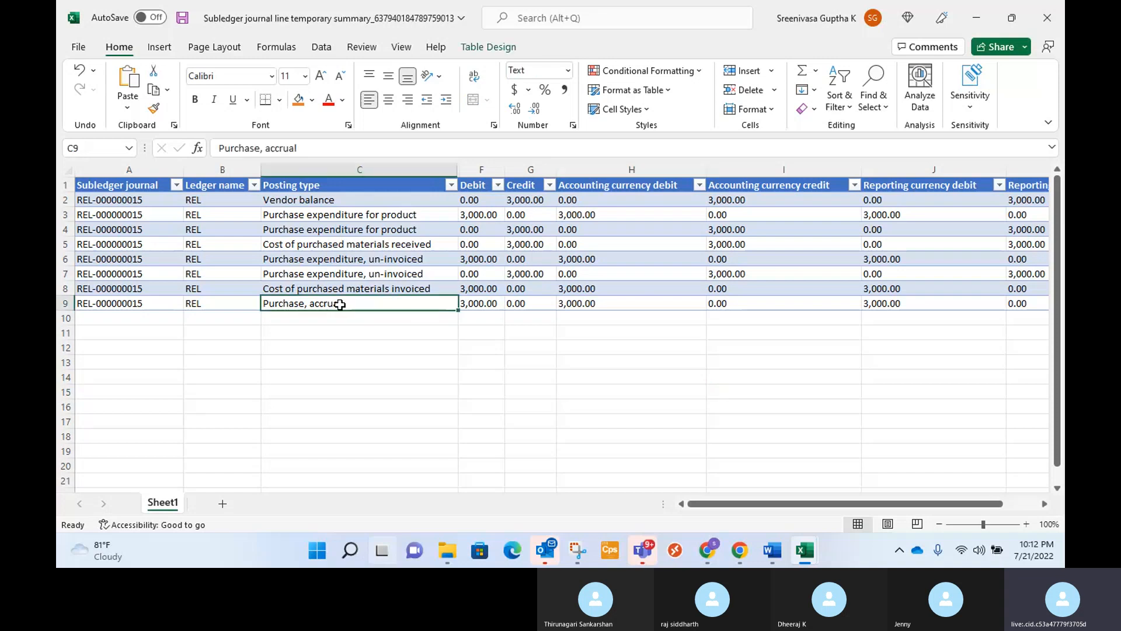
pyautogui.click(62, 304)
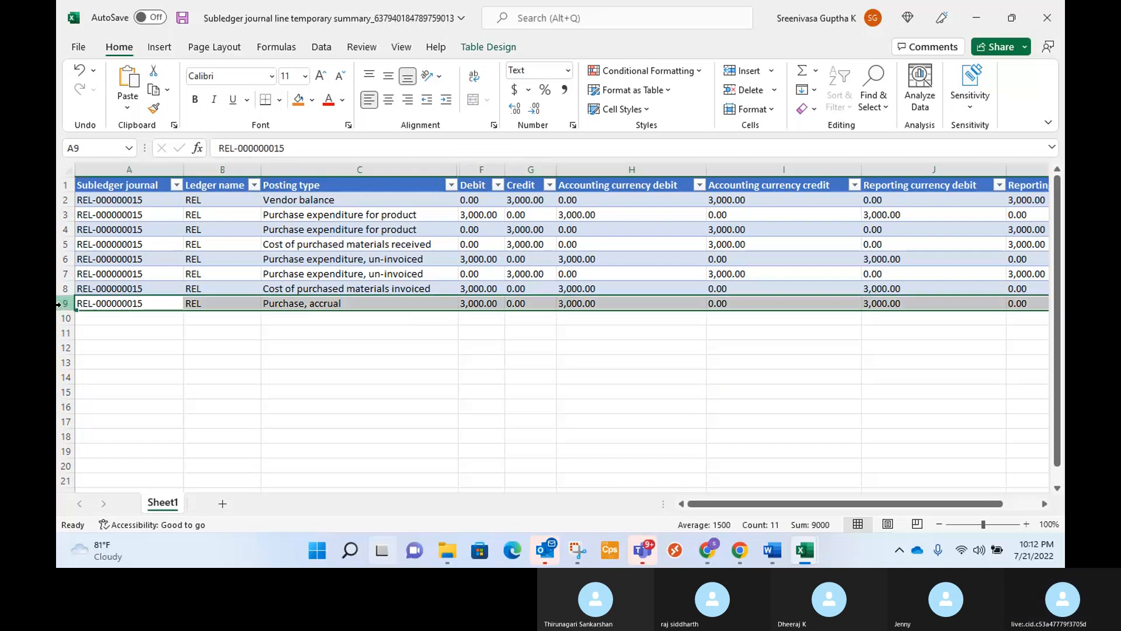
pyautogui.click(311, 102)
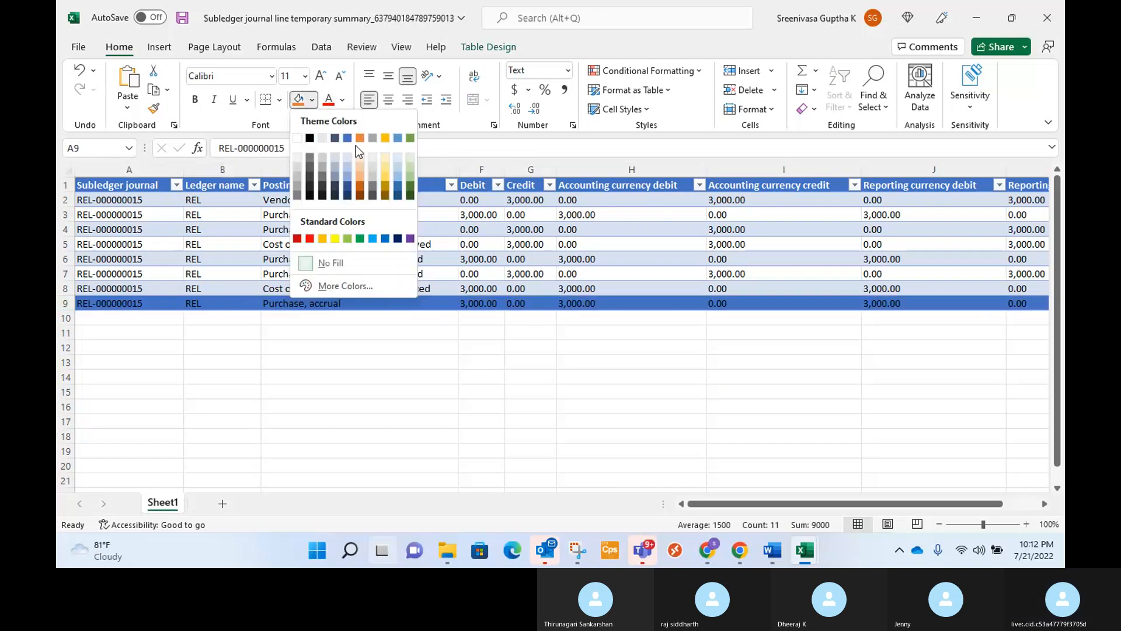
pyautogui.click(335, 239)
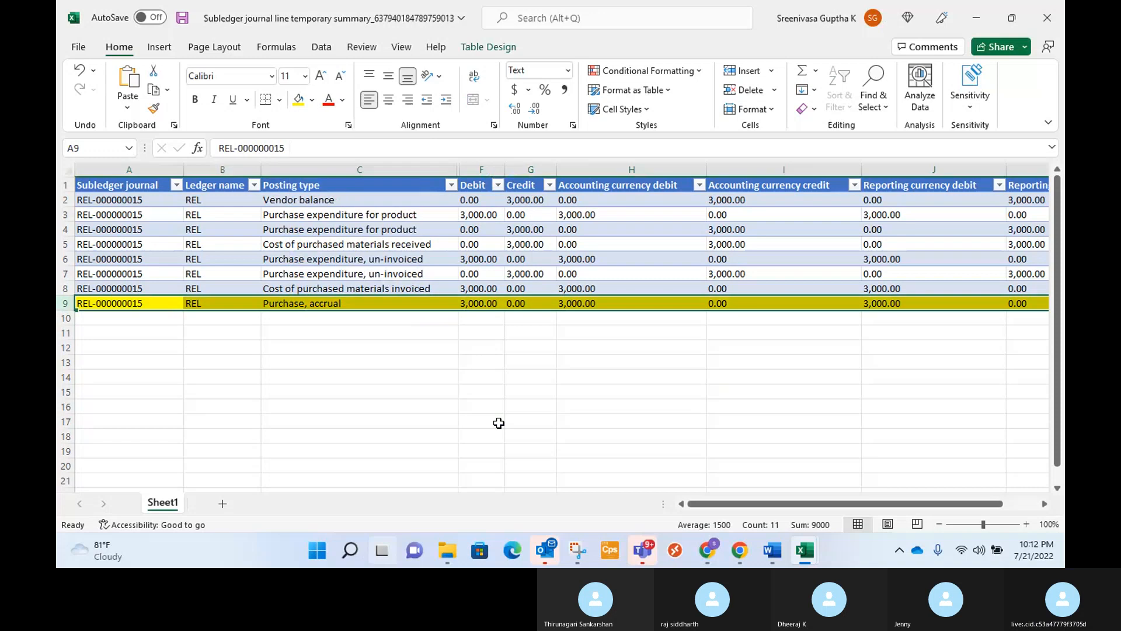
pyautogui.click(481, 391)
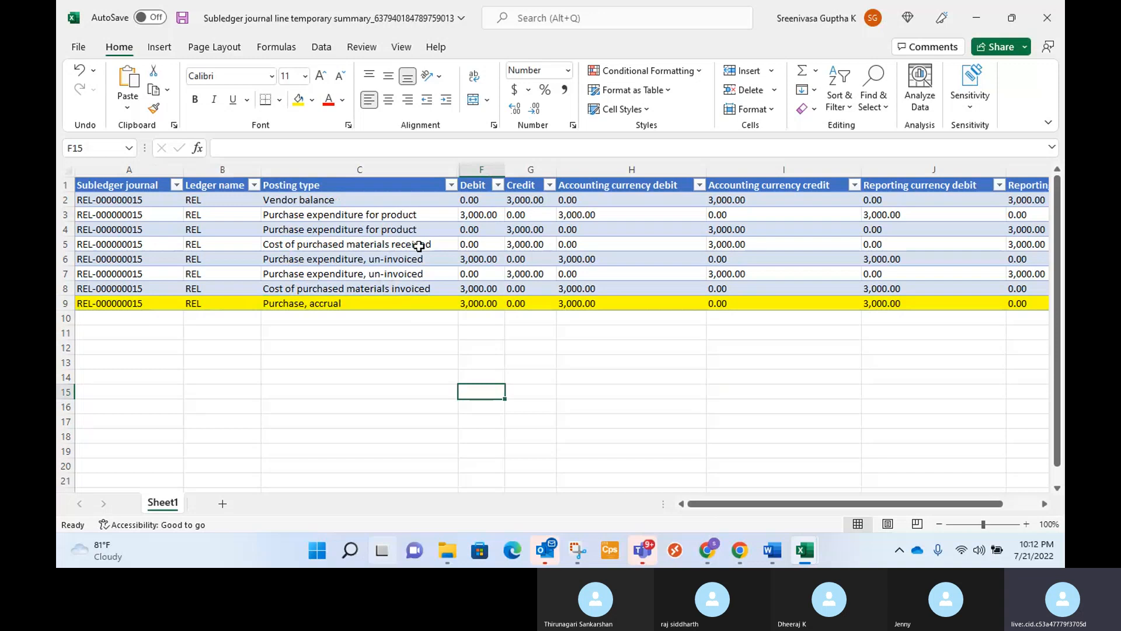
pyautogui.click(77, 244)
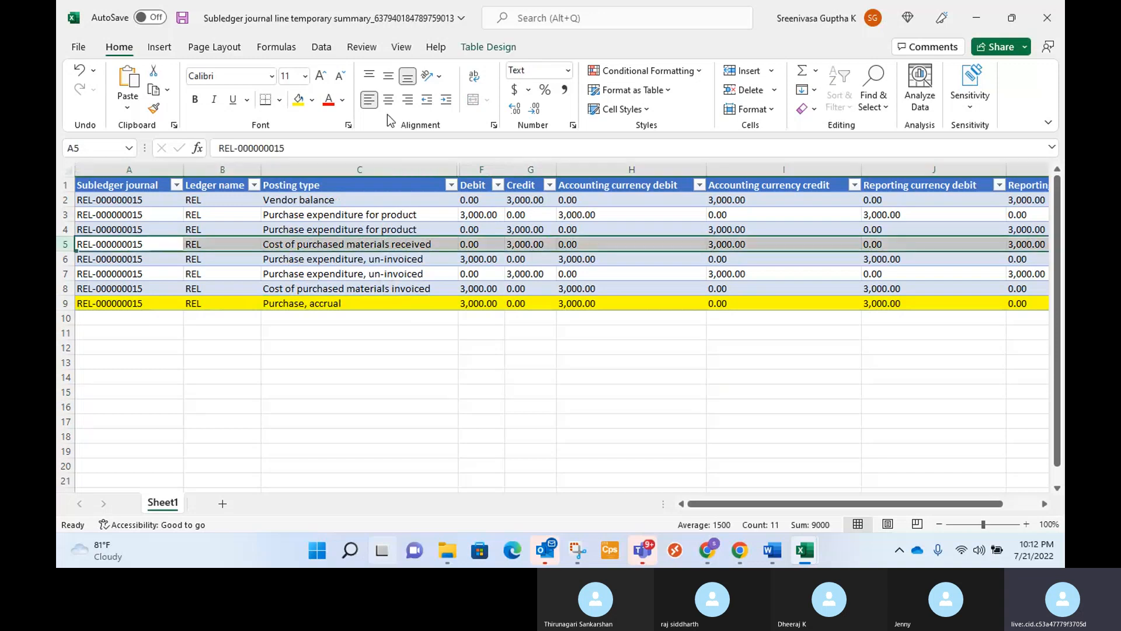
pyautogui.click(299, 104)
pyautogui.click(405, 406)
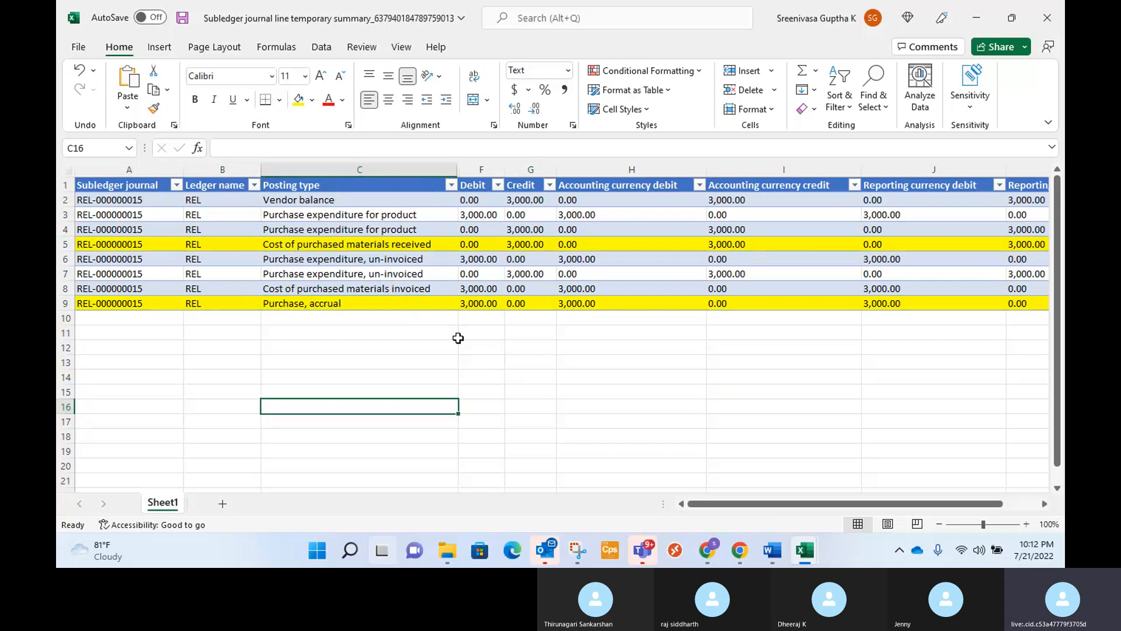
# Compare the highlighted invoice rows with the yellow inventory received and accrued purchases entries in the General journal entry workbook.
pyautogui.press('alt')
pyautogui.hotkey('alt', 'Tab')
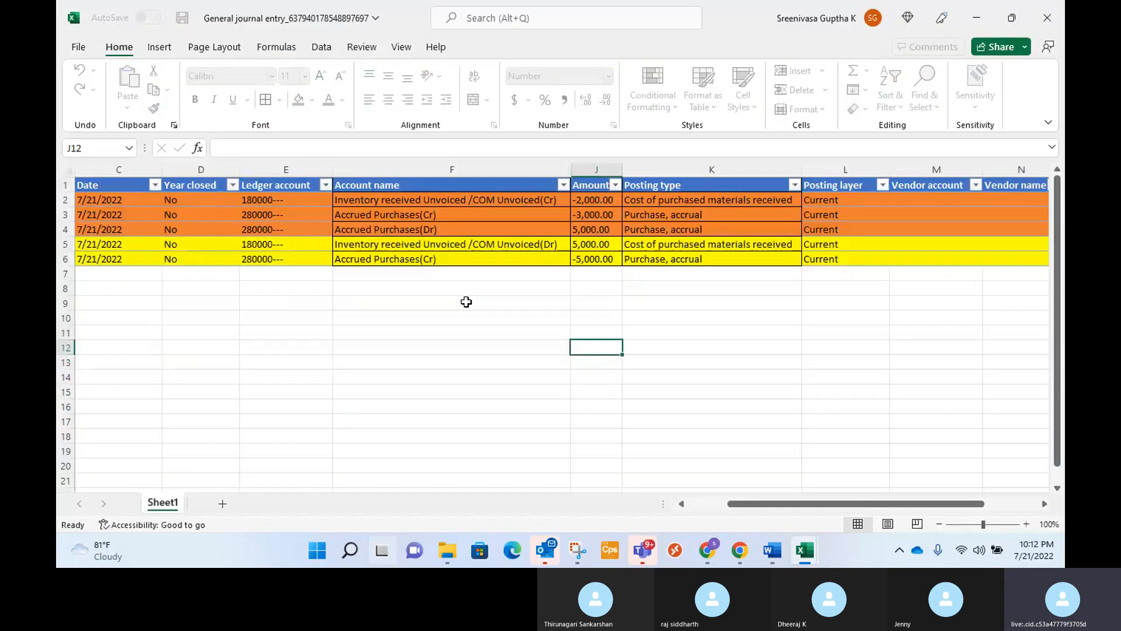
pyautogui.click(399, 244)
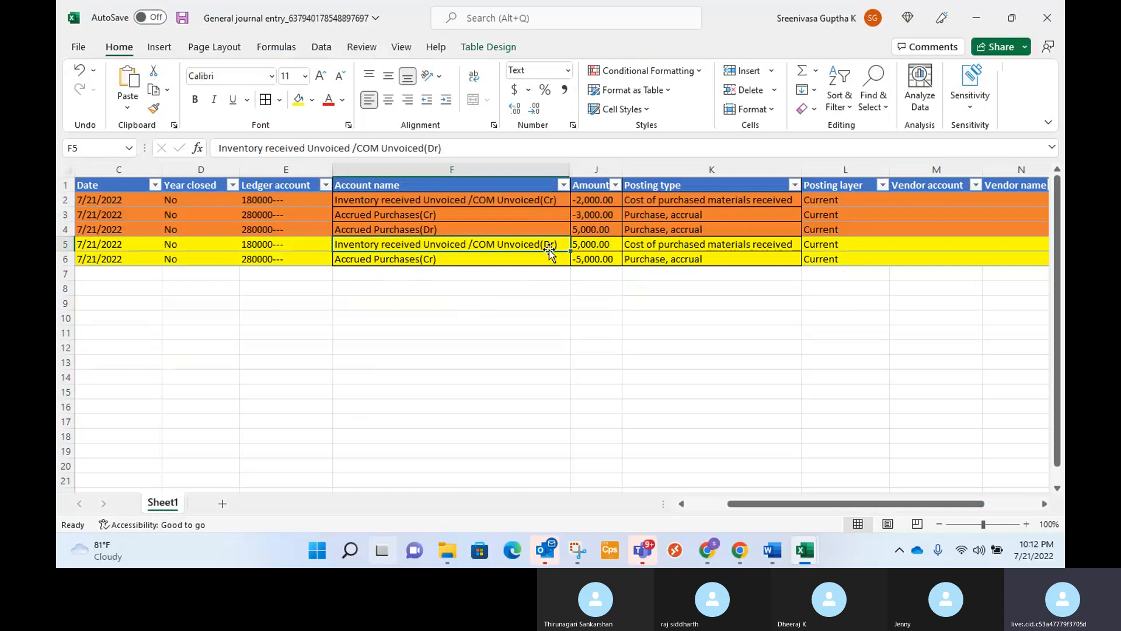
pyautogui.click(485, 259)
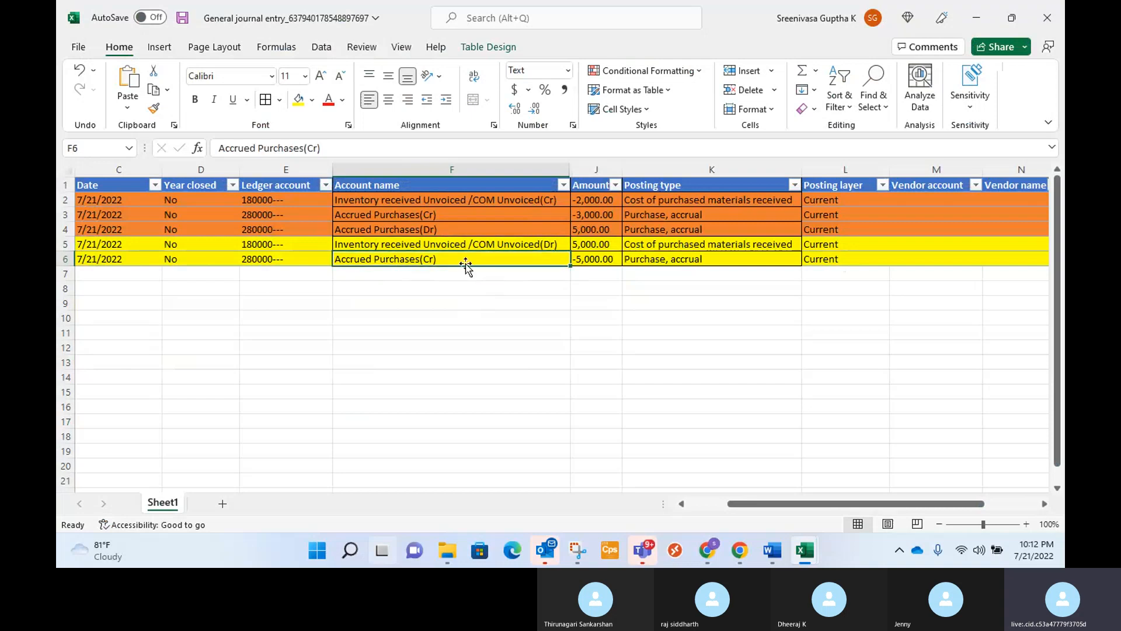
pyautogui.hotkey('alt', 'Tab')
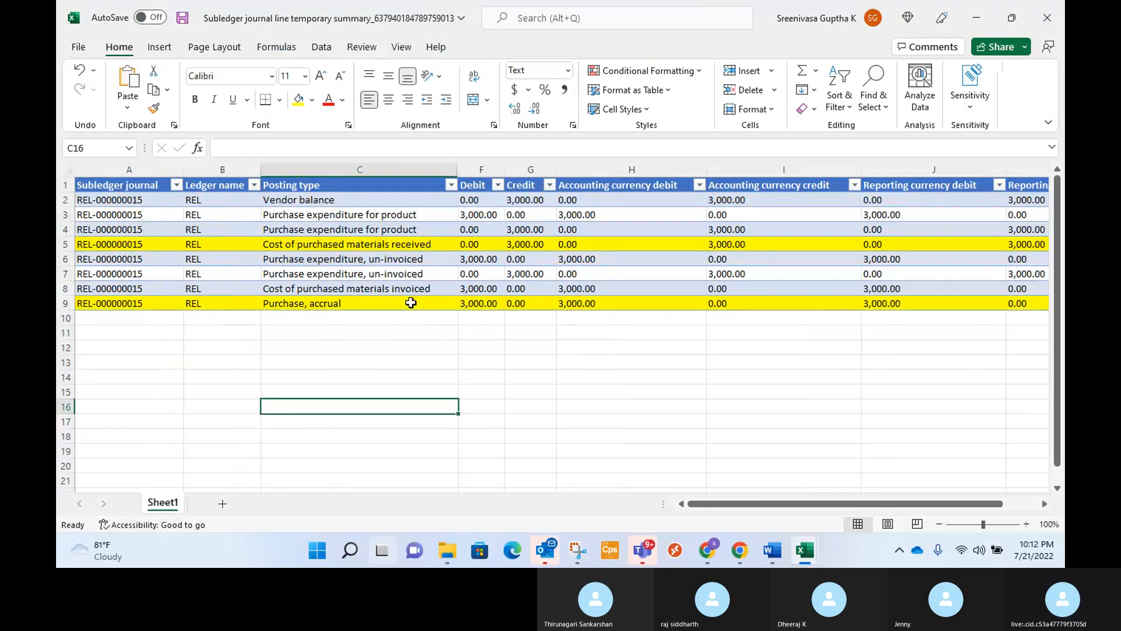
pyautogui.hotkey('alt', 'Tab')
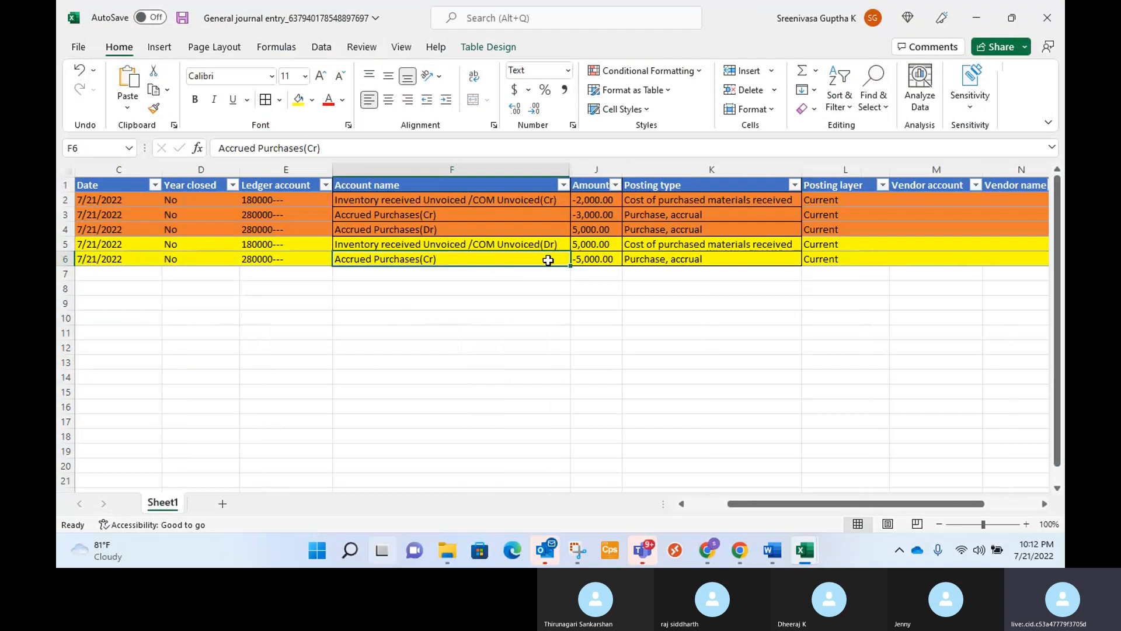
pyautogui.hotkey('alt', 'Tab')
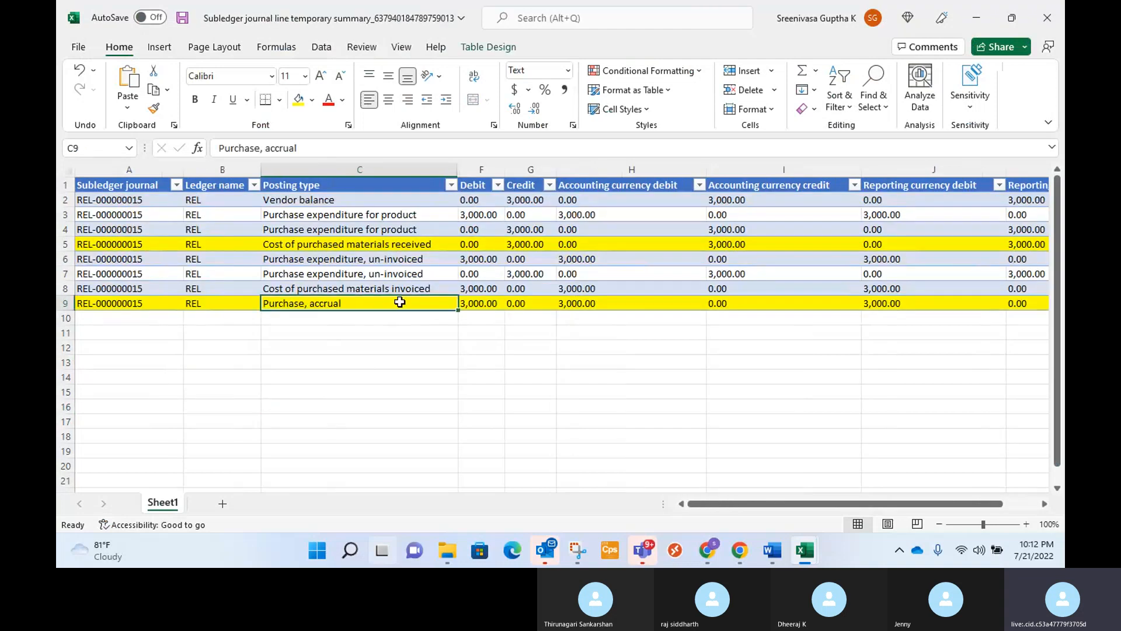
# Examine the Cost of purchased materials received row in the subledger workbook and dismiss the Outlook notification.
pyautogui.click(451, 244)
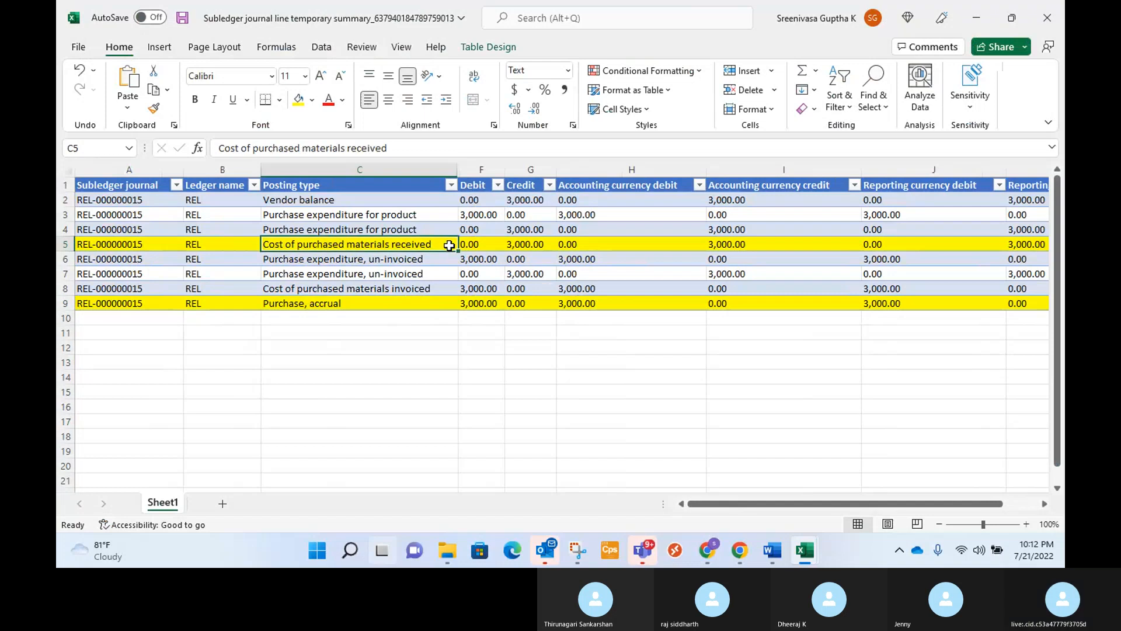
pyautogui.doubleClick(435, 246)
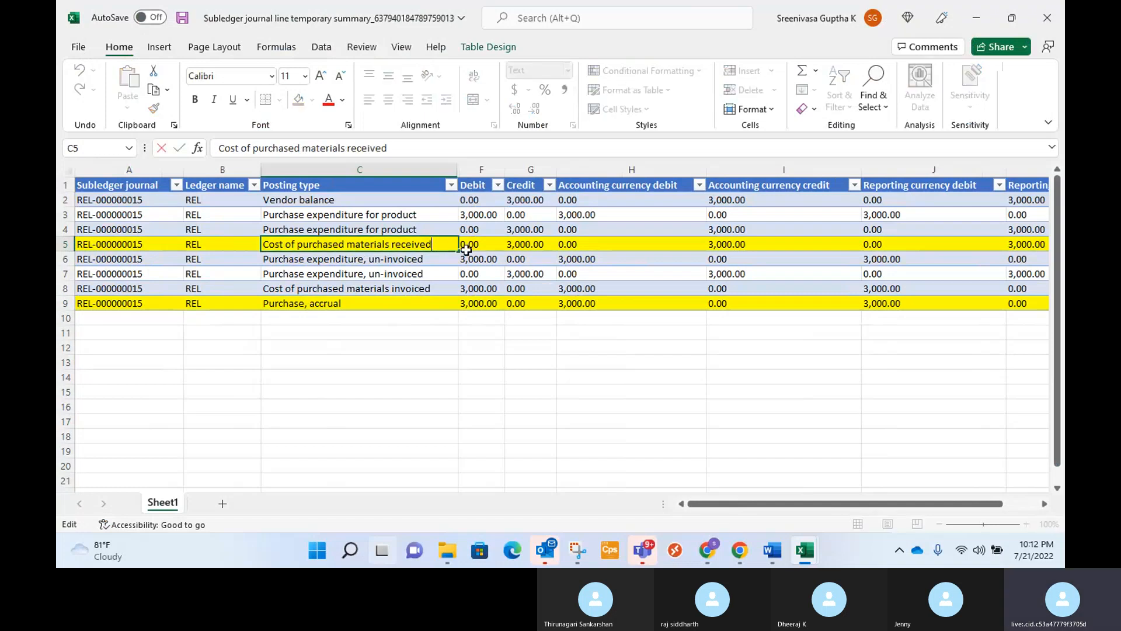
pyautogui.click(409, 348)
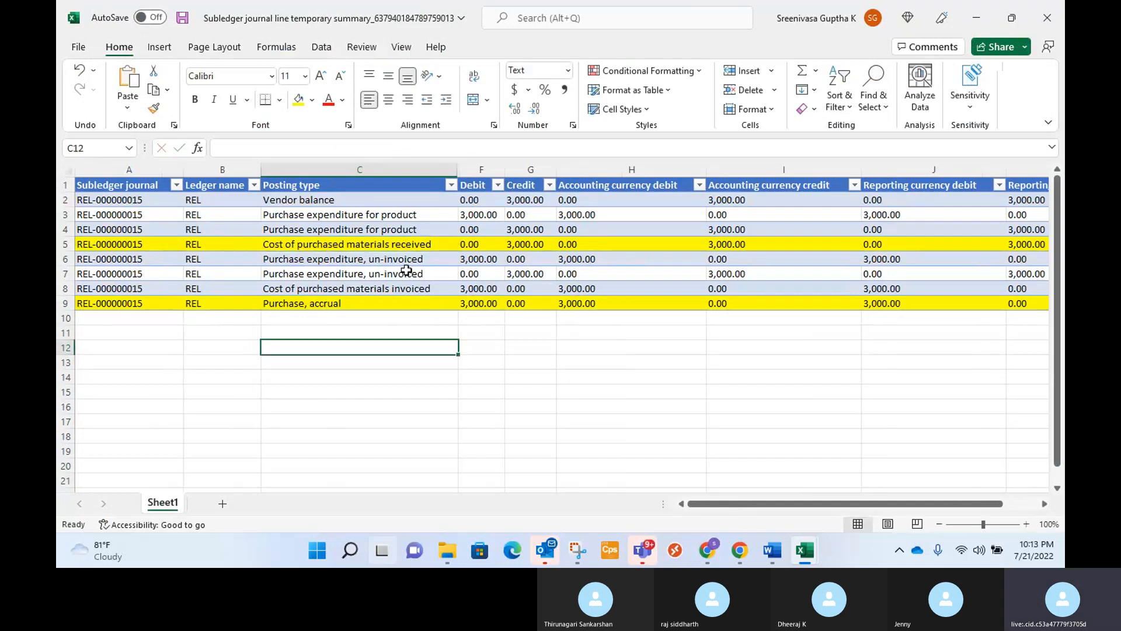
pyautogui.click(437, 247)
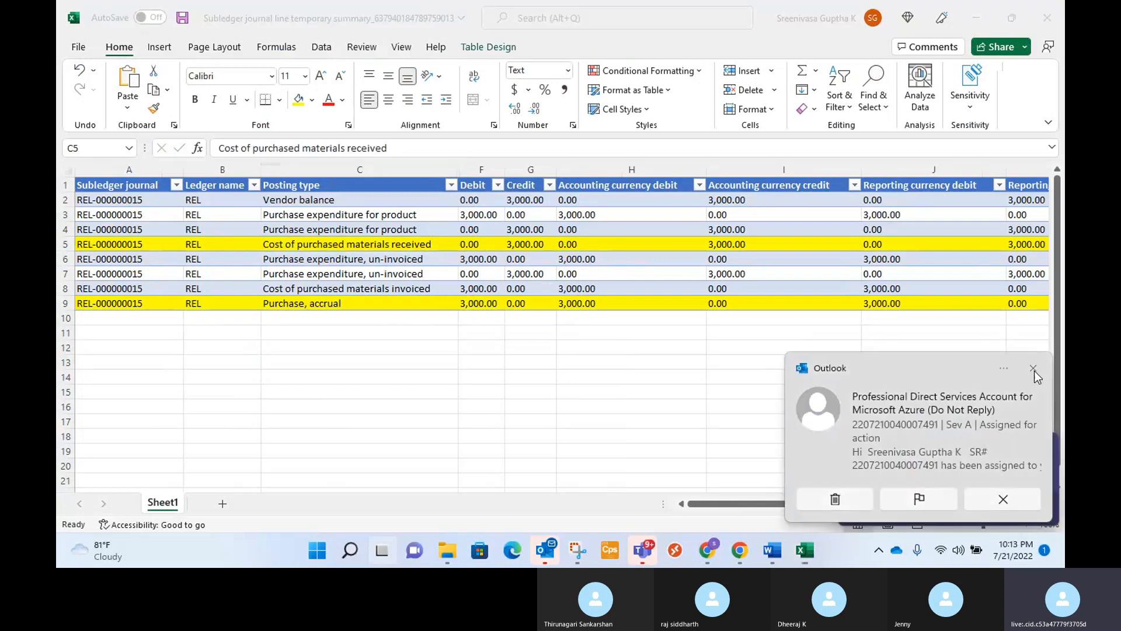
pyautogui.click(1033, 369)
pyautogui.click(1046, 451)
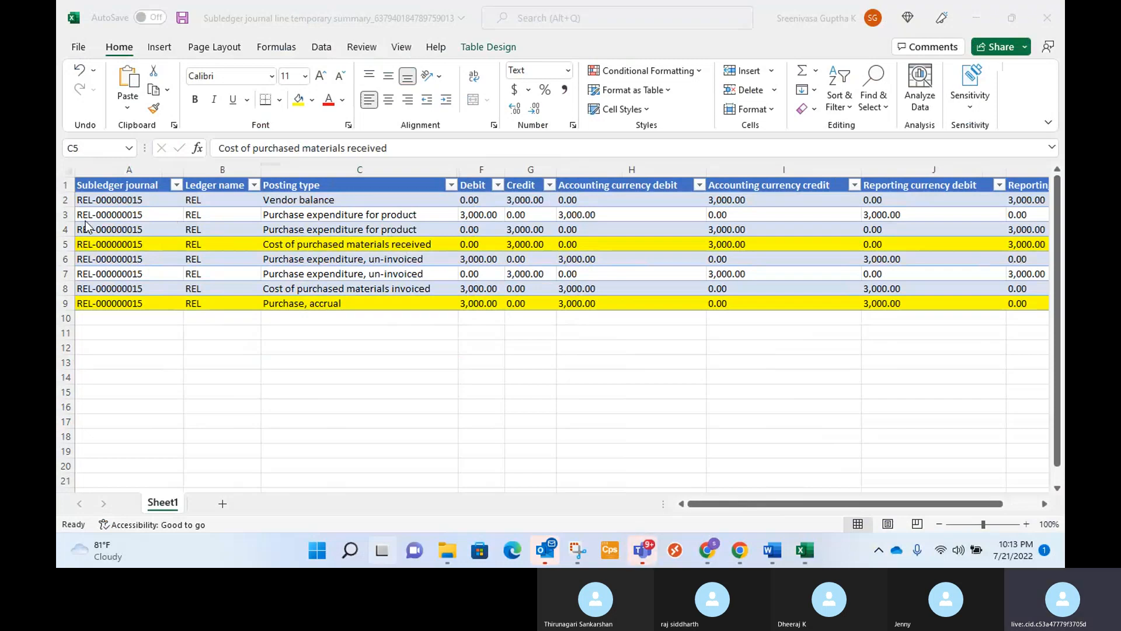
pyautogui.click(61, 212)
pyautogui.click(61, 214)
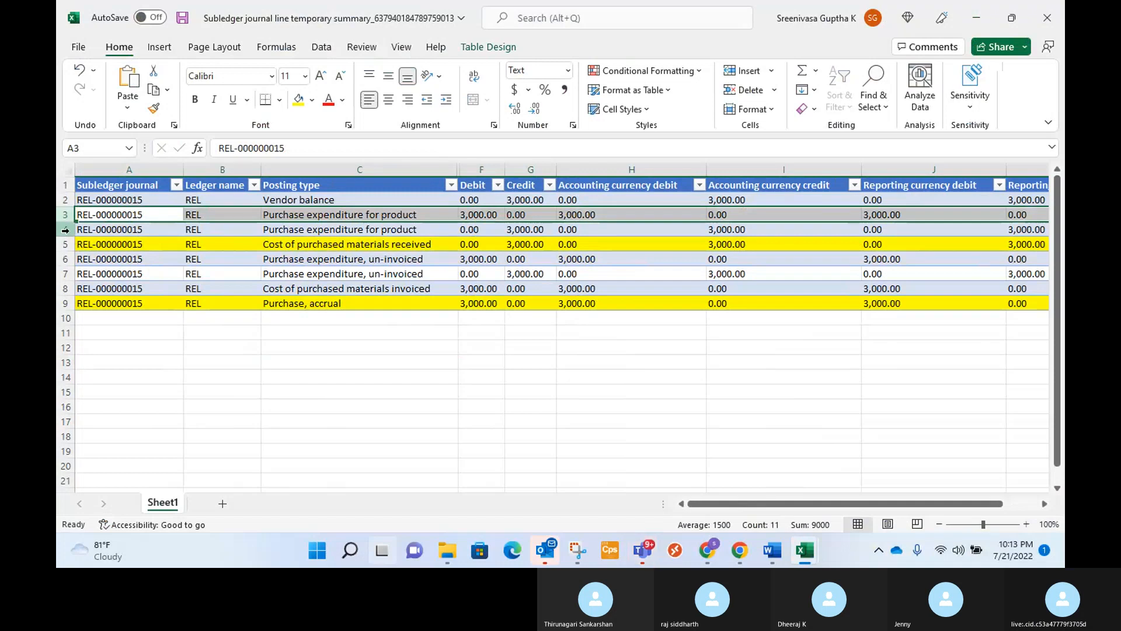
pyautogui.keyDown('shift'); pyautogui.click(66, 230); pyautogui.keyUp('shift')
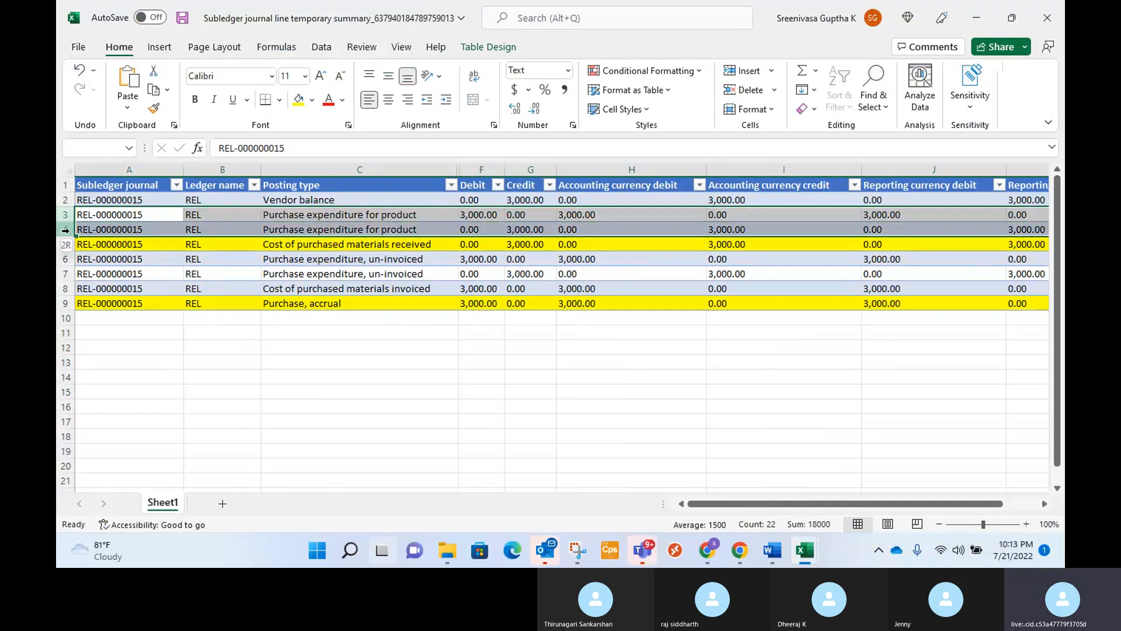
pyautogui.keyDown('shift'); pyautogui.click(66, 260); pyautogui.keyUp('shift')
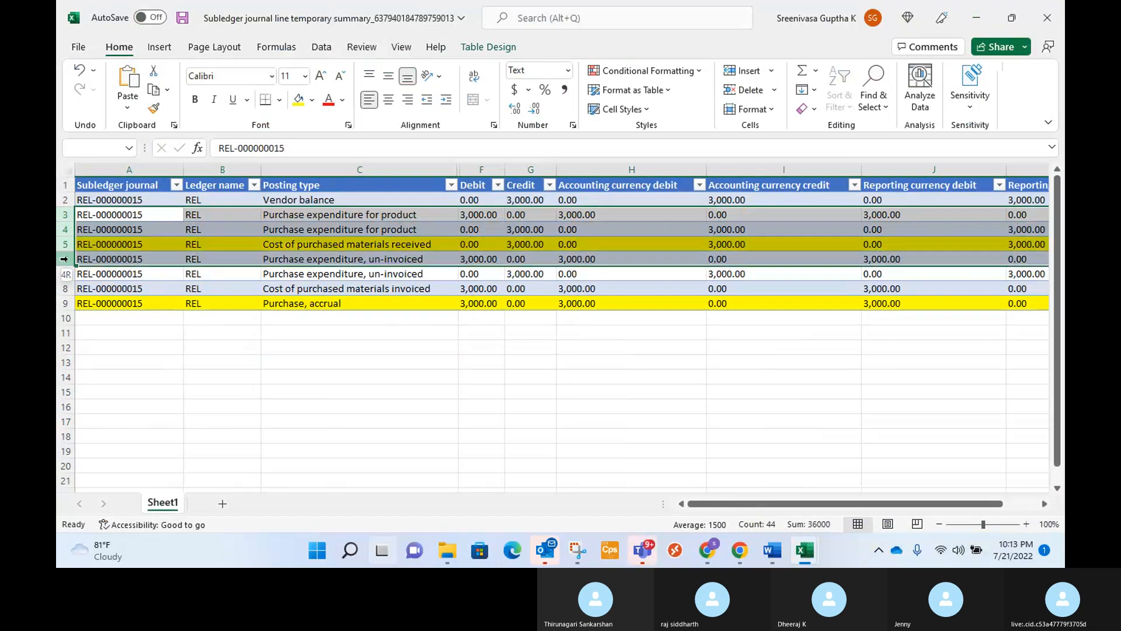
pyautogui.hotkey('alt', 'Tab')
pyautogui.click(219, 360)
# Fill both Purchase expenditure for product rows and both Purchase expenditure, un-invoiced rows with black.
pyautogui.moveTo(63, 214); pyautogui.dragTo(68, 227)
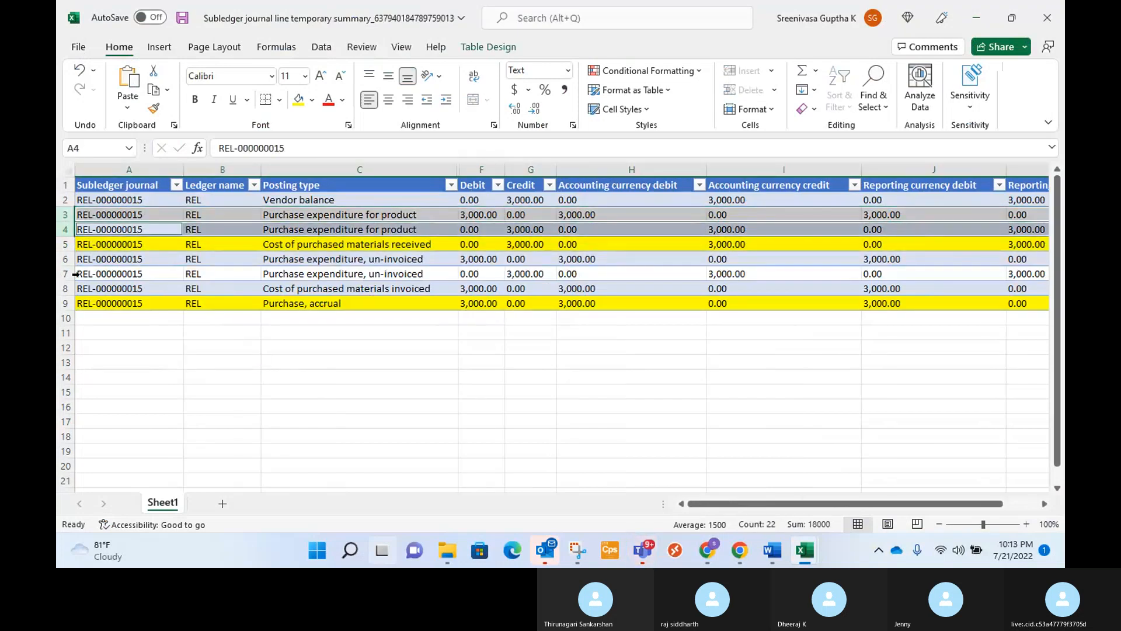
pyautogui.keyDown('ctrl'); pyautogui.click(65, 259); pyautogui.keyUp('ctrl')
pyautogui.keyDown('ctrl'); pyautogui.click(65, 274); pyautogui.keyUp('ctrl')
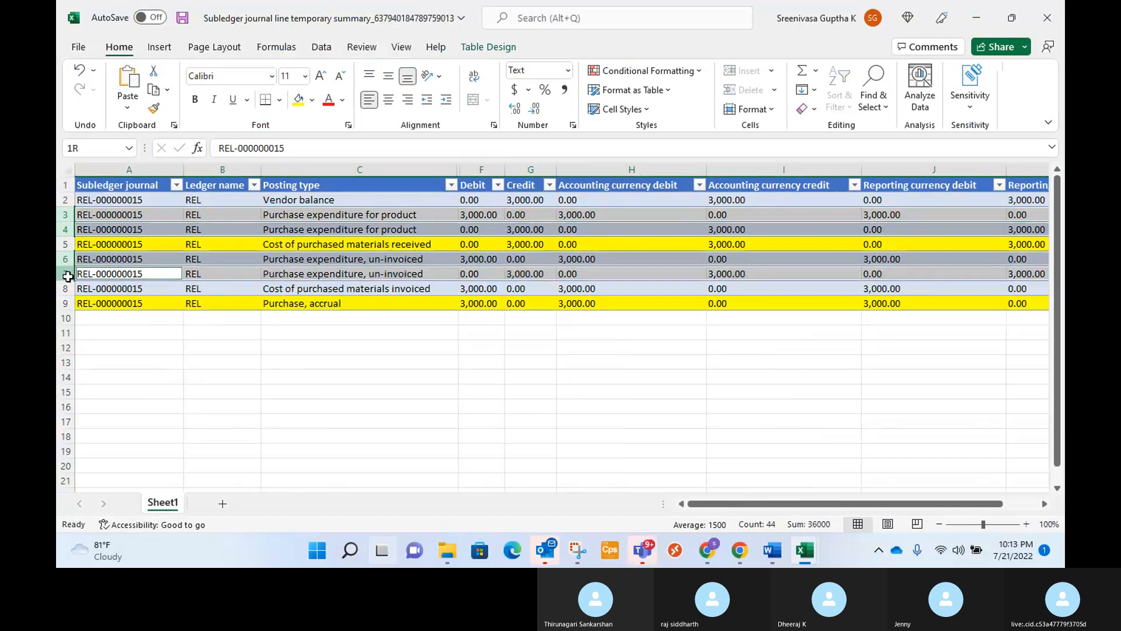
pyautogui.click(311, 101)
pyautogui.click(328, 136)
pyautogui.click(423, 376)
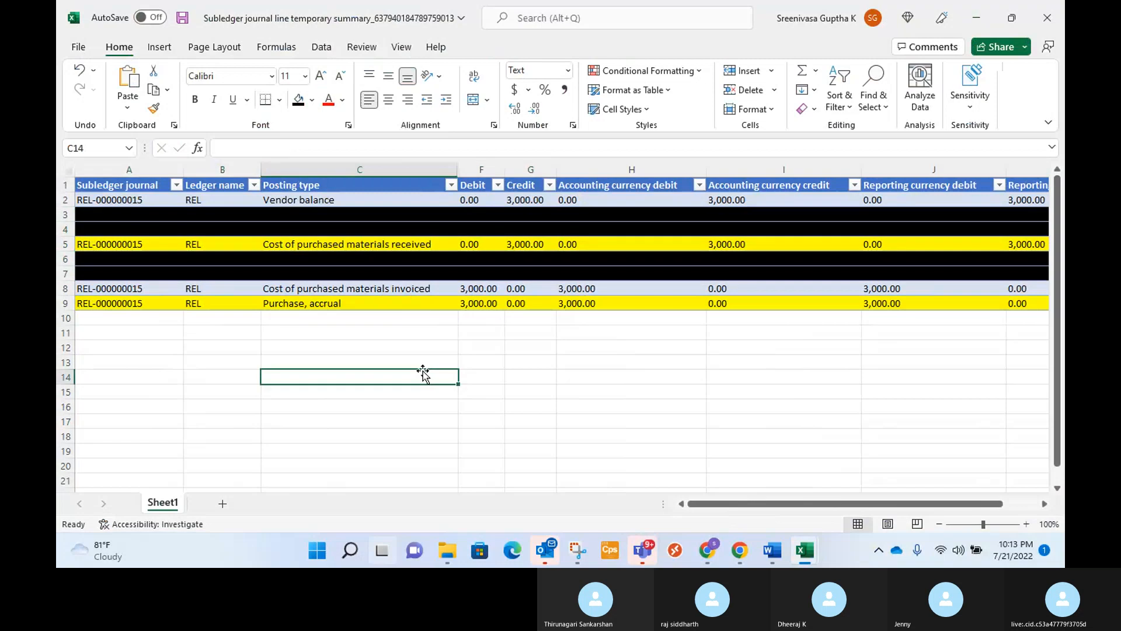
# Dismiss the chat notification and fill the Vendor balance and Cost of purchased materials invoiced rows with orange.
pyautogui.click(358, 291)
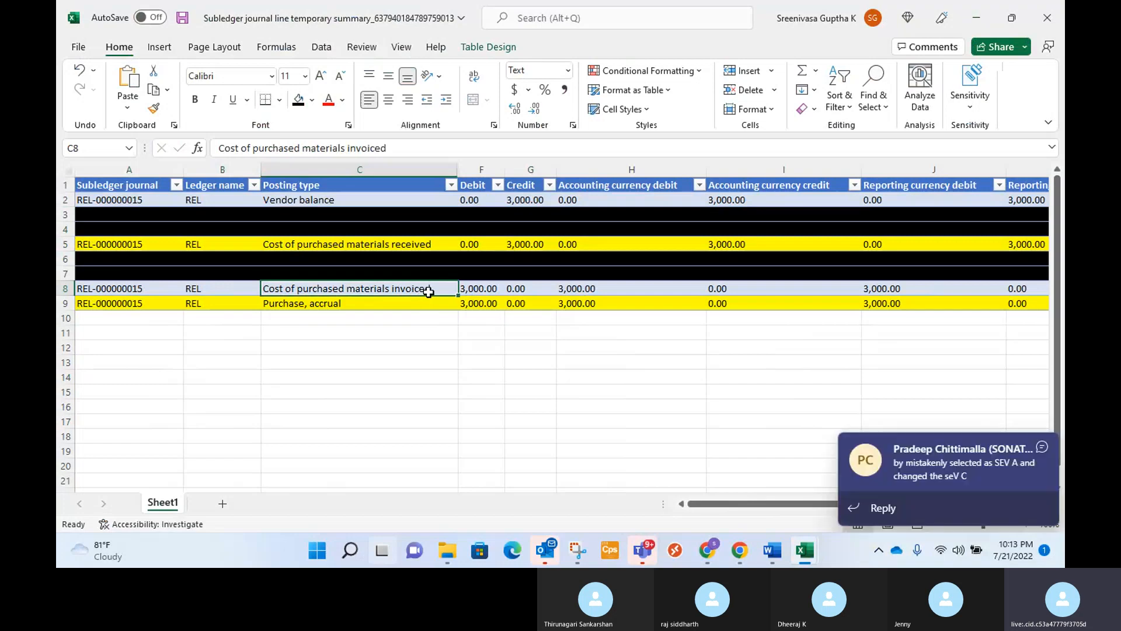
pyautogui.click(1042, 450)
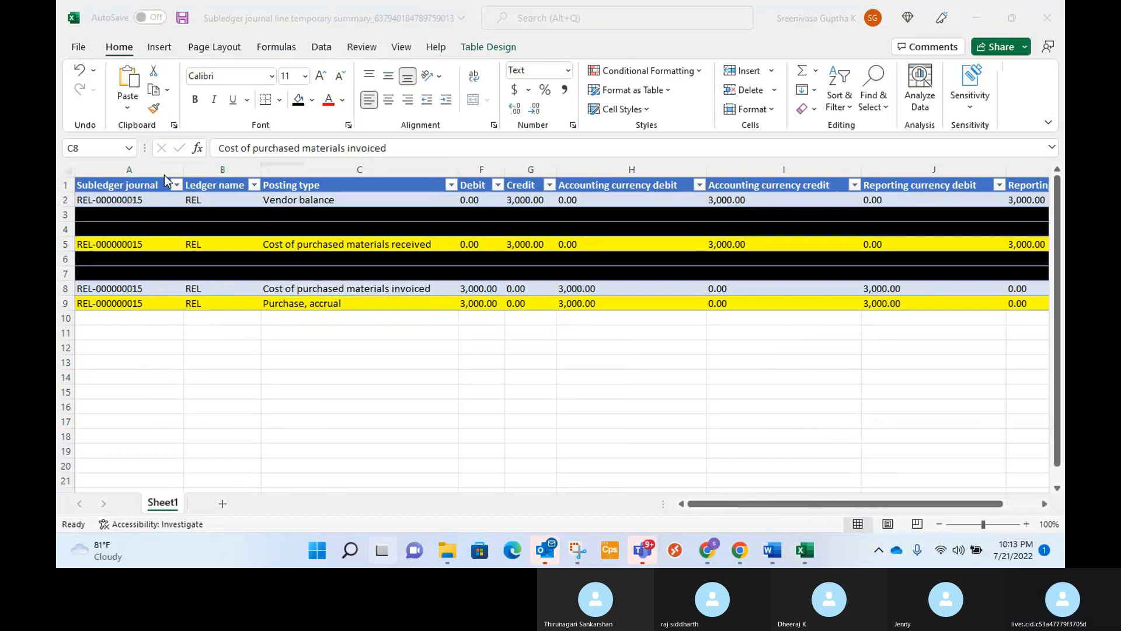
pyautogui.click(352, 200)
pyautogui.doubleClick(352, 199)
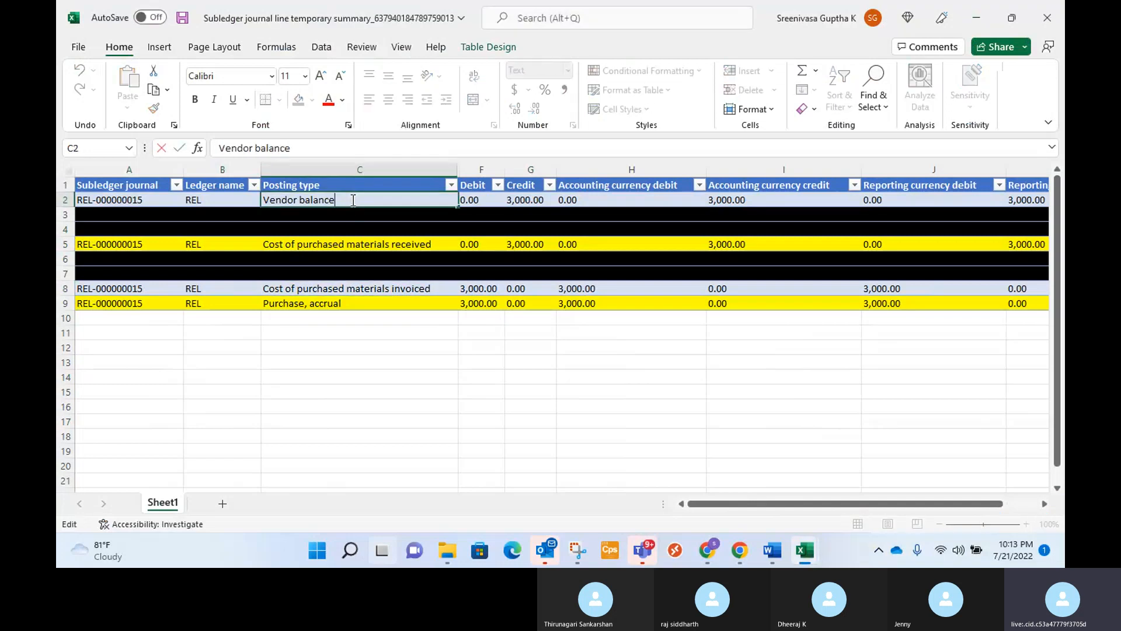
pyautogui.click(65, 288)
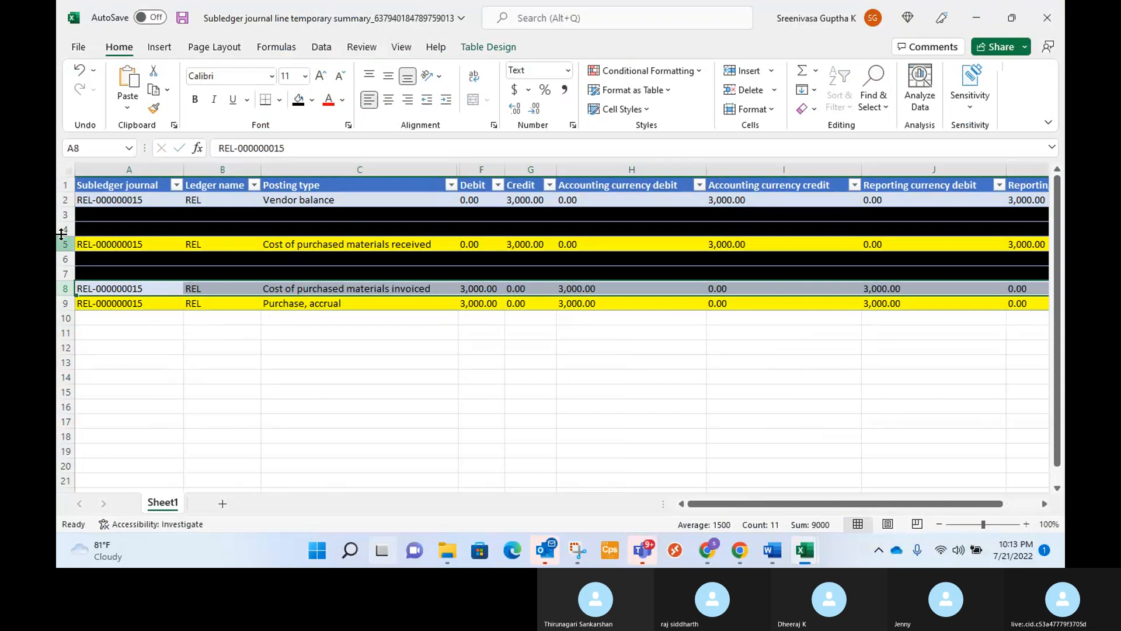
pyautogui.keyDown('ctrl'); pyautogui.click(66, 201); pyautogui.keyUp('ctrl')
pyautogui.click(312, 100)
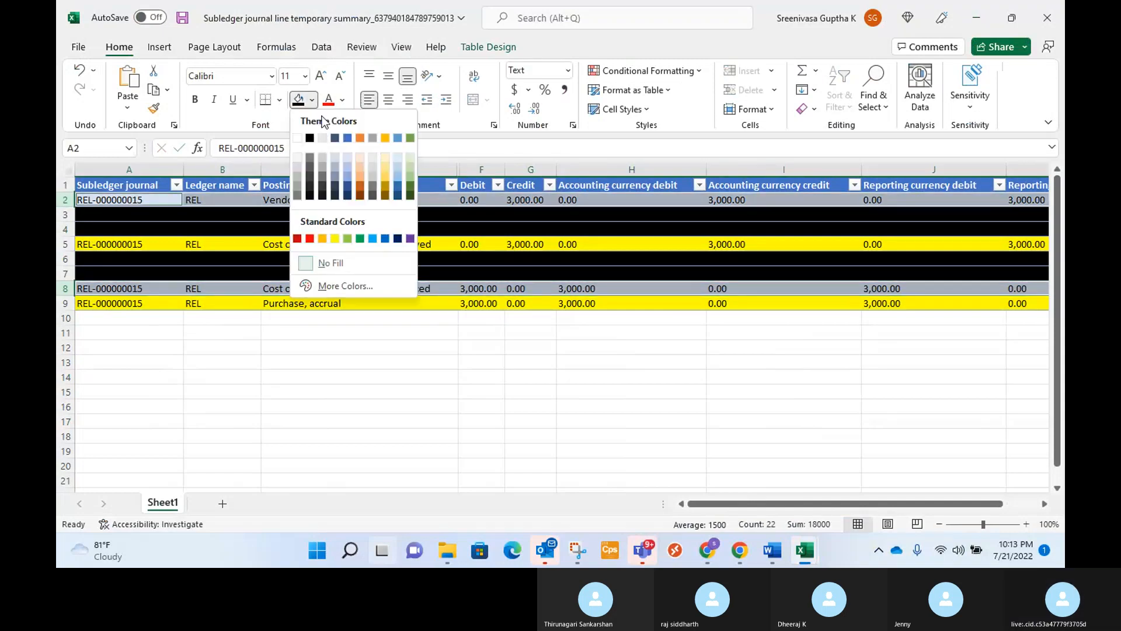
pyautogui.click(362, 144)
pyautogui.click(336, 390)
pyautogui.moveTo(336, 390); pyautogui.dragTo(334, 378)
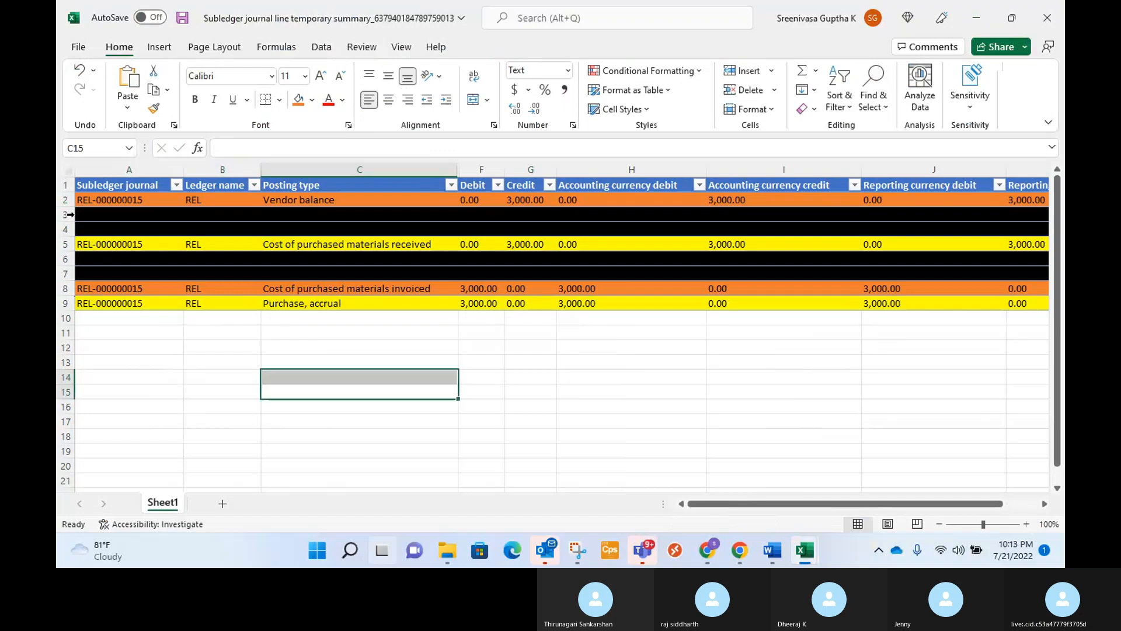
# Hide the four black-filled rows, 3, 4, 6 and 7.
pyautogui.moveTo(69, 215); pyautogui.dragTo(69, 229)
pyautogui.rightClick(69, 229)
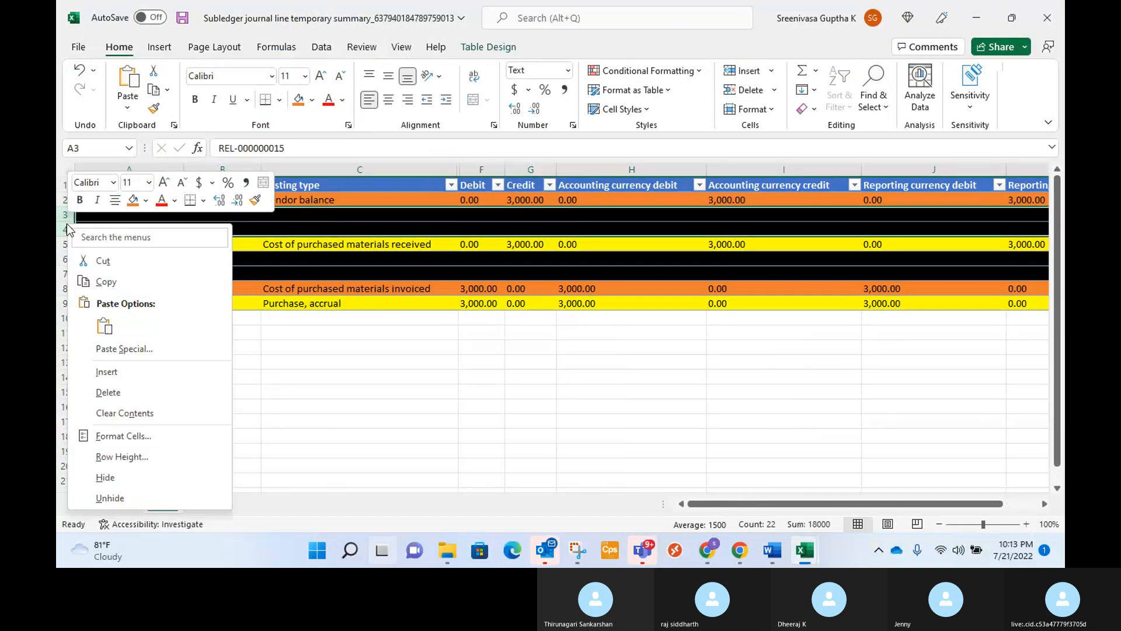
pyautogui.click(139, 476)
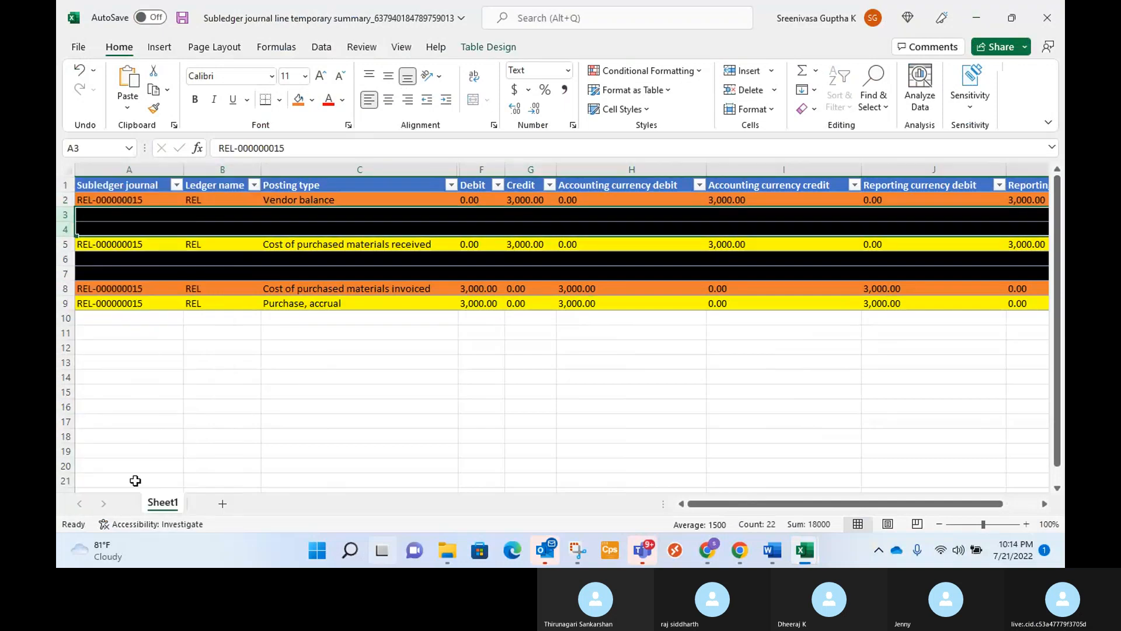
pyautogui.moveTo(66, 229); pyautogui.dragTo(64, 217)
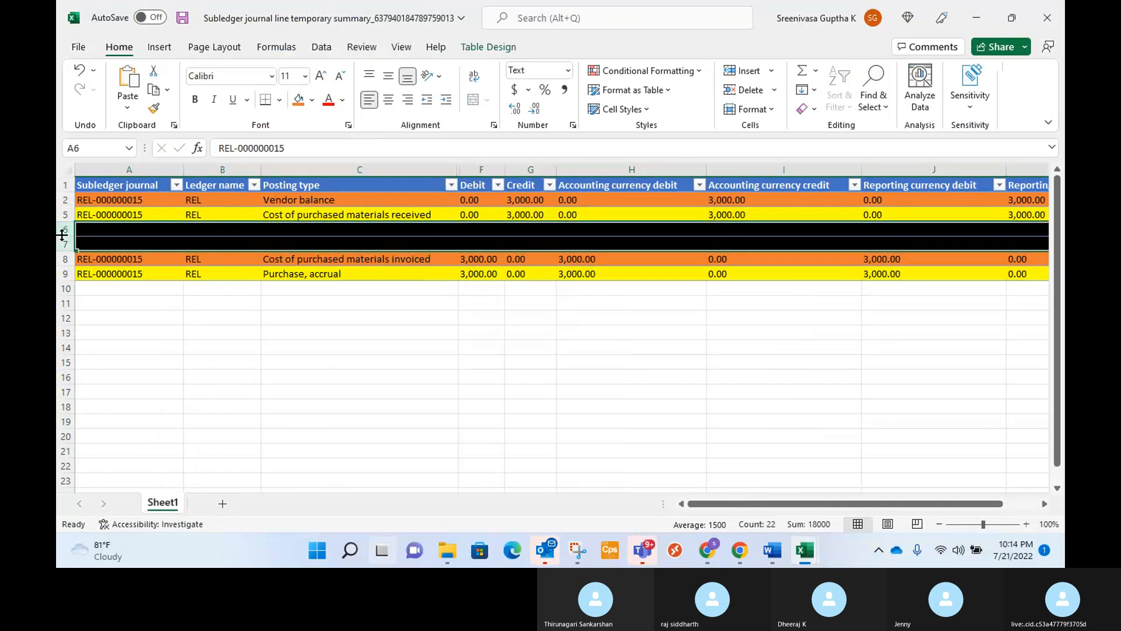
pyautogui.rightClick(66, 229)
pyautogui.click(138, 490)
pyautogui.click(388, 379)
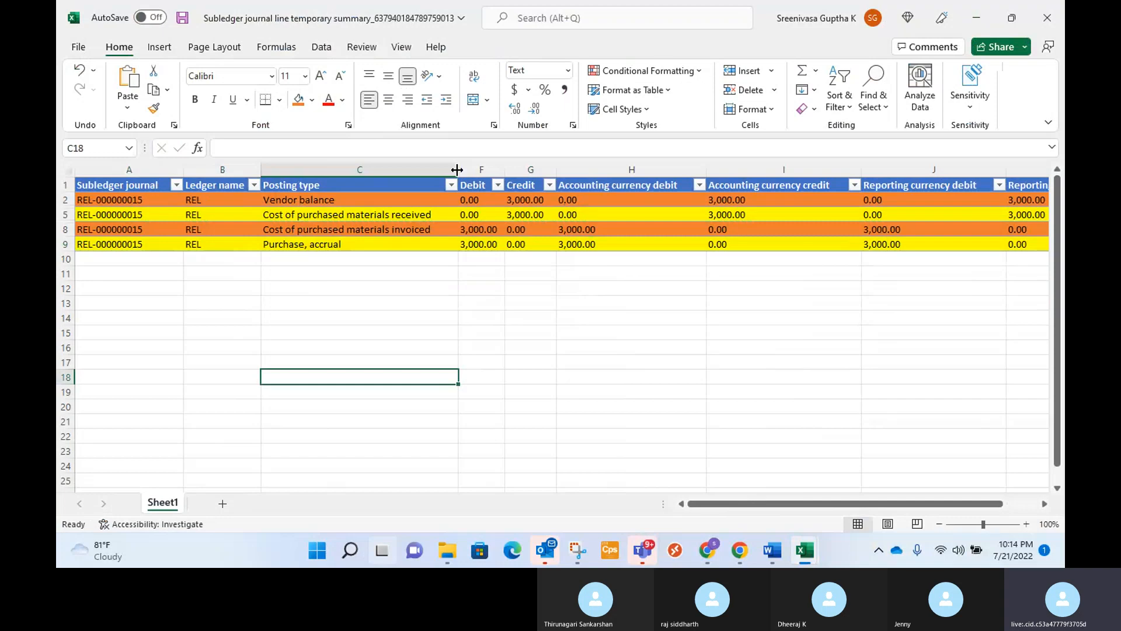
# Widen the Posting type column slightly and apply all borders to the table's Posting type, Debit and Credit cells.
pyautogui.moveTo(457, 170); pyautogui.dragTo(474, 170)
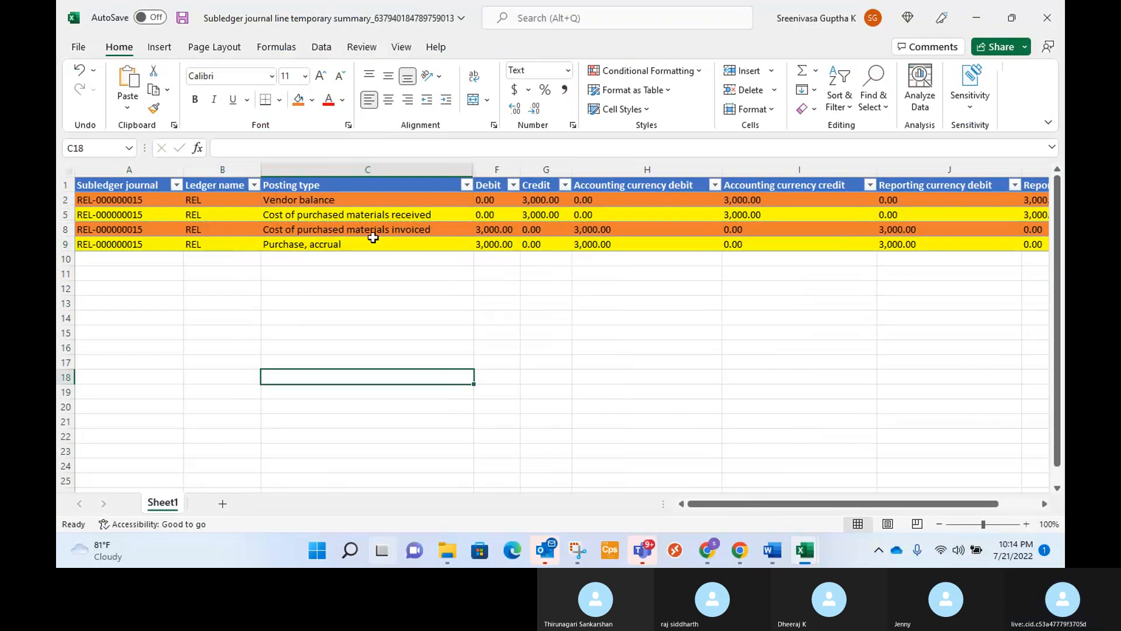
pyautogui.click(436, 234)
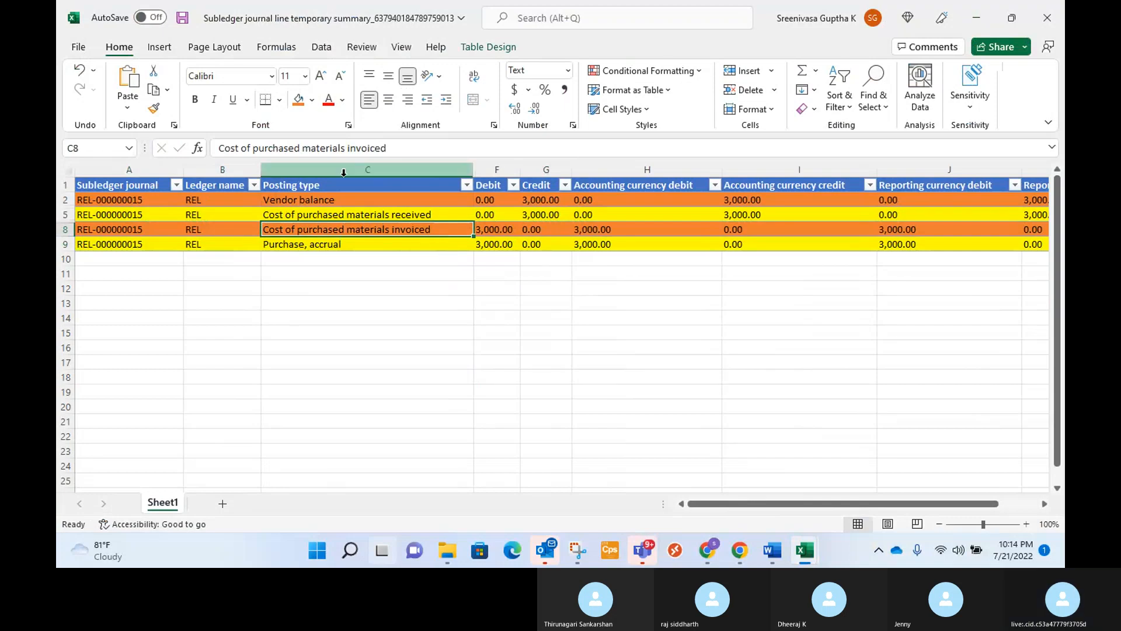
pyautogui.moveTo(318, 173); pyautogui.dragTo(485, 197)
pyautogui.click(489, 318)
pyautogui.moveTo(318, 188); pyautogui.dragTo(528, 237)
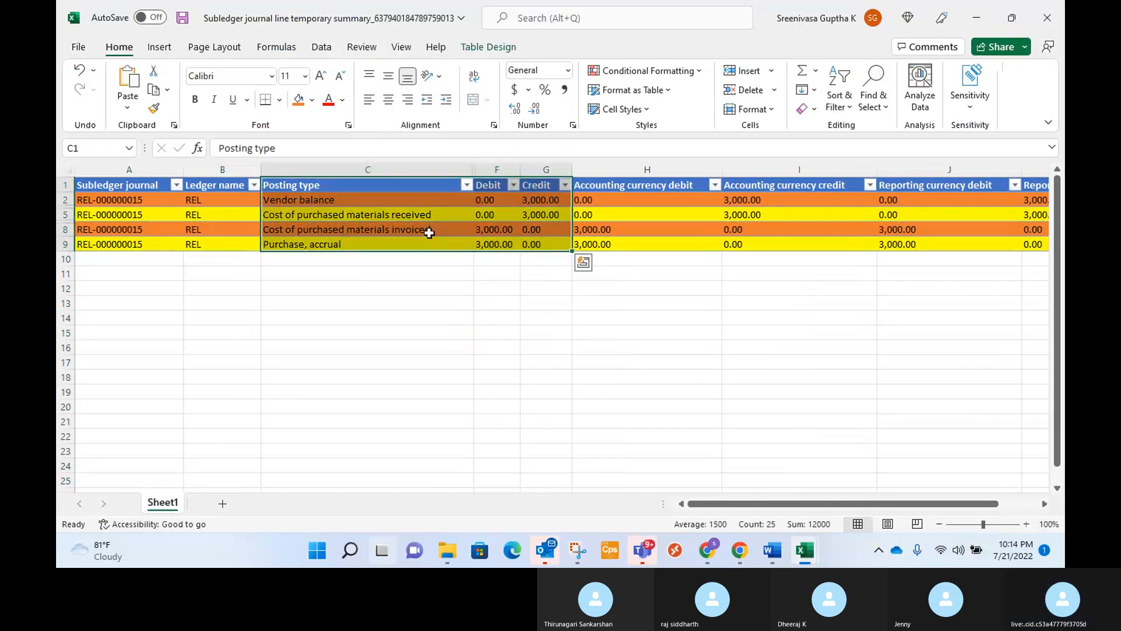
pyautogui.click(280, 100)
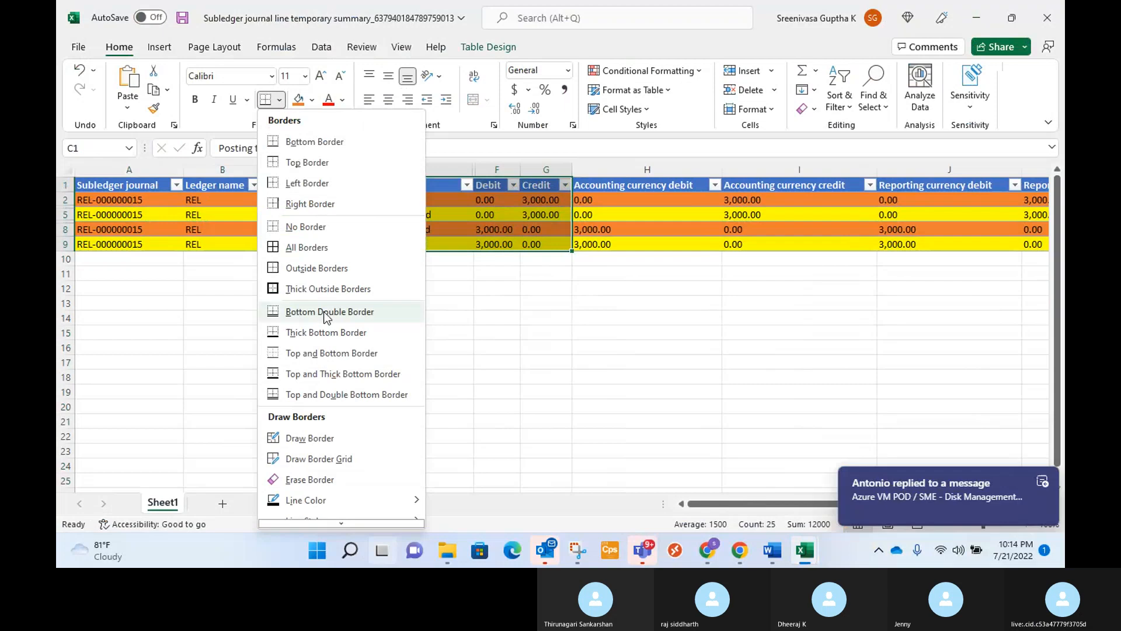
pyautogui.click(304, 247)
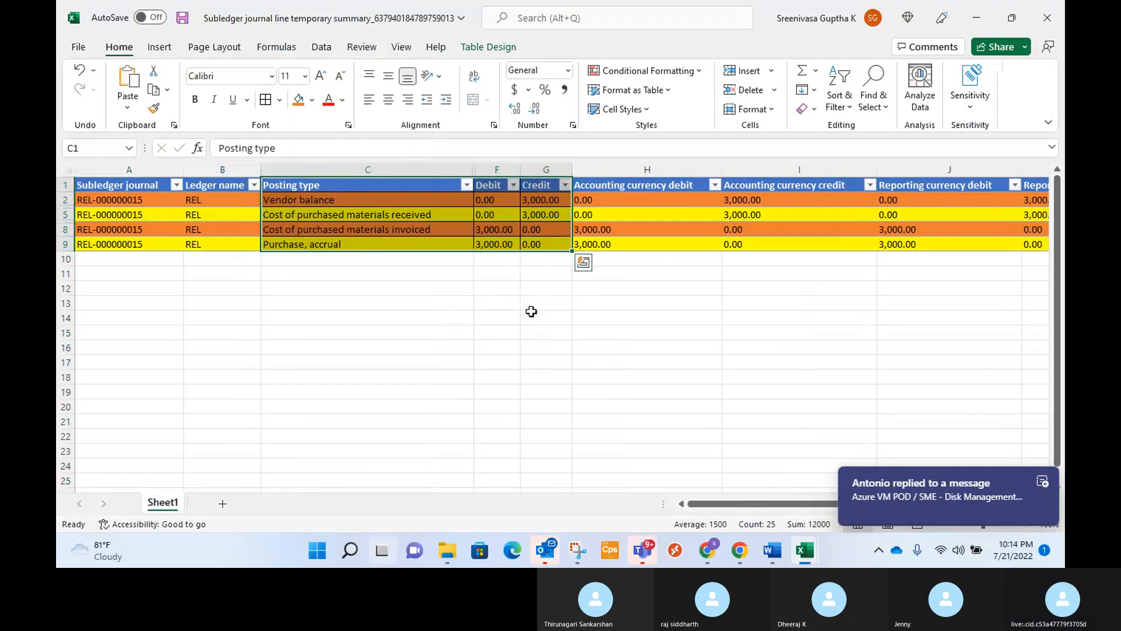
pyautogui.click(583, 263)
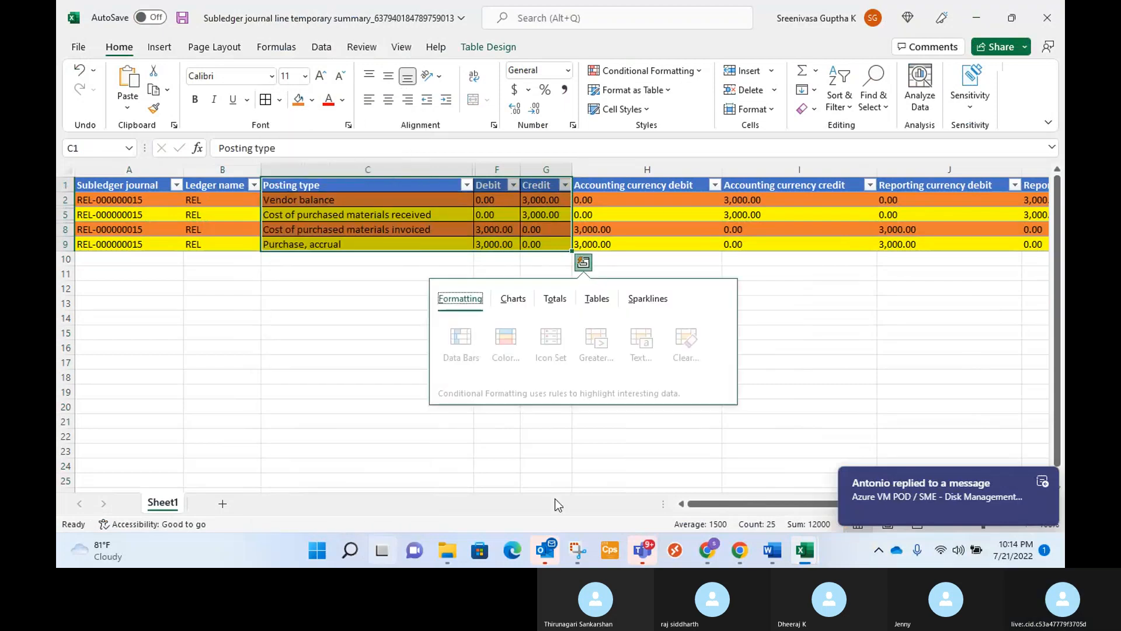
# Capture the bordered Posting type, Debit and Credit cells with Snipping Tool, minimize it and return to the subledger workbook.
pyautogui.click(577, 550)
pyautogui.click(144, 70)
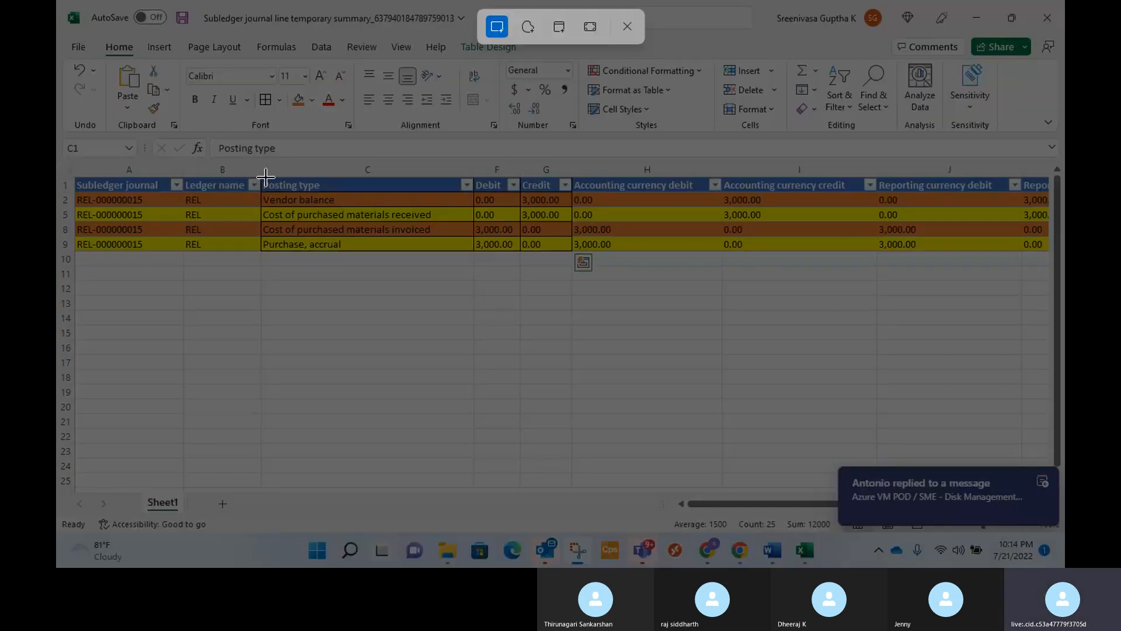
pyautogui.moveTo(266, 177); pyautogui.dragTo(274, 236)
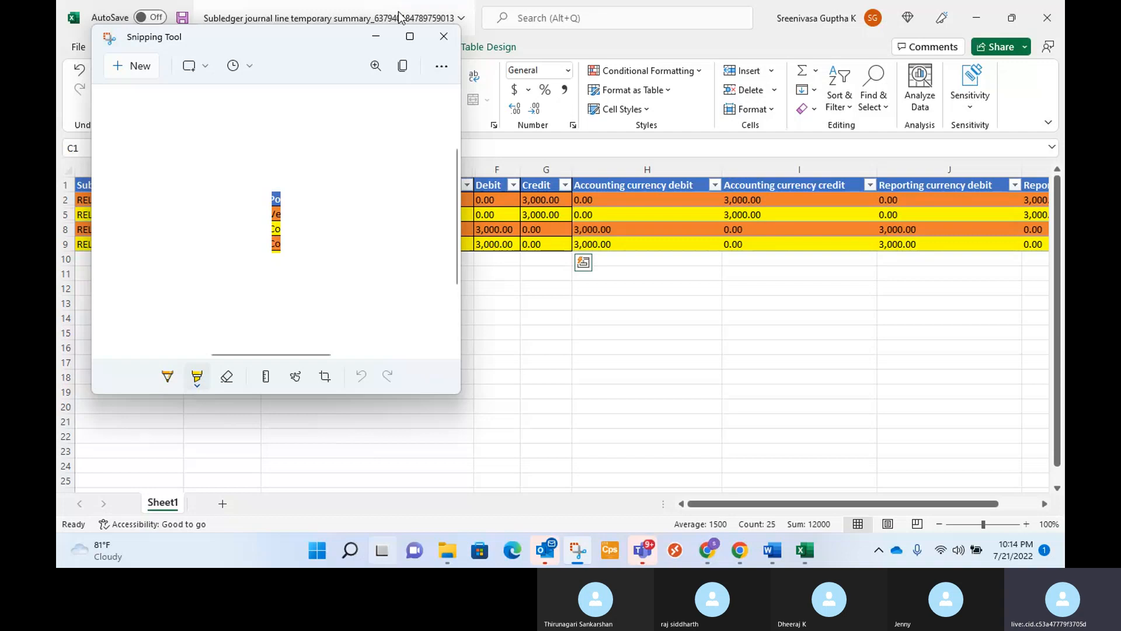
pyautogui.click(153, 63)
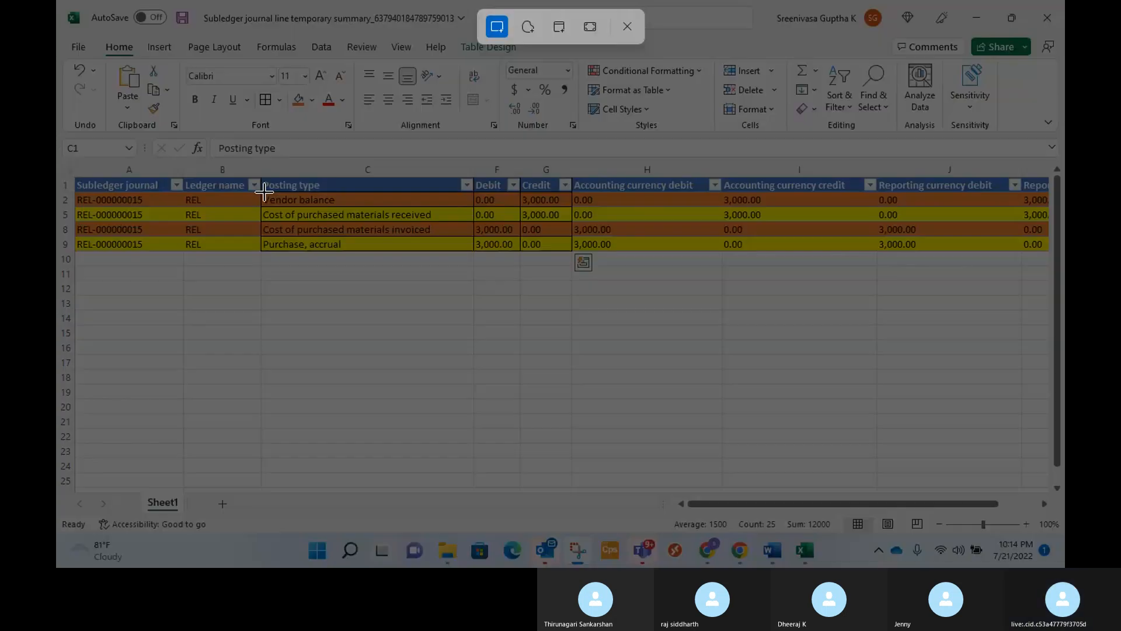
pyautogui.moveTo(262, 179); pyautogui.dragTo(570, 249)
pyautogui.rightClick(292, 206)
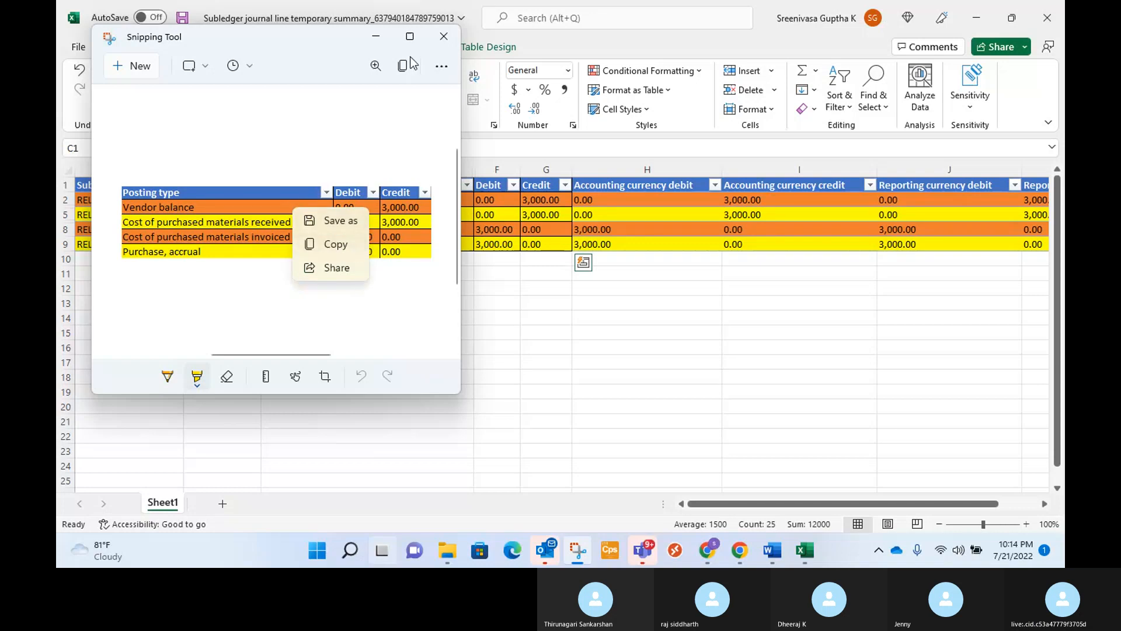
pyautogui.click(376, 37)
pyautogui.click(432, 272)
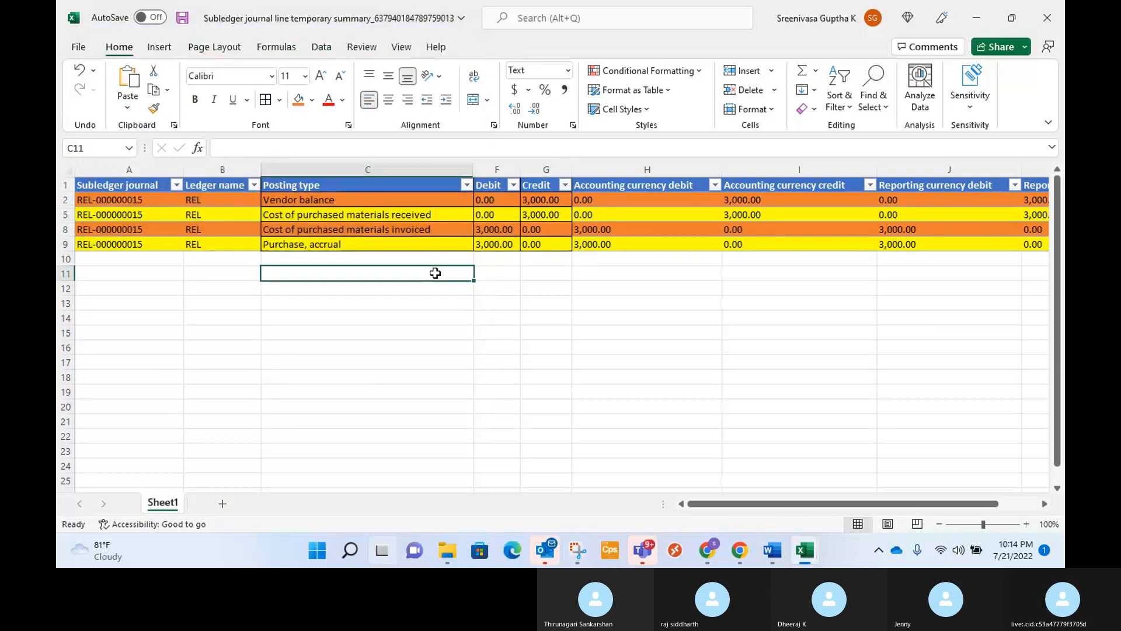
# Compare the subledger's Purchase, accrual debit with the Accrued Purchases(Cr) entry in the General journal entry workbook.
pyautogui.hotkey('alt', 'Tab')
pyautogui.press('Tab')
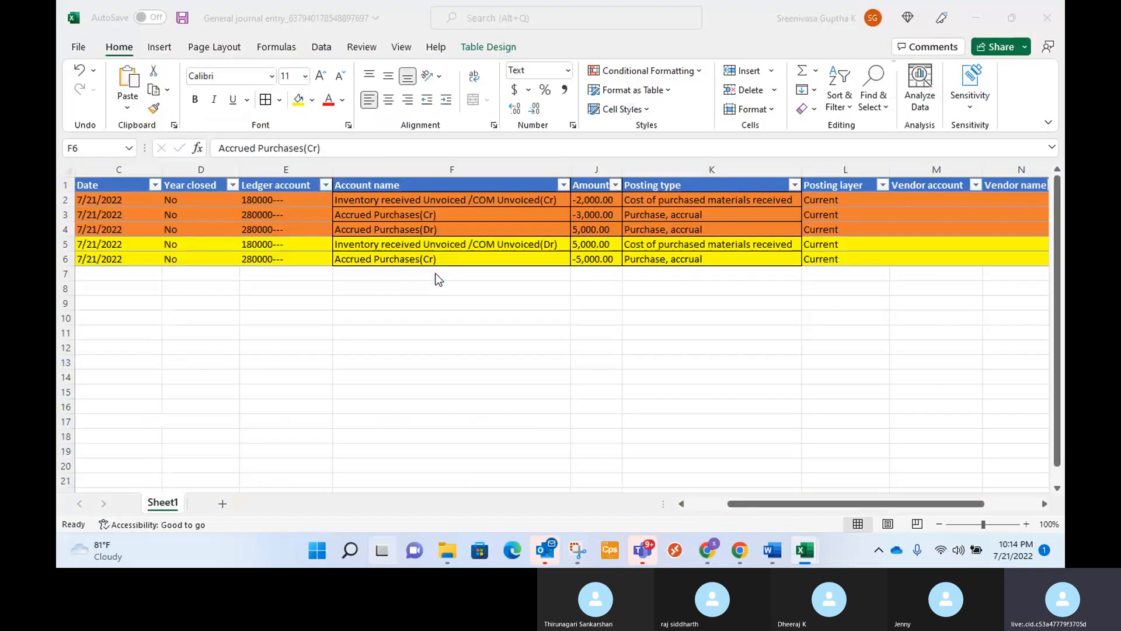
pyautogui.click(475, 303)
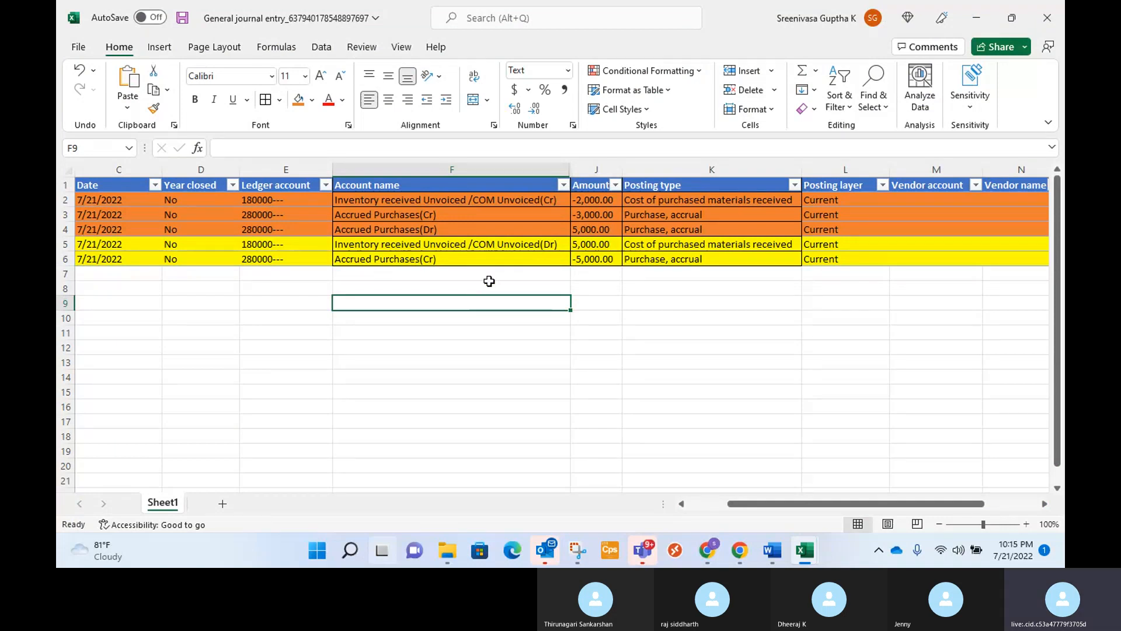
pyautogui.hotkey('alt', 'Tab')
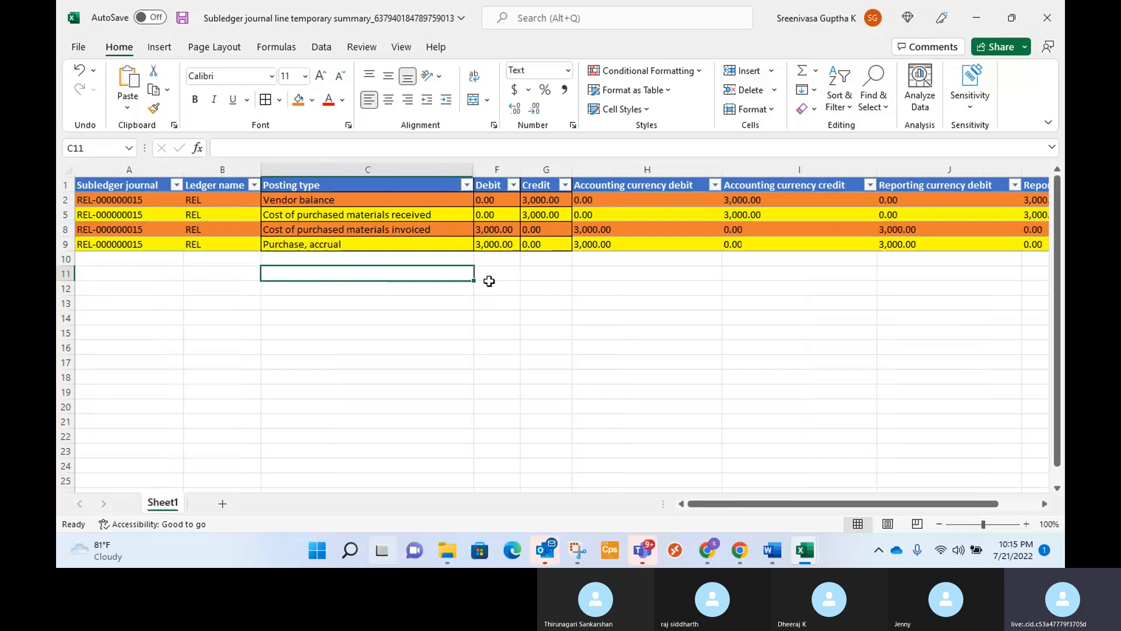
pyautogui.click(440, 245)
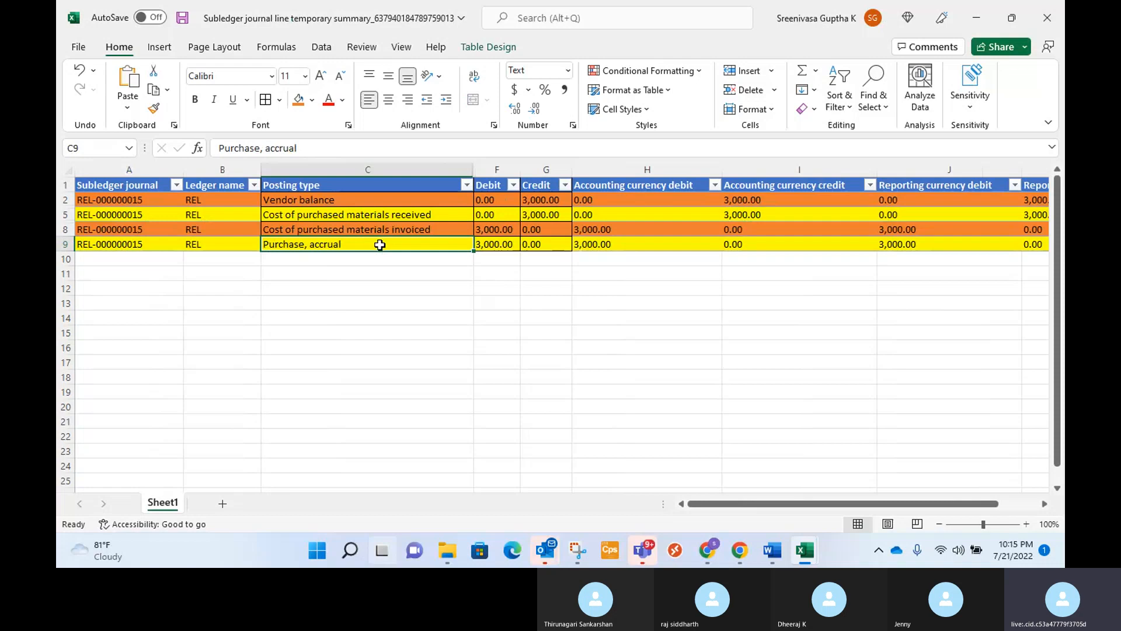
pyautogui.hotkey('alt', 'Tab')
pyautogui.click(550, 259)
pyautogui.hotkey('alt', 'Tab')
pyautogui.click(500, 186)
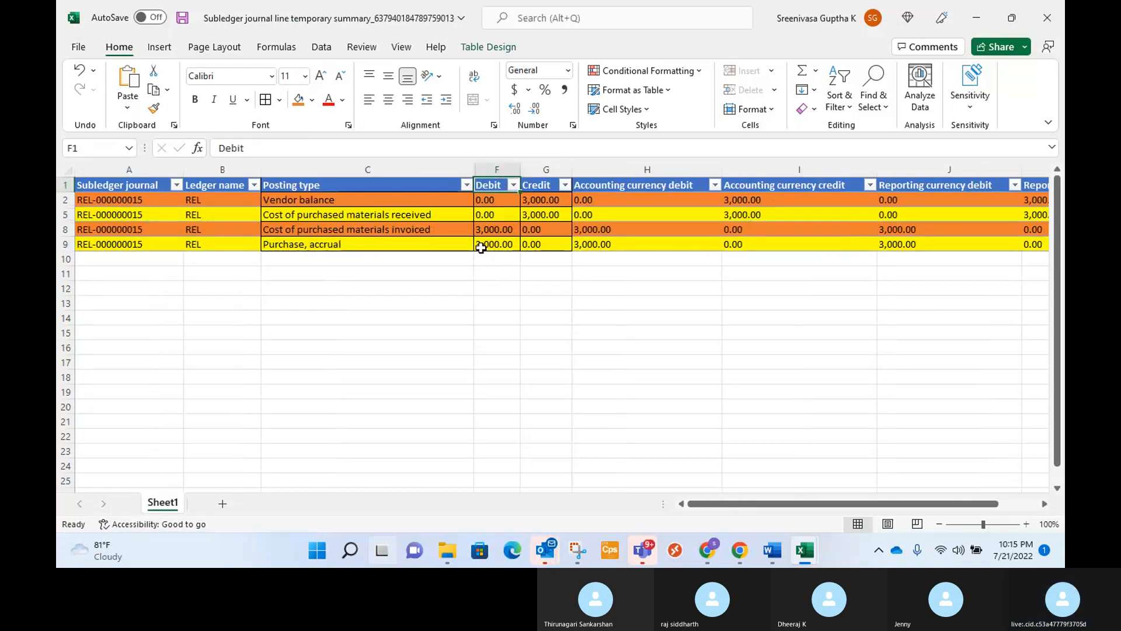
# Compare the yellow Inventory received Unvoiced /COM Unvoiced(Dr) journal entry with the subledger's Cost of purchased materials received row.
pyautogui.hotkey('alt', 'Tab')
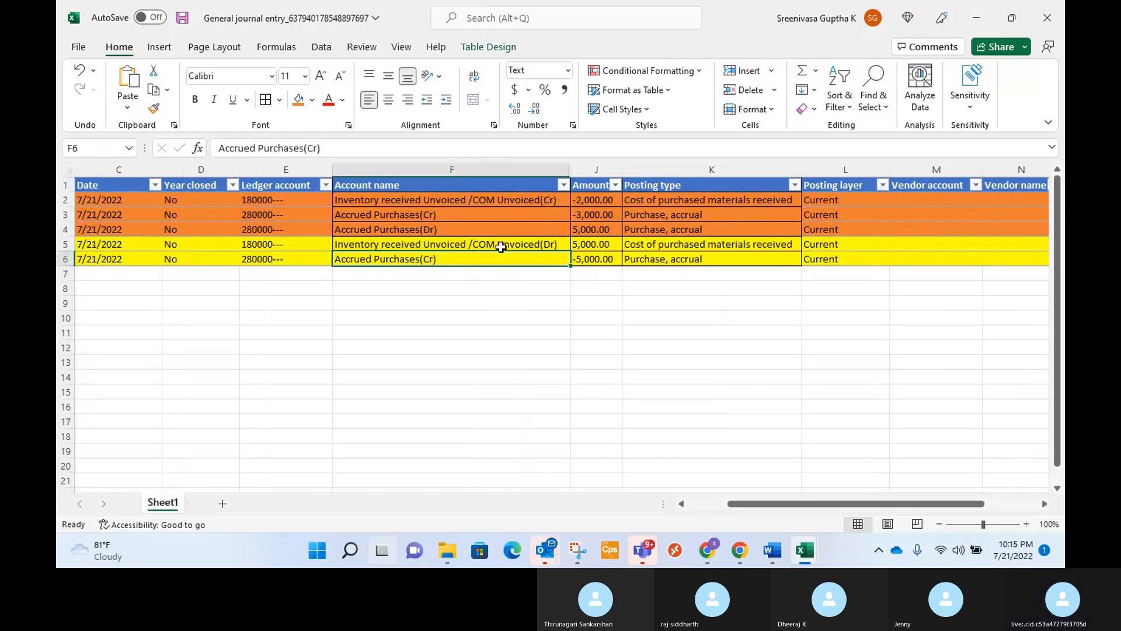
pyautogui.click(544, 244)
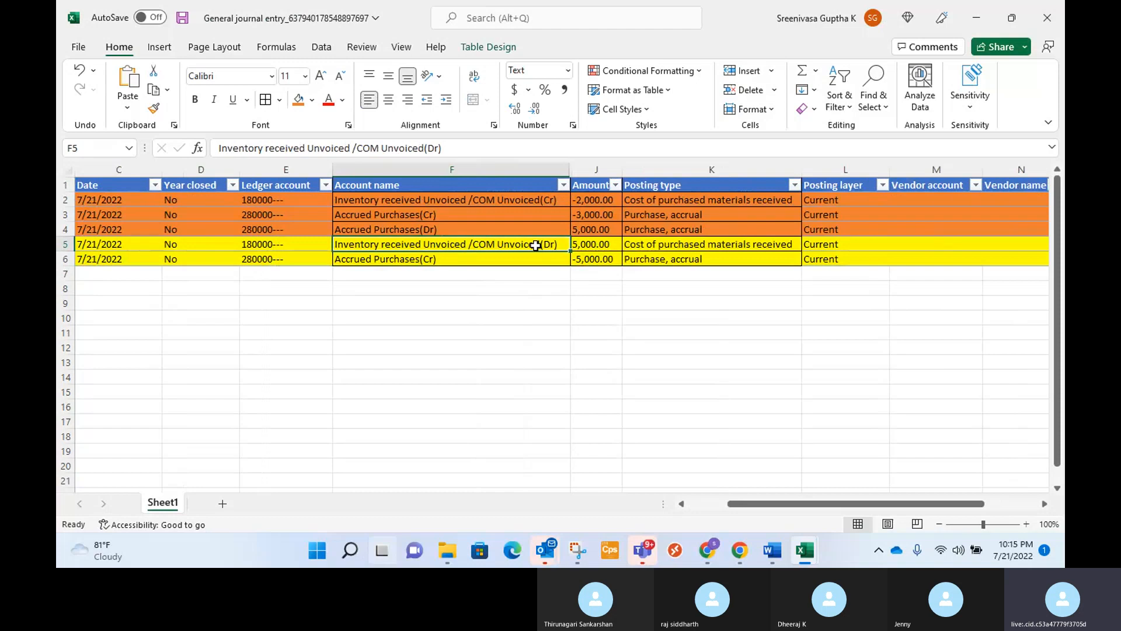
pyautogui.hotkey('alt', 'Tab')
pyautogui.click(437, 216)
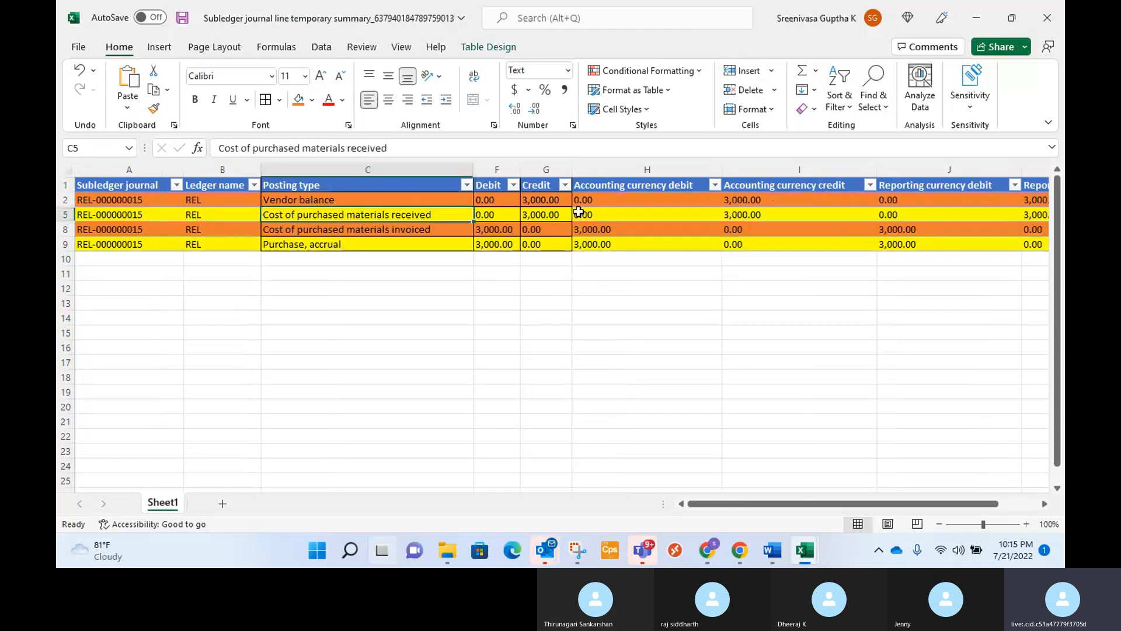
# Compare the orange Cost of purchased materials invoiced and Vendor balance rows in the subledger workbook.
pyautogui.click(549, 178)
pyautogui.click(526, 301)
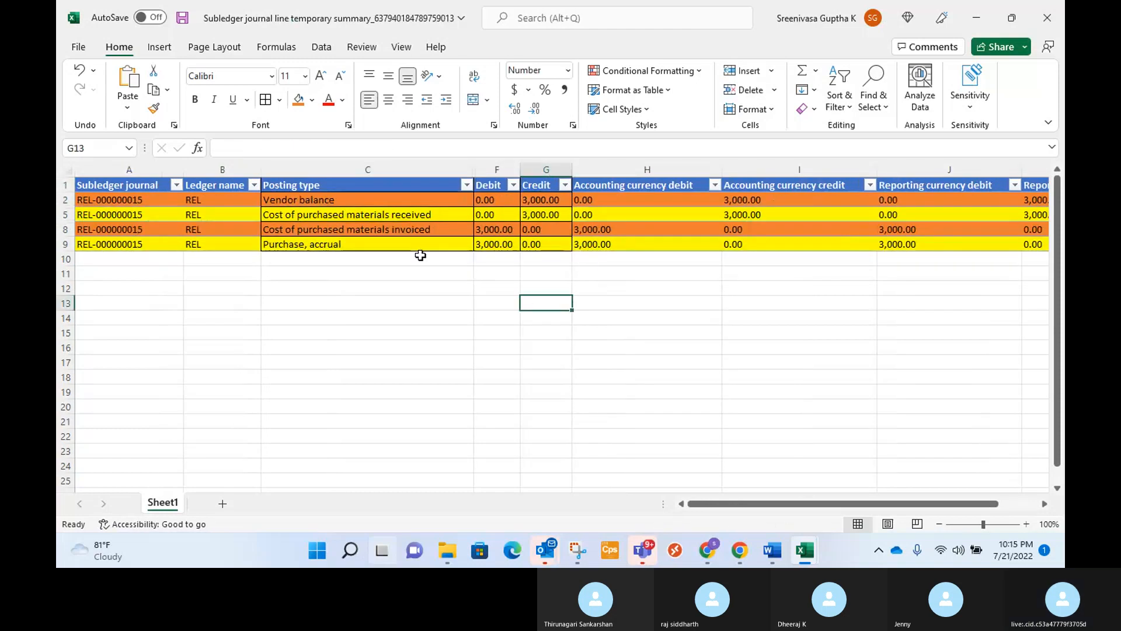
pyautogui.click(293, 229)
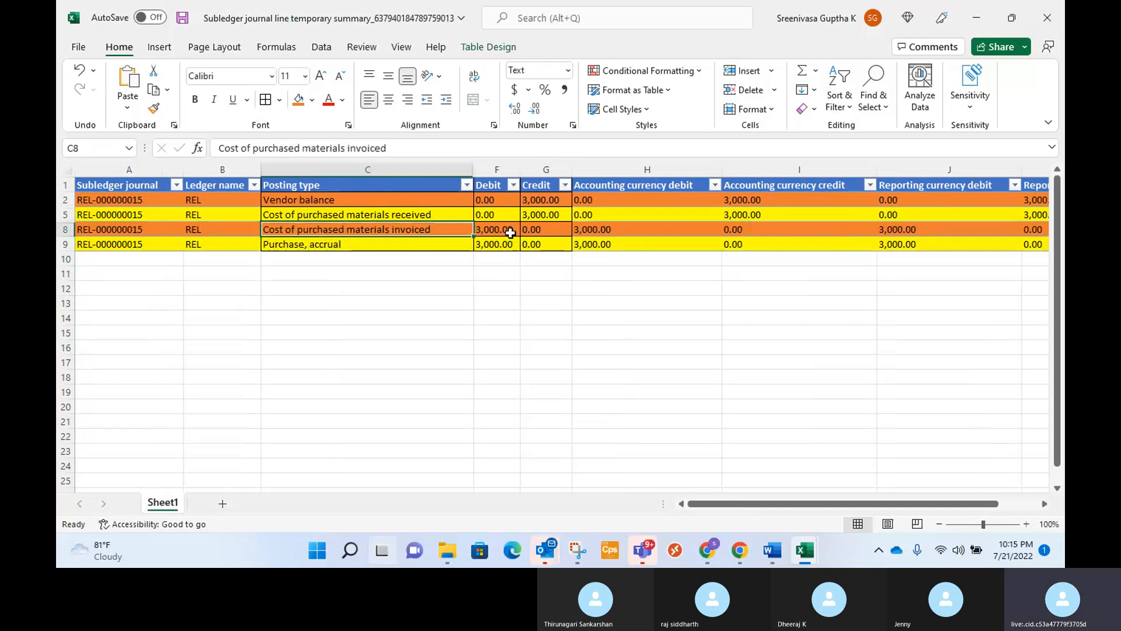
pyautogui.click(397, 198)
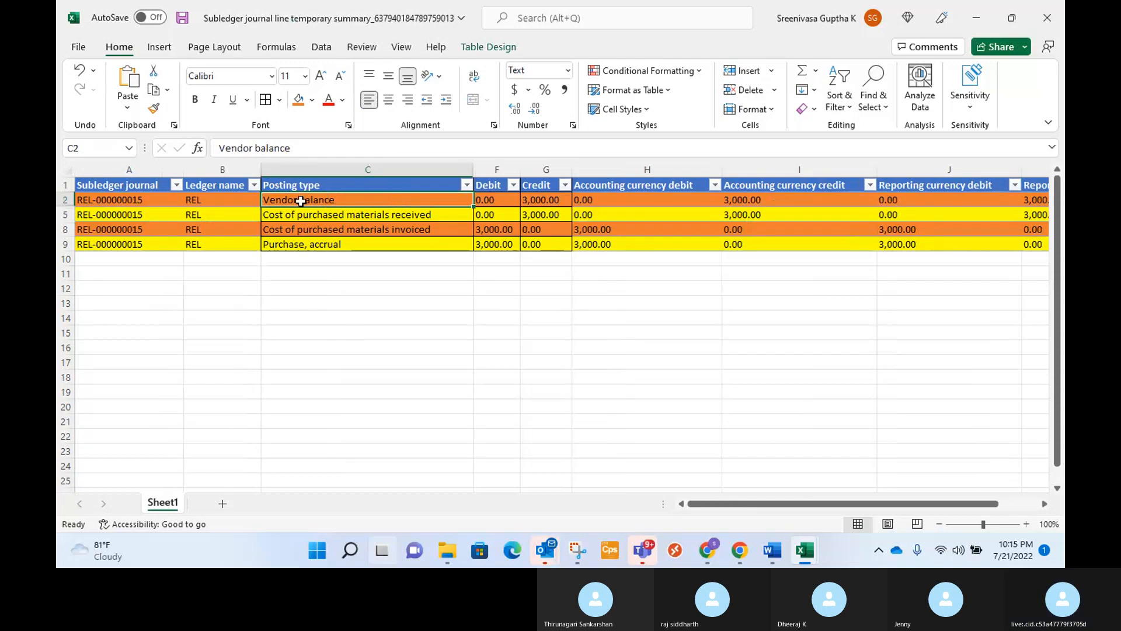
pyautogui.click(305, 318)
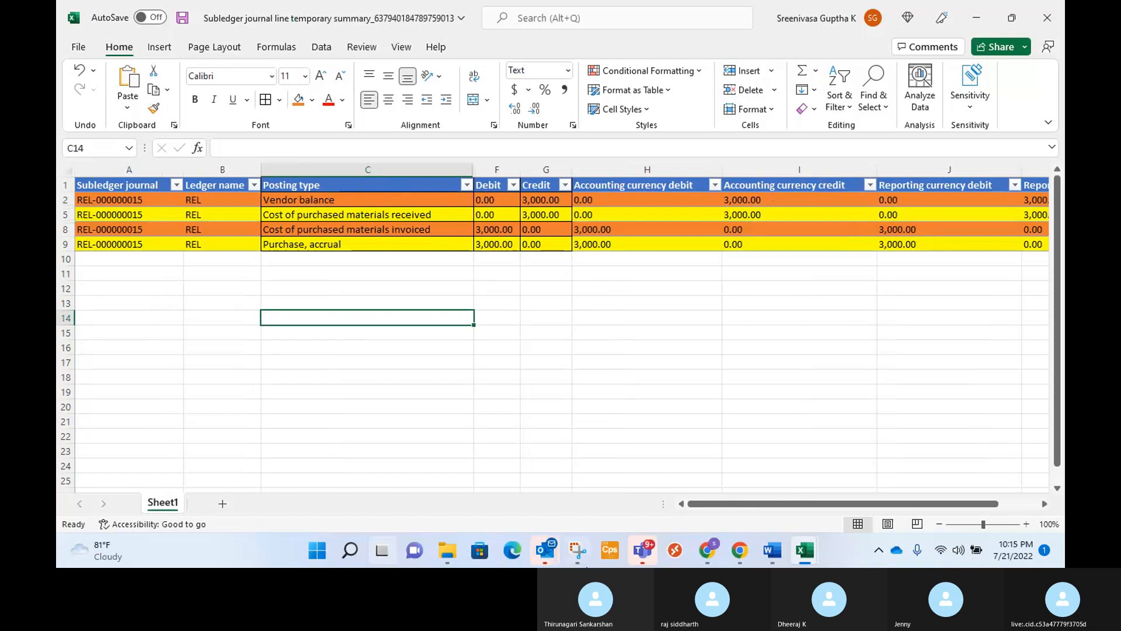
# Capture the Posting type, Debit and Credit cells with Snipping Tool and send the image in the Skype group chat.
pyautogui.click(577, 552)
pyautogui.click(144, 75)
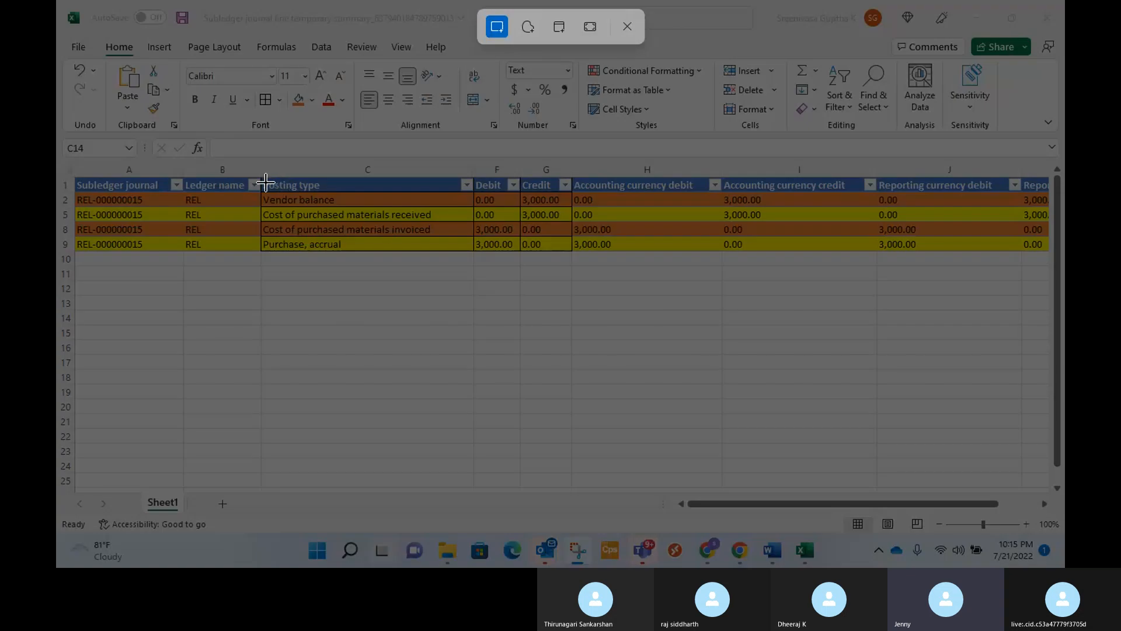
pyautogui.moveTo(261, 180); pyautogui.dragTo(571, 250)
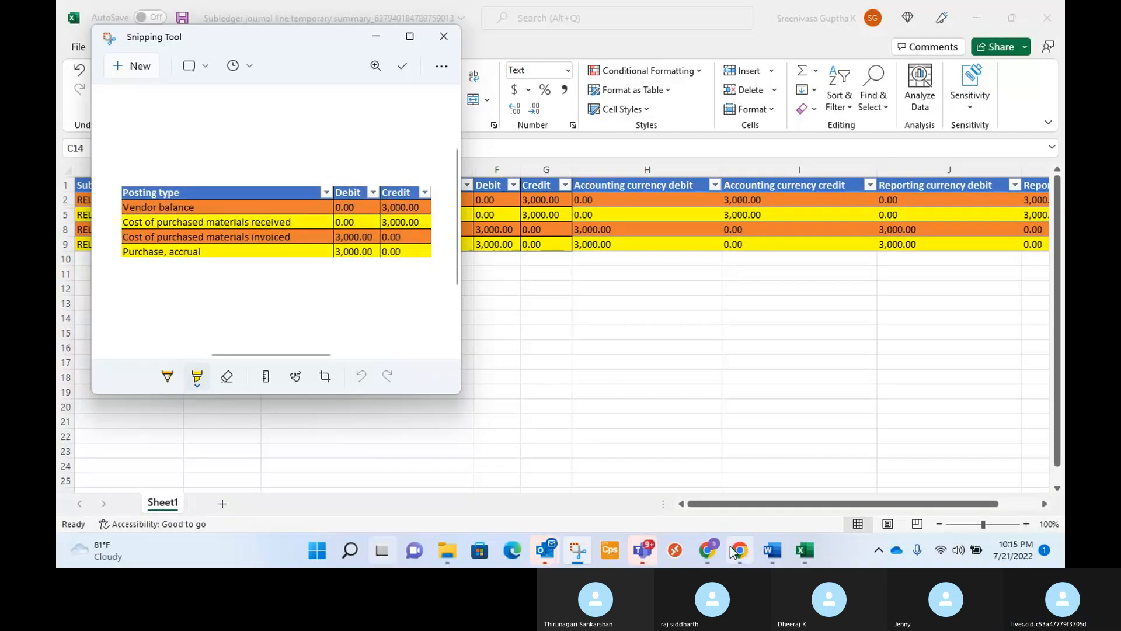
pyautogui.moveTo(706, 554)
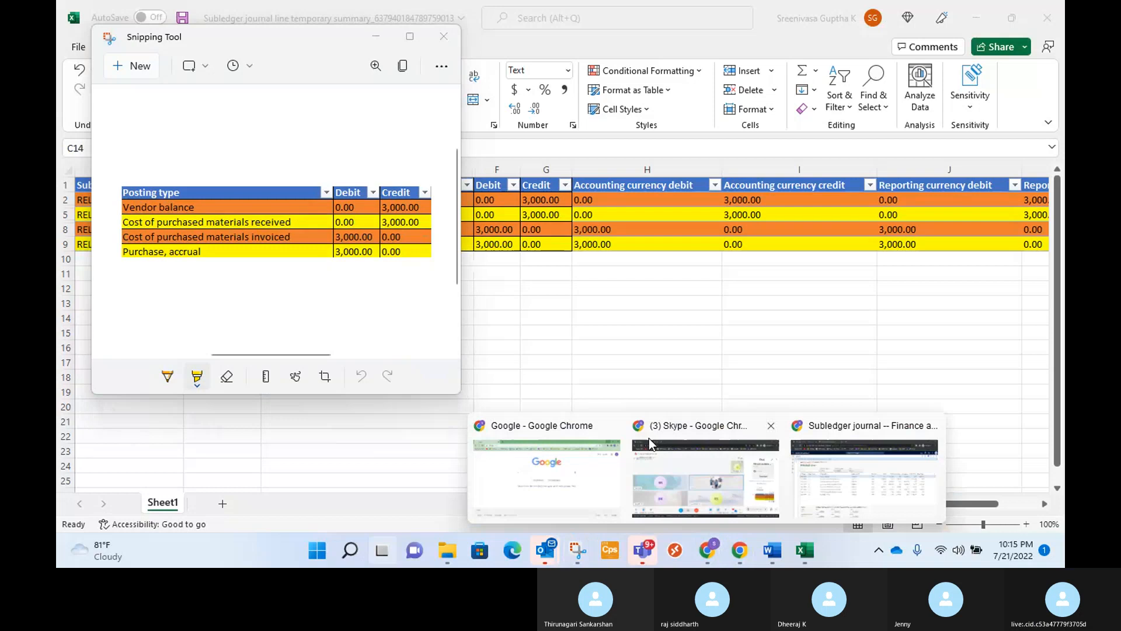
pyautogui.click(649, 438)
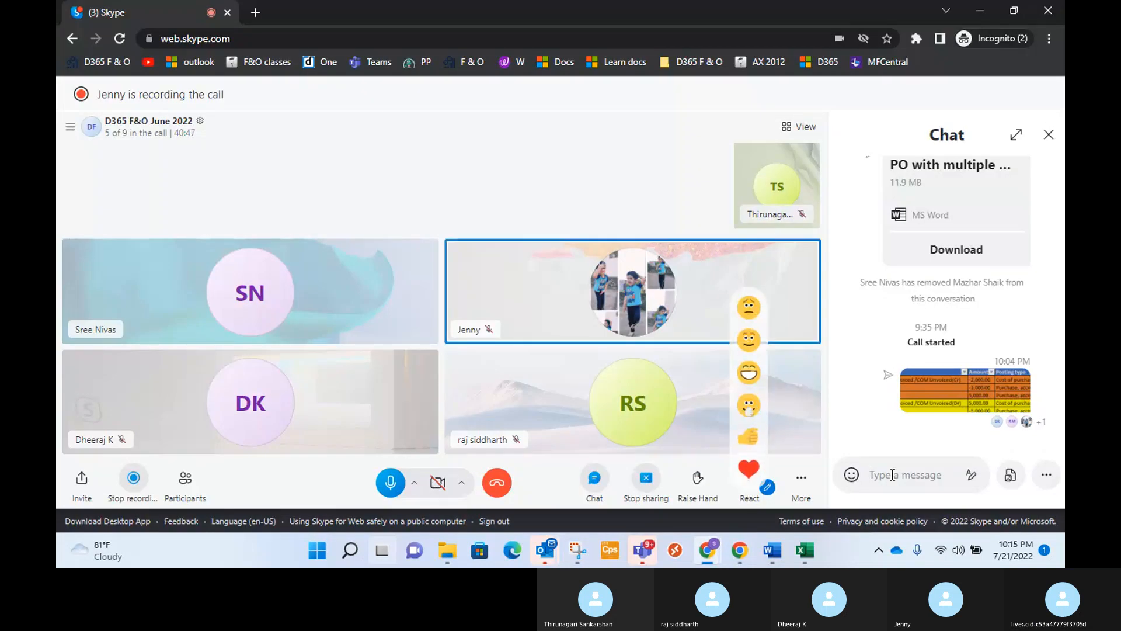
pyautogui.hotkey('ctrl', 'v')
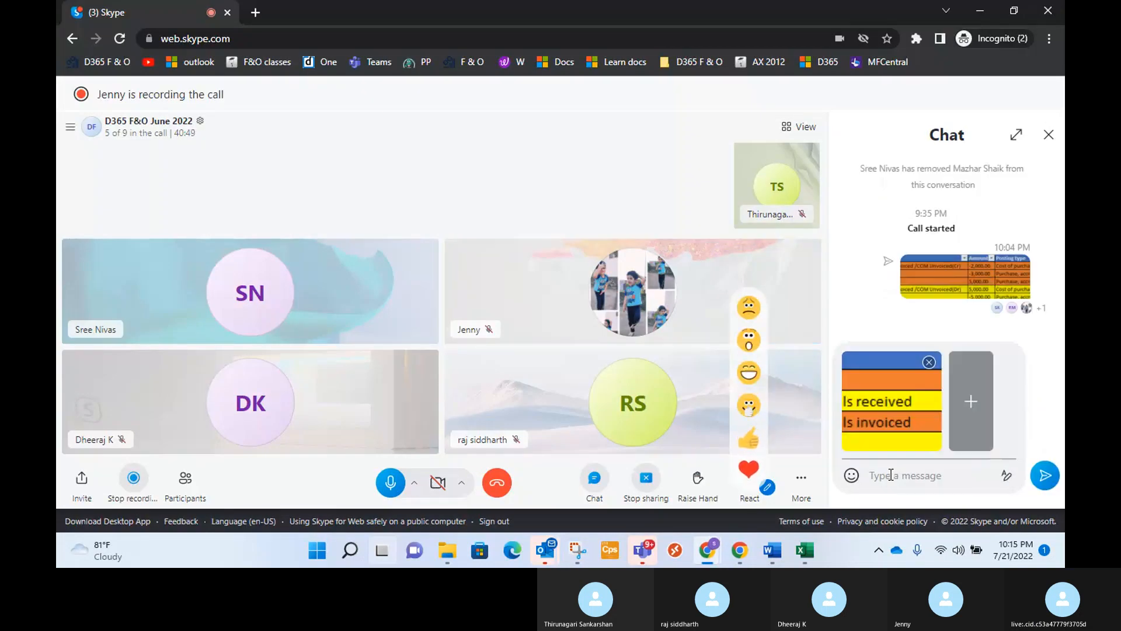
pyautogui.press('Return')
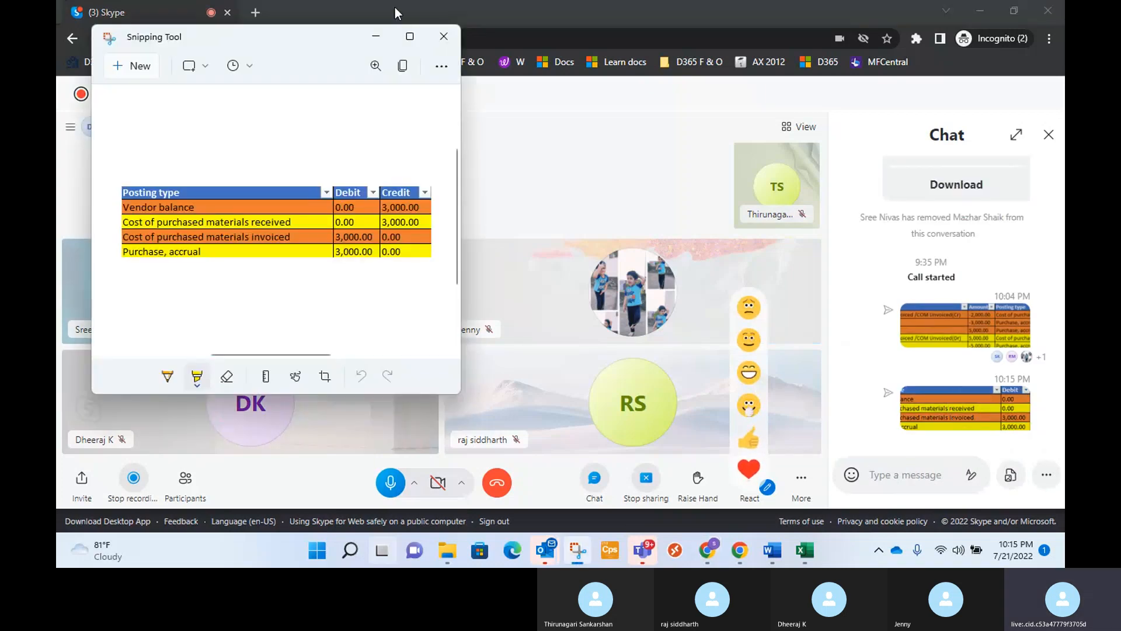
# Return to Finance and Operations, close the subledger journal and open the voucher transactions of invoice INV-000025.
pyautogui.hotkey('alt', 'Tab')
pyautogui.press('Tab')
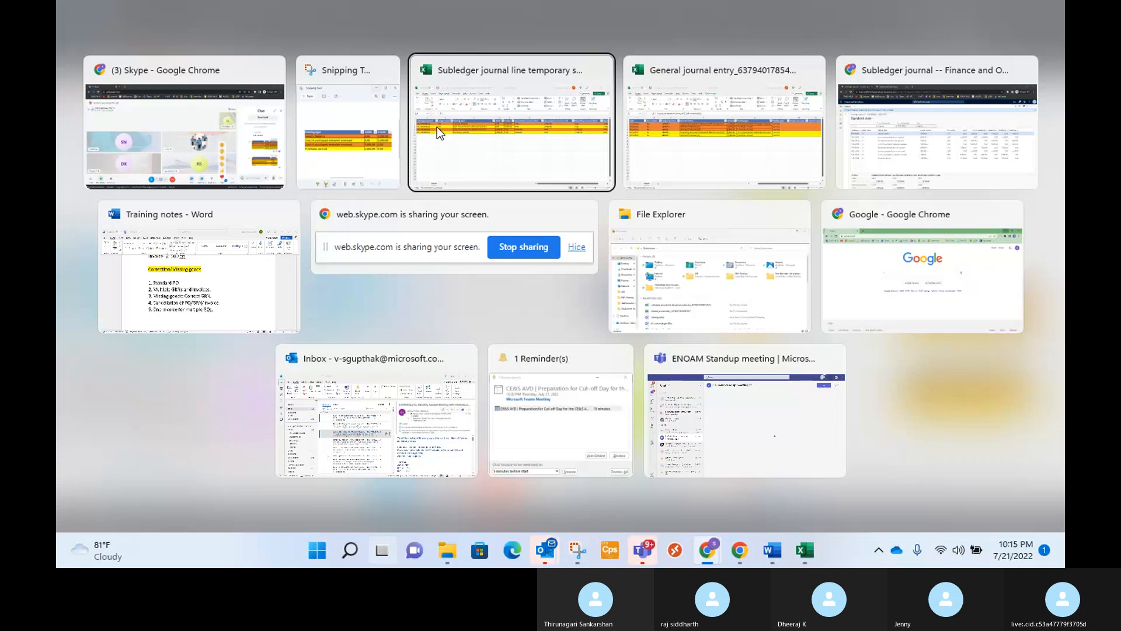
pyautogui.press('Tab')
pyautogui.press('Tab')
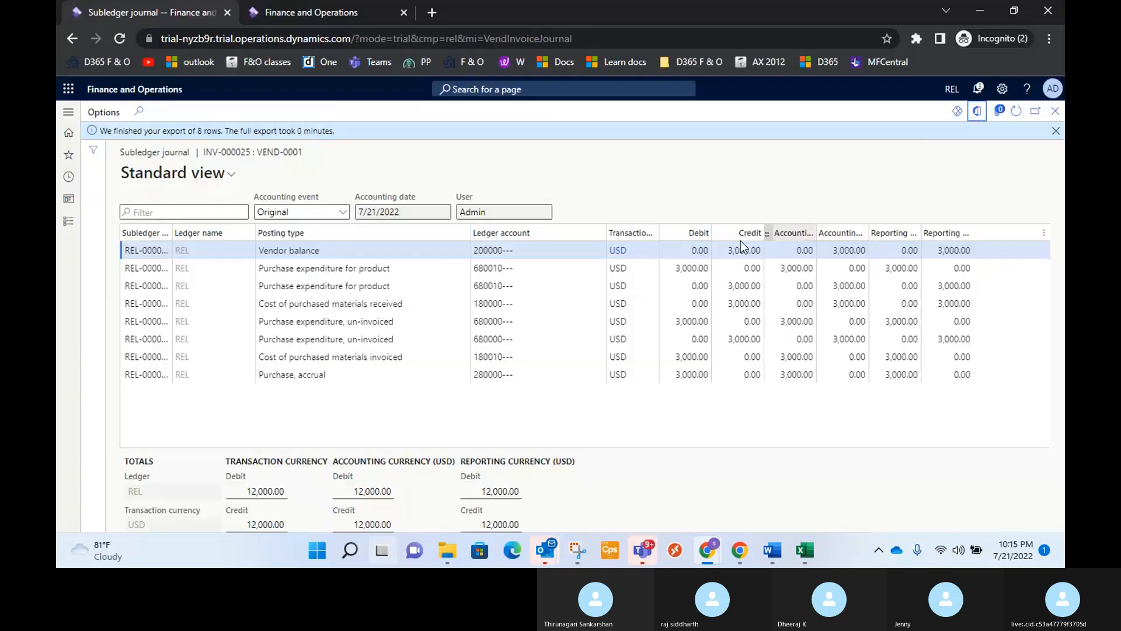
pyautogui.click(1055, 131)
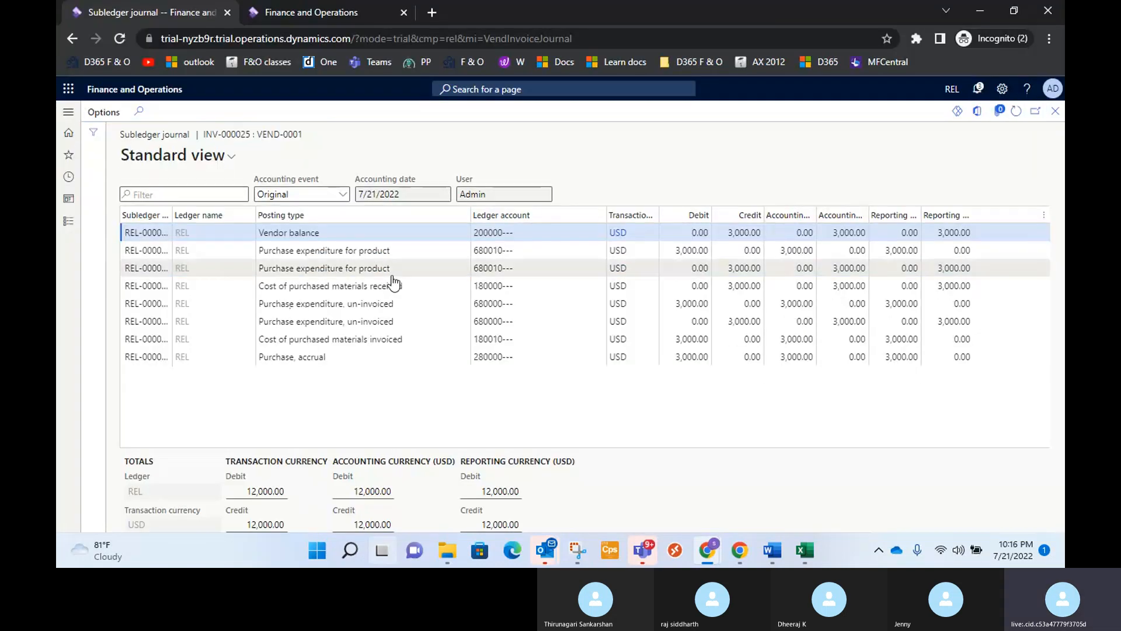
pyautogui.click(1055, 111)
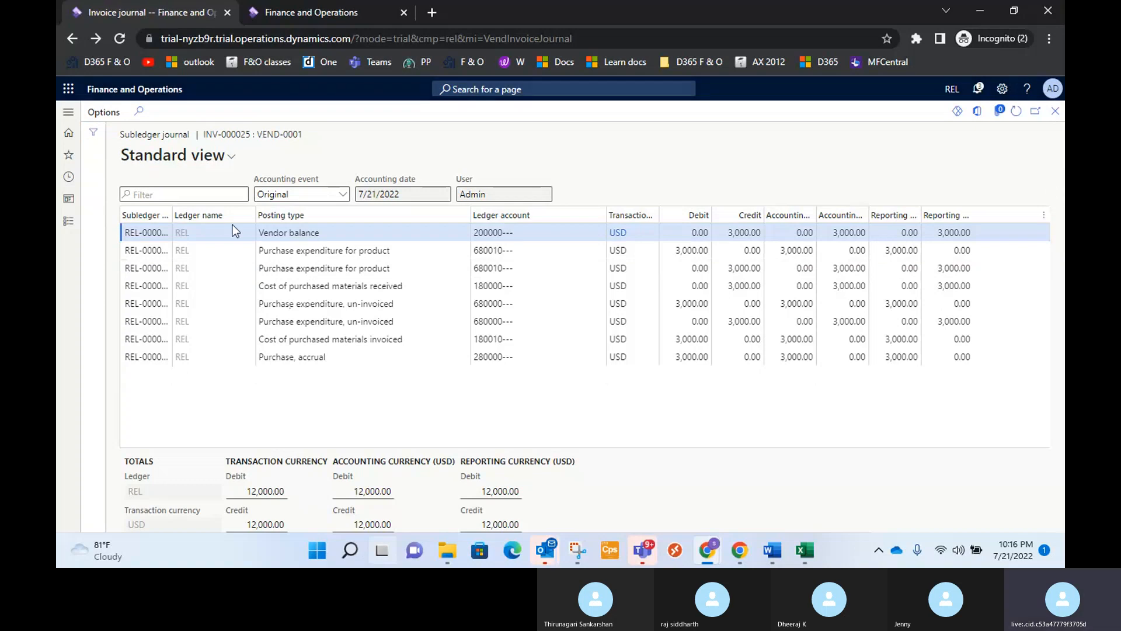
pyautogui.click(209, 235)
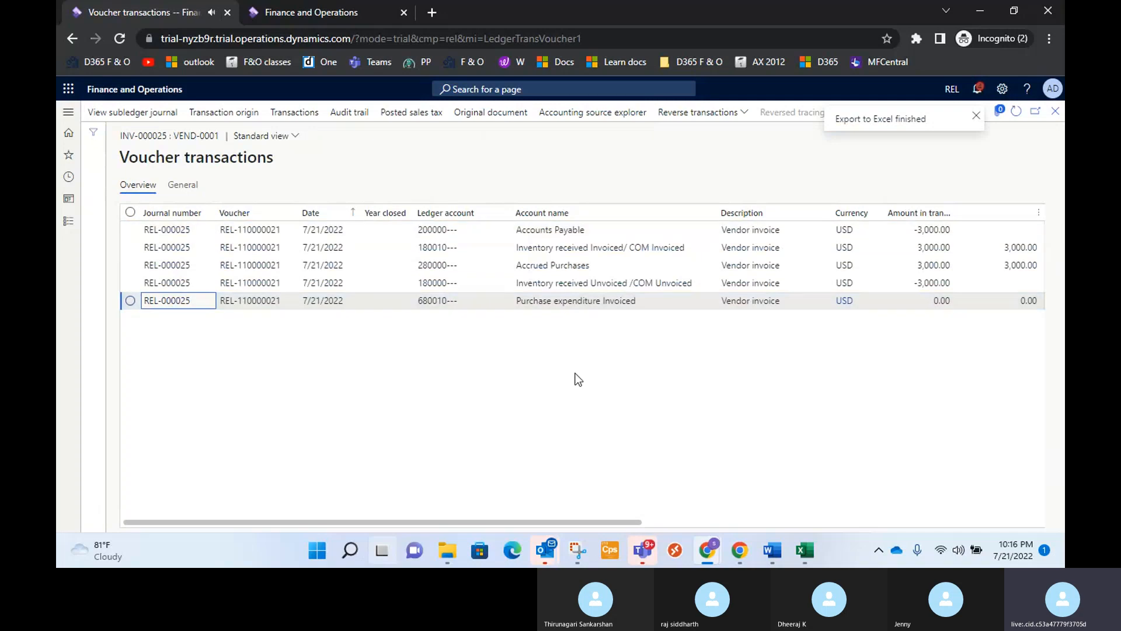
# Capture the voucher transactions from Account name through Posting type with Snipping Tool and copy the image.
pyautogui.moveTo(590, 523); pyautogui.dragTo(740, 524)
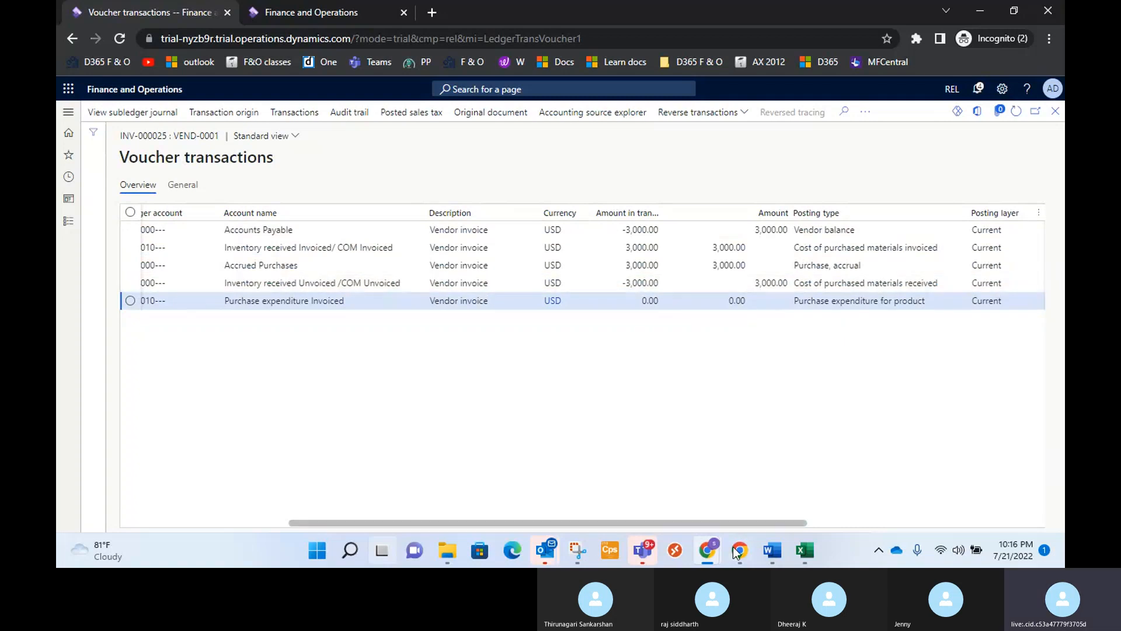
pyautogui.click(577, 549)
pyautogui.click(128, 68)
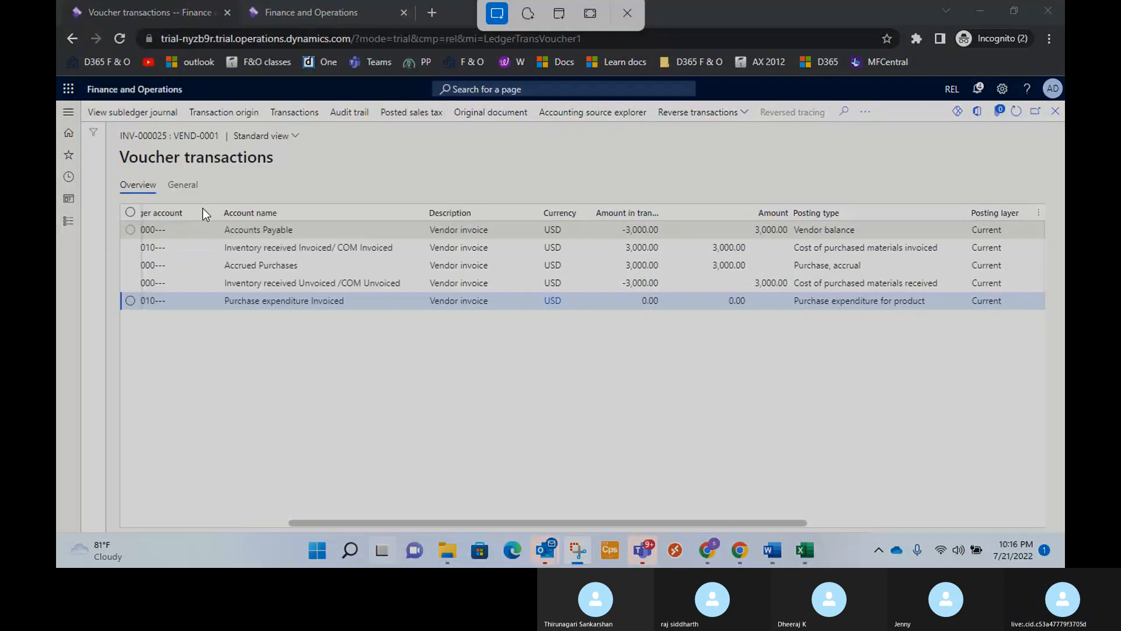
pyautogui.moveTo(218, 205); pyautogui.dragTo(954, 315)
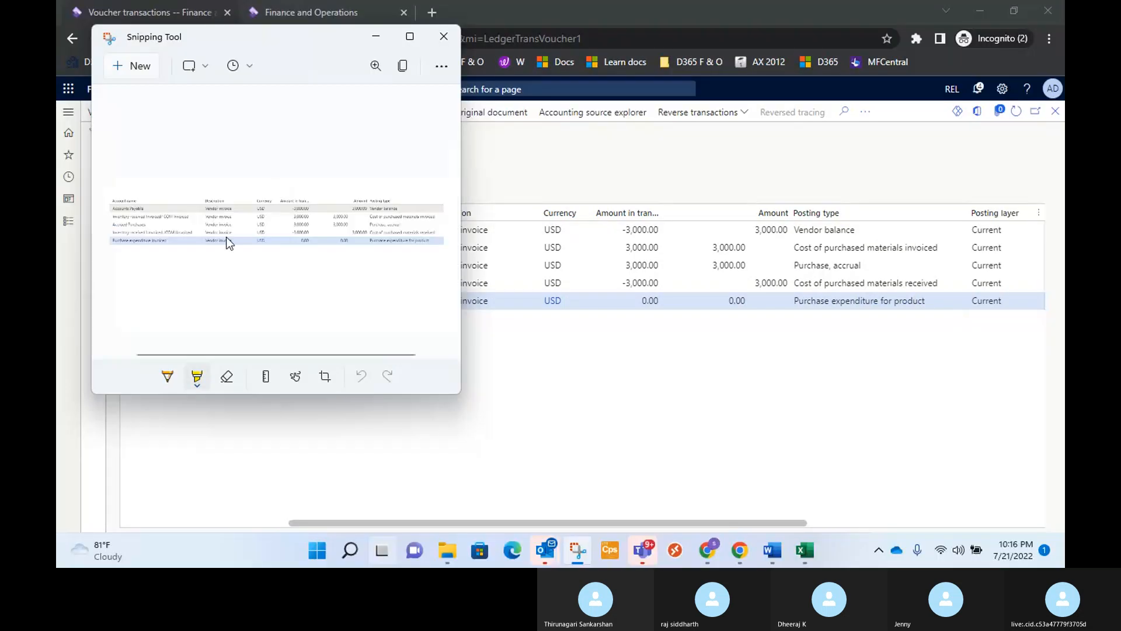
pyautogui.rightClick(227, 244)
pyautogui.click(269, 275)
# Send the copied voucher transactions image in the Skype group chat.
pyautogui.moveTo(708, 549)
pyautogui.click(686, 472)
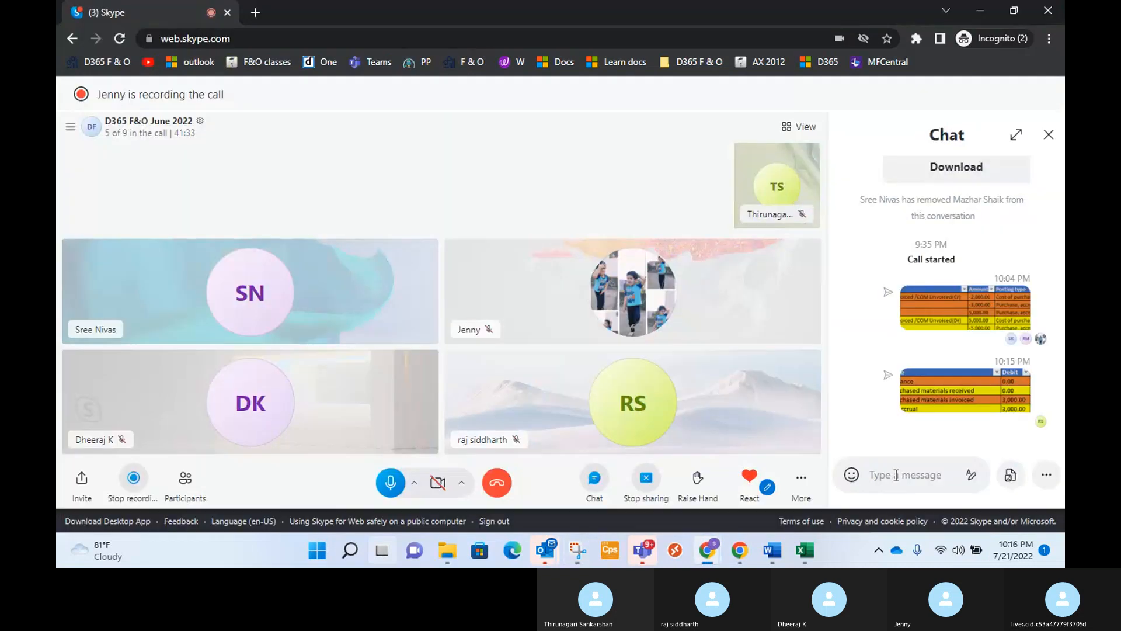
pyautogui.click(896, 475)
pyautogui.hotkey('ctrl', 'v')
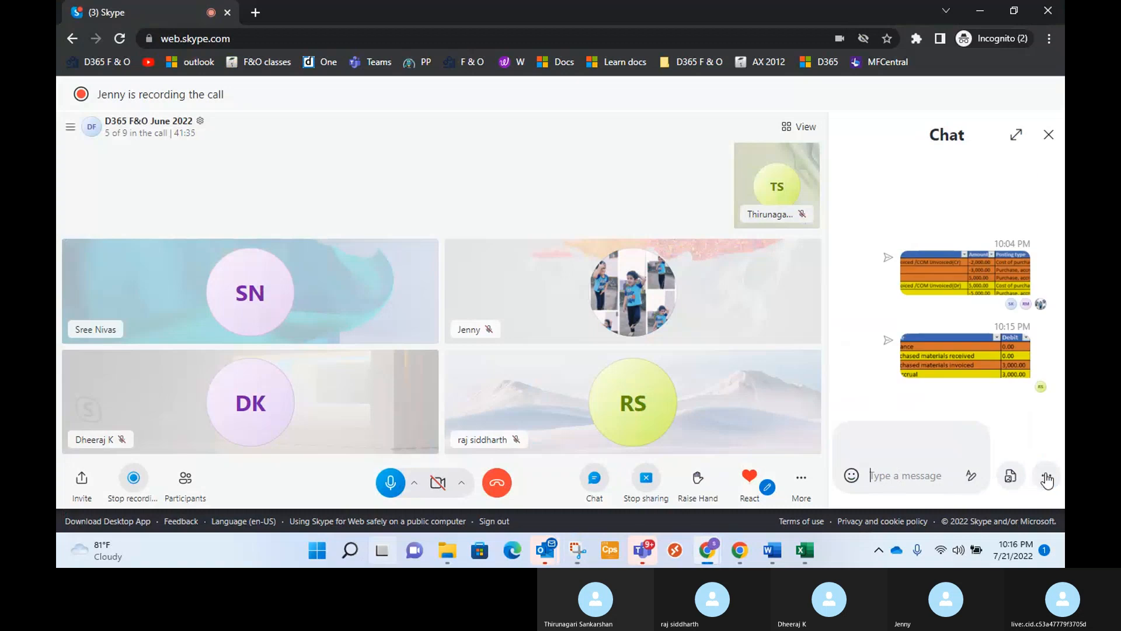
pyautogui.click(1046, 475)
# Return to Finance and Operations and close the voucher transactions and invoice journal to reach MRF's purchase order.
pyautogui.hotkey('alt', 'Tab')
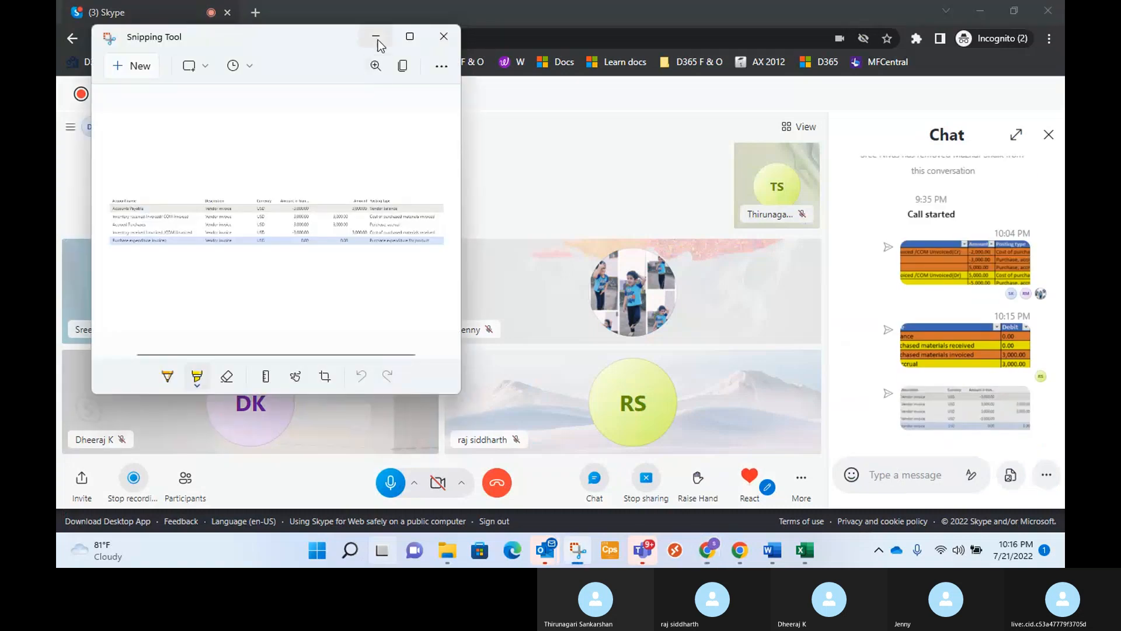
pyautogui.hotkey('alt', 'Tab')
pyautogui.press('Tab')
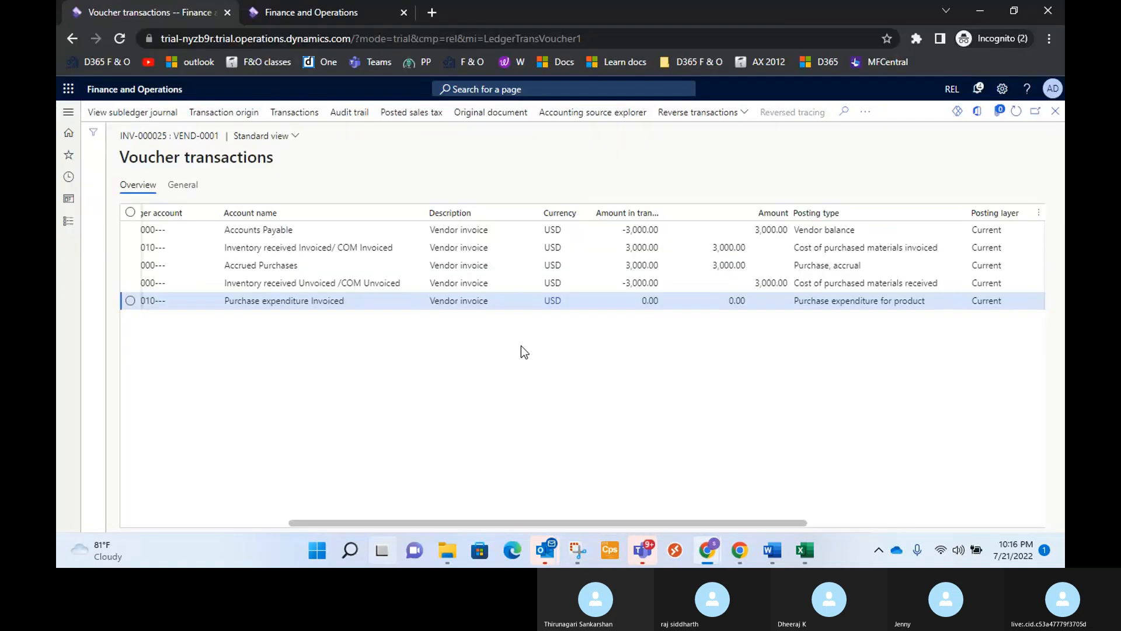
pyautogui.click(1055, 111)
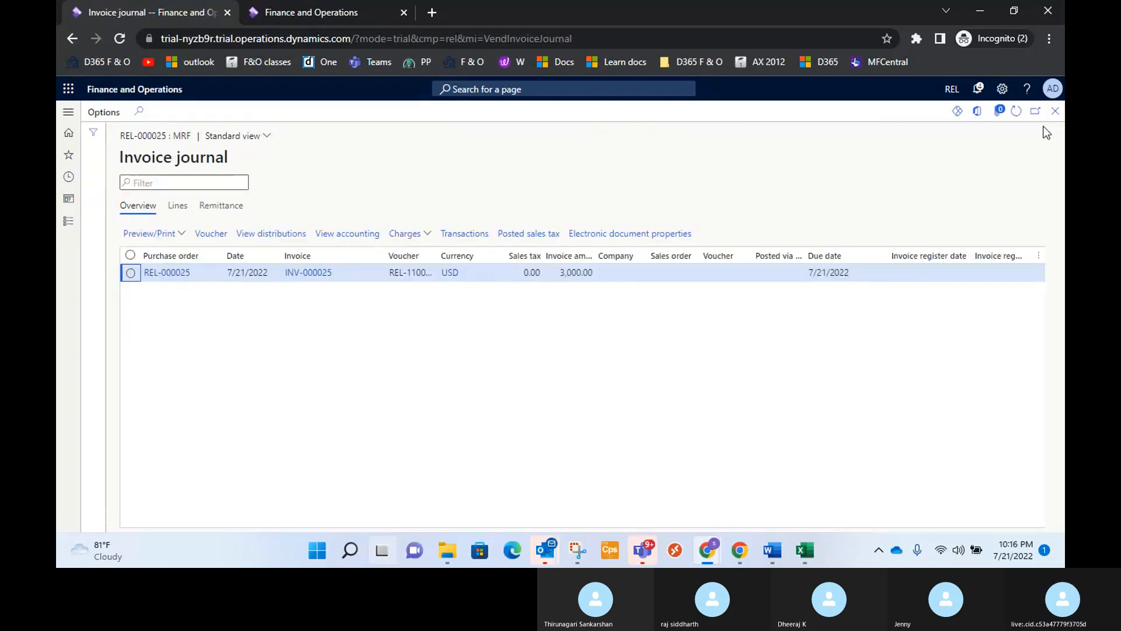
pyautogui.click(1055, 110)
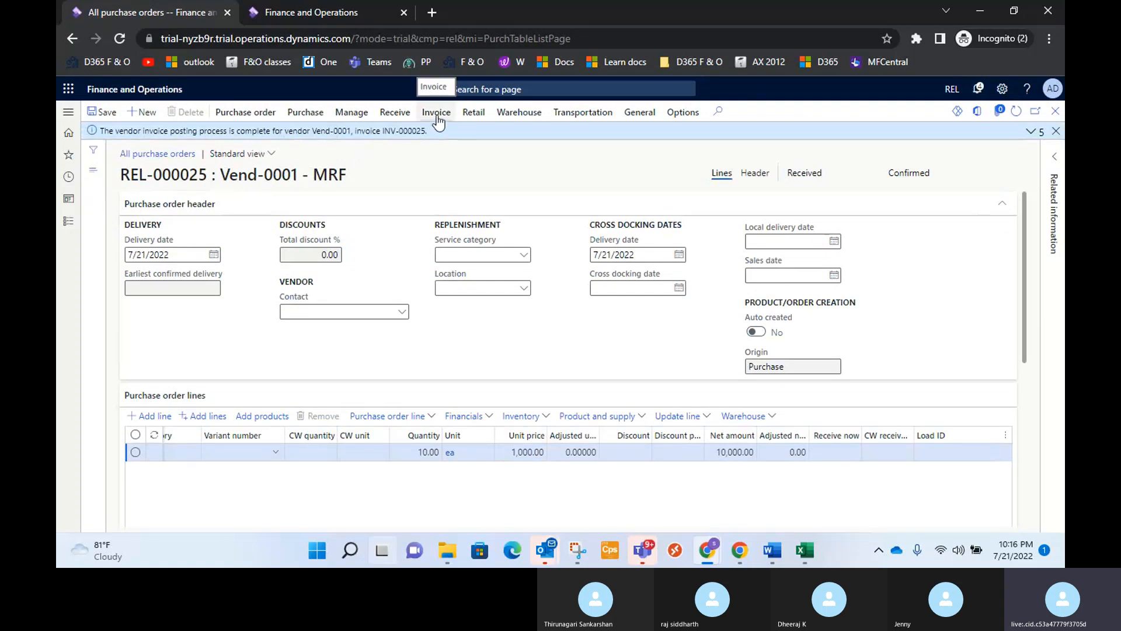
# Generate another vendor invoice from MRF's purchase order and review its Cricket Bat-100 line.
pyautogui.click(438, 120)
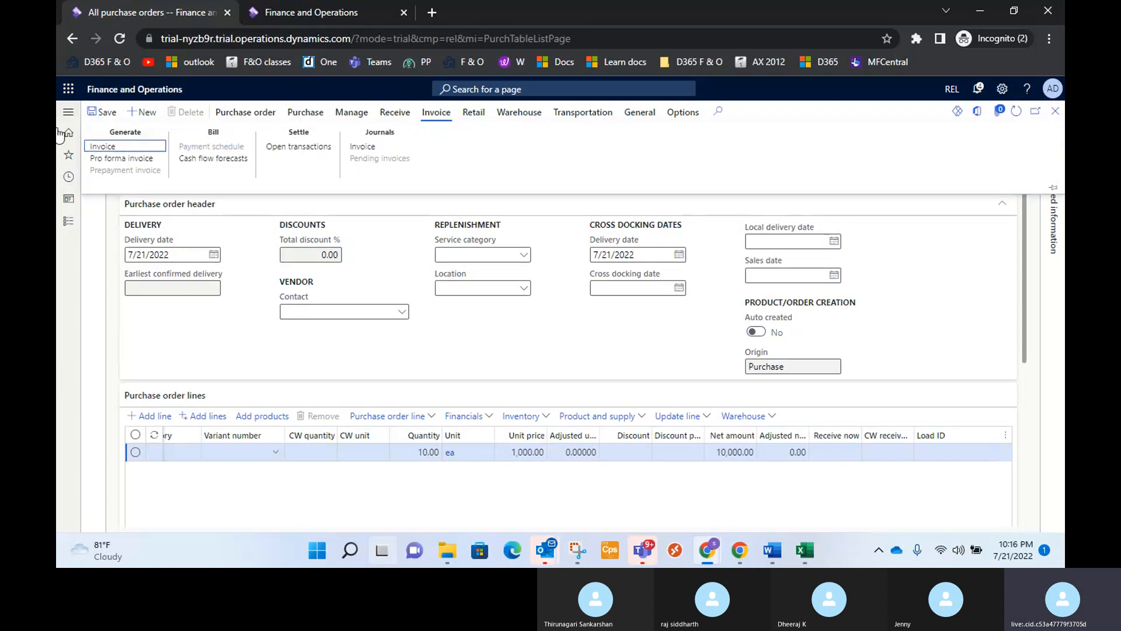
pyautogui.click(101, 147)
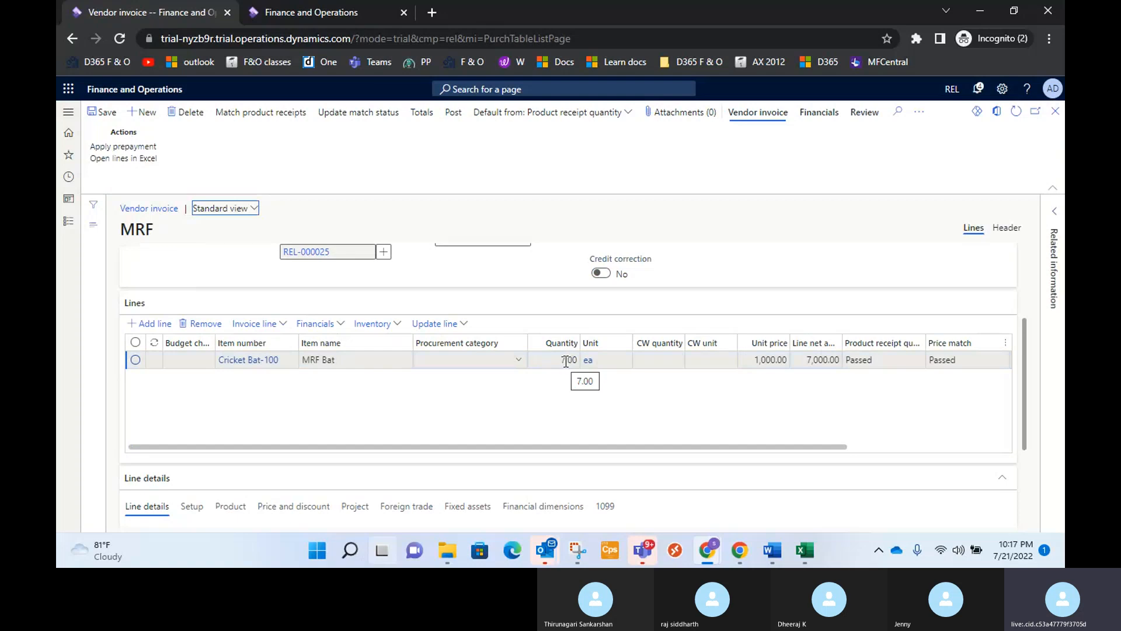
pyautogui.scroll(3, 569, 369)
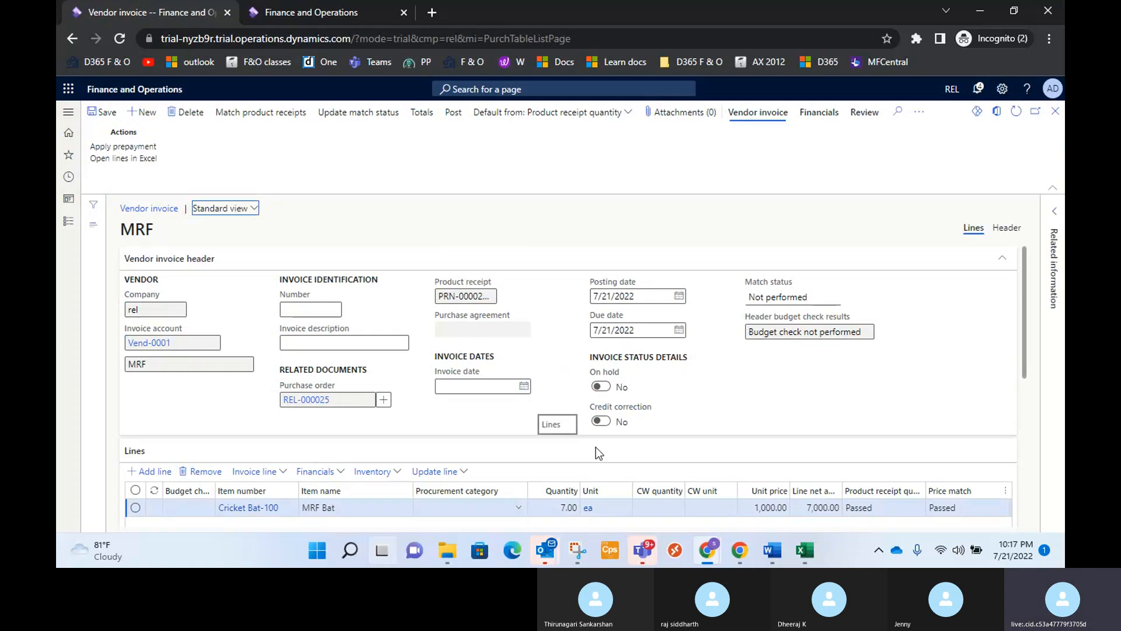
pyautogui.scroll(-3, 595, 447)
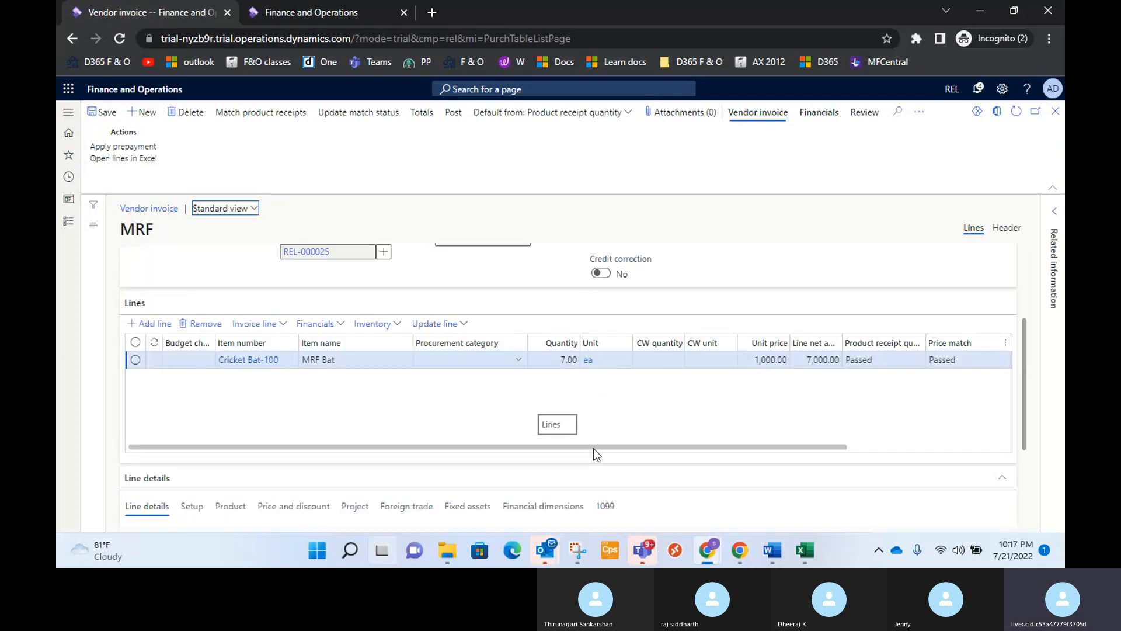
# Set the vendor invoice number to INV-000025.1.
pyautogui.scroll(3, 565, 367)
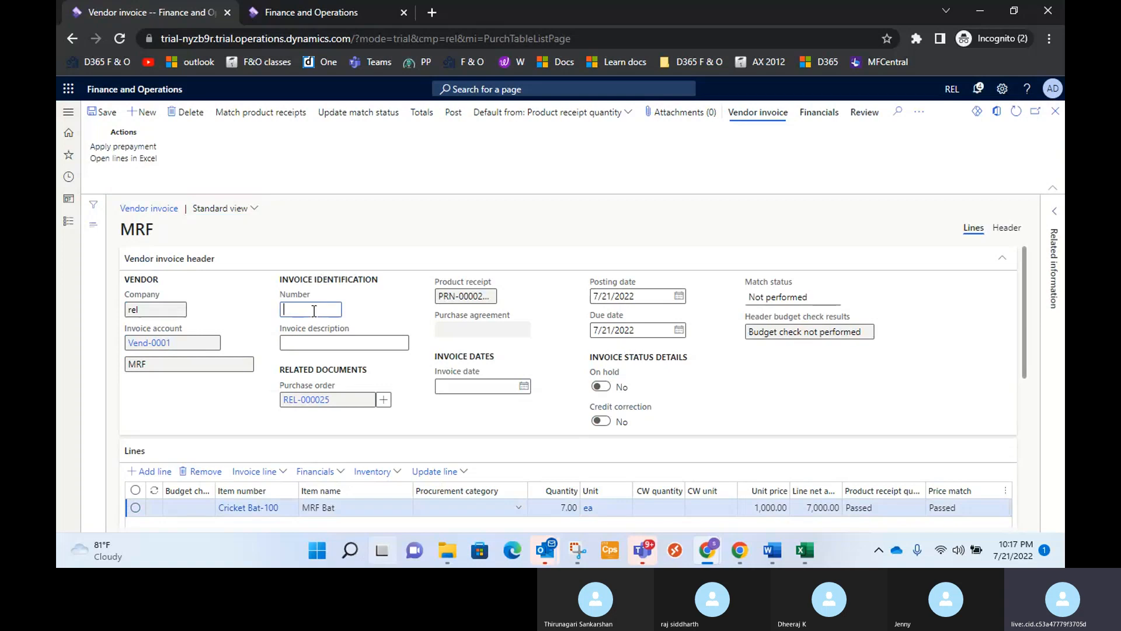
pyautogui.write('NV-0')
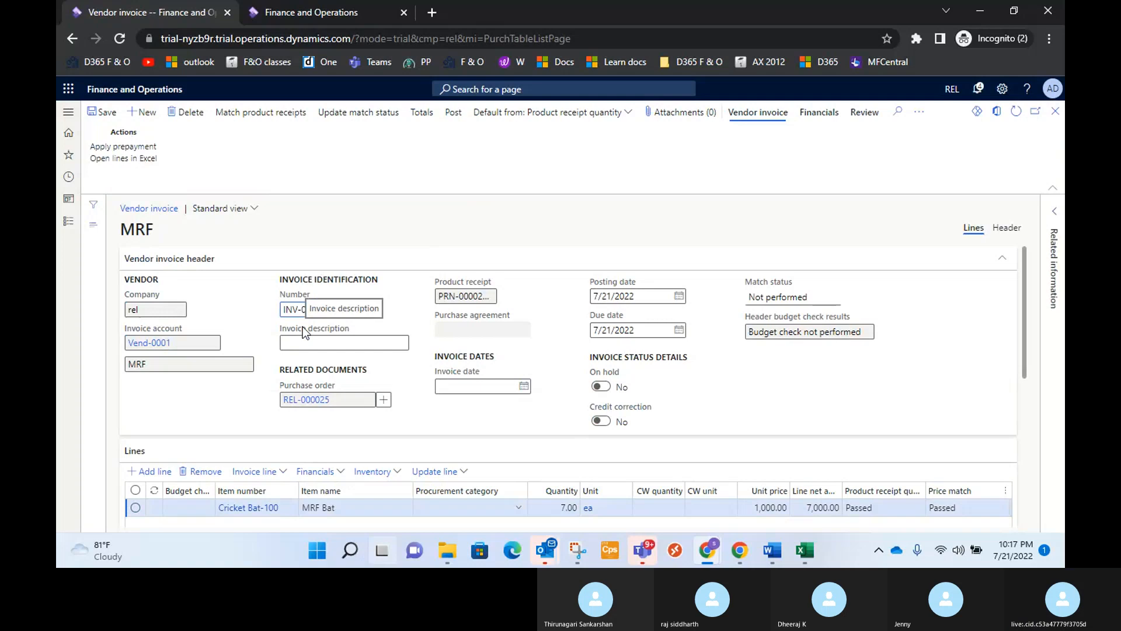
pyautogui.write('00')
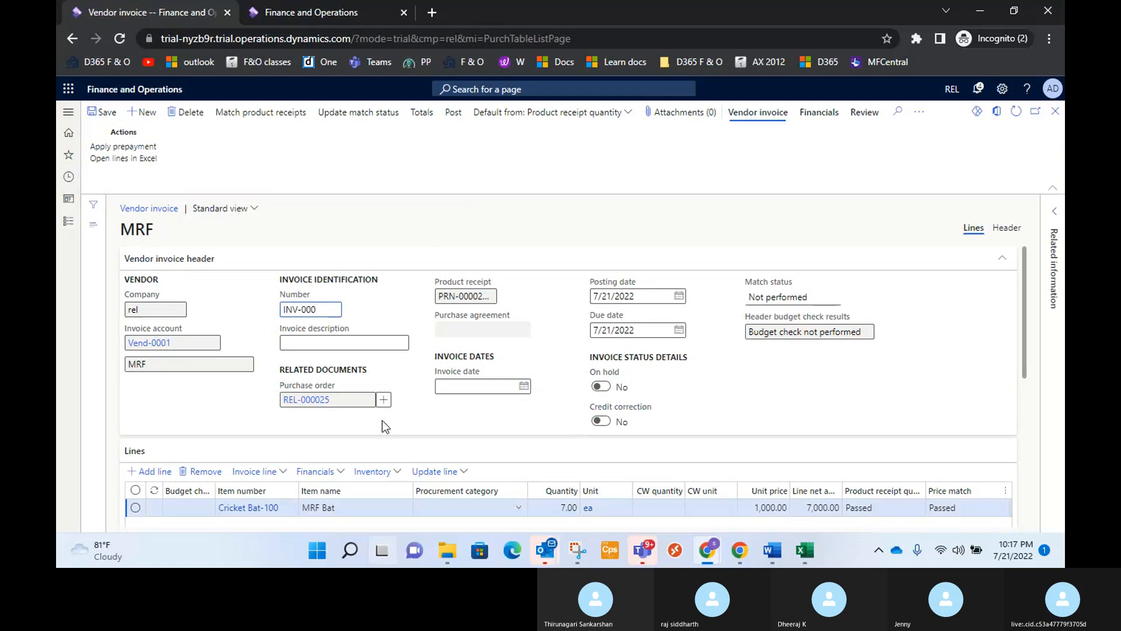
pyautogui.write('025.1')
# Set the invoice description to Cricket bats and the invoice date to 7/22/2022, and check the invoice line.
pyautogui.click(379, 342)
pyautogui.write('C')
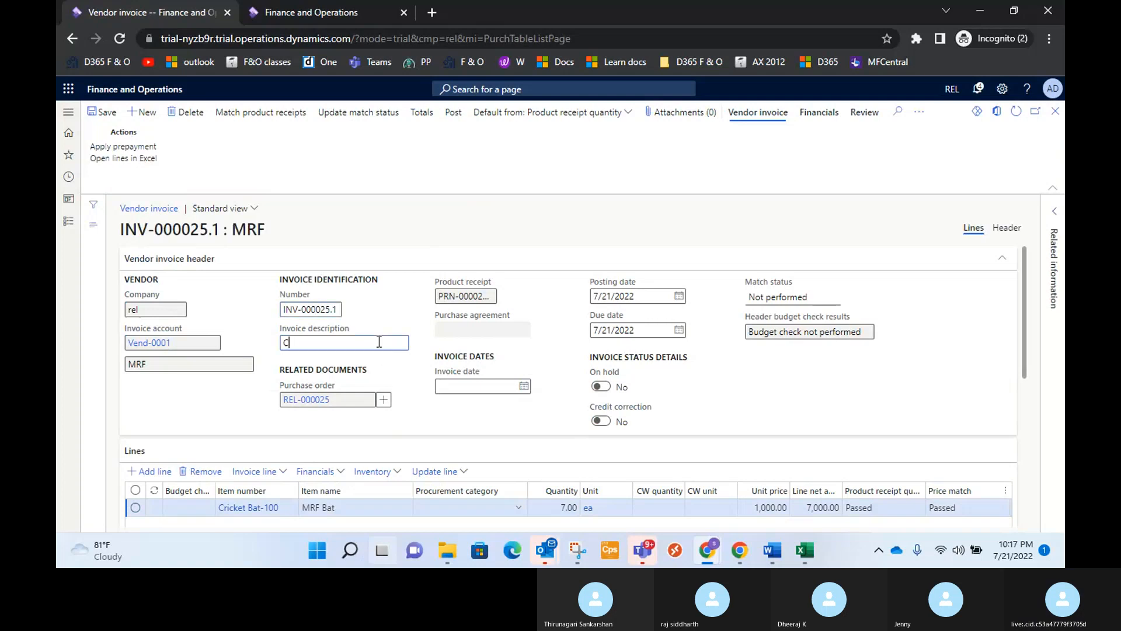
pyautogui.write('ricket bats')
pyautogui.click(524, 386)
pyautogui.click(545, 306)
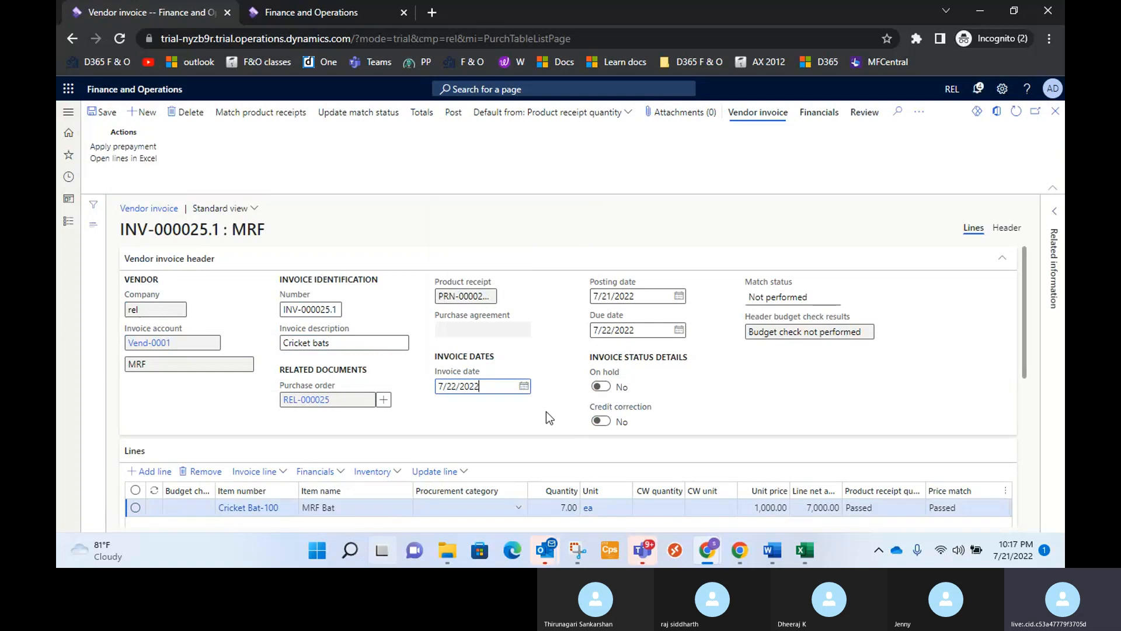
pyautogui.scroll(-4, 543, 412)
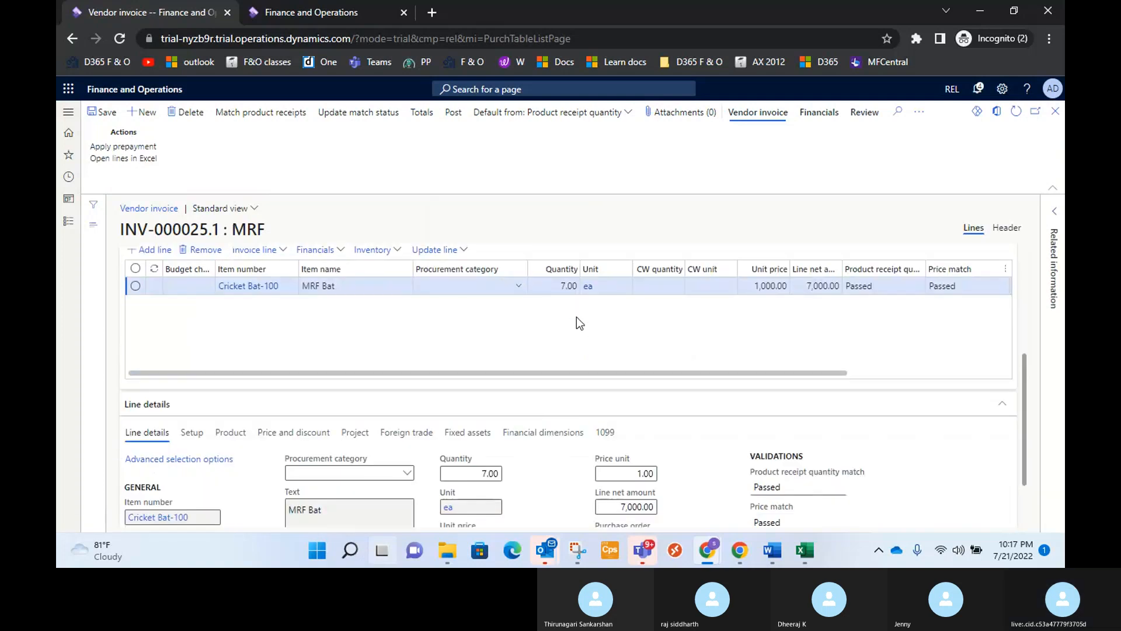
pyautogui.scroll(4, 576, 316)
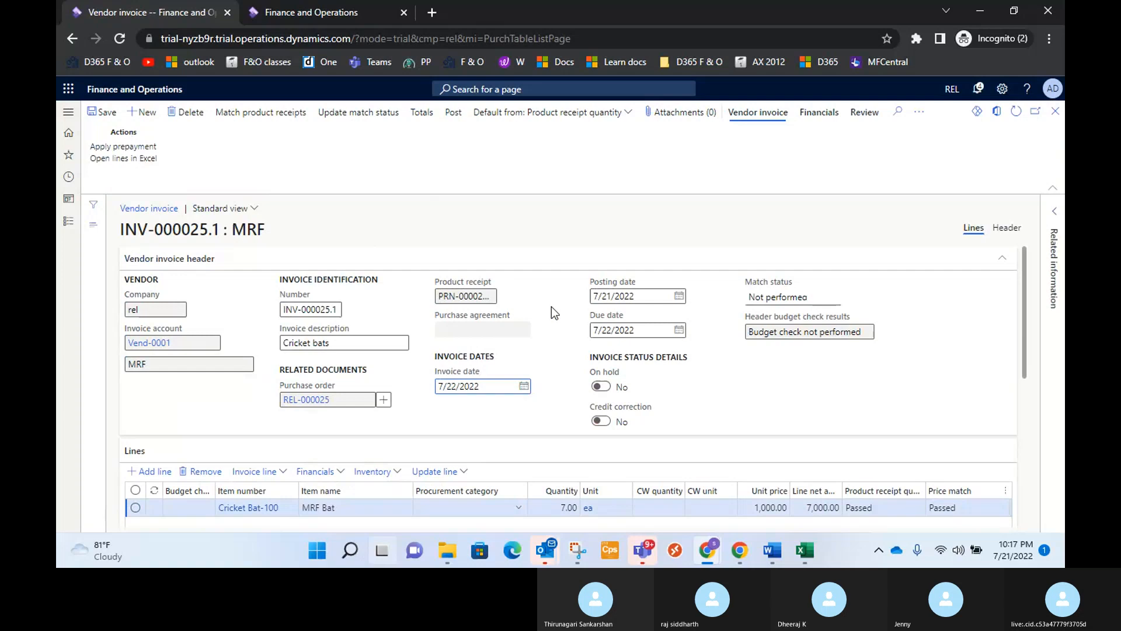
# Review how the 7/22/2022 product receipt is matched to the invoice's Cricket Bat-100 line and accept the match.
pyautogui.click(261, 113)
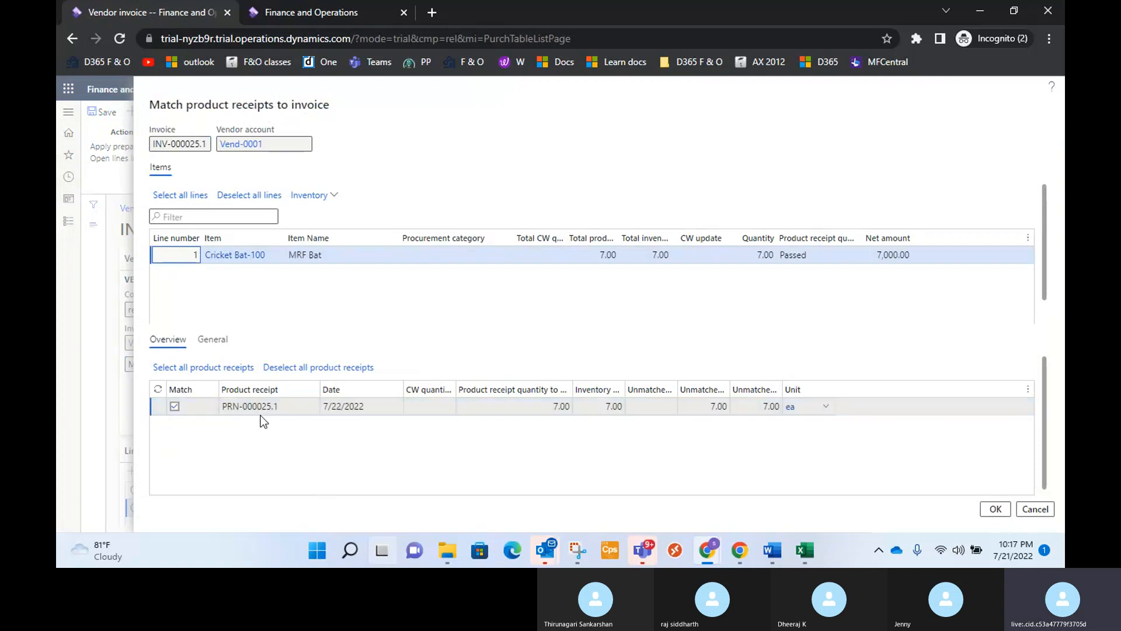
pyautogui.click(564, 407)
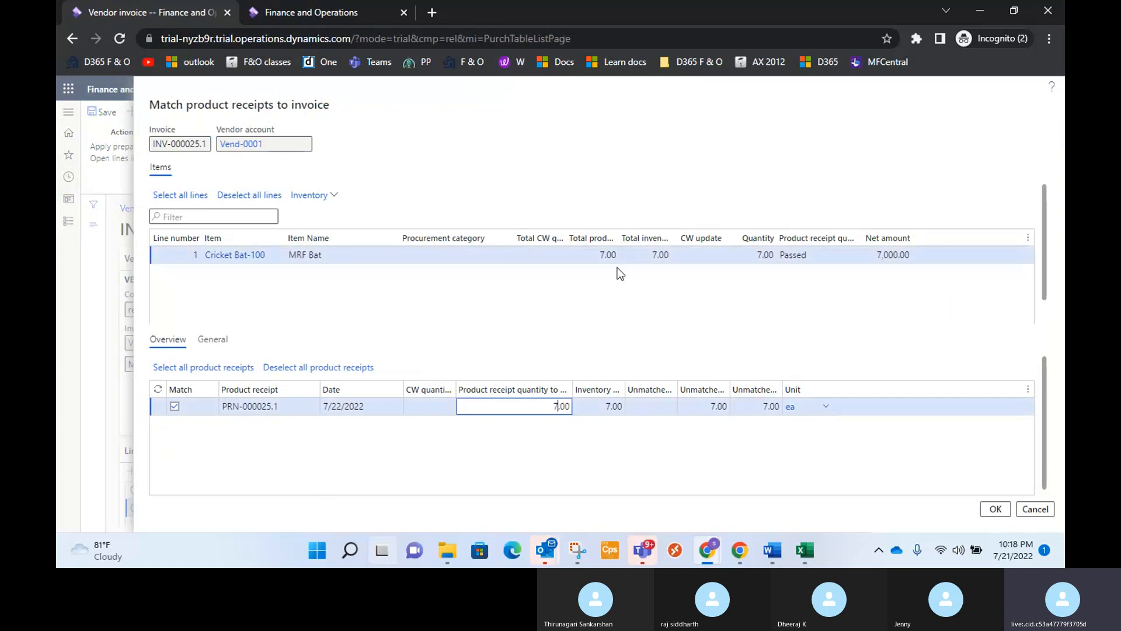
pyautogui.click(659, 255)
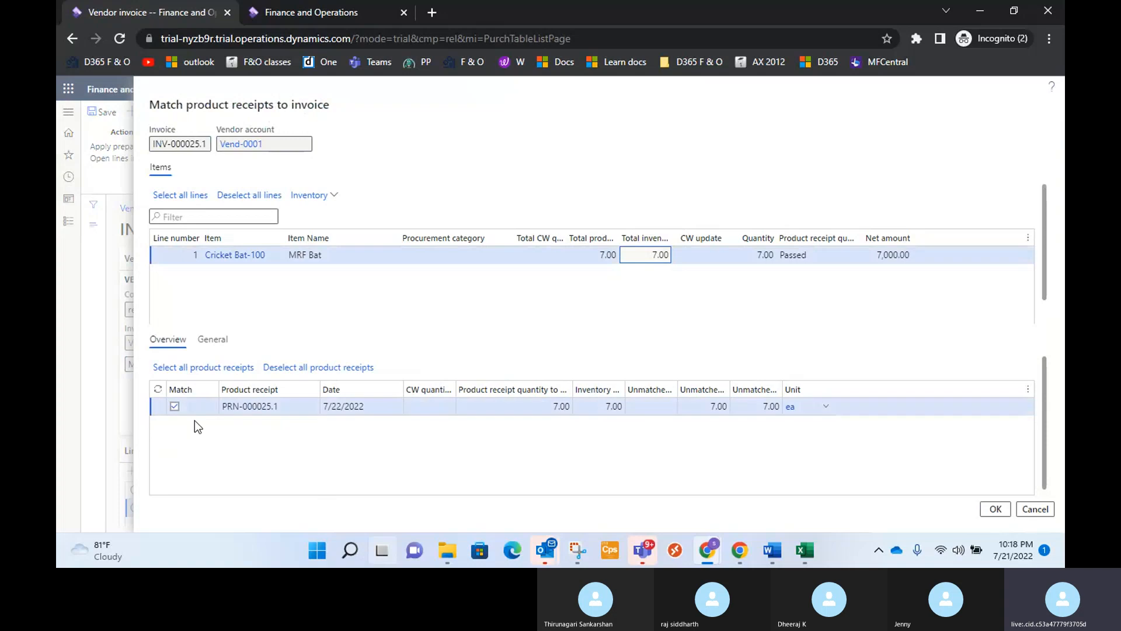
pyautogui.click(563, 407)
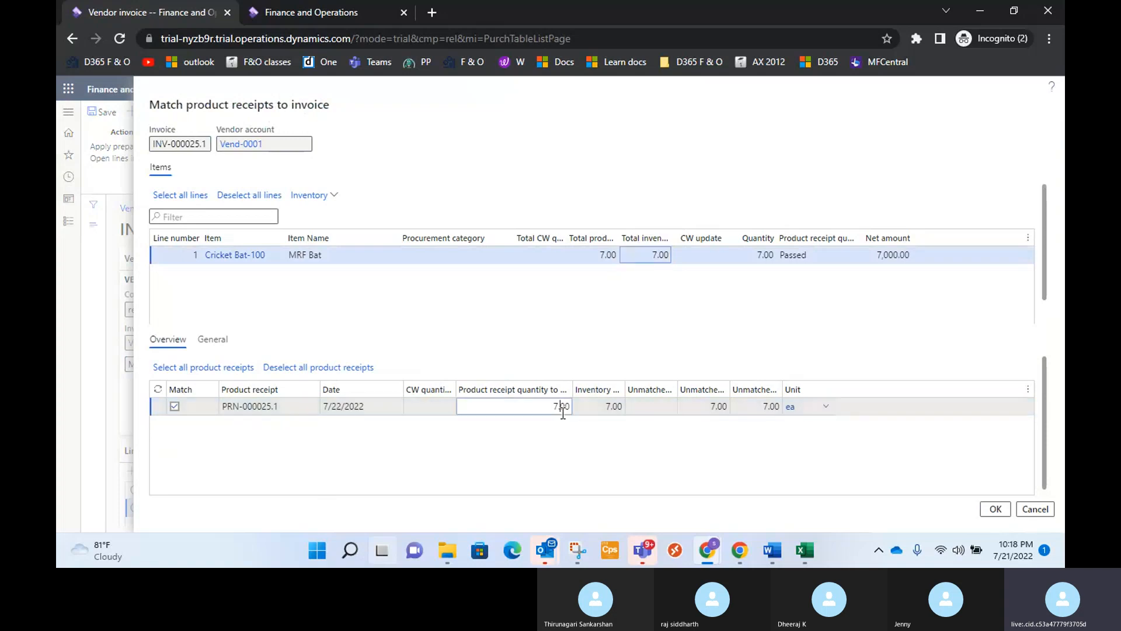
pyautogui.click(175, 407)
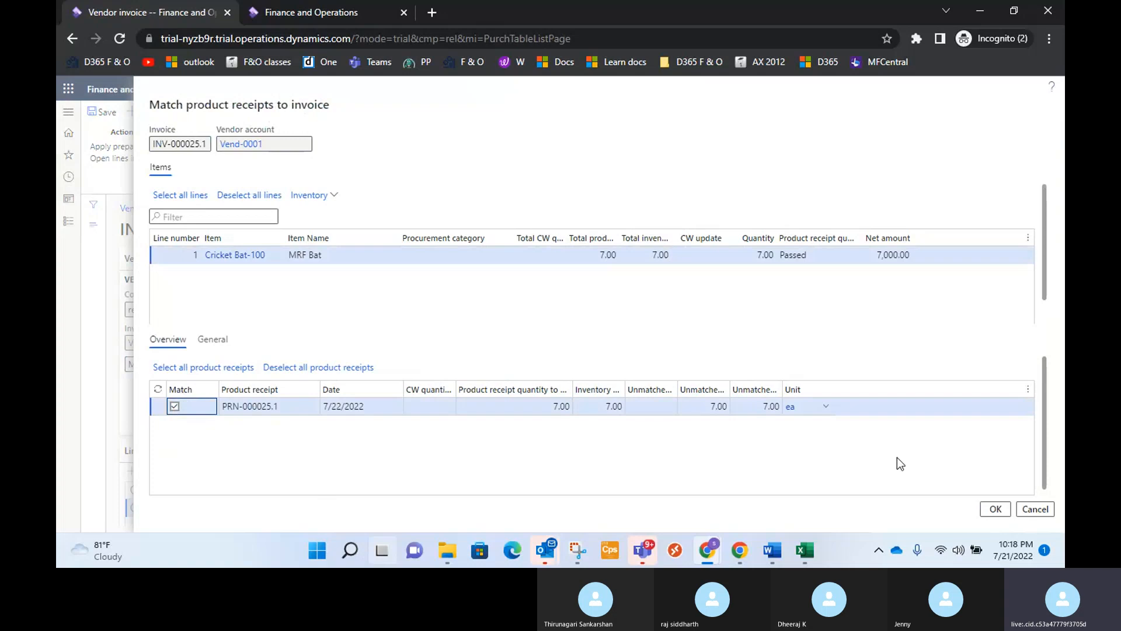
pyautogui.click(1008, 514)
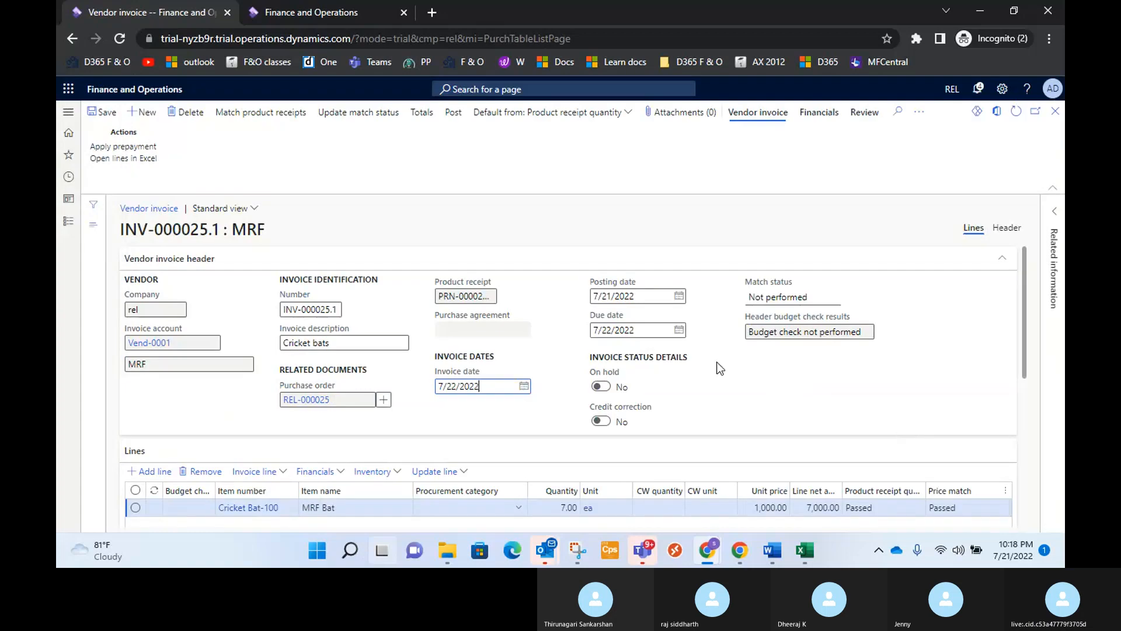
# Update the match status of invoice INV-000025.1 and post the invoice.
pyautogui.scroll(-3, 717, 368)
pyautogui.scroll(3, 578, 397)
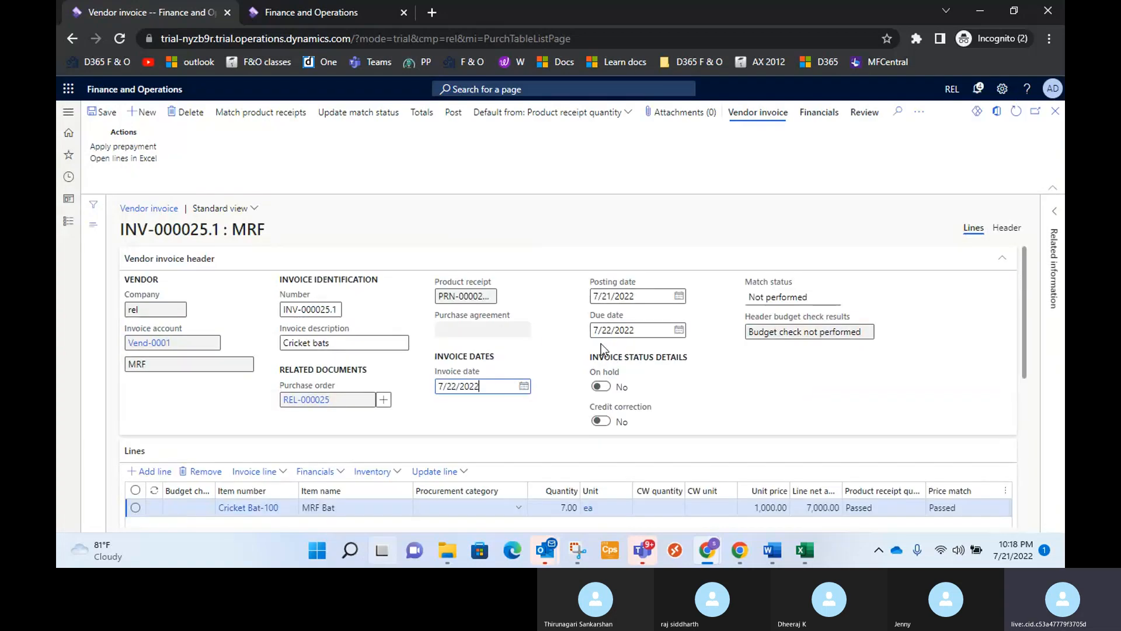
pyautogui.click(345, 113)
pyautogui.click(451, 115)
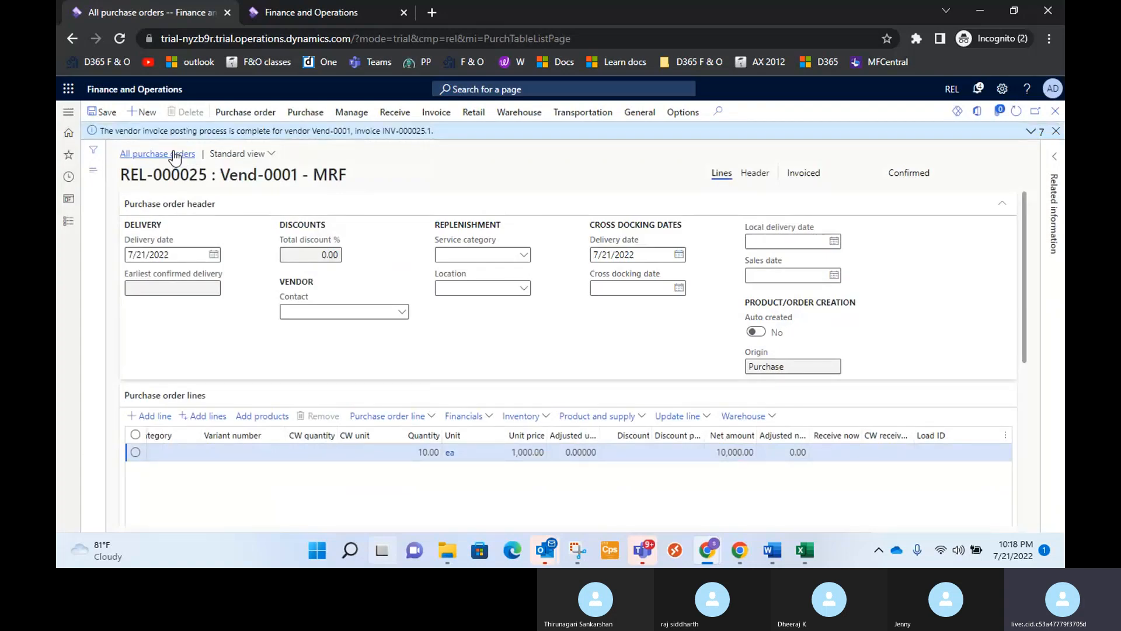
# Look up the purchase order's posted invoices in the invoice journal and view the voucher for INV-000025.1.
pyautogui.click(442, 119)
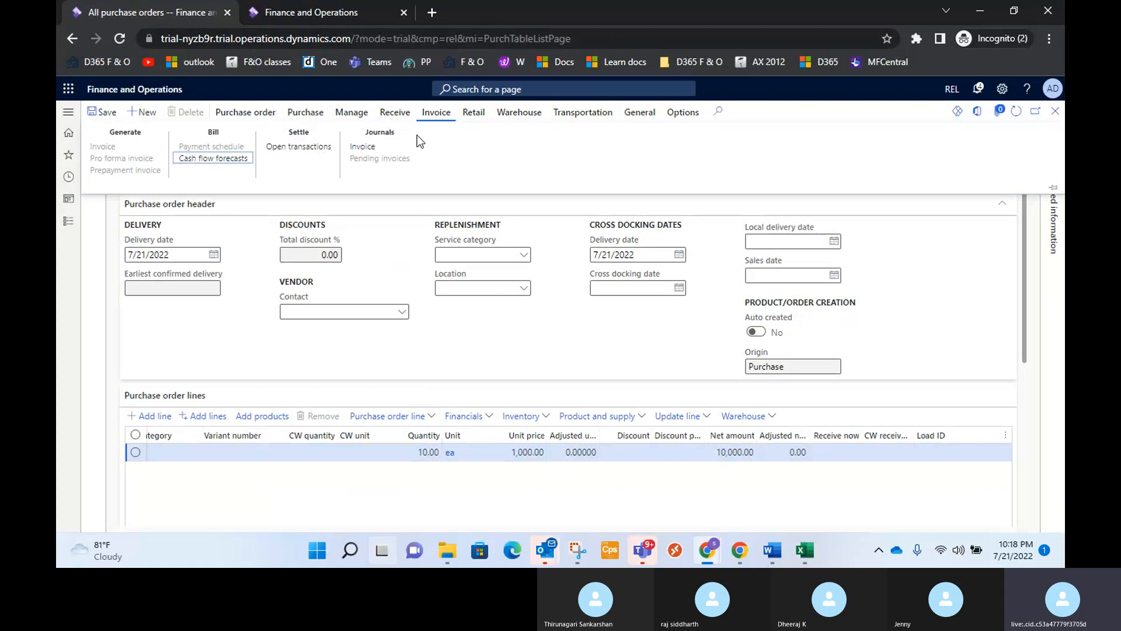
pyautogui.click(367, 148)
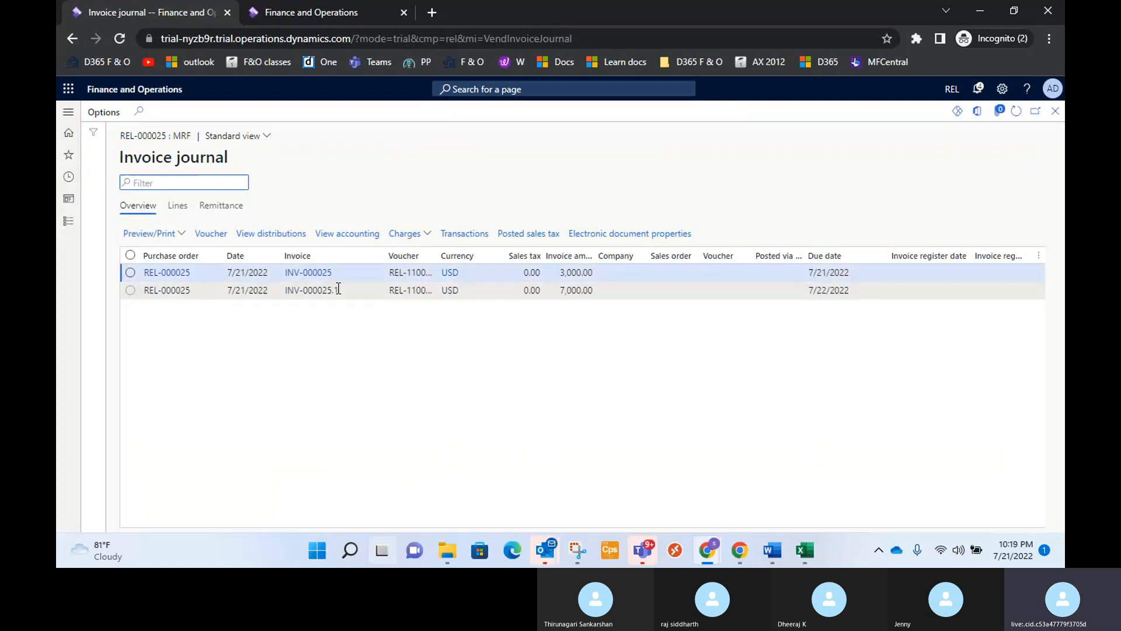
pyautogui.click(131, 290)
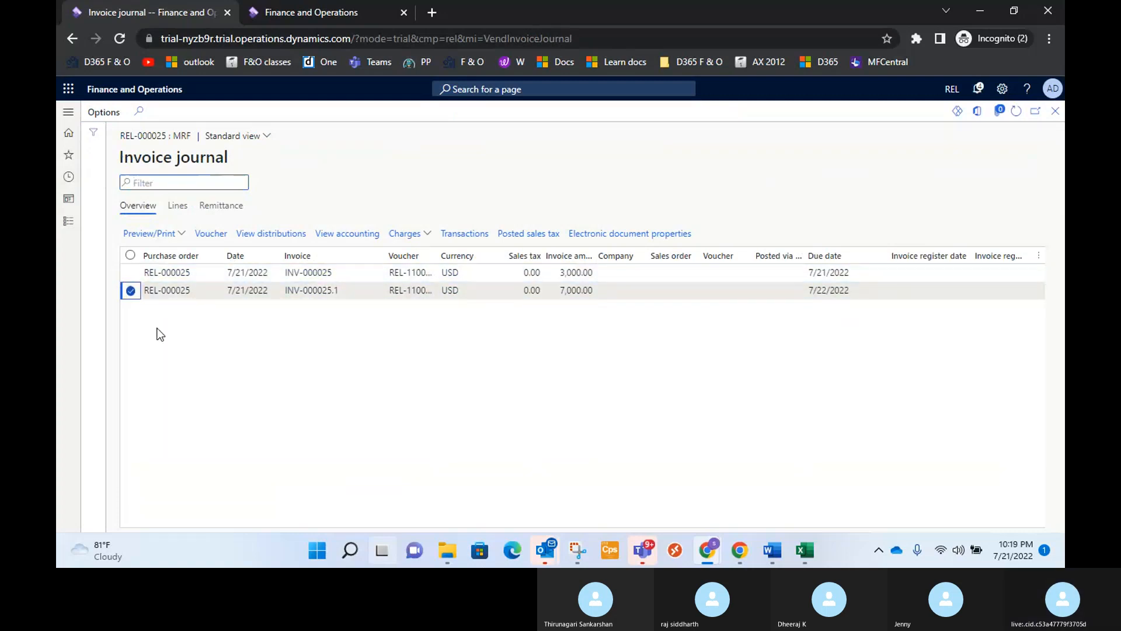
pyautogui.click(215, 235)
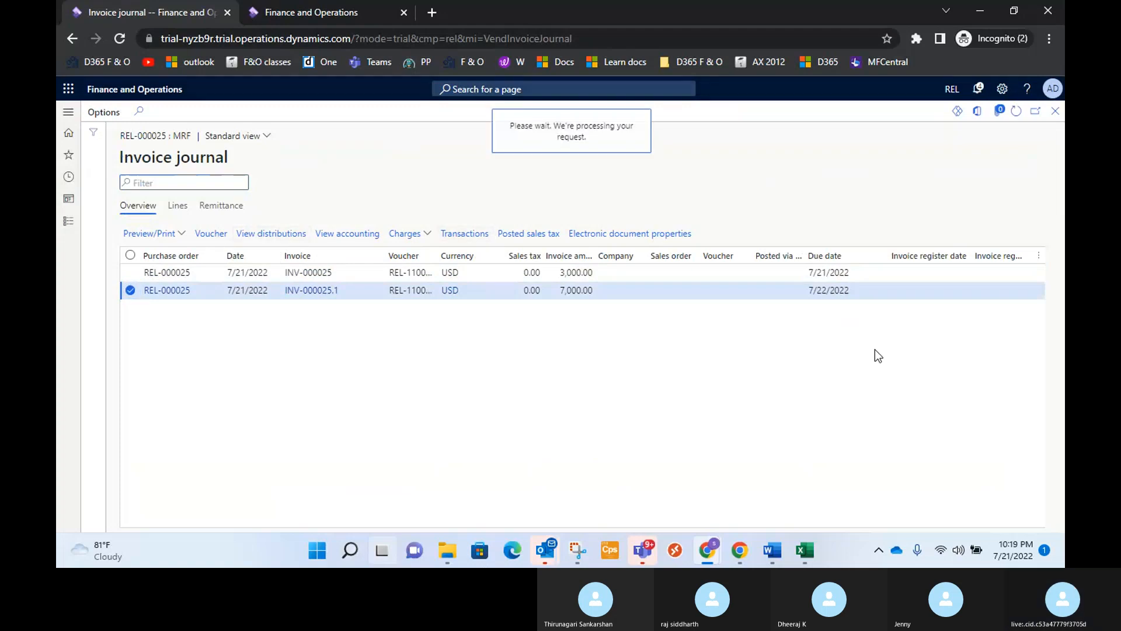
# Close the voucher, view INV-000025.1's subledger accounting entries, and return to MRF's purchase order to check its status.
pyautogui.click(1055, 111)
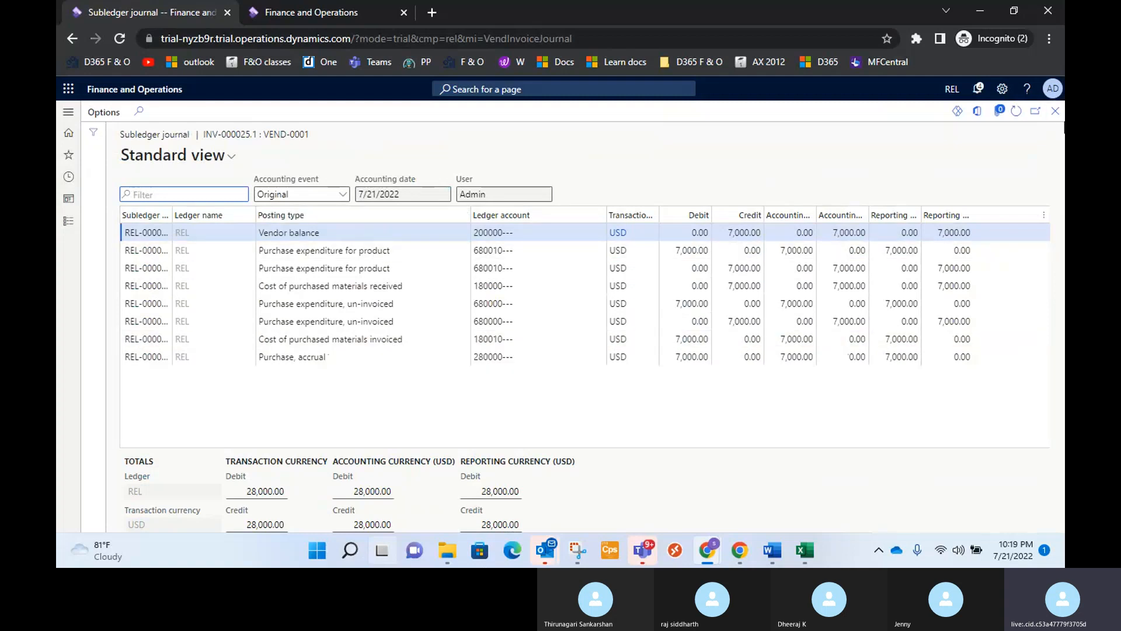
pyautogui.click(1055, 112)
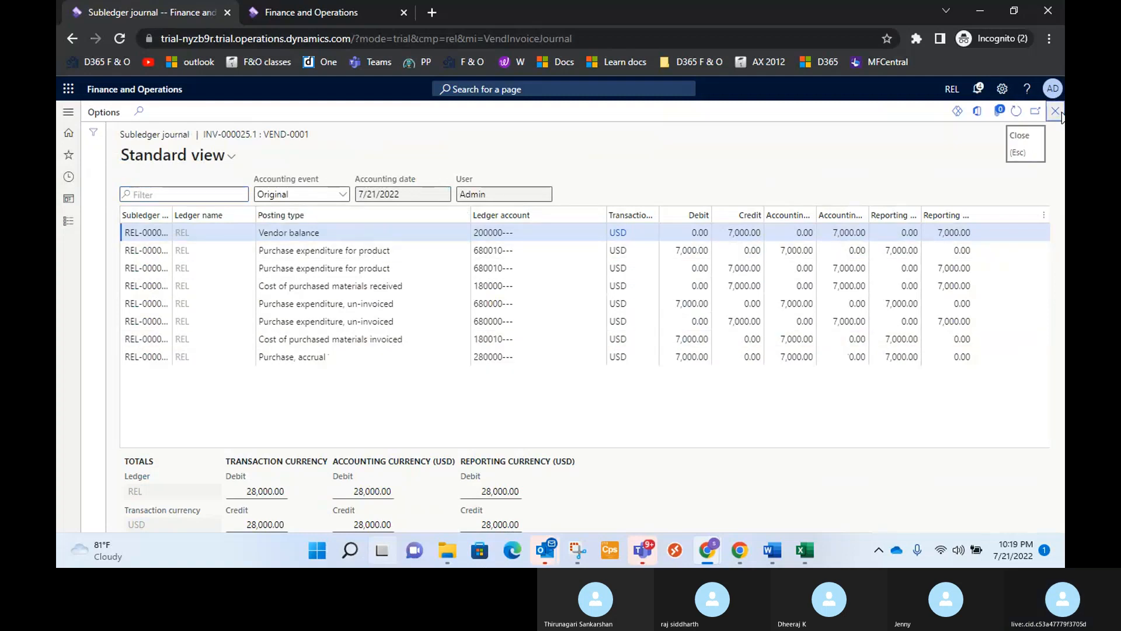
pyautogui.click(1057, 113)
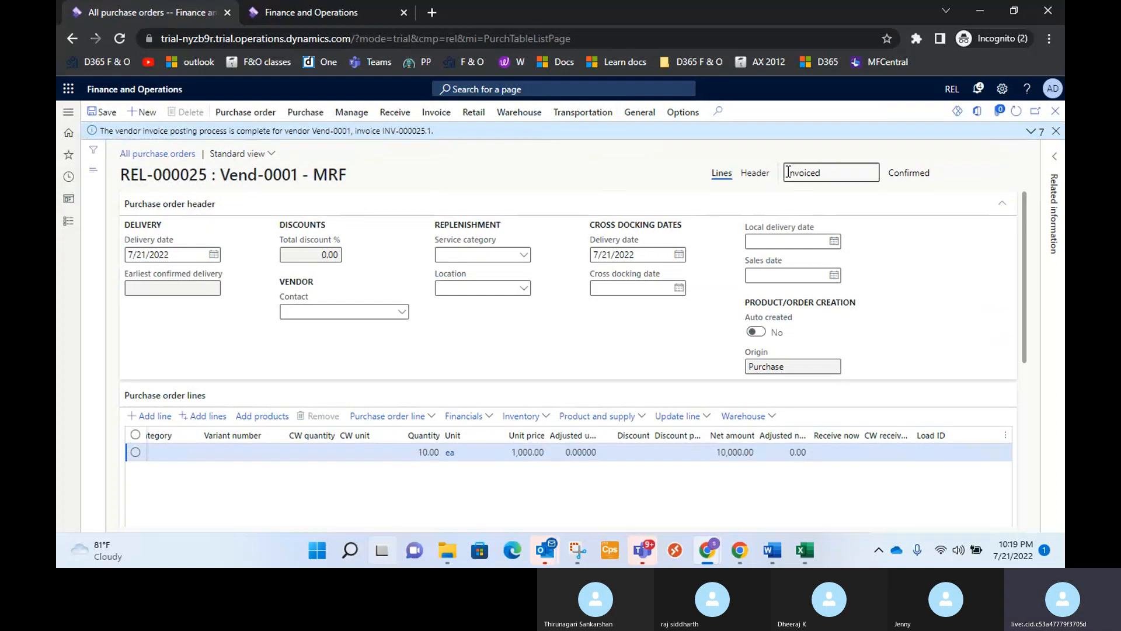
pyautogui.moveTo(787, 172); pyautogui.dragTo(847, 175)
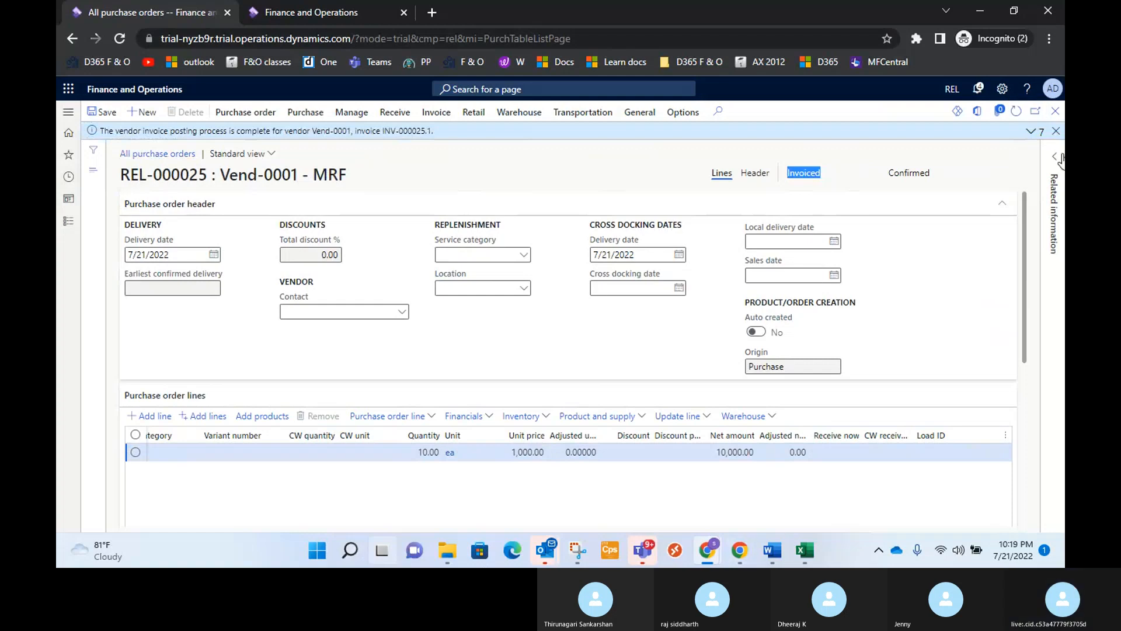
# Switch to the Training notes document in Word and review the list item "One Invoice for multiple POs.".
pyautogui.click(772, 551)
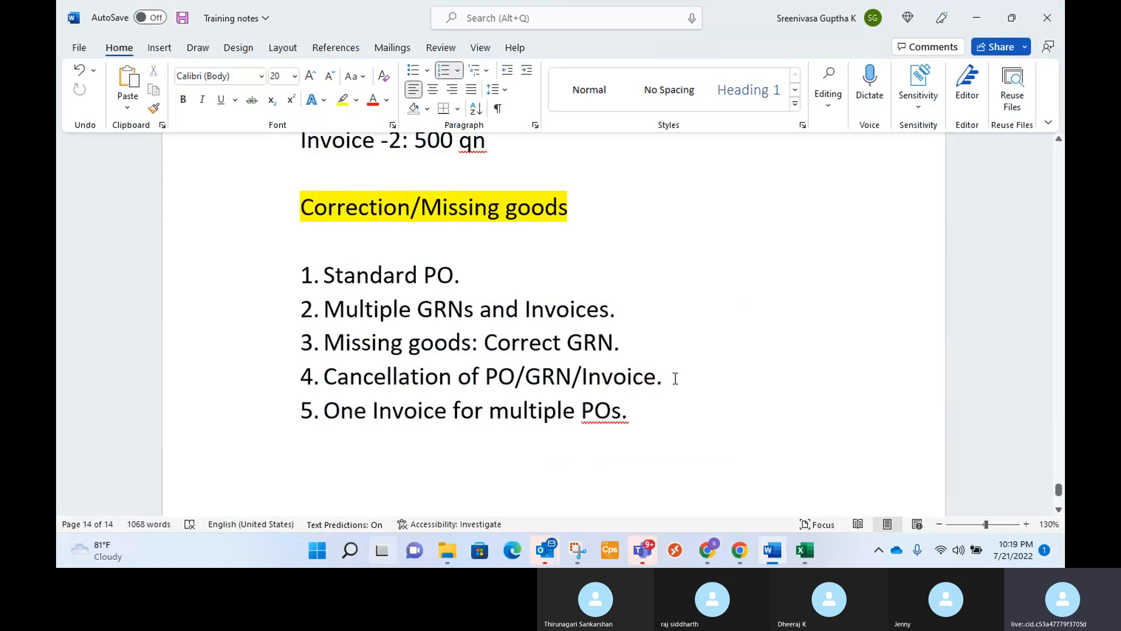
pyautogui.moveTo(637, 412); pyautogui.dragTo(337, 419)
pyautogui.hotkey('ctrl', 'a')
pyautogui.click(509, 422)
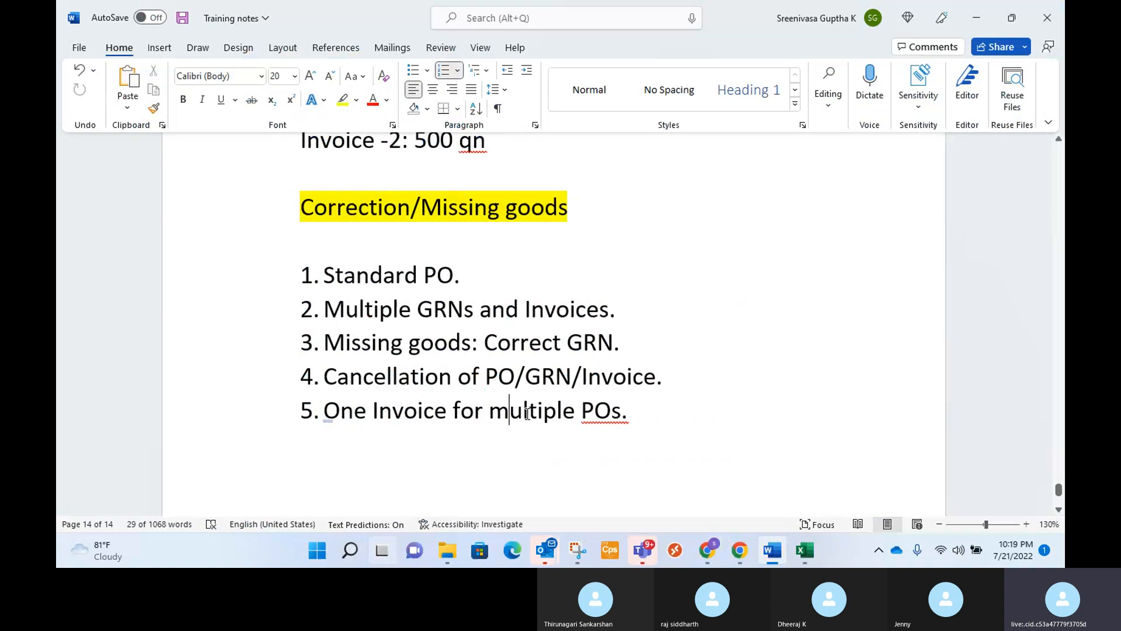
pyautogui.click(634, 417)
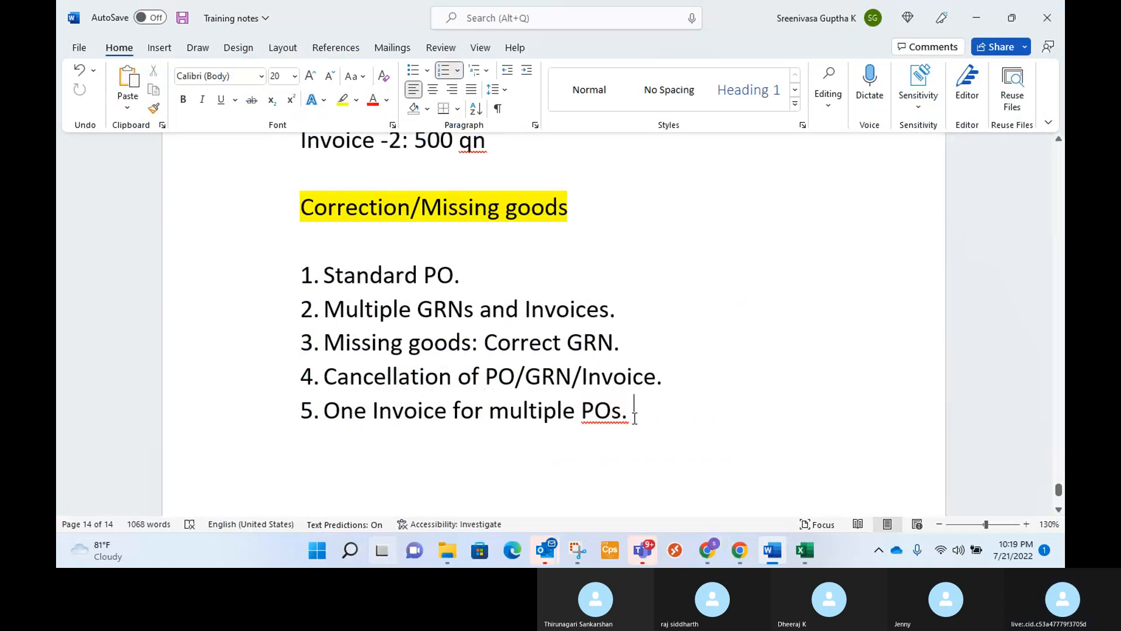
# Return to Finance and Operations, go back to the purchase order list, and start a new order for vendor Reebok.
pyautogui.hotkey('alt', 'Tab')
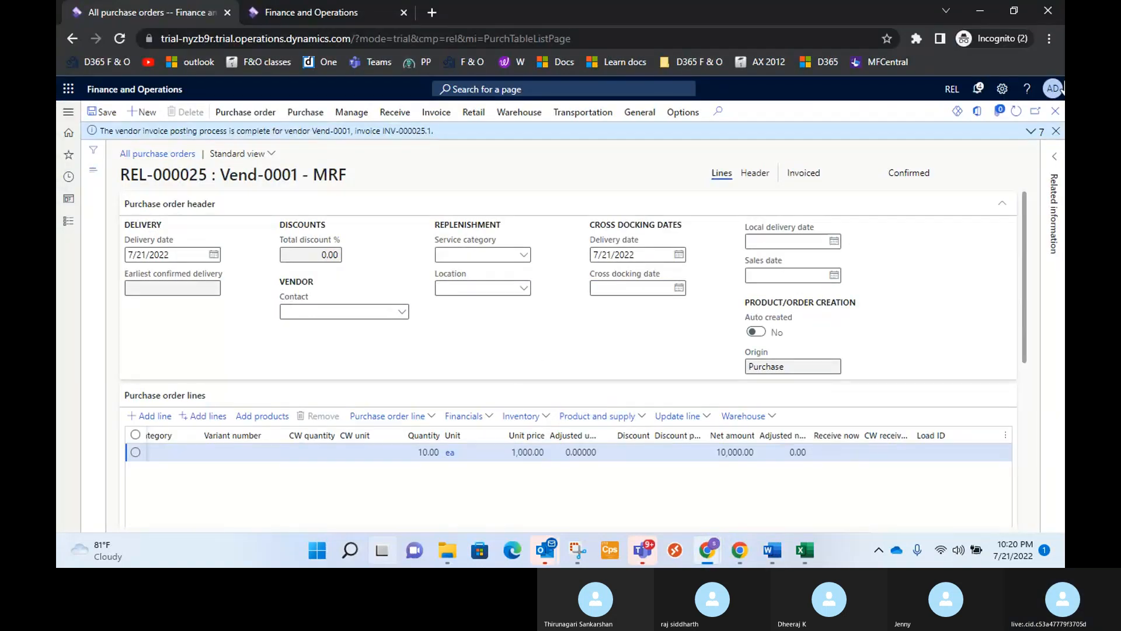
pyautogui.click(1056, 131)
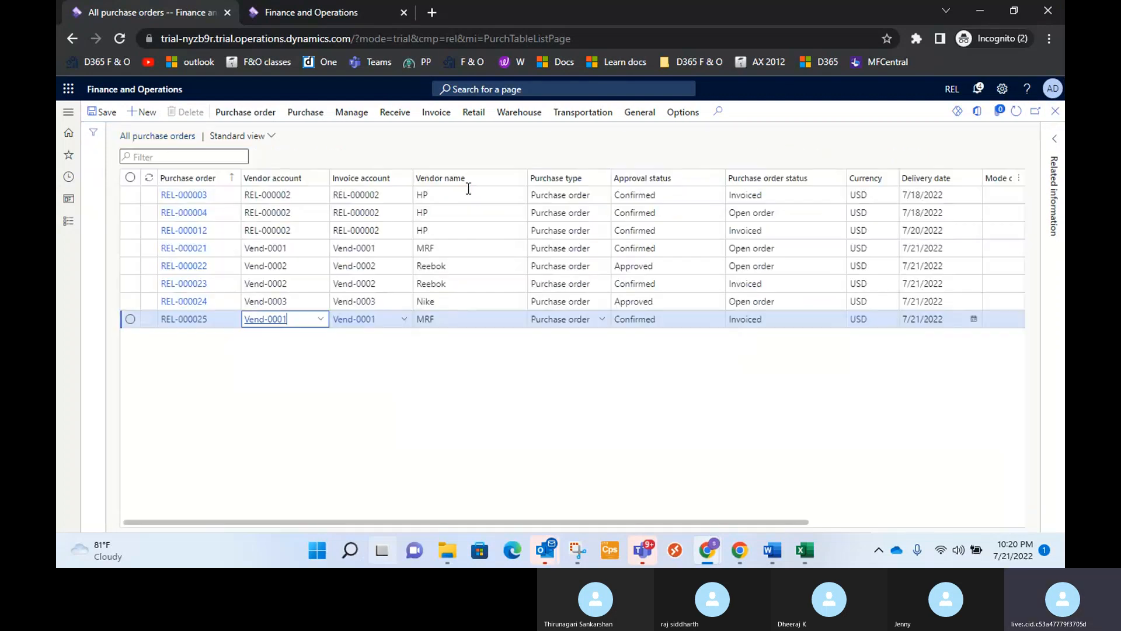
pyautogui.click(145, 116)
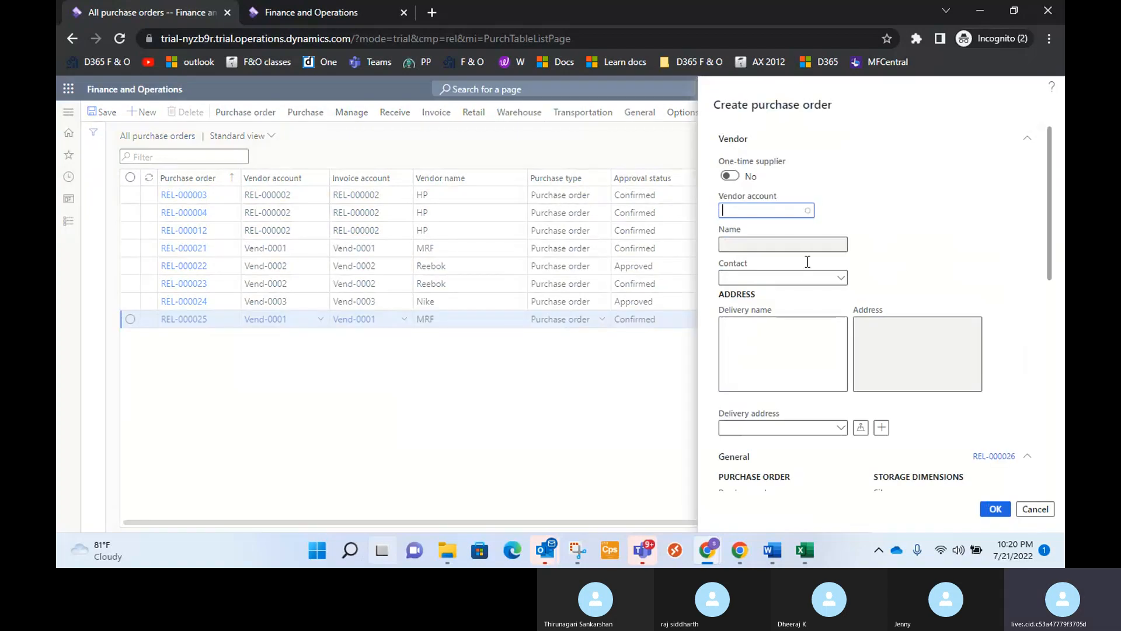
pyautogui.click(808, 210)
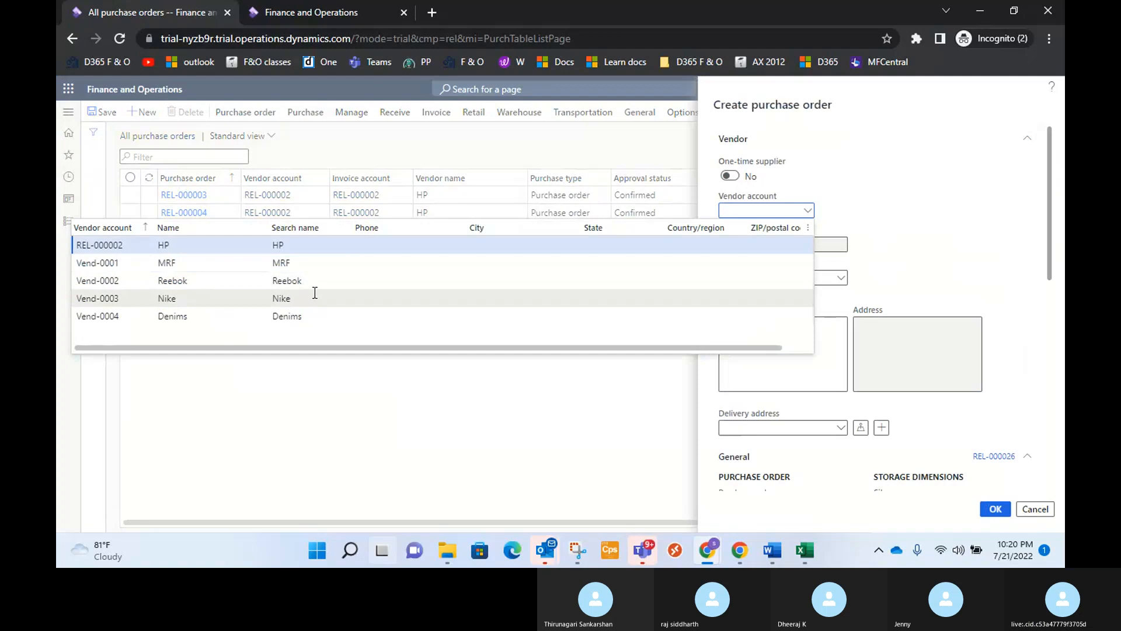
pyautogui.click(307, 285)
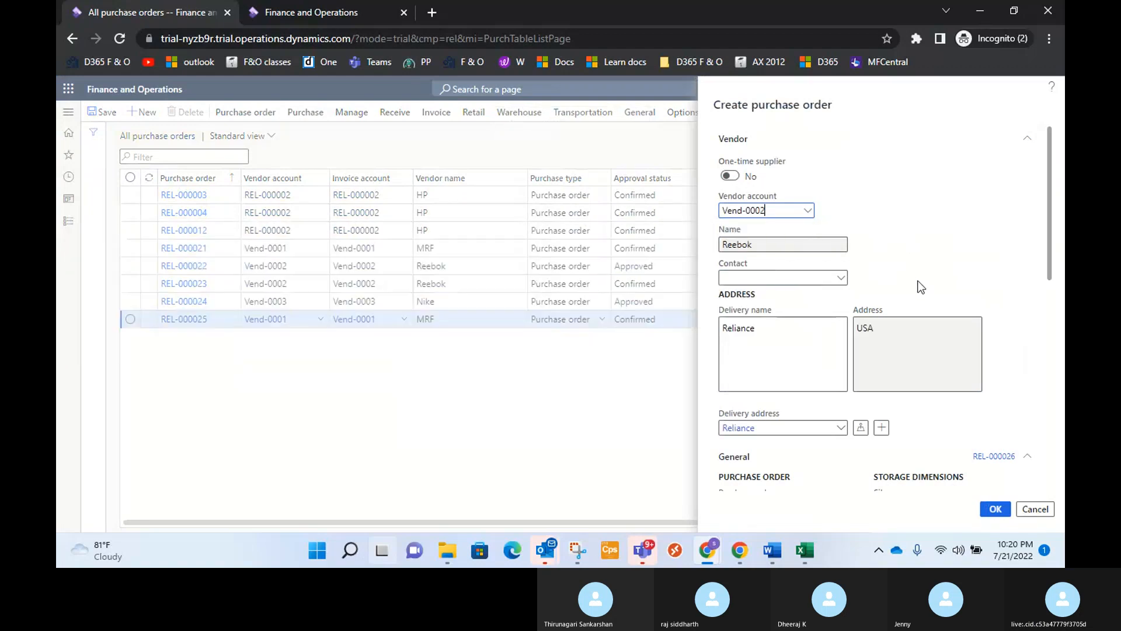
# Set the new order's site to Site 1 and warehouse to WH 1, check its details, and create the order.
pyautogui.scroll(-5, 956, 285)
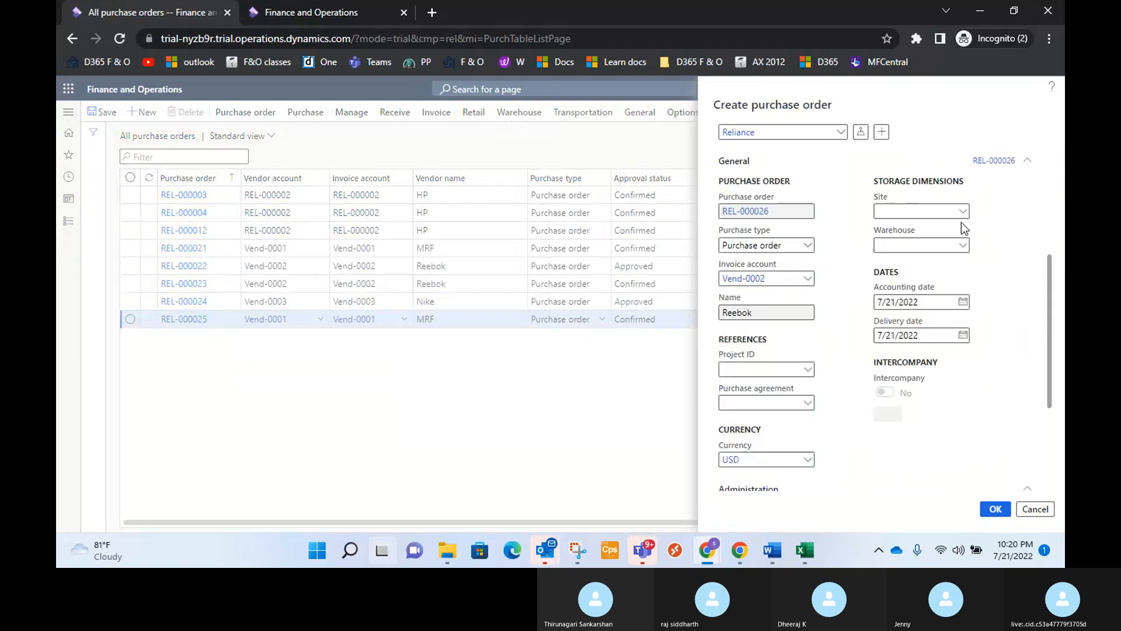
pyautogui.click(963, 214)
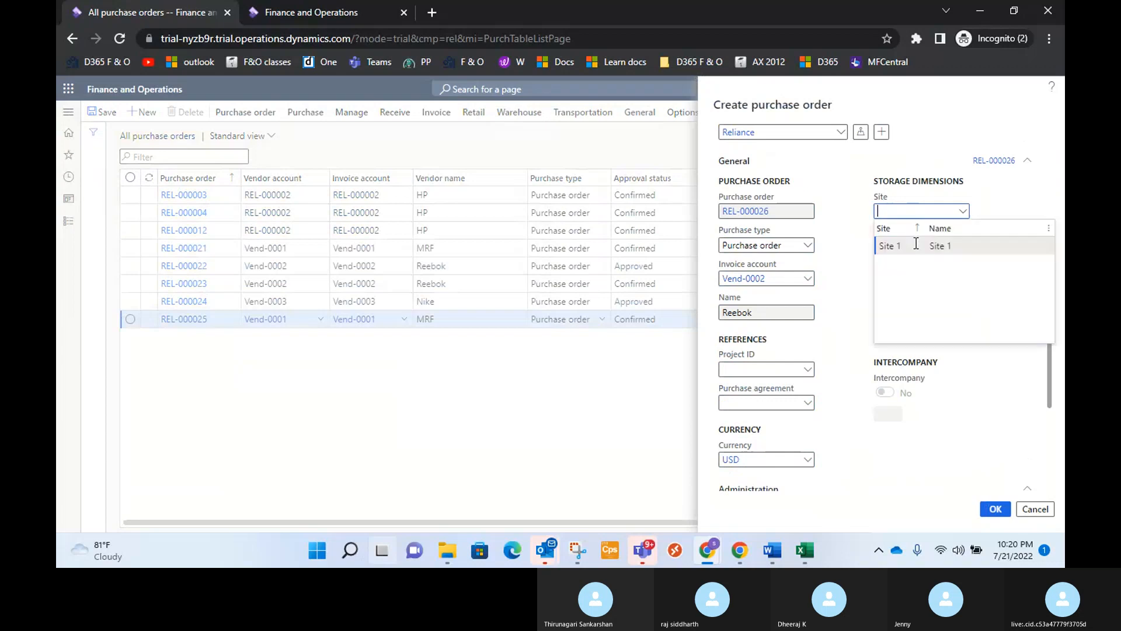
pyautogui.press('Tab')
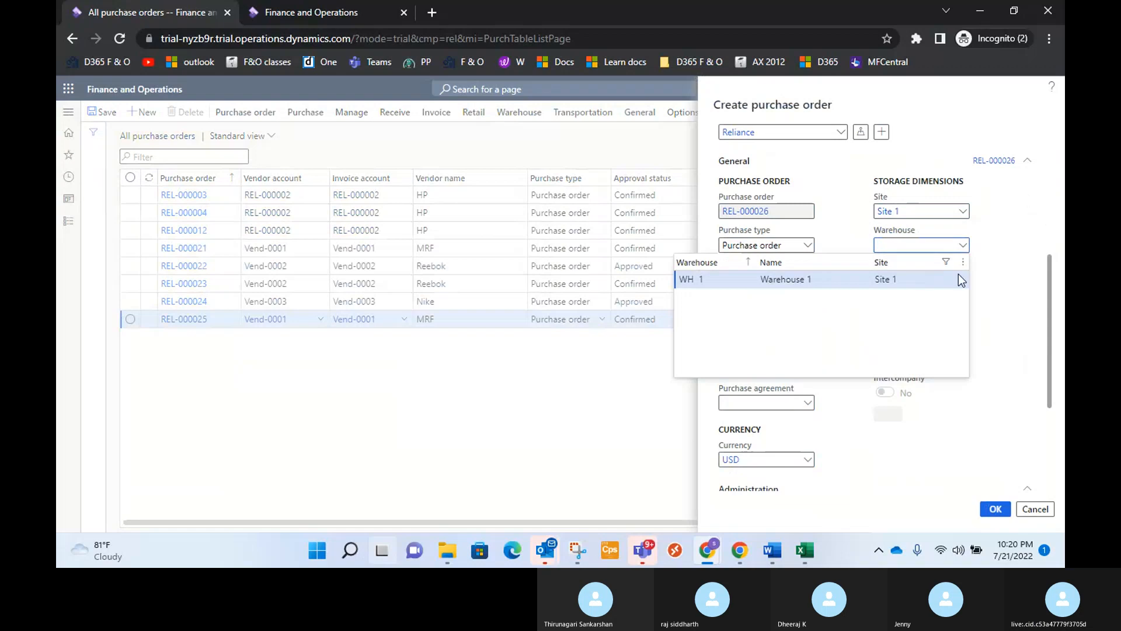
pyautogui.click(959, 277)
pyautogui.scroll(-5, 1022, 308)
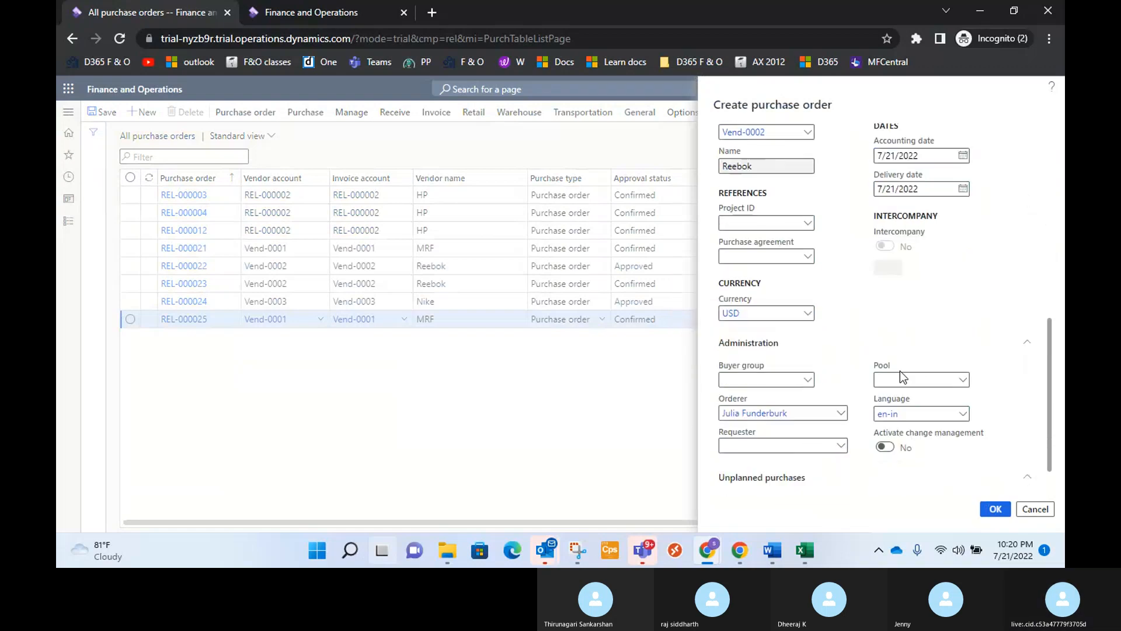
pyautogui.click(901, 374)
pyautogui.scroll(5, 1011, 314)
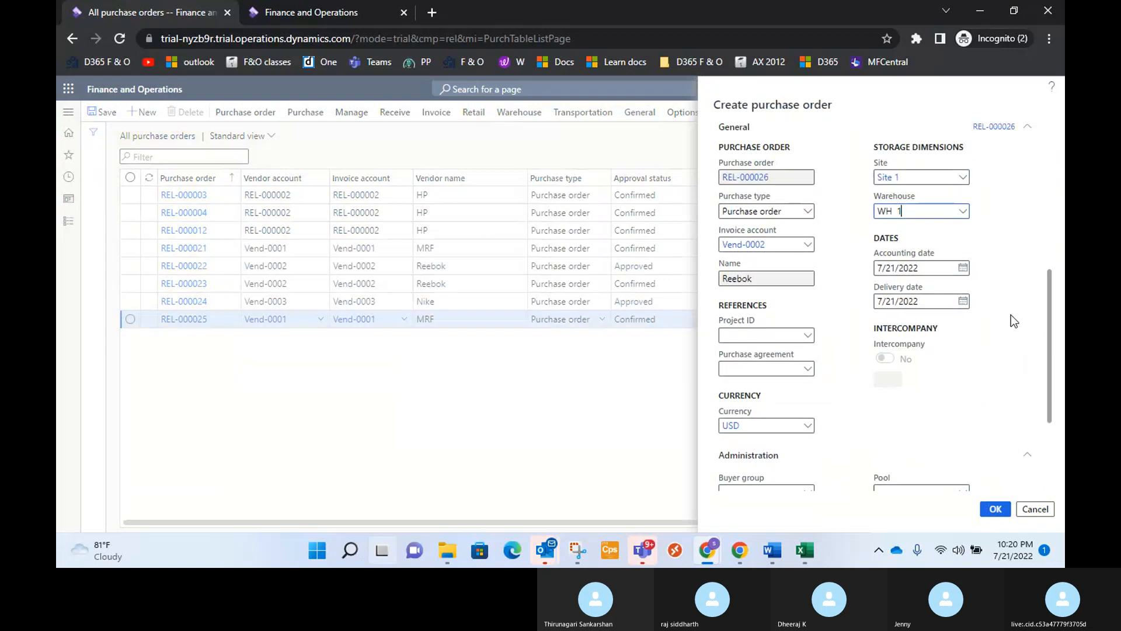
pyautogui.scroll(3, 1011, 314)
pyautogui.scroll(3, 1011, 314)
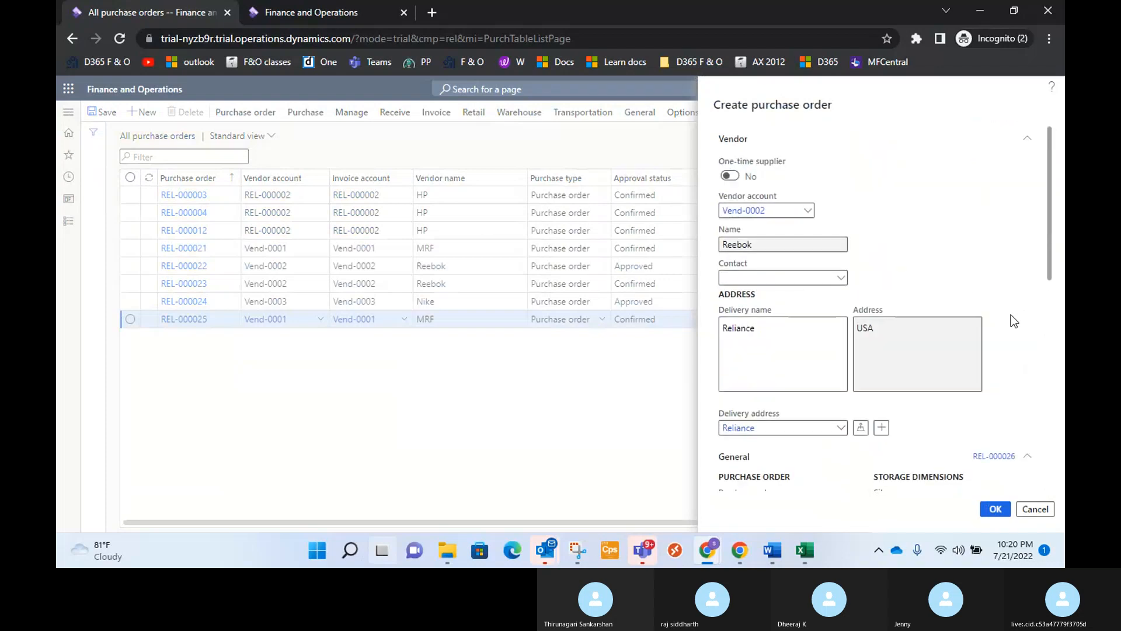
pyautogui.scroll(-8, 1014, 320)
pyautogui.scroll(-2, 1003, 456)
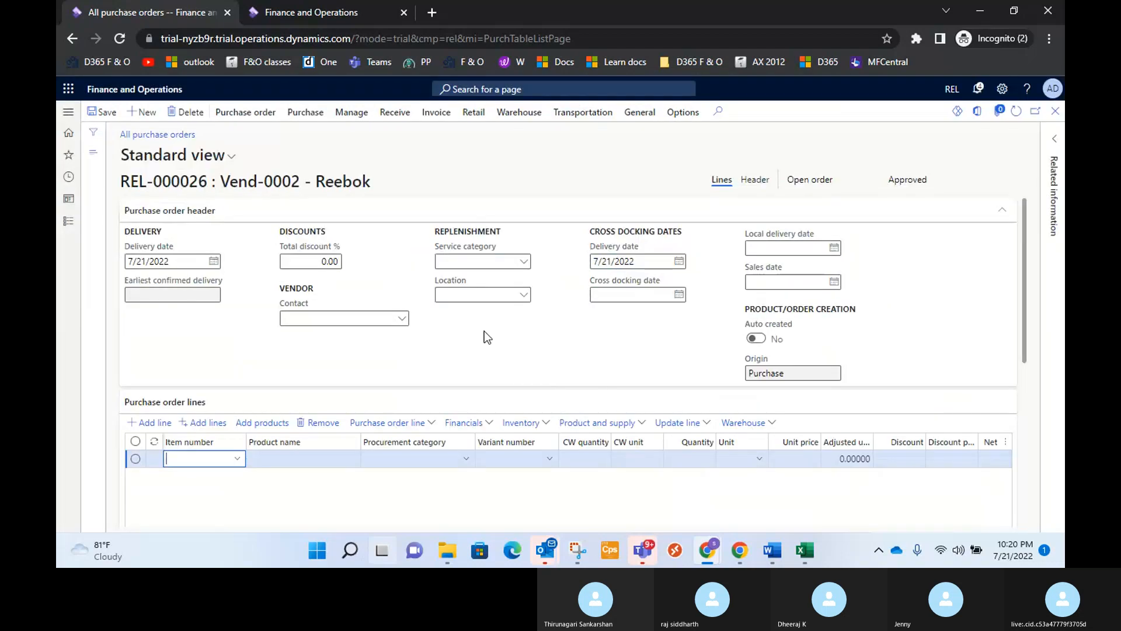
pyautogui.scroll(-2, 305, 366)
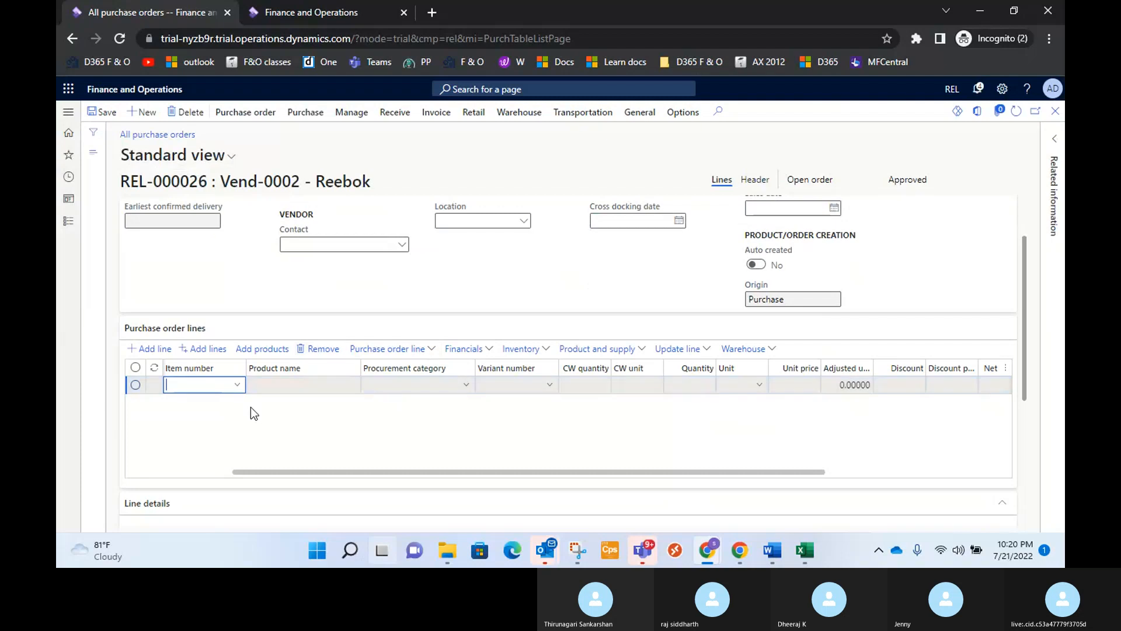
pyautogui.moveTo(278, 472); pyautogui.dragTo(68, 459)
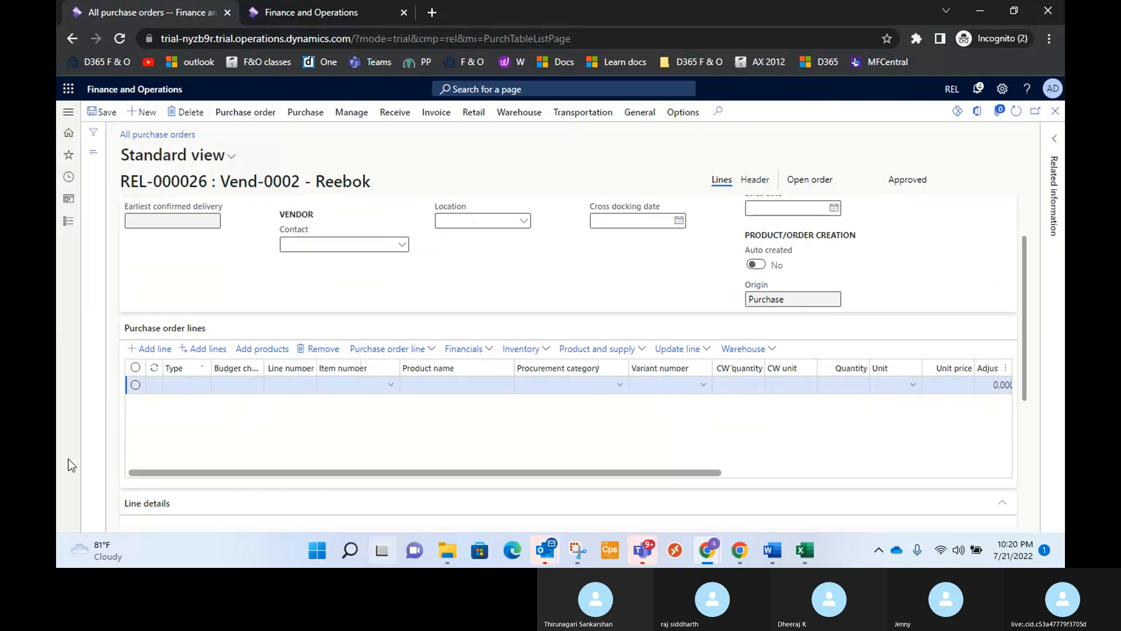
pyautogui.click(389, 385)
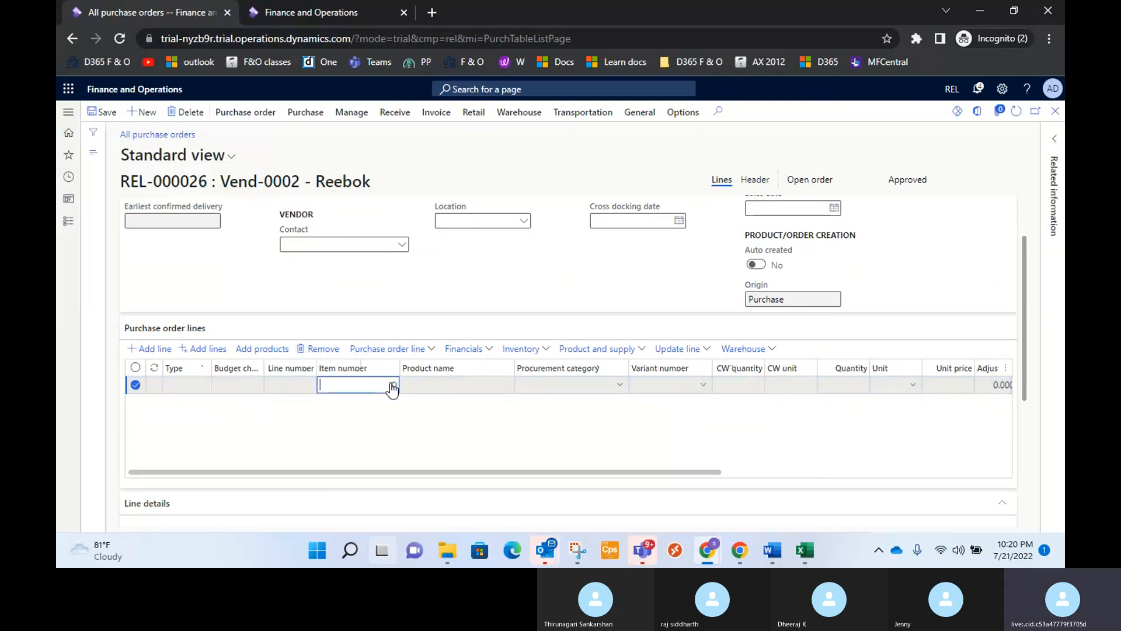
pyautogui.click(391, 385)
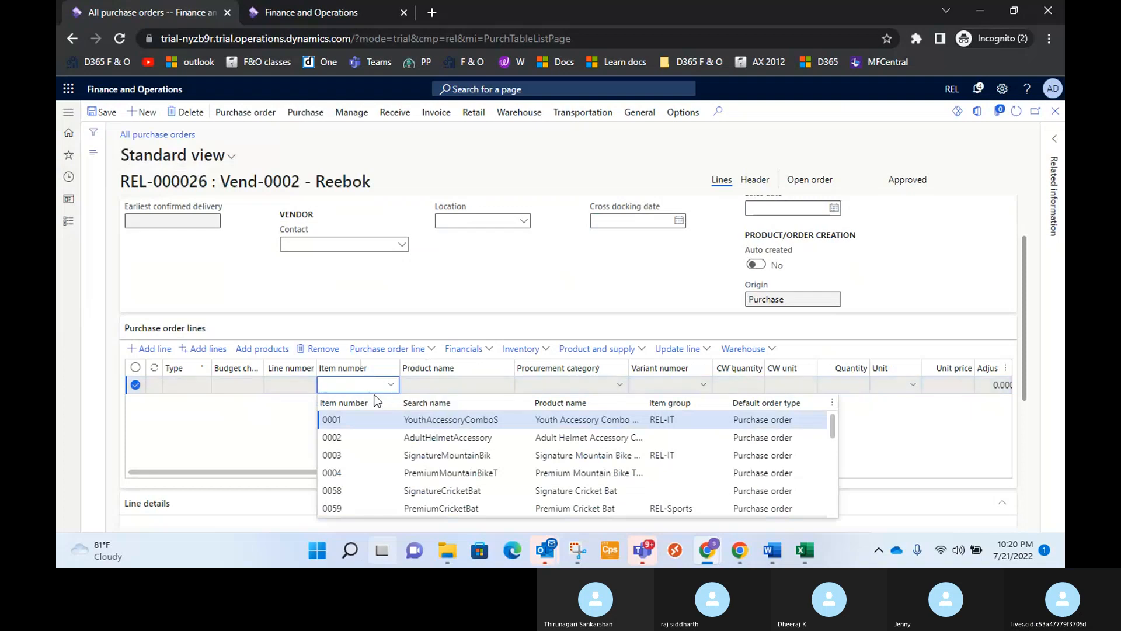
pyautogui.click(503, 272)
pyautogui.scroll(1, 457, 318)
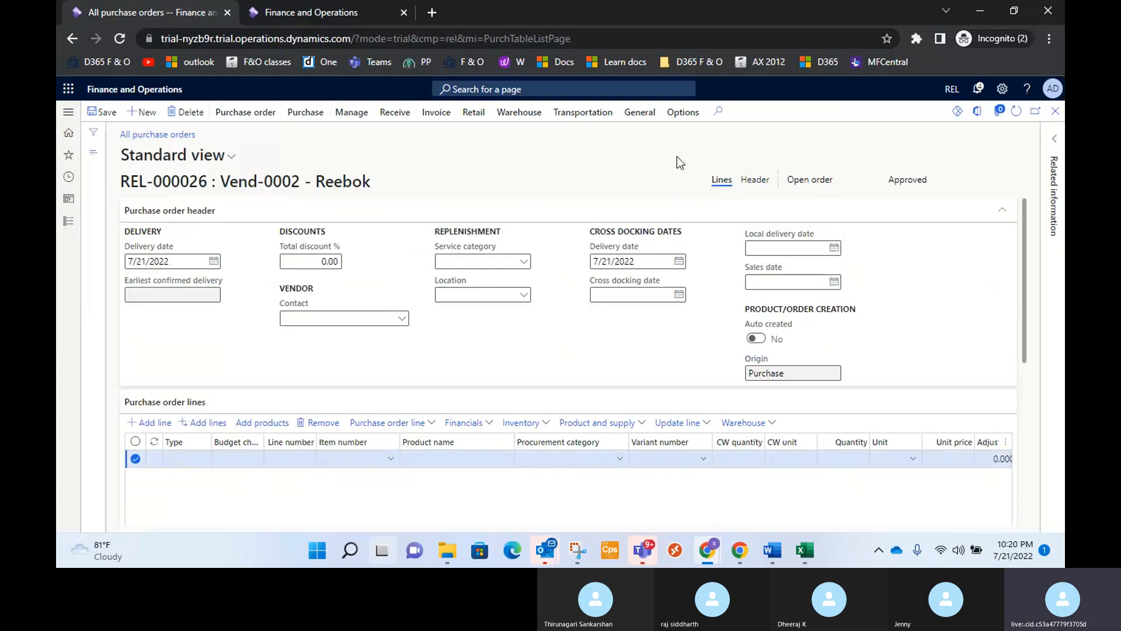
# Check the item numbers in the list of products approved for vendor Reebok, and return to the purchase order.
pyautogui.click(640, 112)
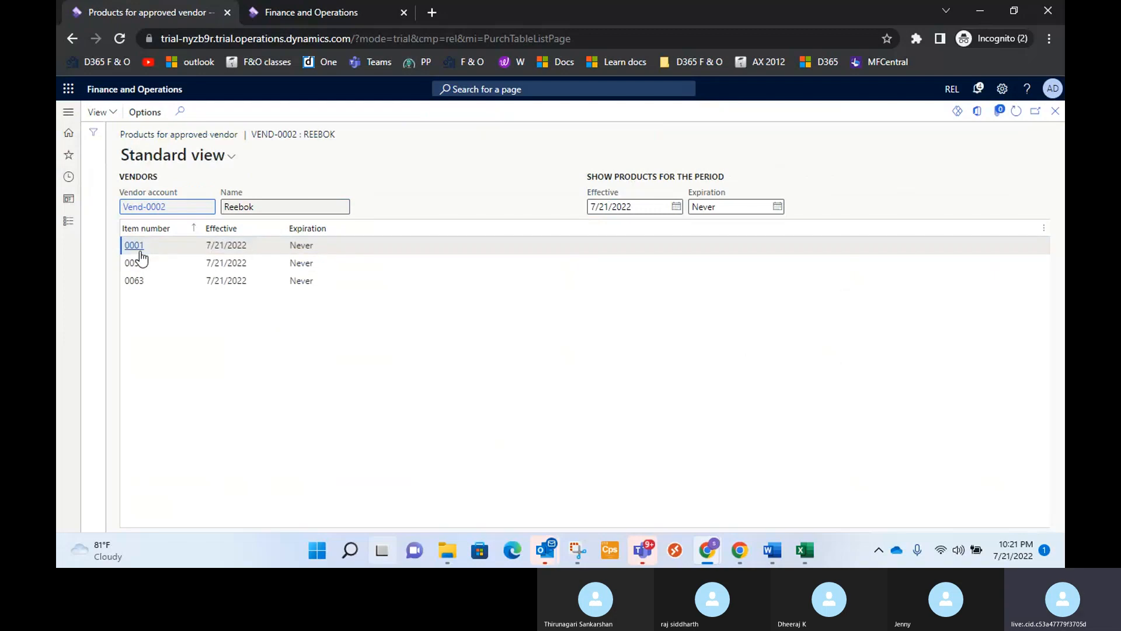
pyautogui.moveTo(141, 257)
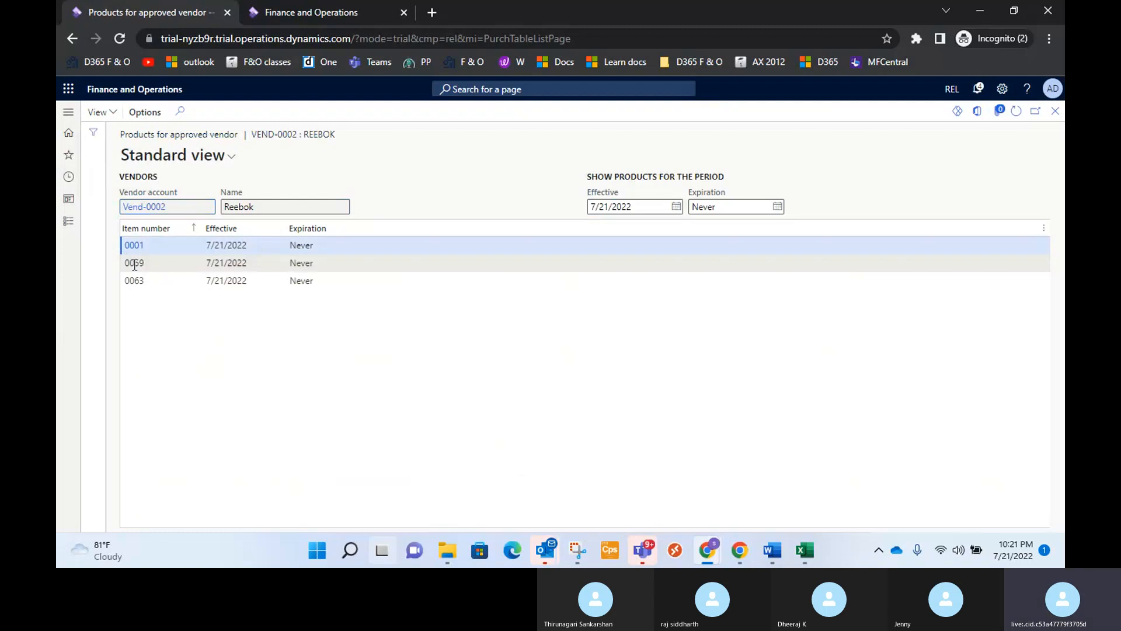
pyautogui.click(139, 264)
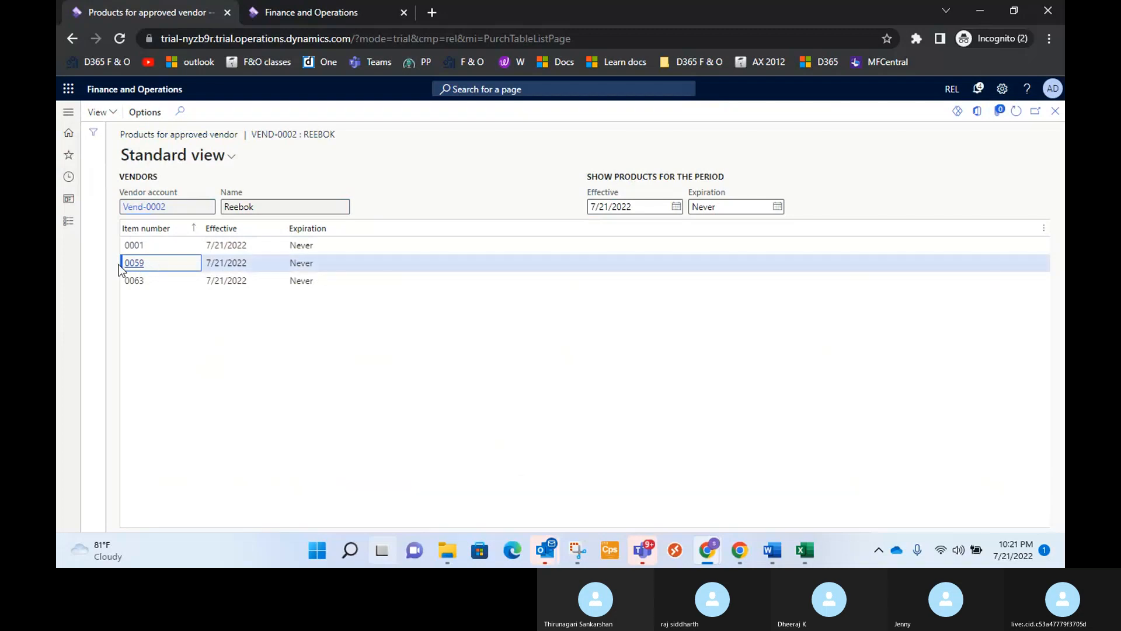
pyautogui.click(146, 281)
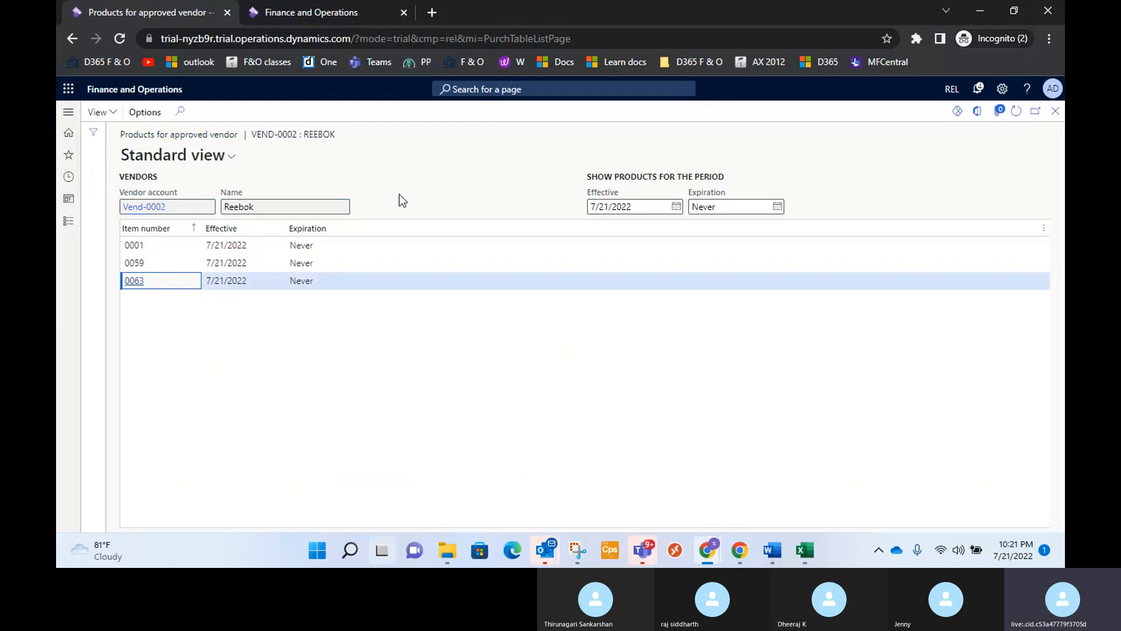
pyautogui.click(1056, 112)
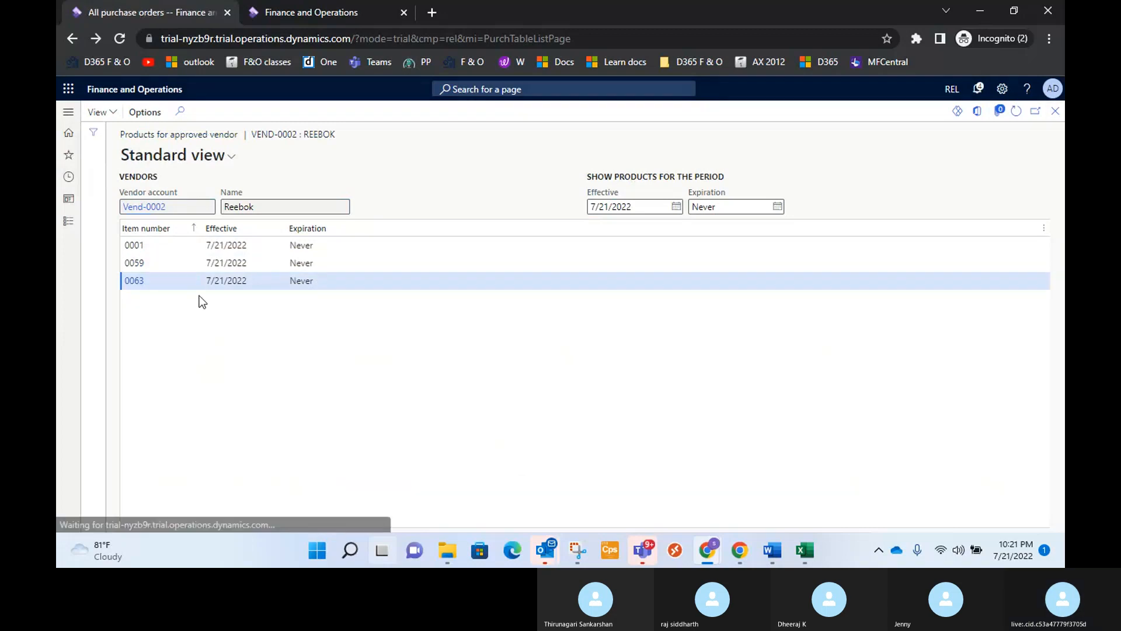
# Fill the Reebok order's line with item 0001, Youth Accessory Combo Set, and set its quantity to 10.
pyautogui.click(358, 465)
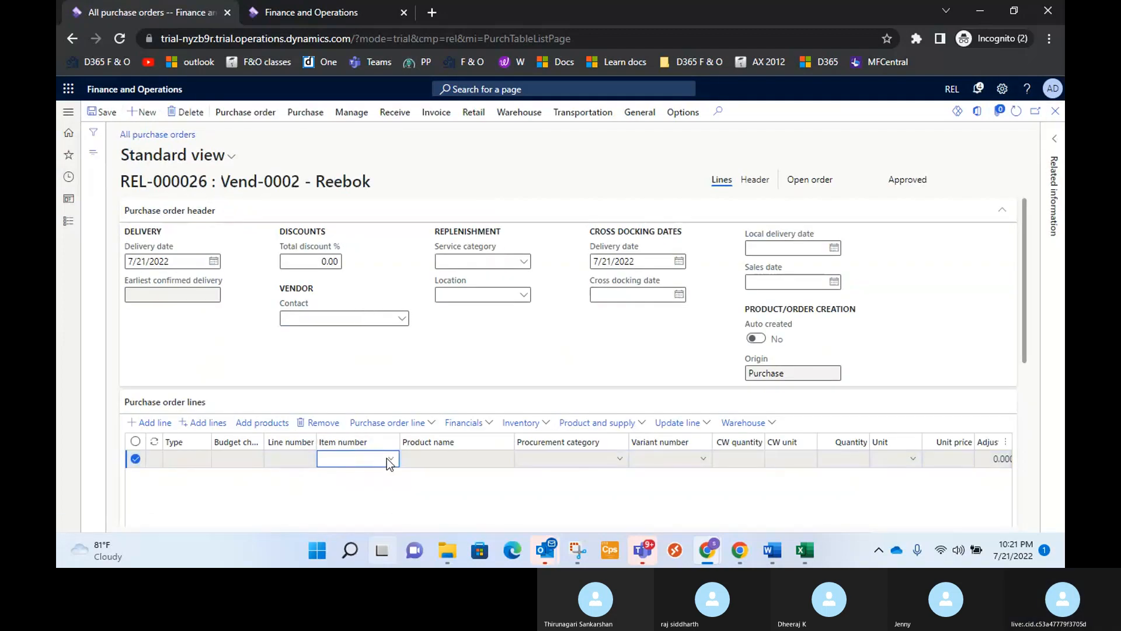
pyautogui.click(390, 459)
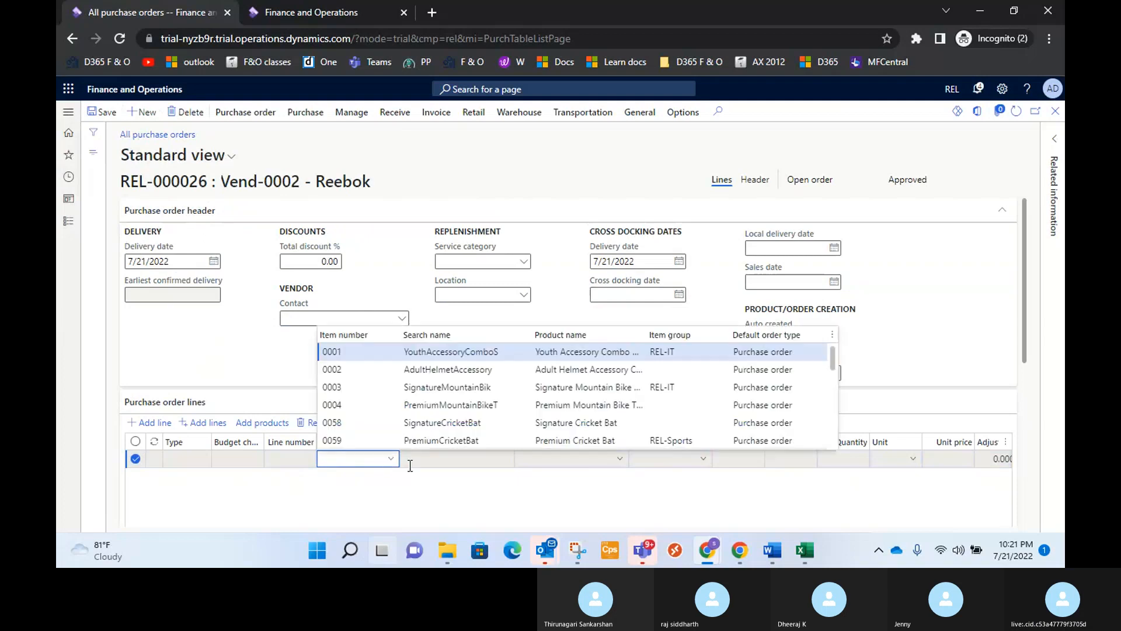
pyautogui.click(623, 352)
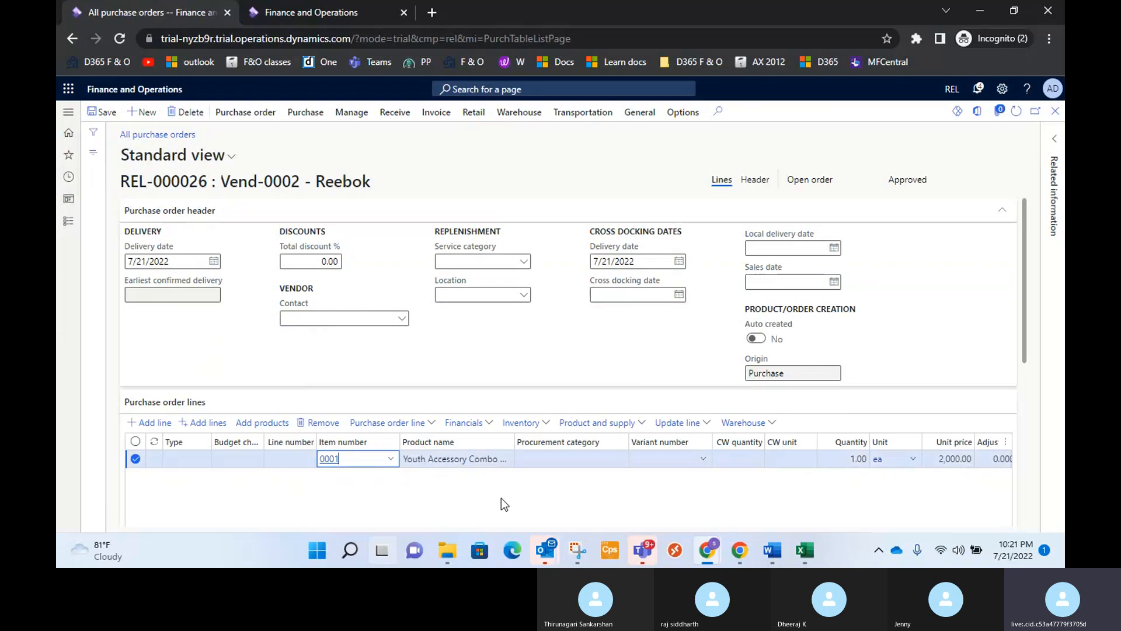
pyautogui.scroll(-1, 501, 498)
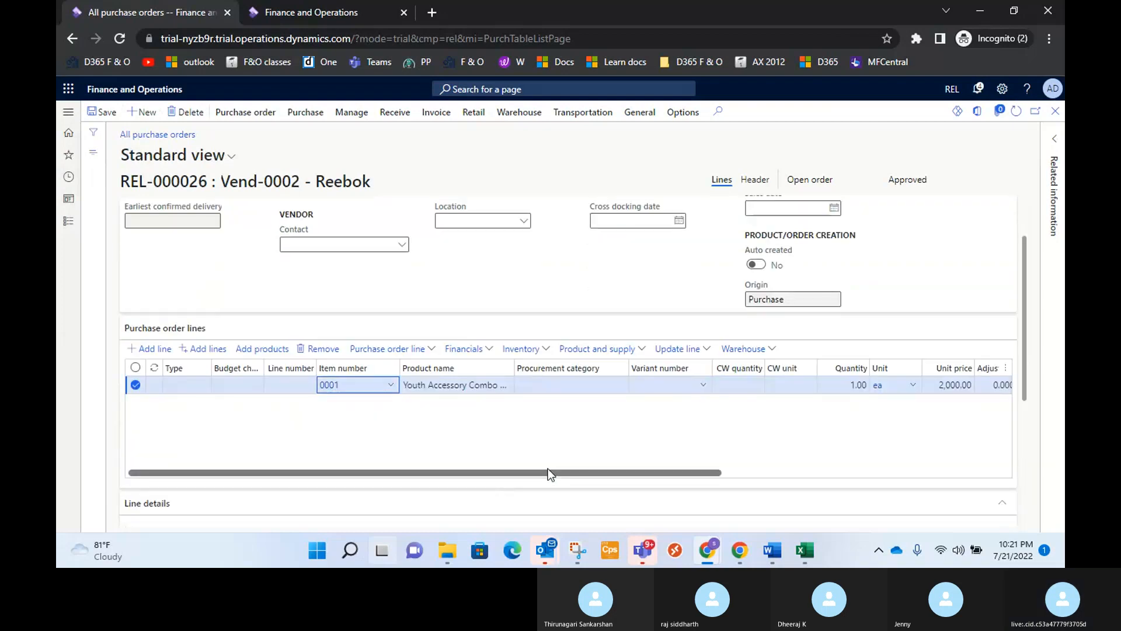
pyautogui.moveTo(547, 468); pyautogui.dragTo(635, 465)
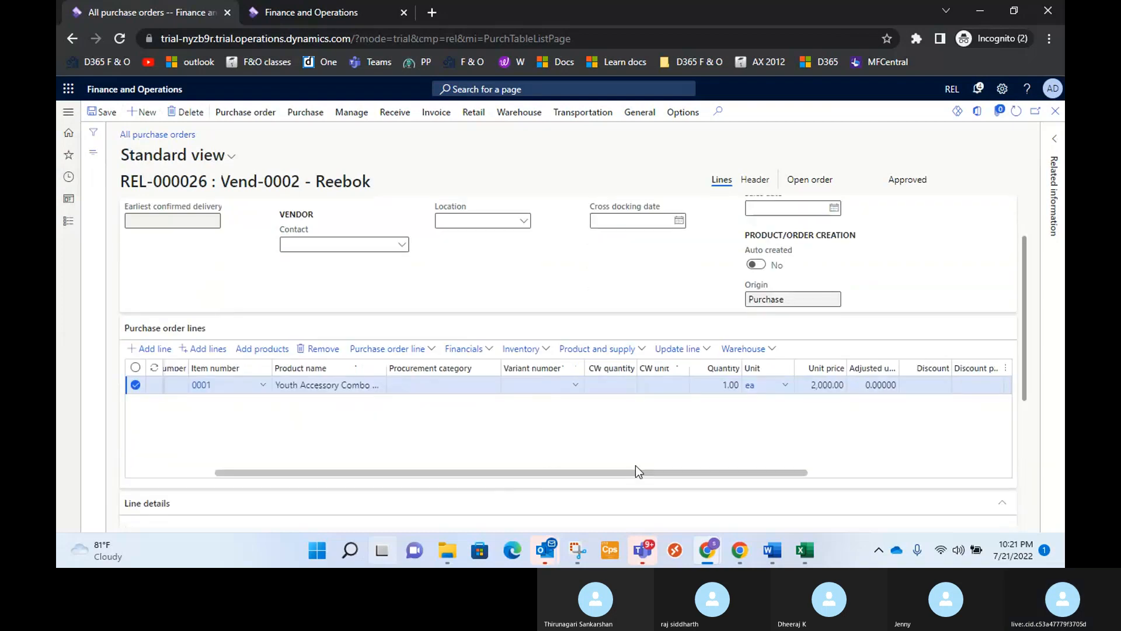
pyautogui.click(733, 386)
pyautogui.write('0')
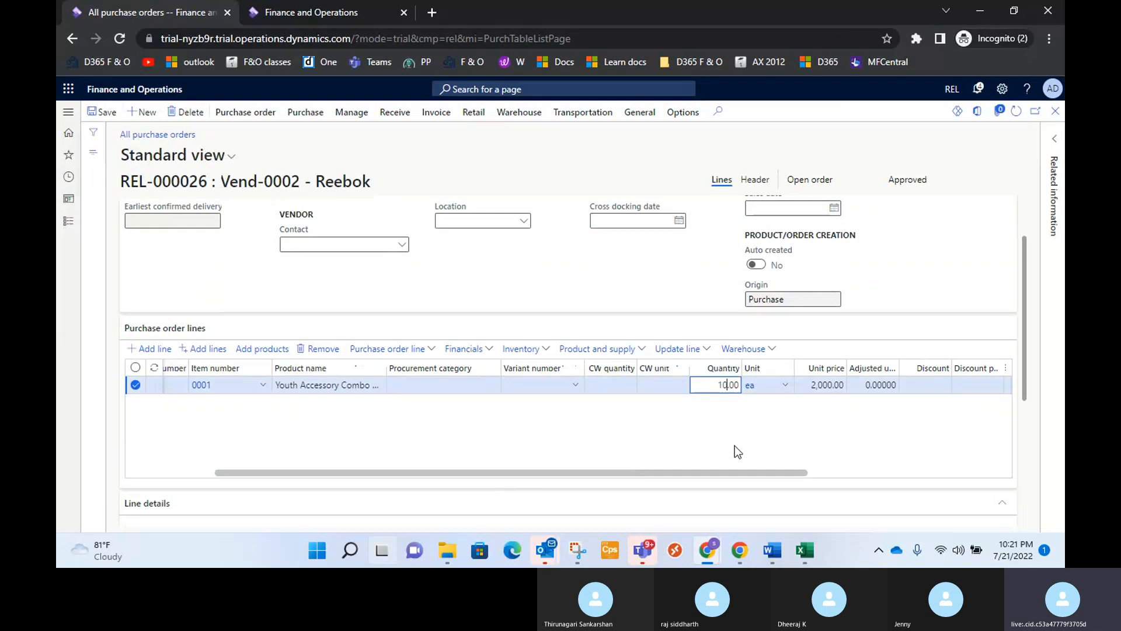
pyautogui.moveTo(722, 467); pyautogui.dragTo(496, 500)
# Look over the line details and post the Reebok order's confirmation with document date 7/21/2022.
pyautogui.scroll(-3, 421, 471)
pyautogui.scroll(-2, 424, 442)
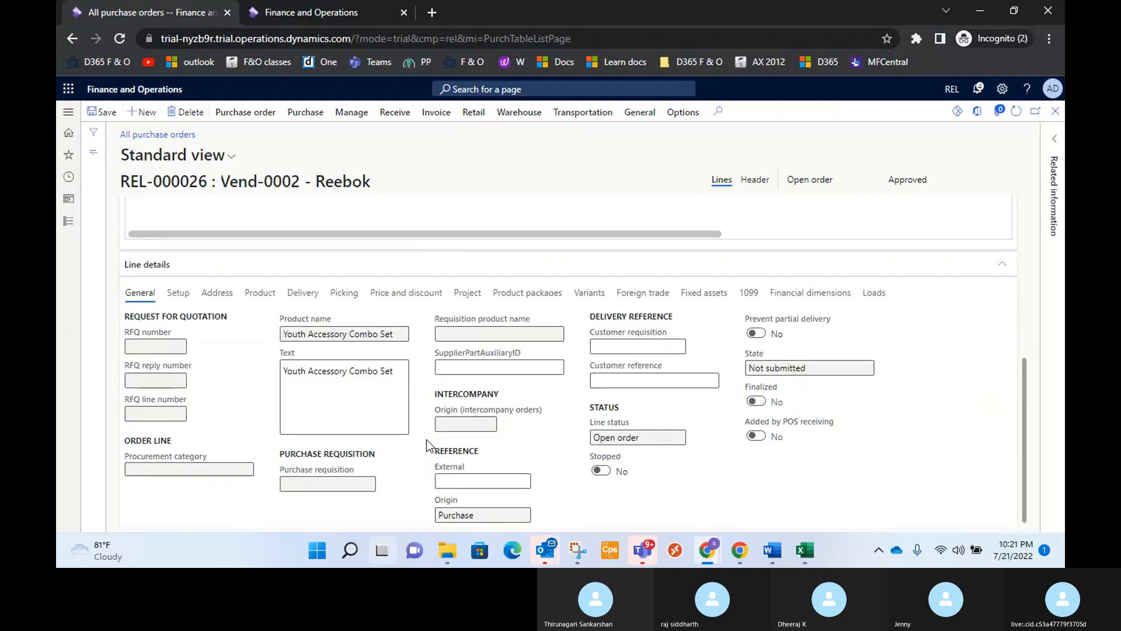
pyautogui.scroll(5, 538, 394)
pyautogui.scroll(-2, 551, 430)
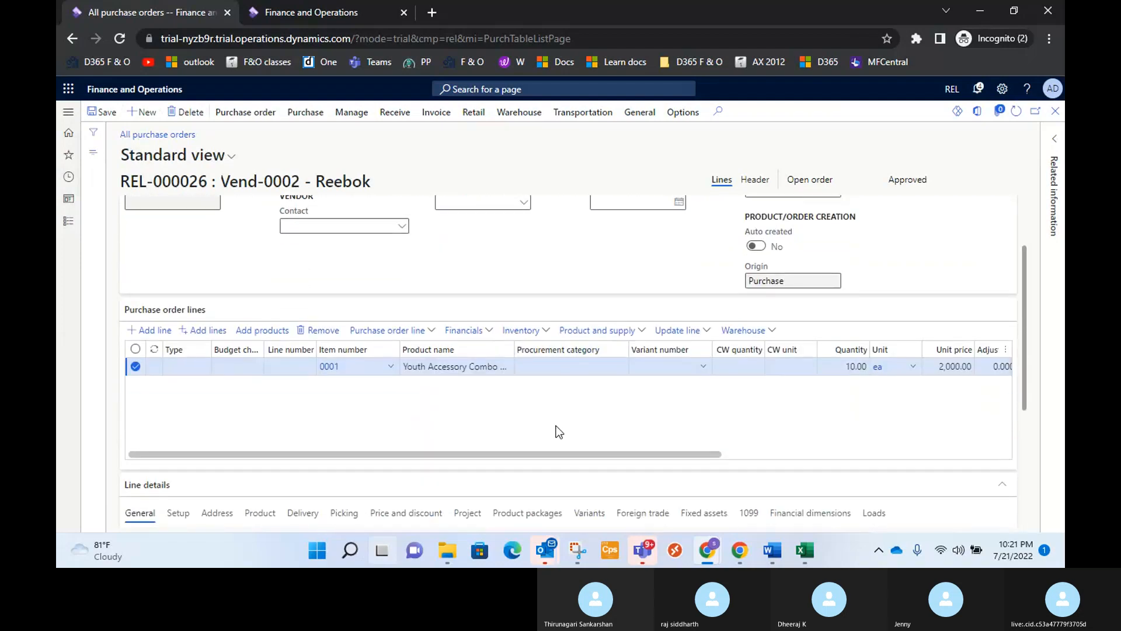
pyautogui.scroll(3, 558, 430)
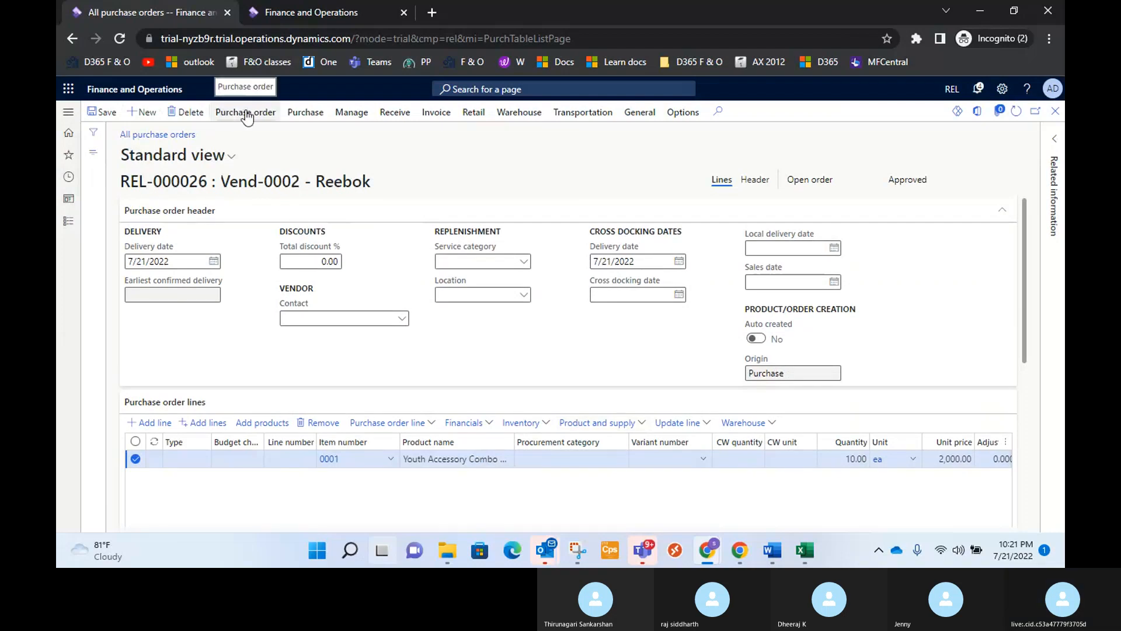
pyautogui.click(302, 113)
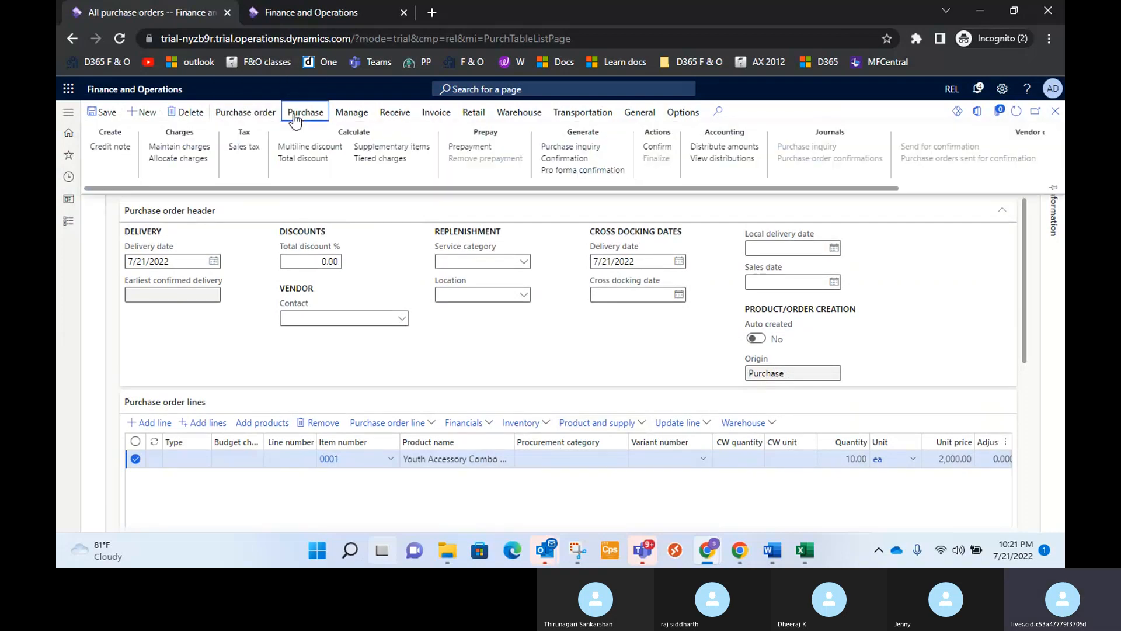
pyautogui.click(577, 158)
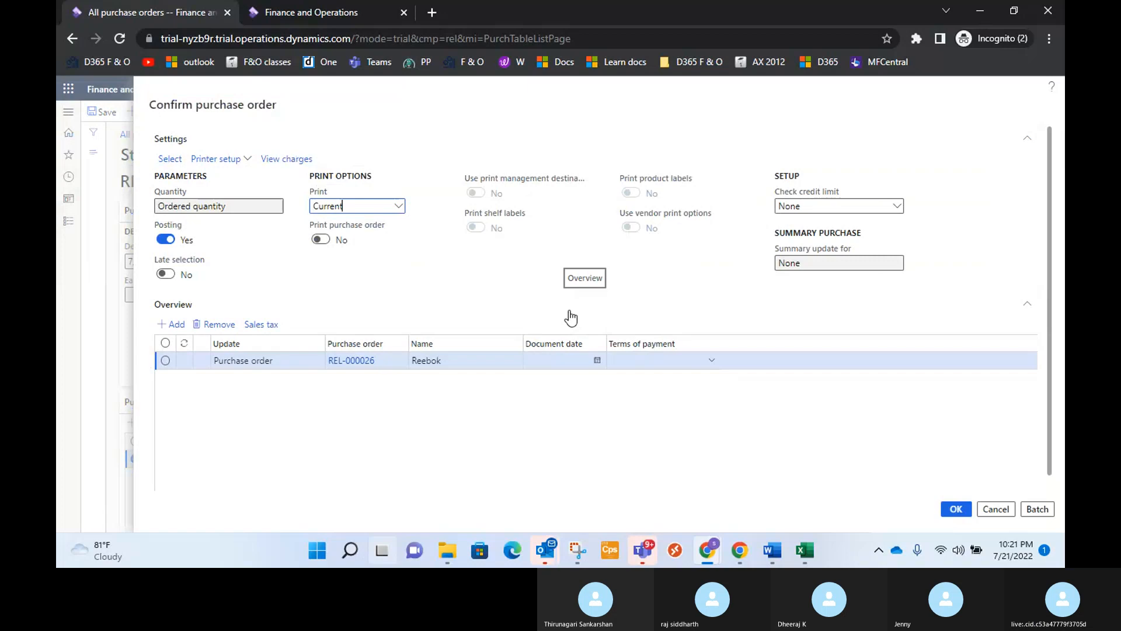
pyautogui.click(597, 361)
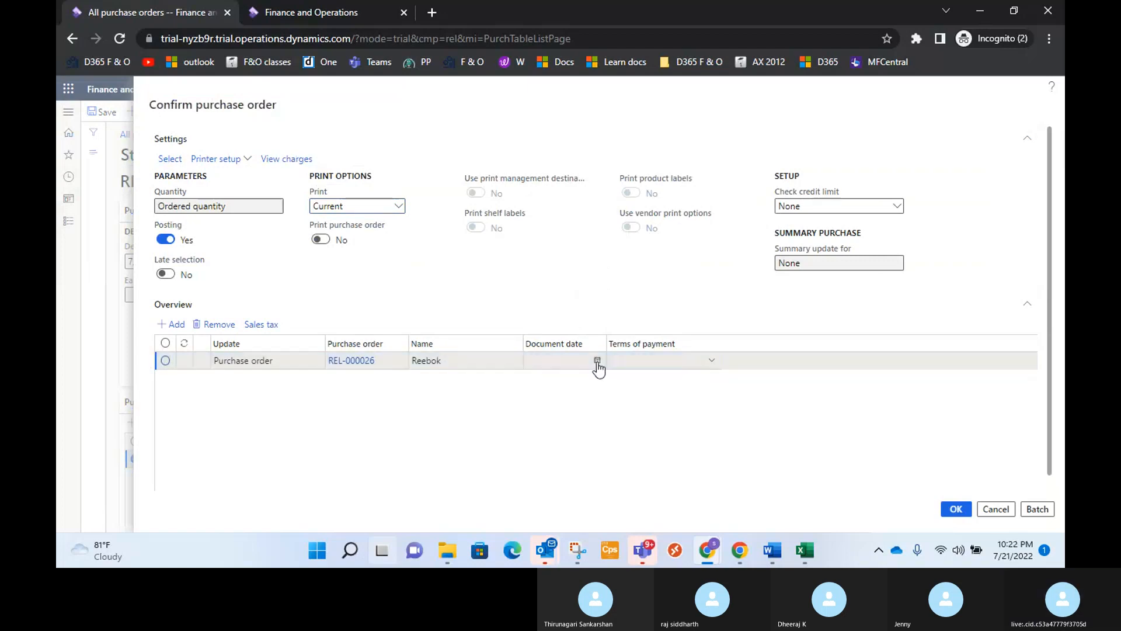
pyautogui.click(550, 294)
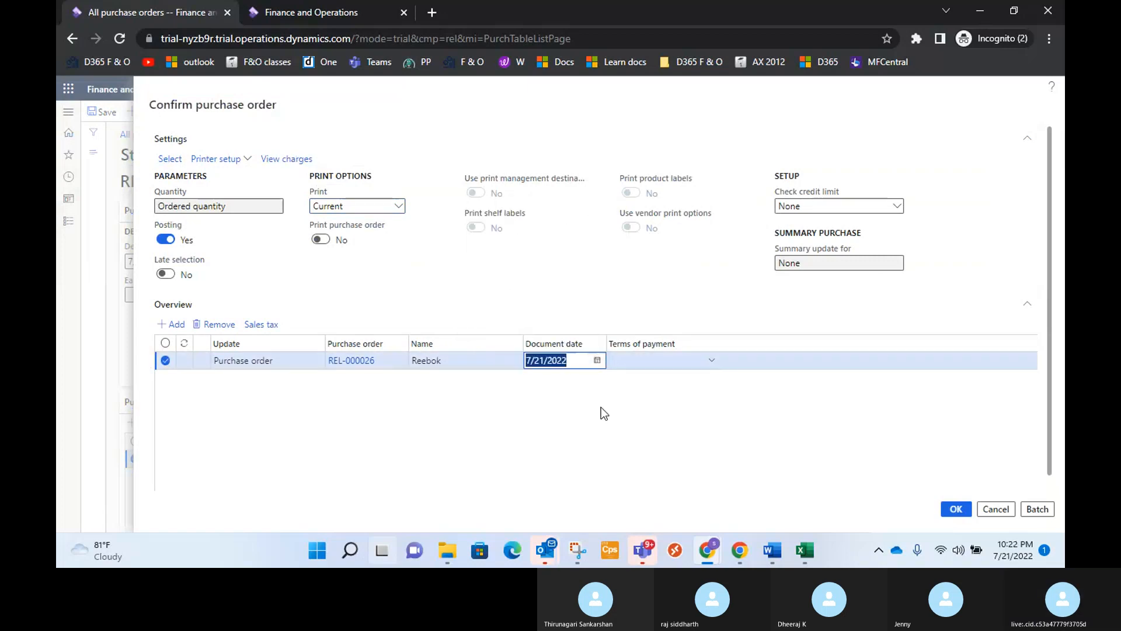
pyautogui.scroll(-1, 601, 407)
pyautogui.click(954, 514)
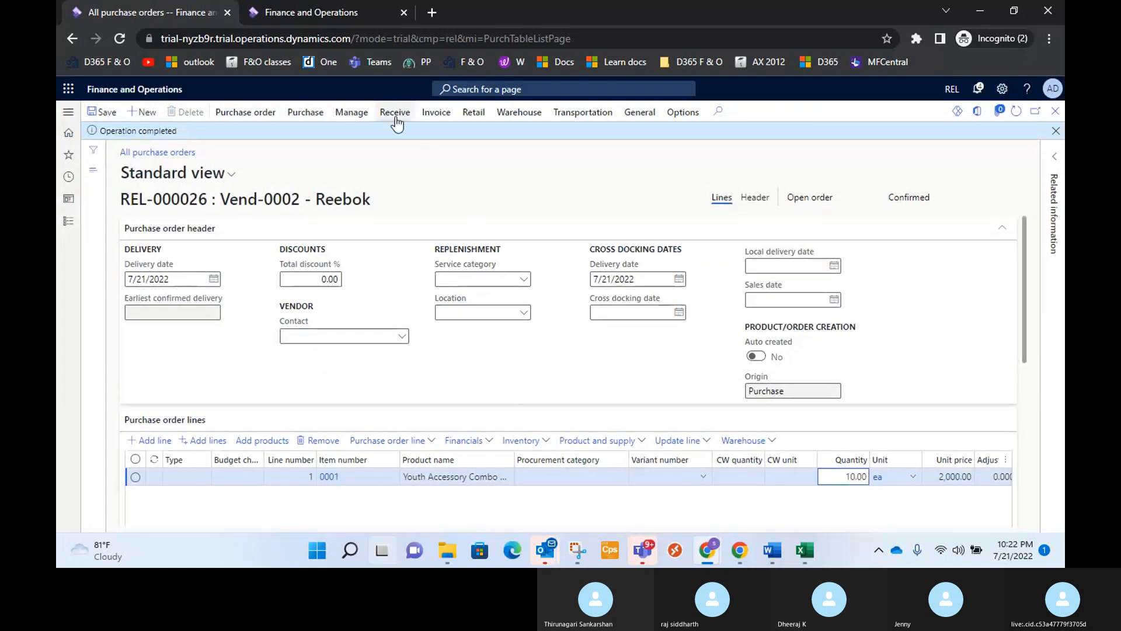
# Post a product receipt for the Reebok order's full ordered quantity with receipt number PRN-000026, checking its lines before posting.
pyautogui.click(396, 113)
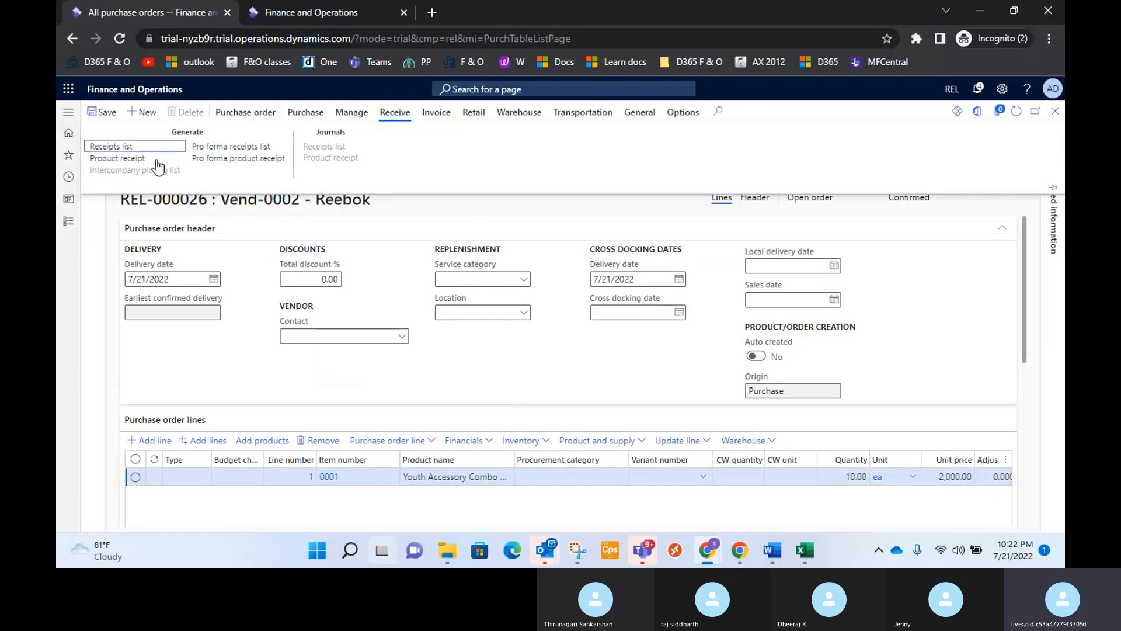
pyautogui.click(119, 161)
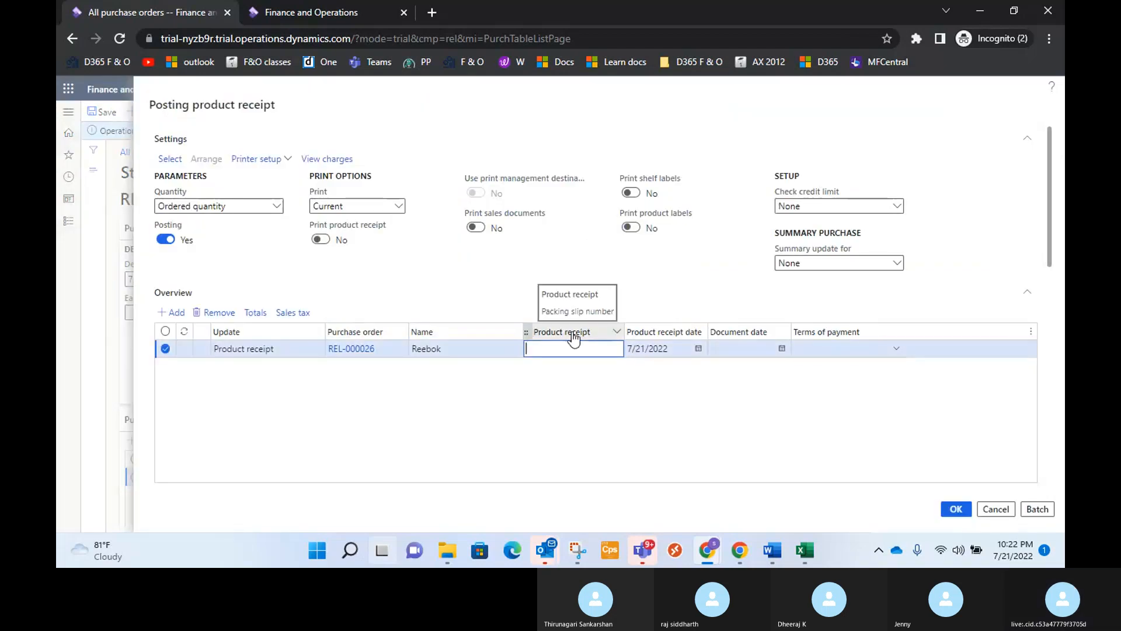
pyautogui.write('PRN-000026')
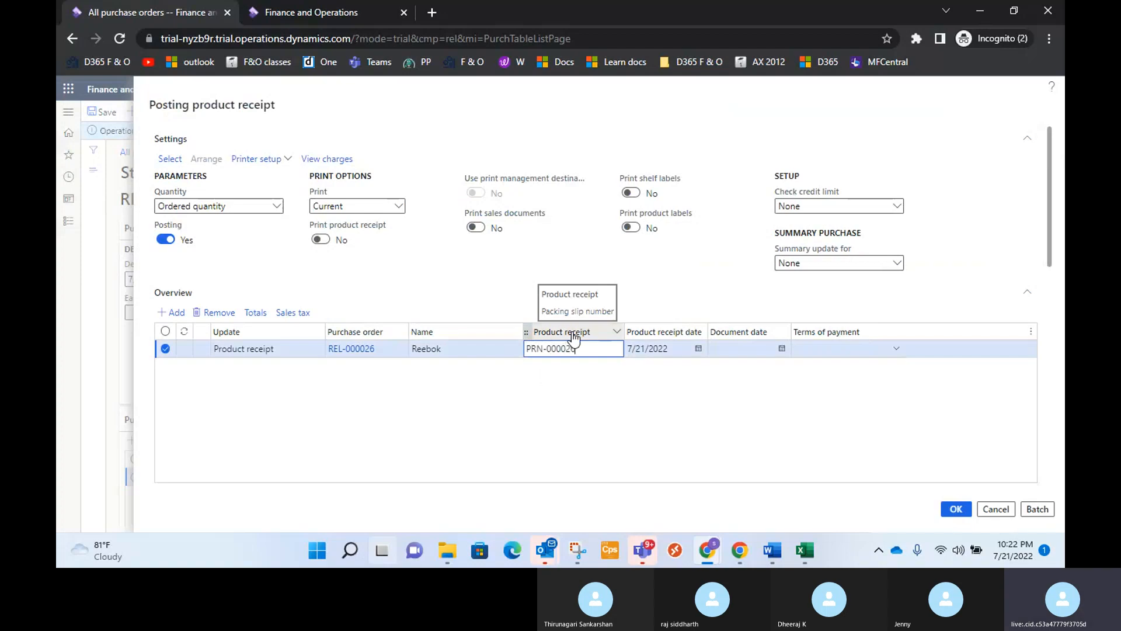
pyautogui.scroll(-4, 766, 422)
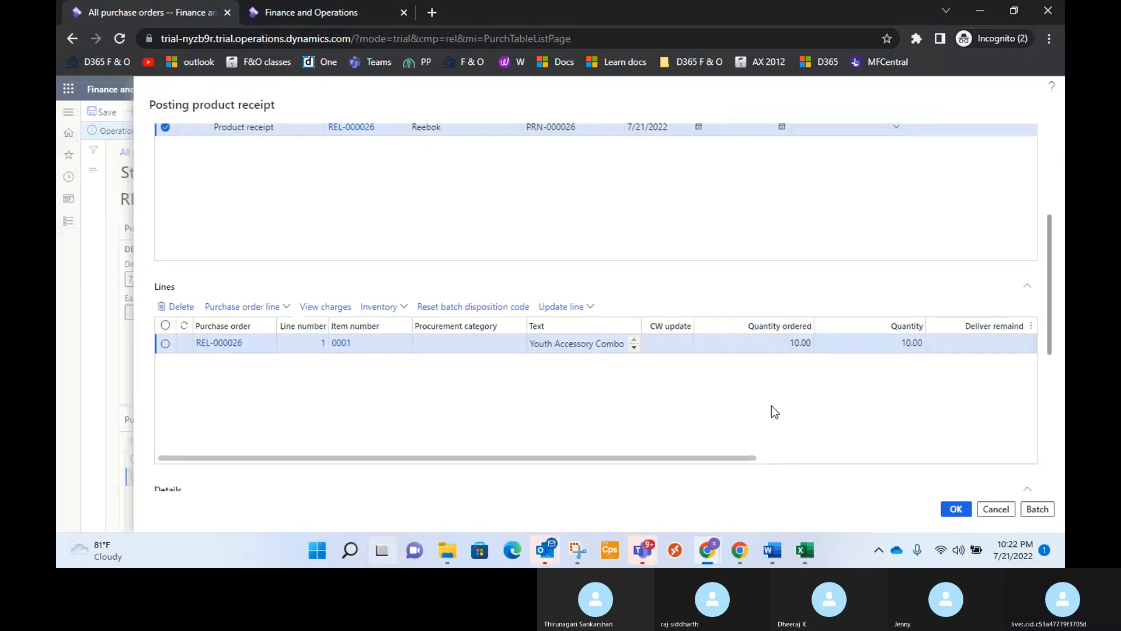
pyautogui.moveTo(732, 458); pyautogui.dragTo(842, 458)
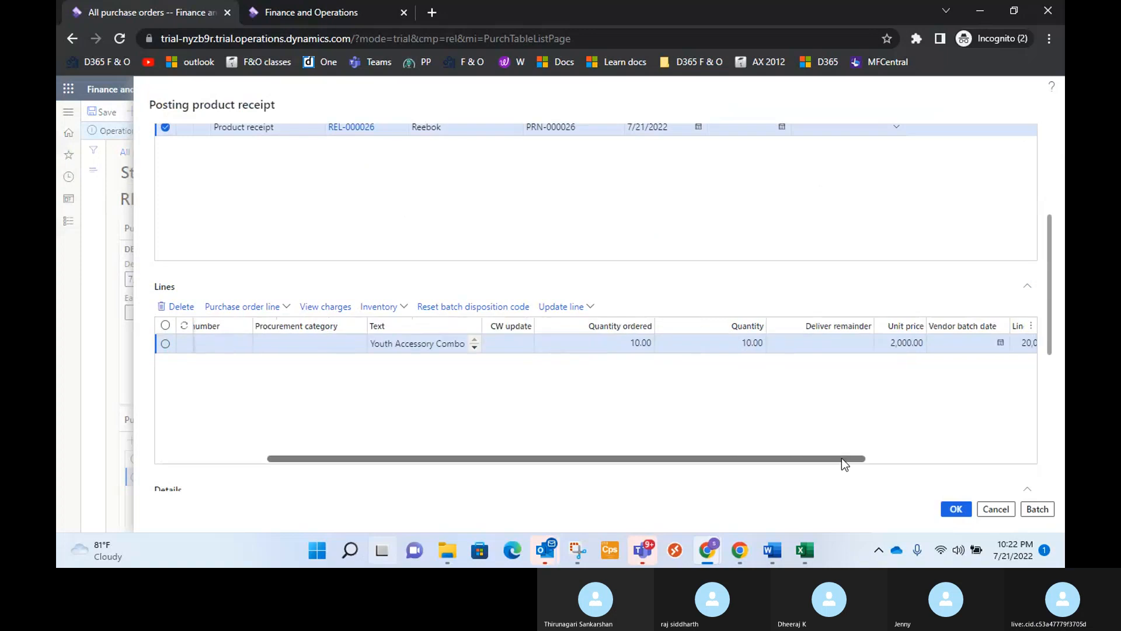
pyautogui.click(955, 508)
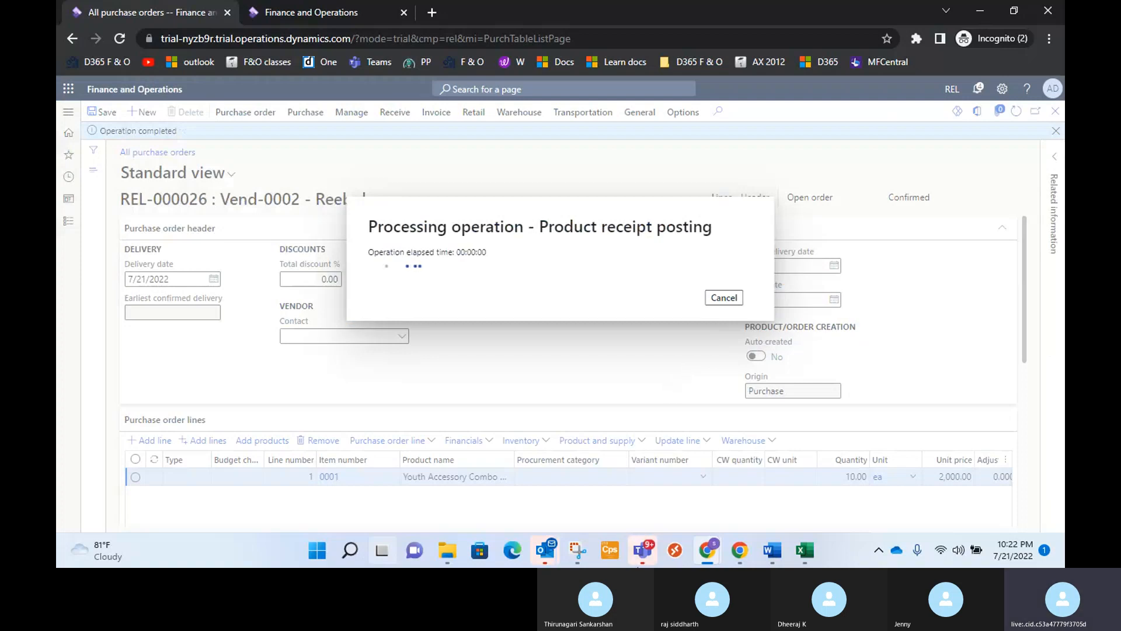
pyautogui.moveTo(642, 550)
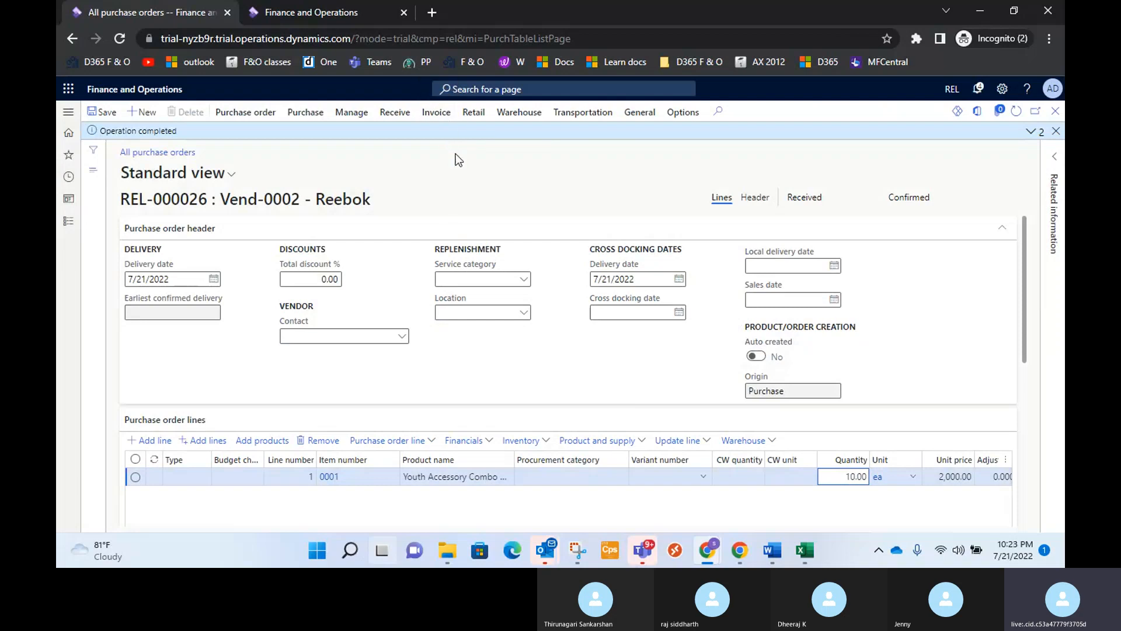
# Create a new purchase order for vendor Reebok with Site 1 and warehouse WH 1.
pyautogui.click(147, 115)
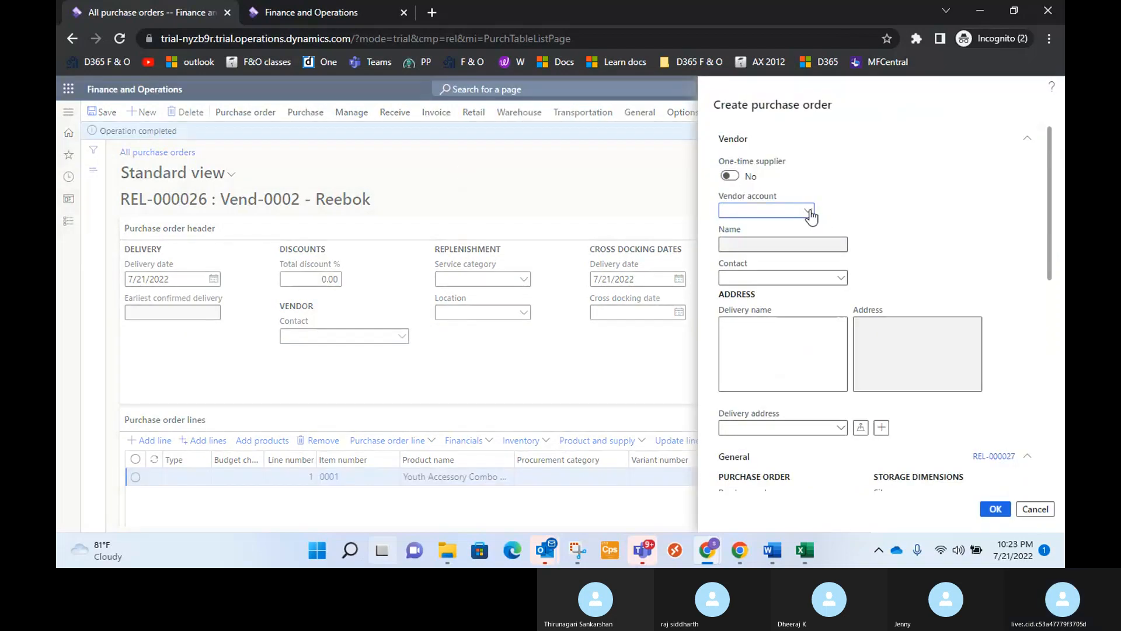
pyautogui.click(809, 212)
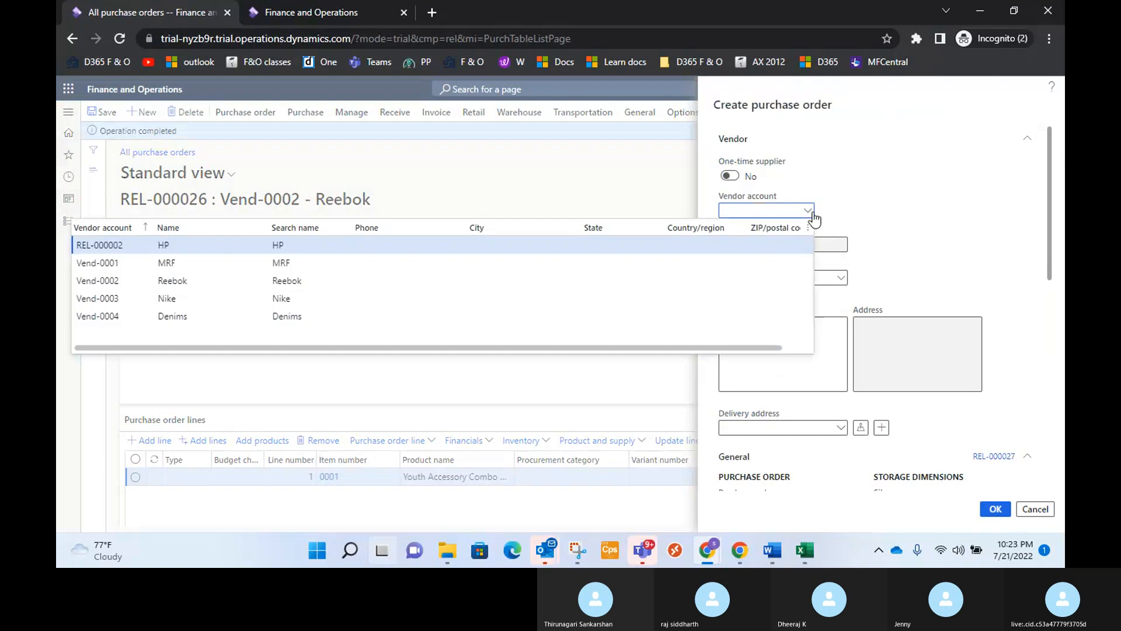
pyautogui.click(300, 280)
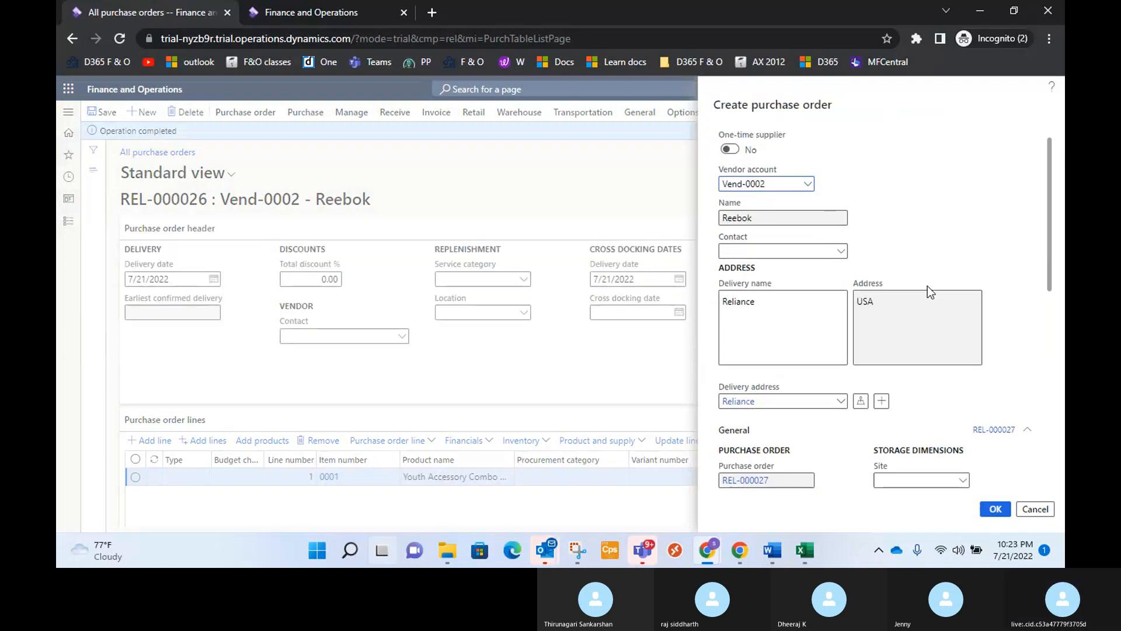
pyautogui.scroll(-3, 930, 292)
pyautogui.click(962, 286)
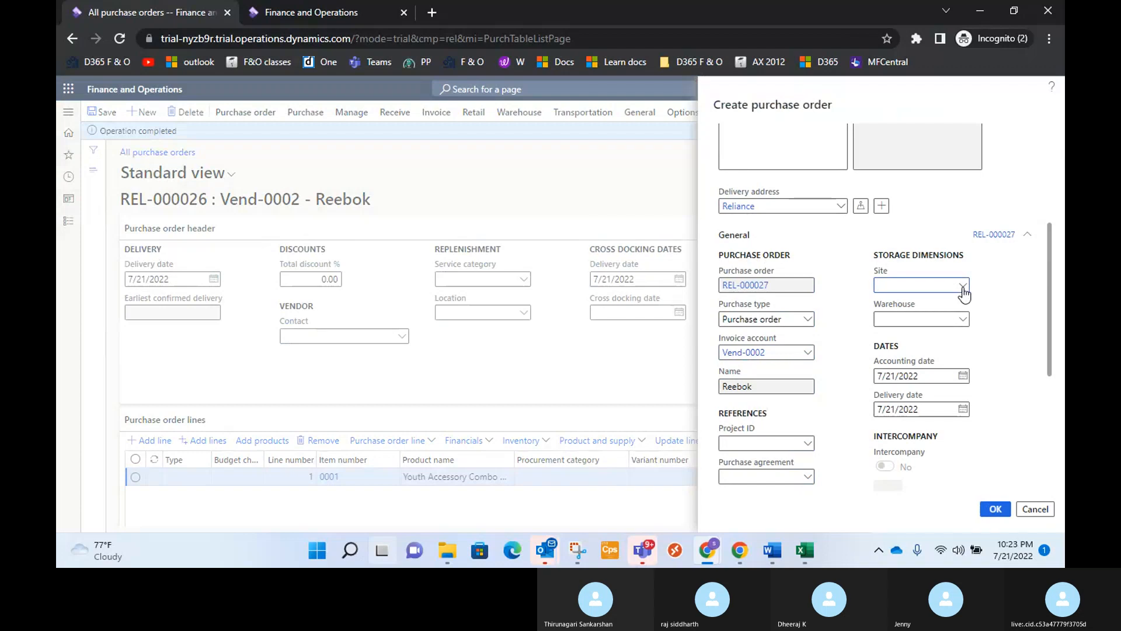
pyautogui.click(963, 286)
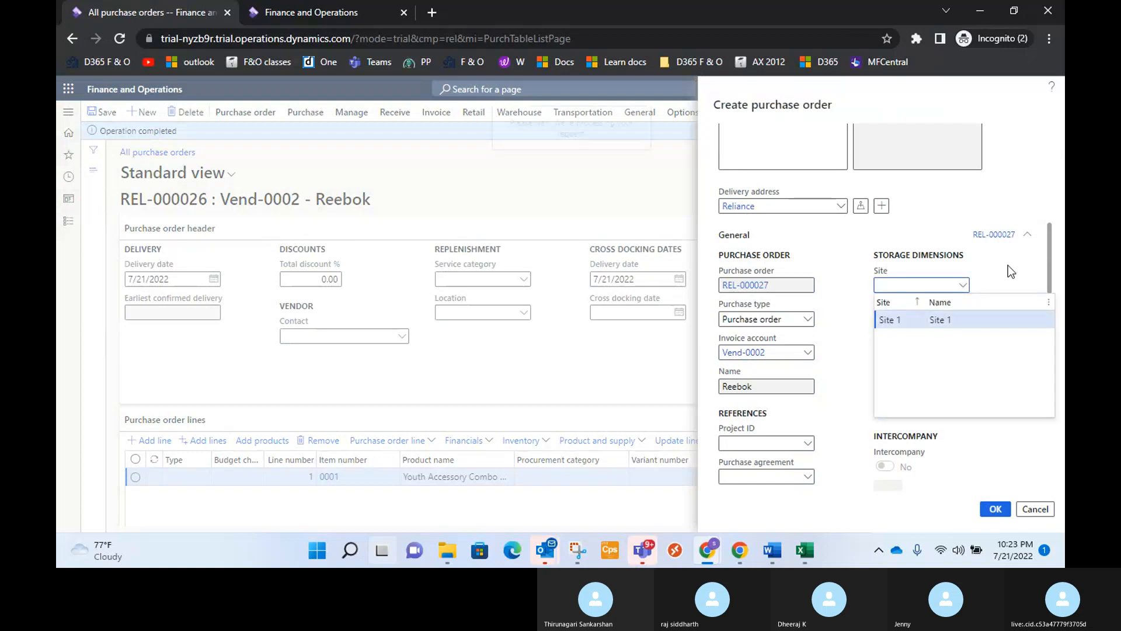
pyautogui.click(966, 321)
pyautogui.click(962, 319)
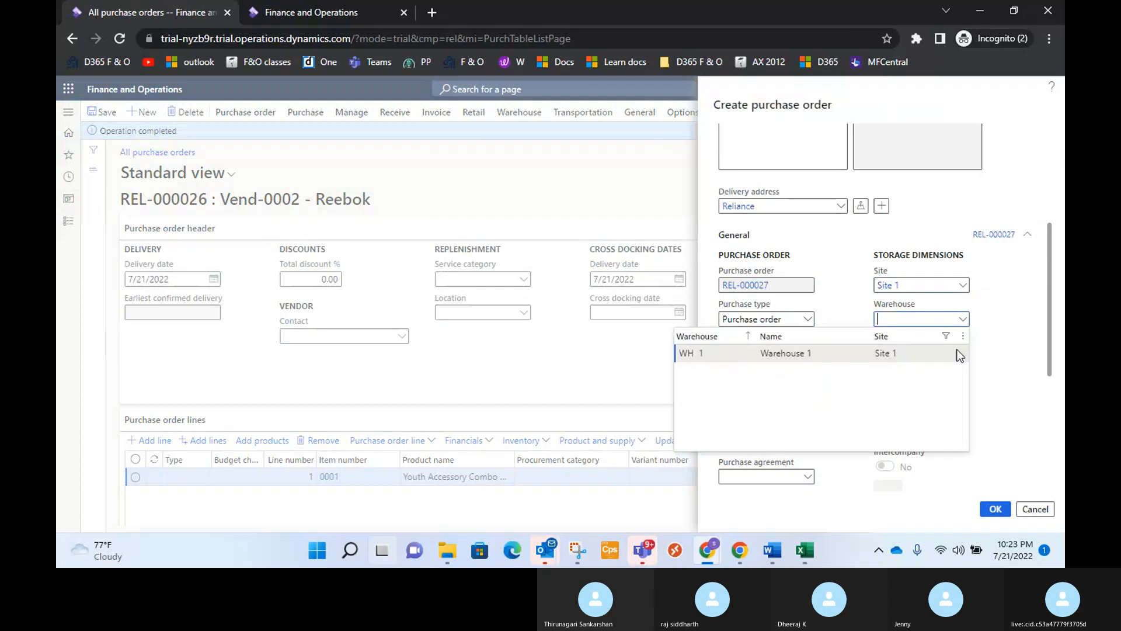
pyautogui.click(941, 353)
pyautogui.scroll(-5, 986, 402)
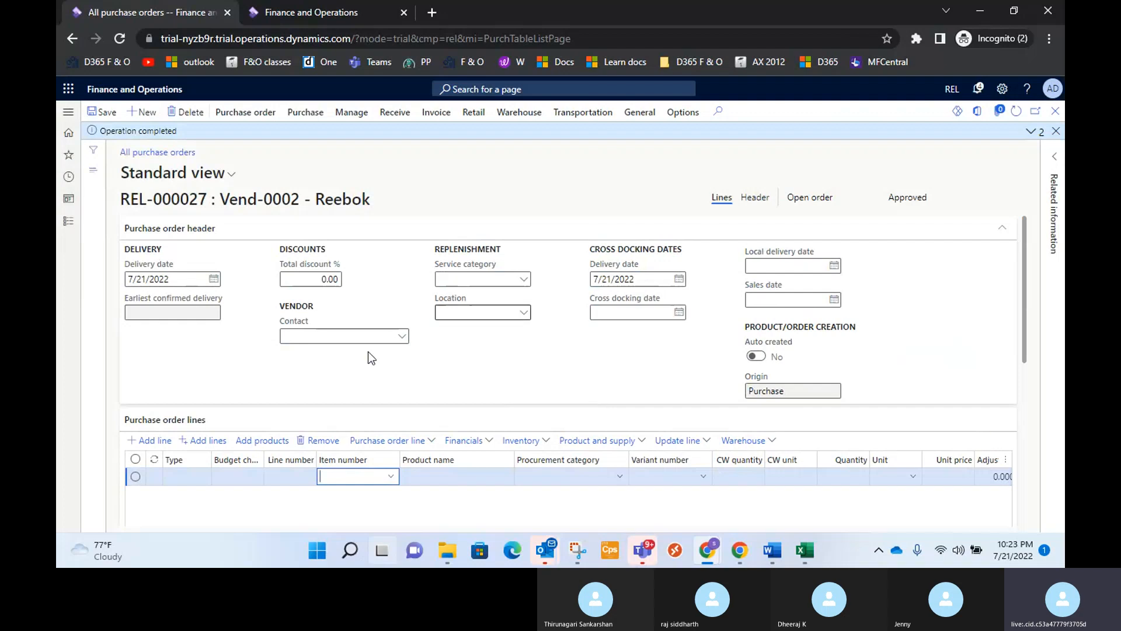
# Browse the item numbers offered for the new order's line, check the products approved for vendor Reebok, and return to the order.
pyautogui.scroll(-3, 325, 391)
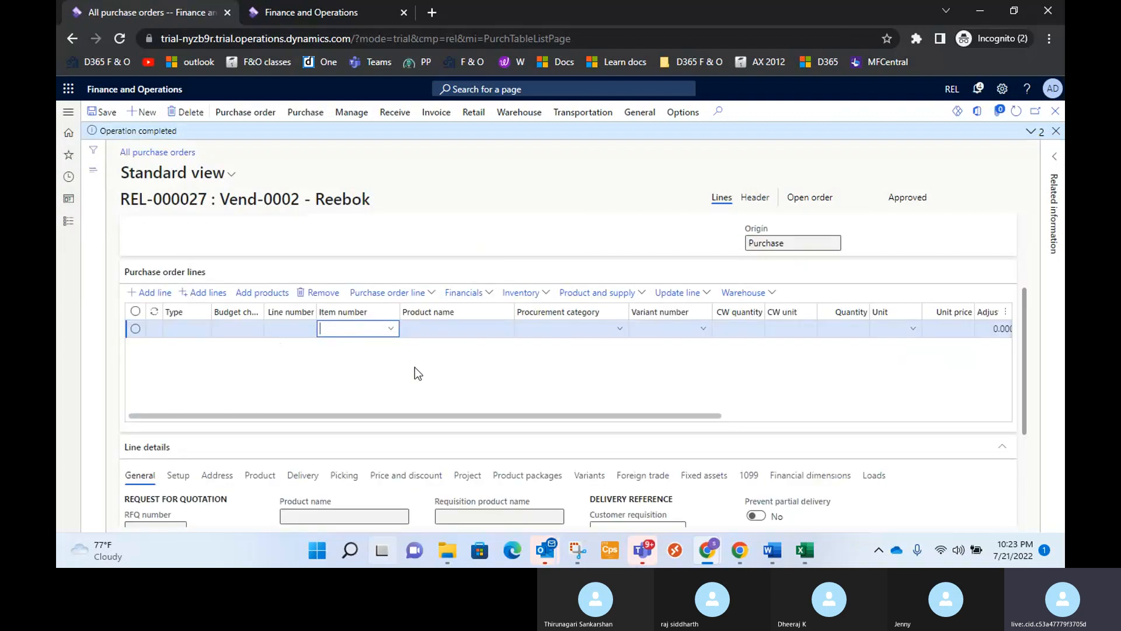
pyautogui.click(390, 331)
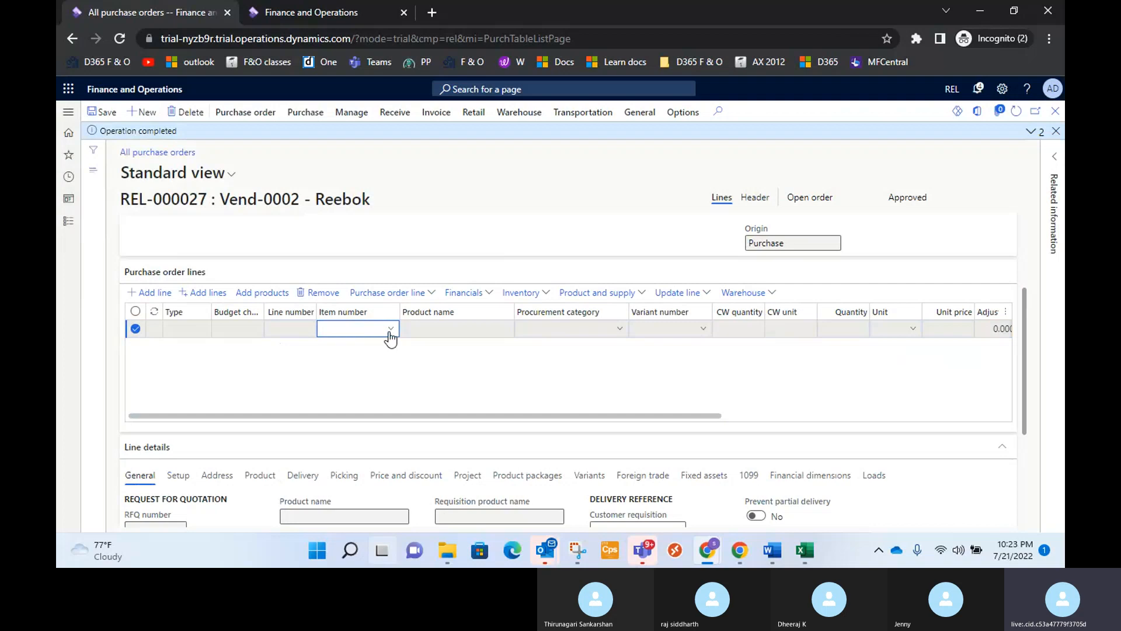
pyautogui.click(390, 329)
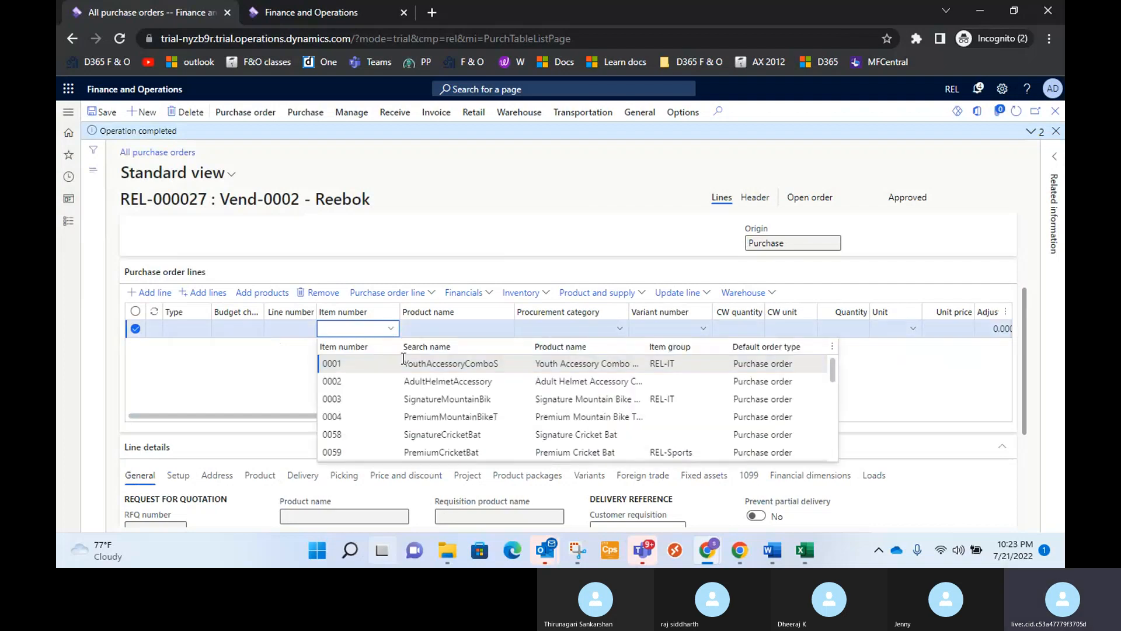
pyautogui.scroll(-2, 404, 362)
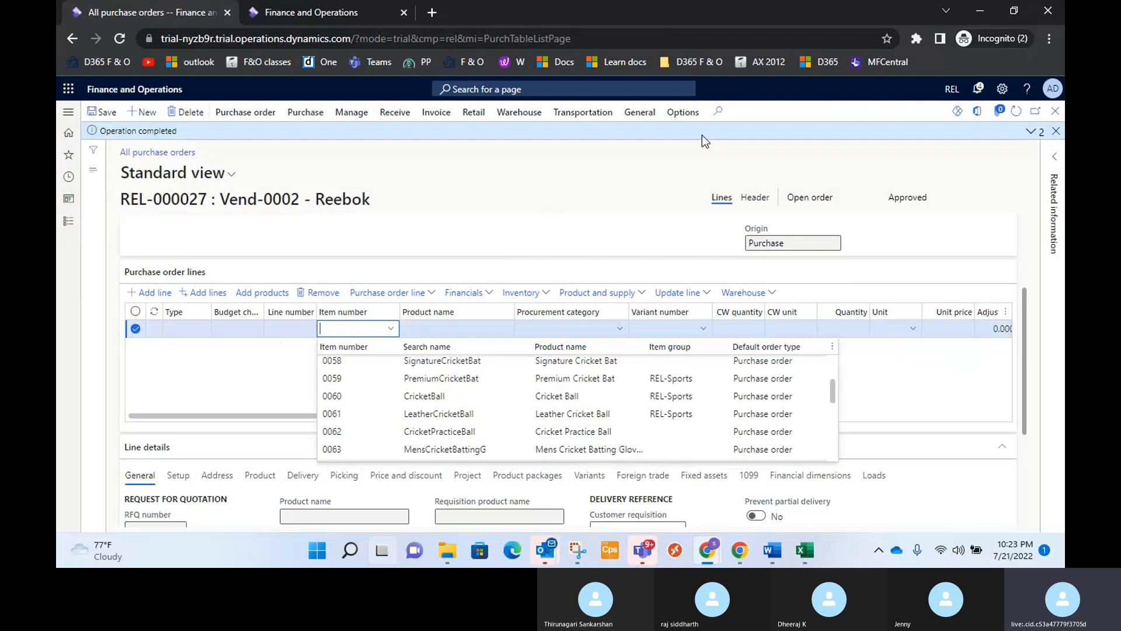
pyautogui.click(640, 112)
pyautogui.click(652, 165)
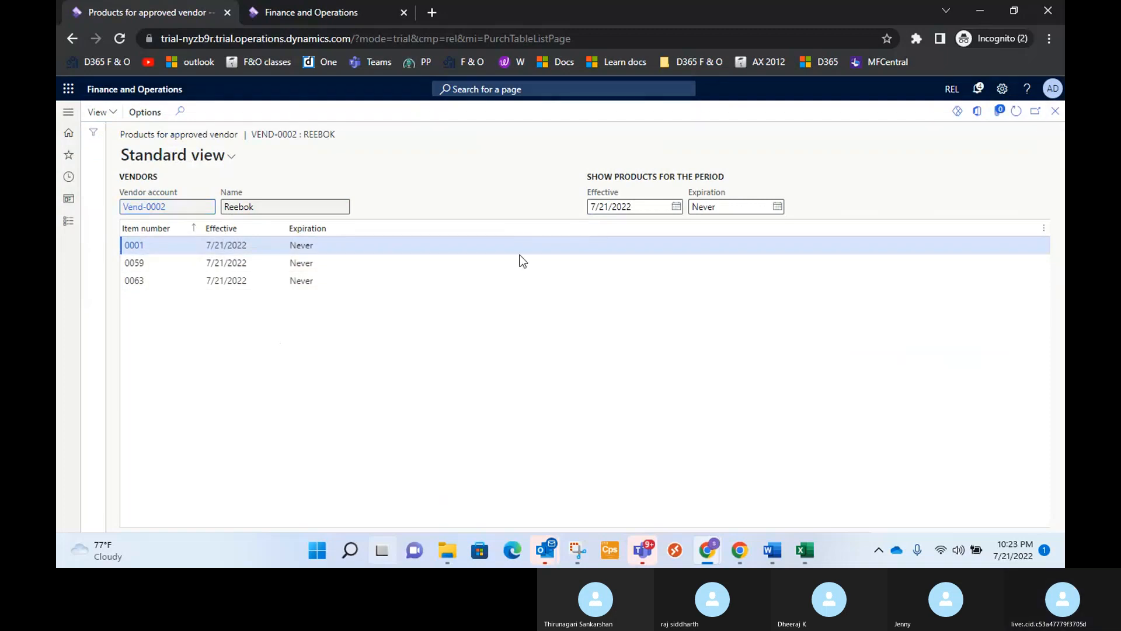
pyautogui.press('Escape')
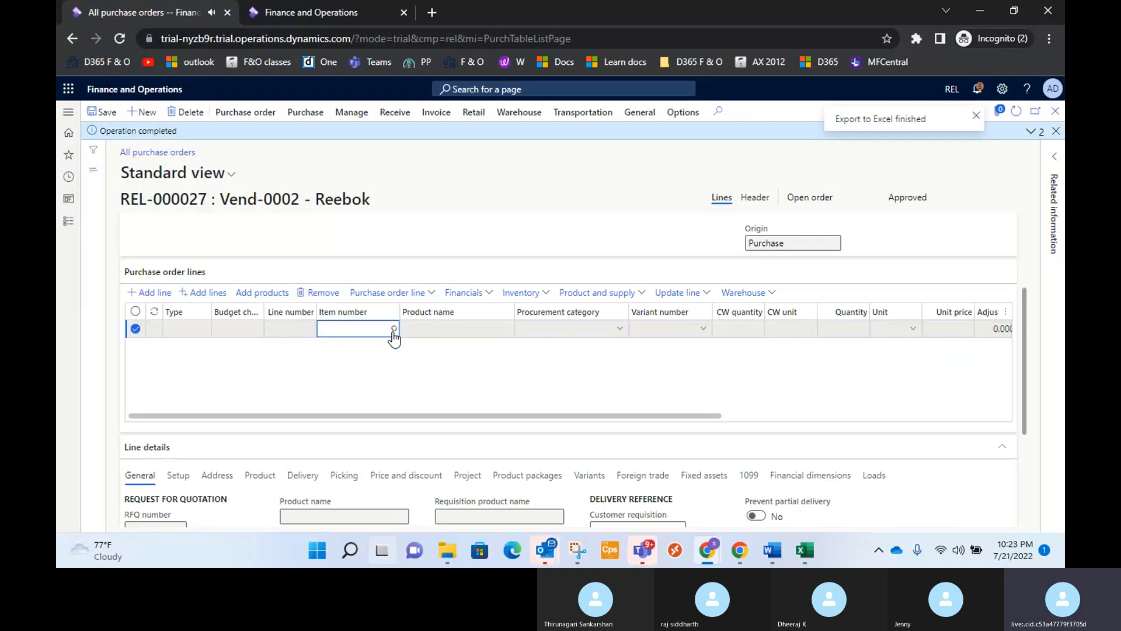
# Fill the new Reebok order's line with item 0059, Premium Cricket Bat, and set its quantity to 10.
pyautogui.click(391, 328)
pyautogui.scroll(-5, 369, 385)
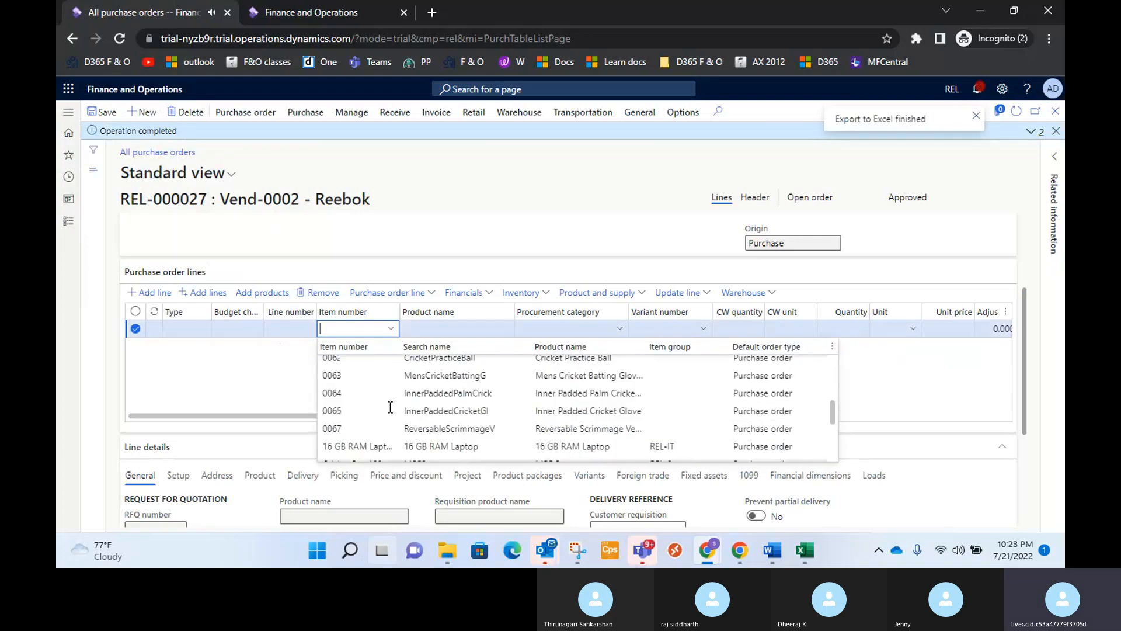
pyautogui.scroll(5, 368, 385)
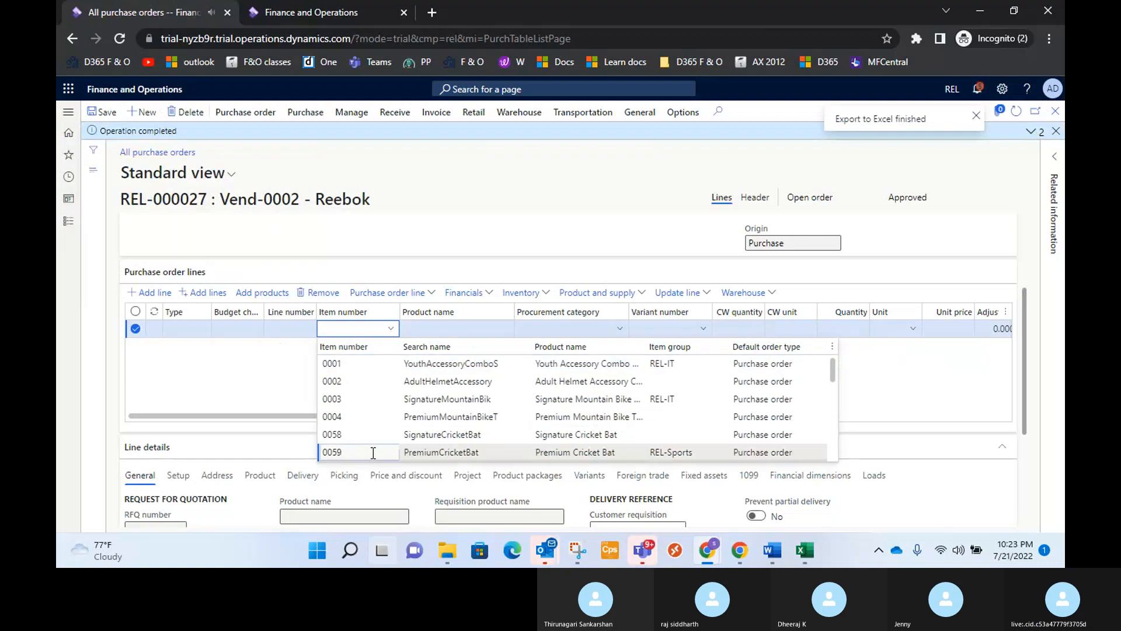
pyautogui.click(350, 452)
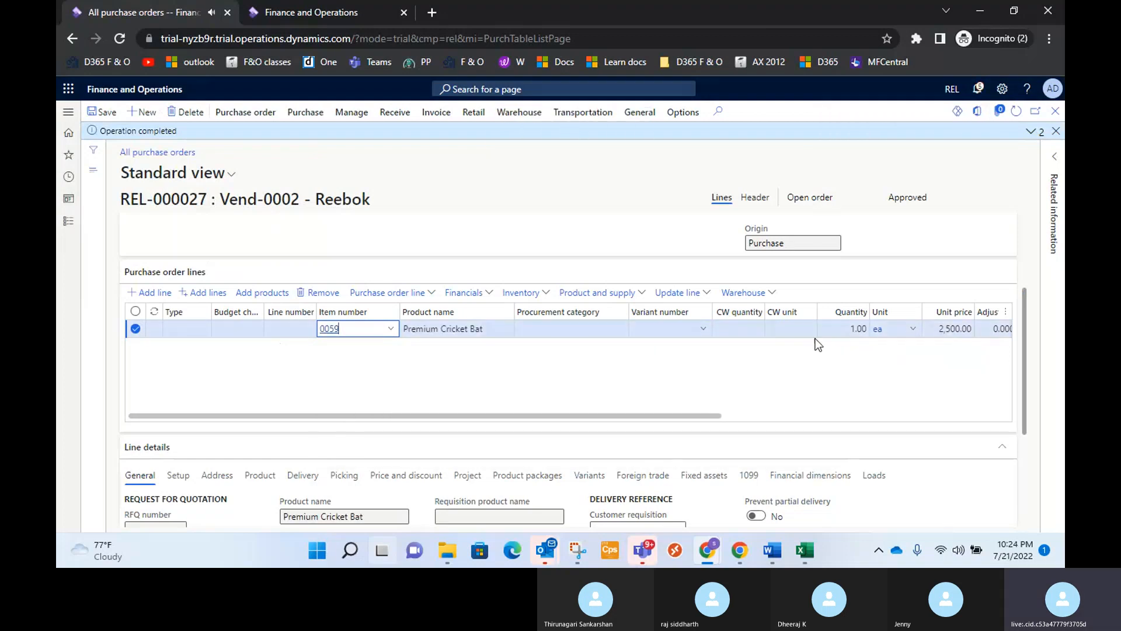
pyautogui.click(862, 331)
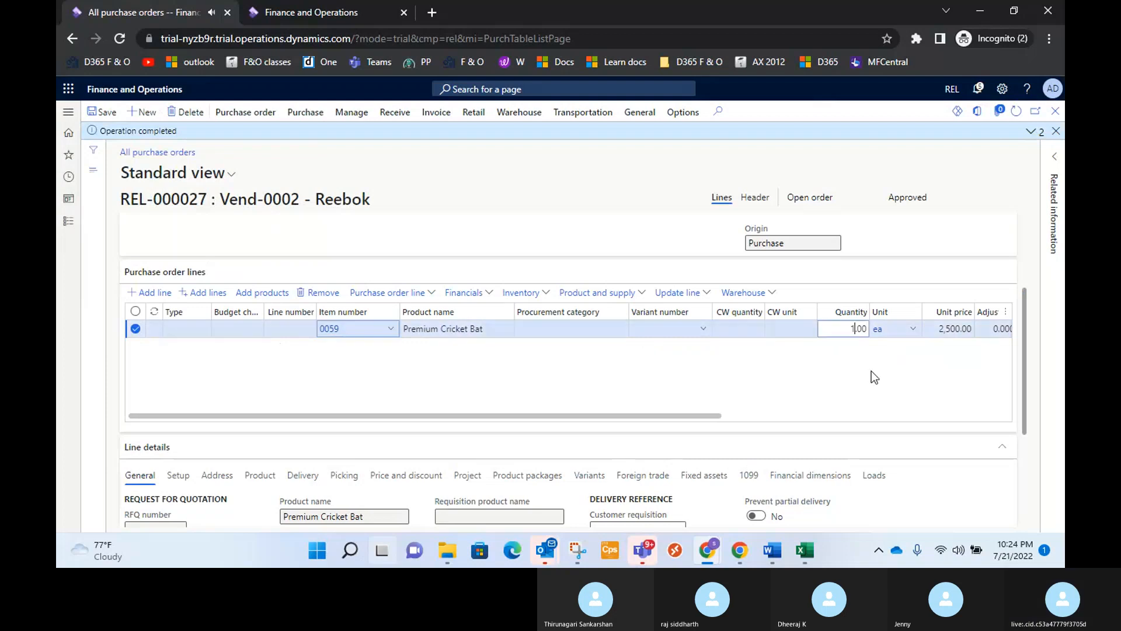
pyautogui.write('0')
pyautogui.click(869, 403)
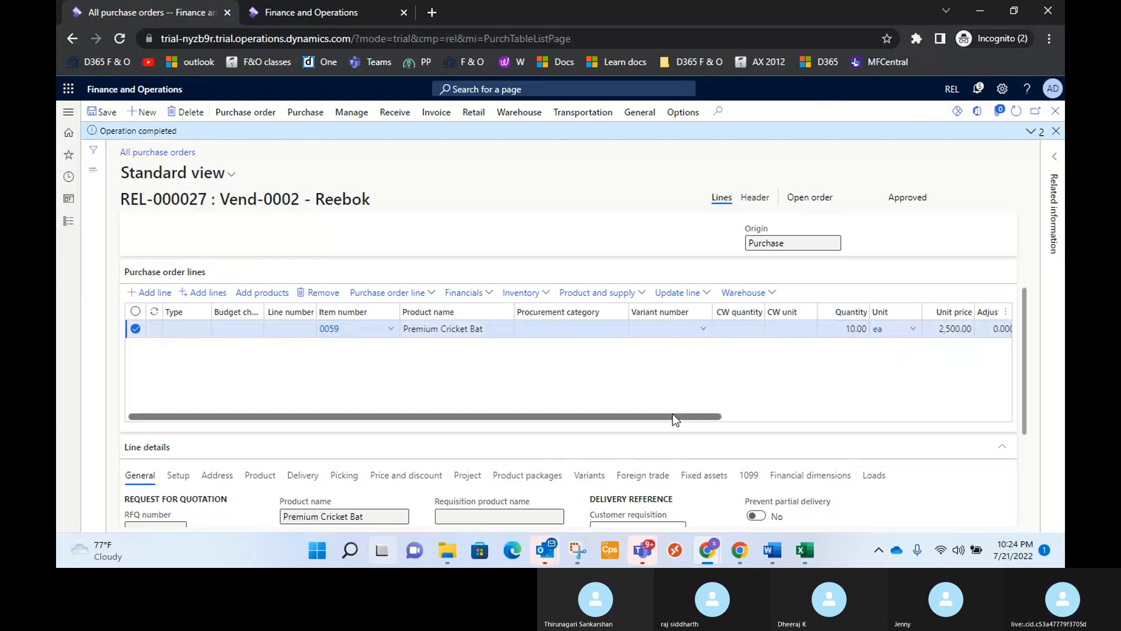
pyautogui.moveTo(678, 416); pyautogui.dragTo(636, 427)
# Set a document date on the Premium Cricket Bat order's confirmation and post the confirmation.
pyautogui.click(306, 112)
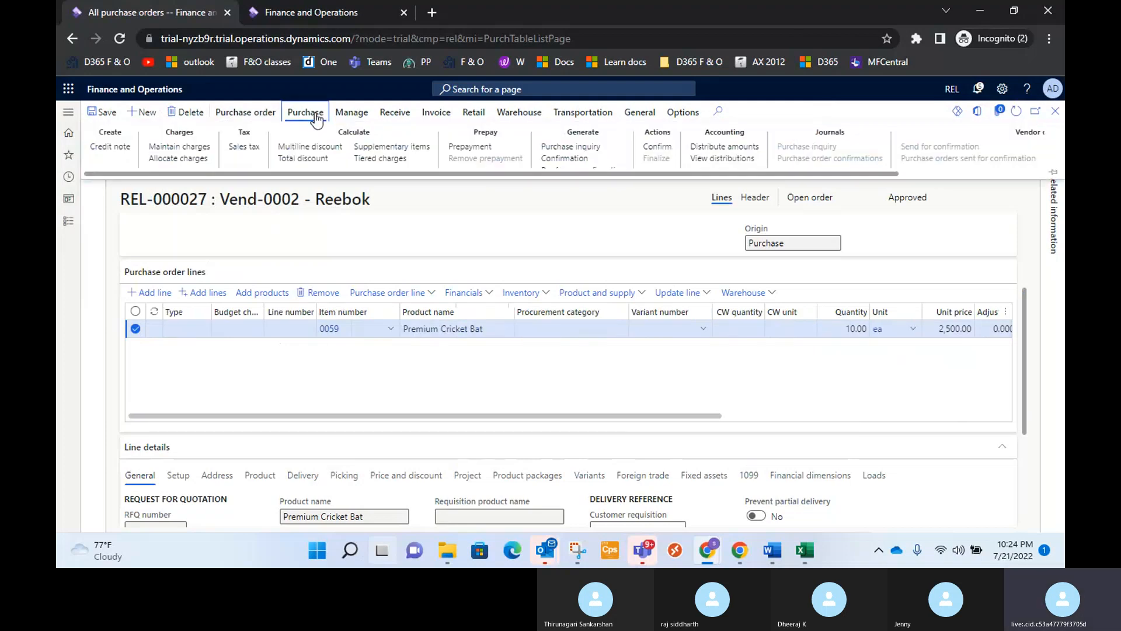
pyautogui.click(563, 156)
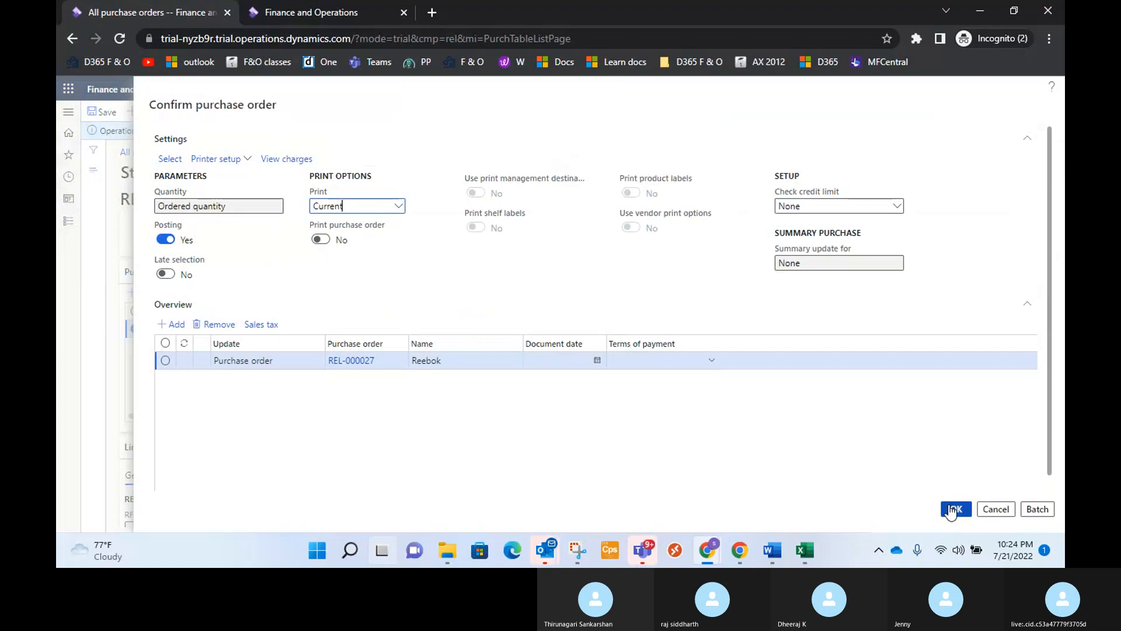
pyautogui.click(597, 361)
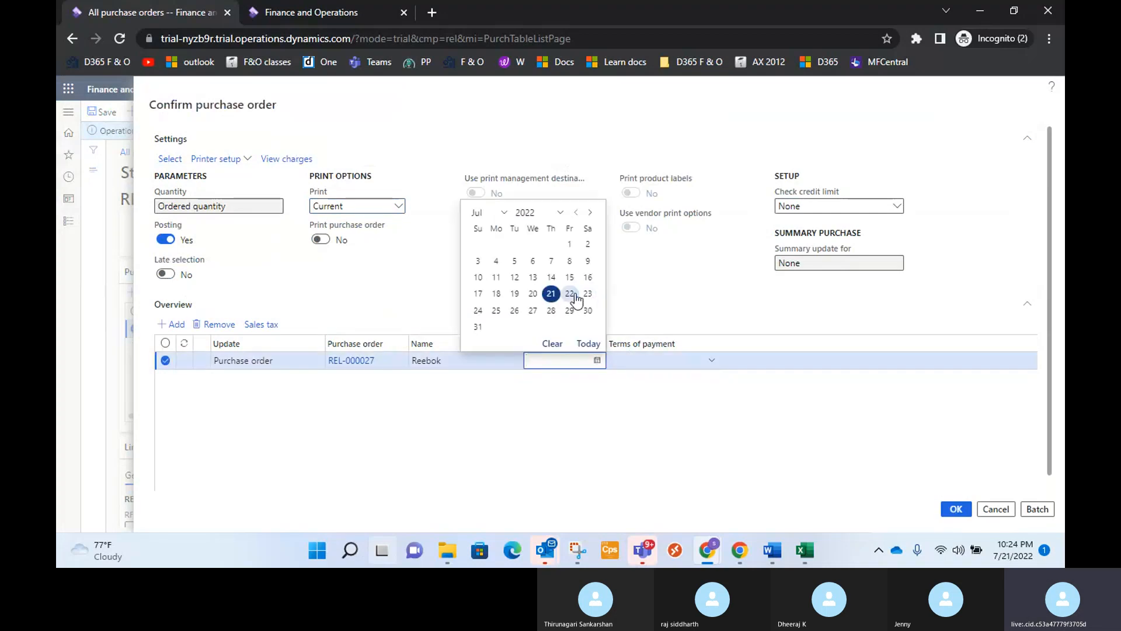
pyautogui.click(570, 294)
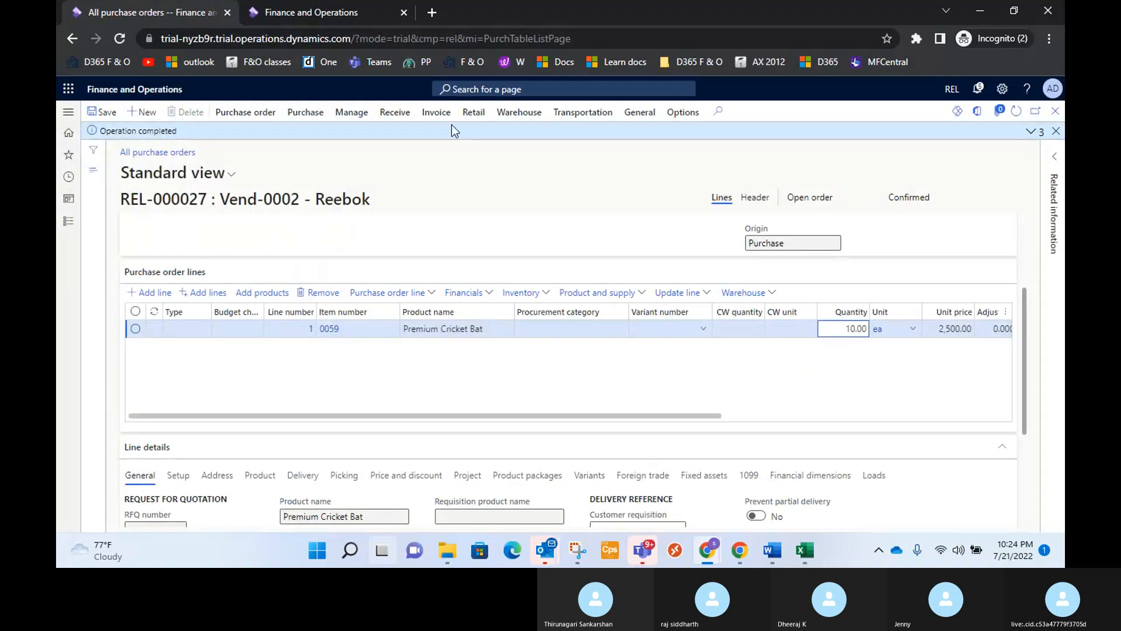
# Post a product receipt for the order's full ordered quantity with receipt number PRN-000027 and document date 7/21/2022.
pyautogui.click(399, 114)
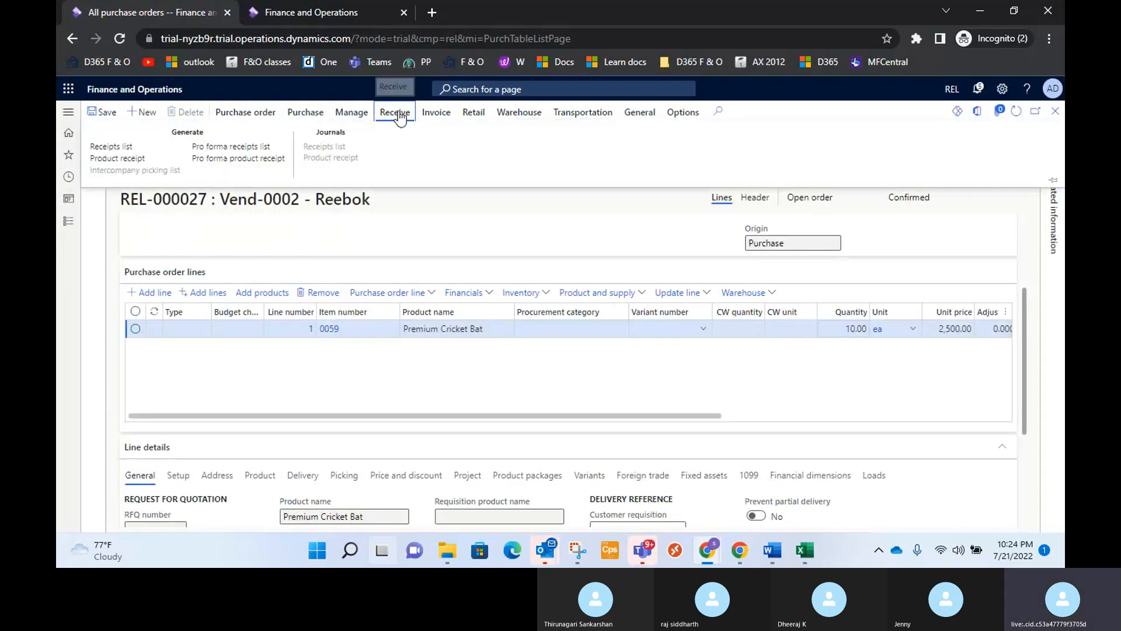
pyautogui.click(118, 158)
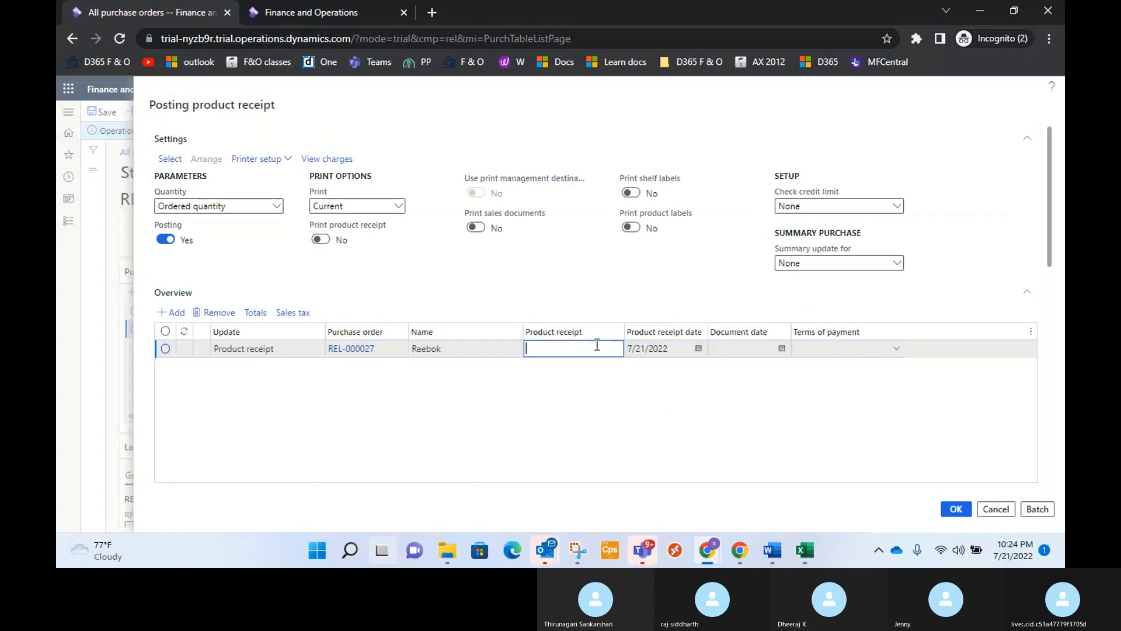
pyautogui.write('PRN-0000')
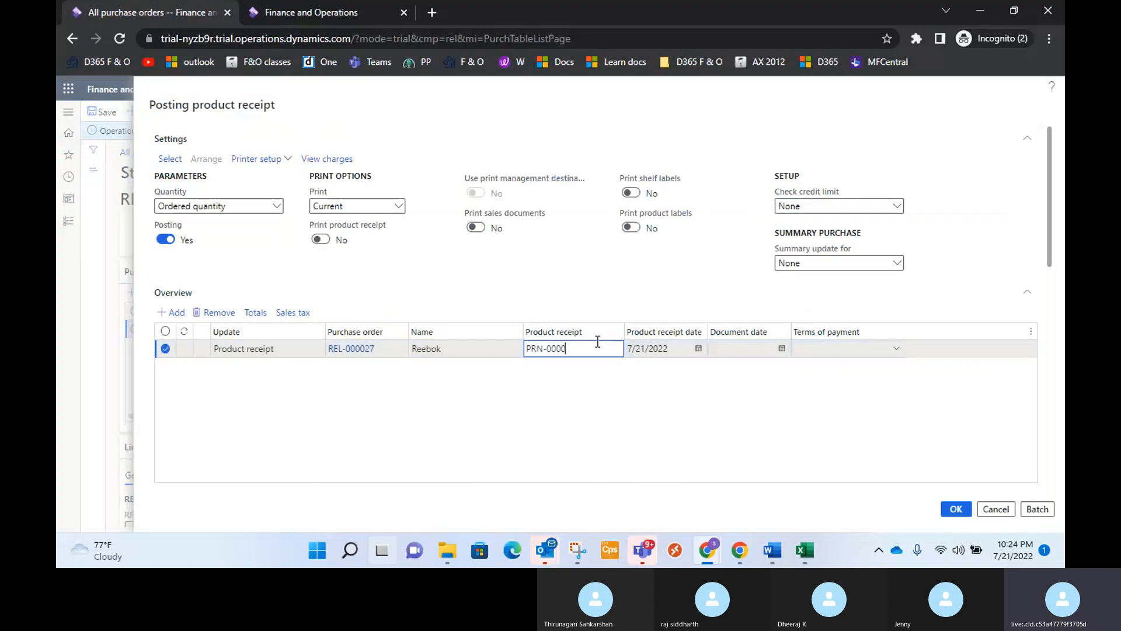
pyautogui.write('27')
pyautogui.scroll(-3, 786, 297)
pyautogui.click(782, 201)
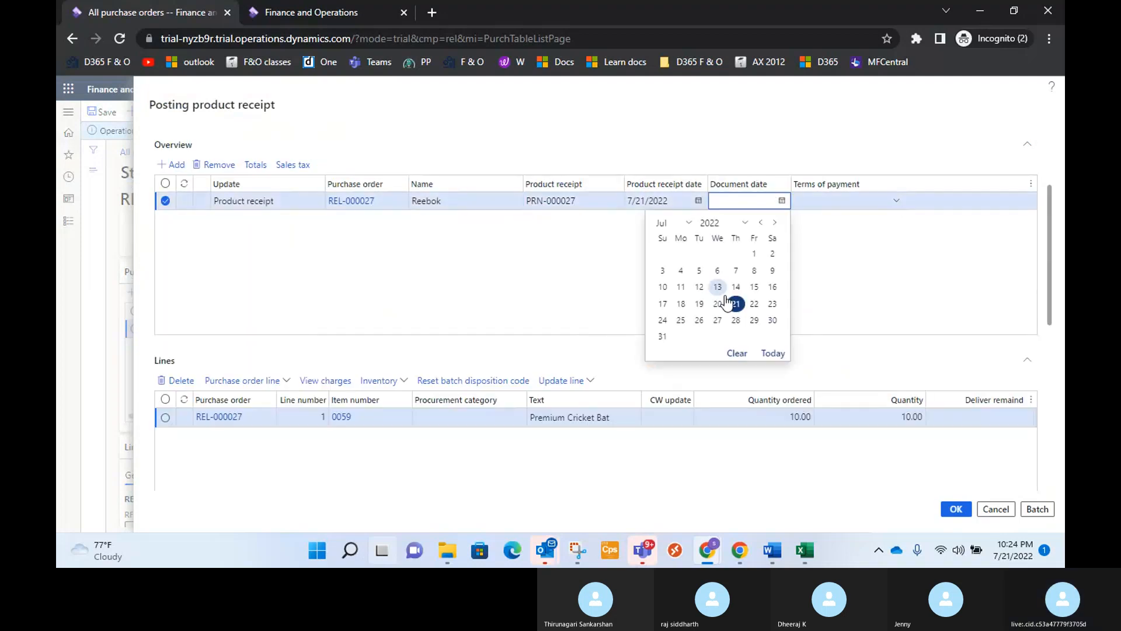
pyautogui.click(736, 308)
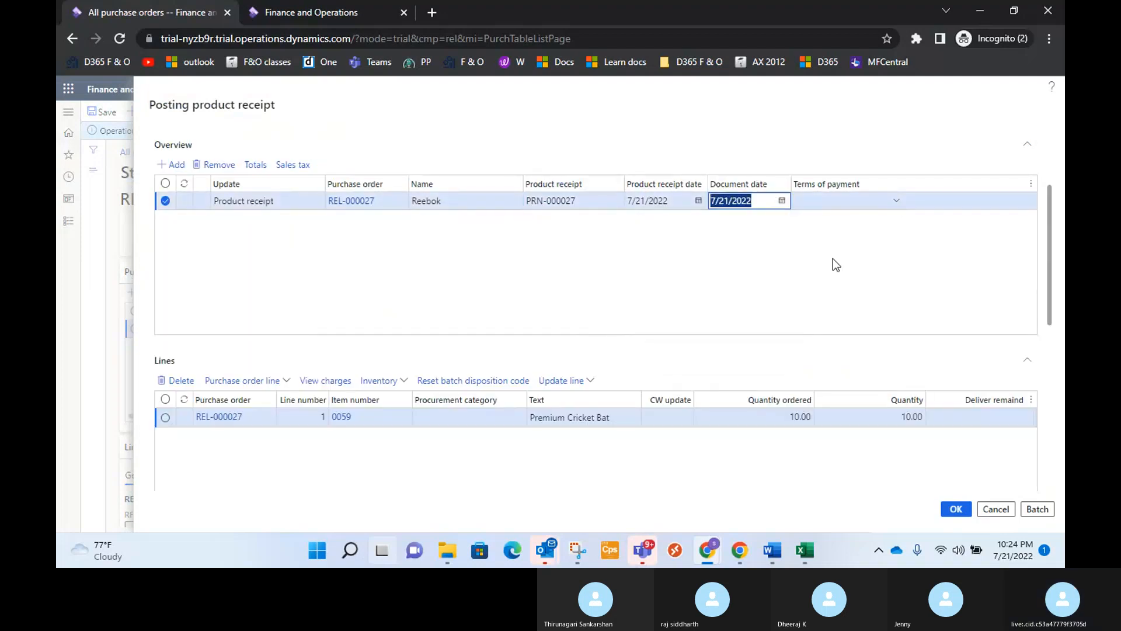
pyautogui.click(949, 514)
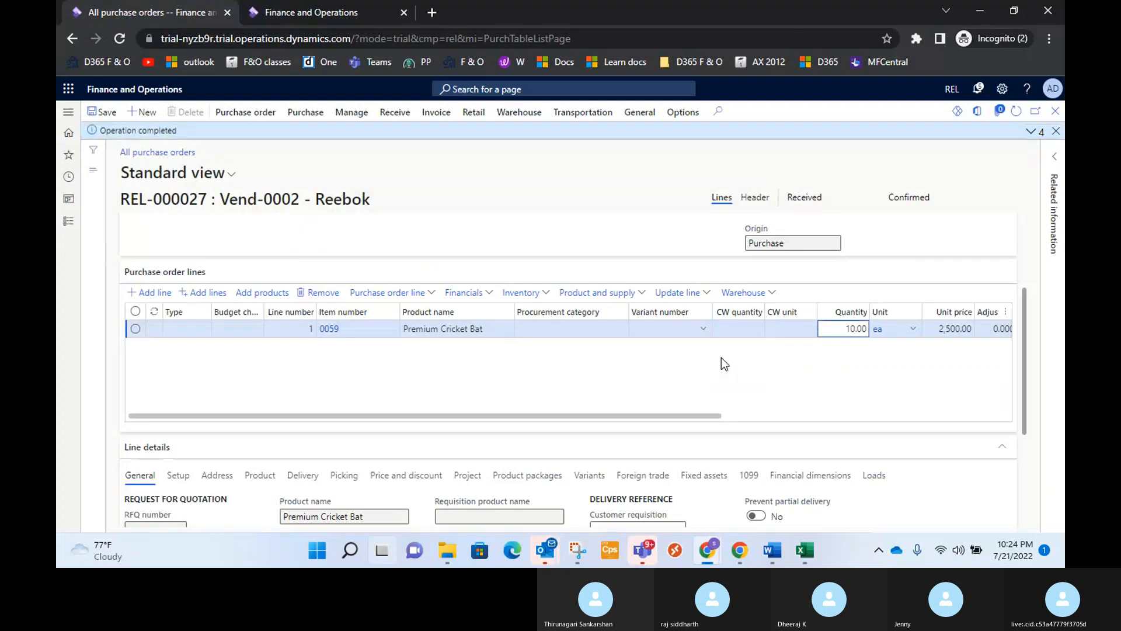
# Create a new vendor invoice from the Accounts payable pending vendor invoices and set its invoice account to HP.
pyautogui.scroll(3, 428, 194)
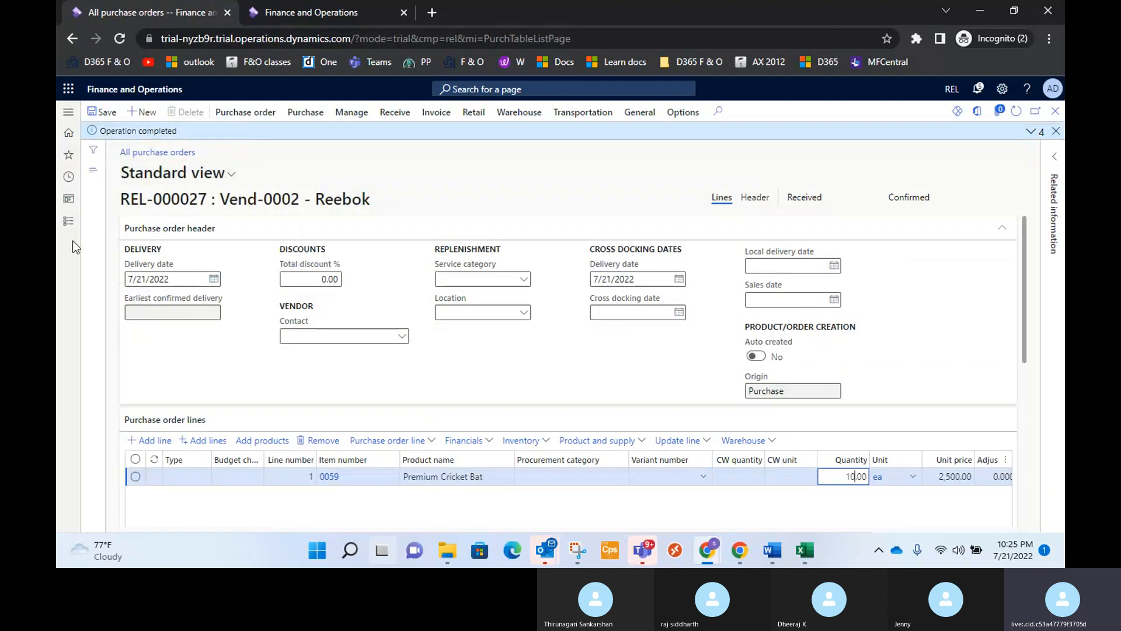
pyautogui.click(69, 221)
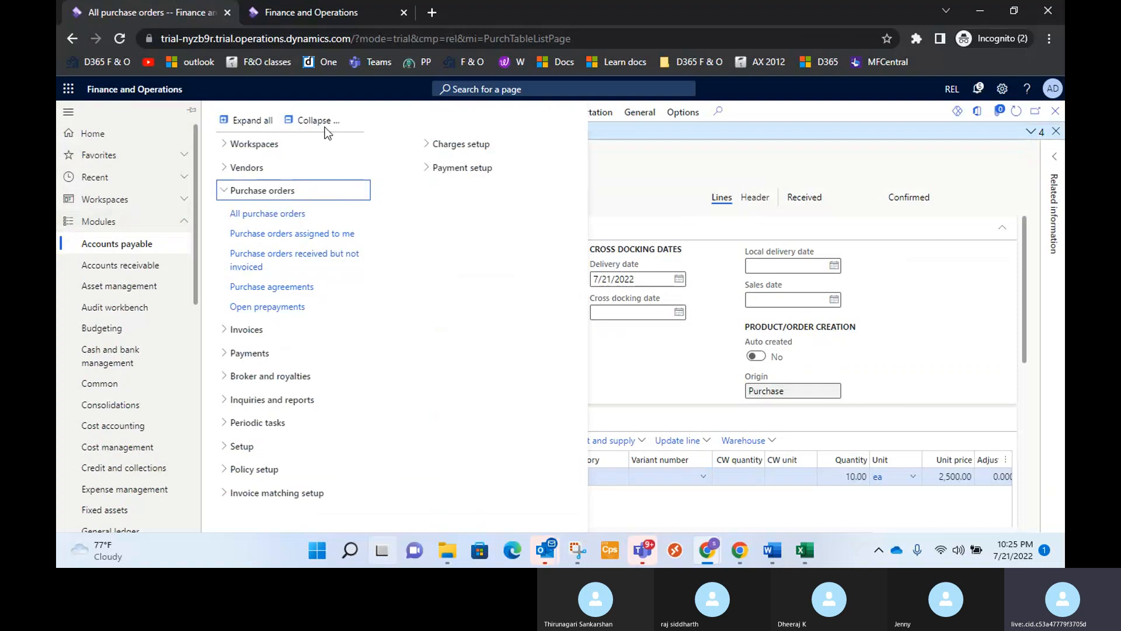
pyautogui.click(223, 333)
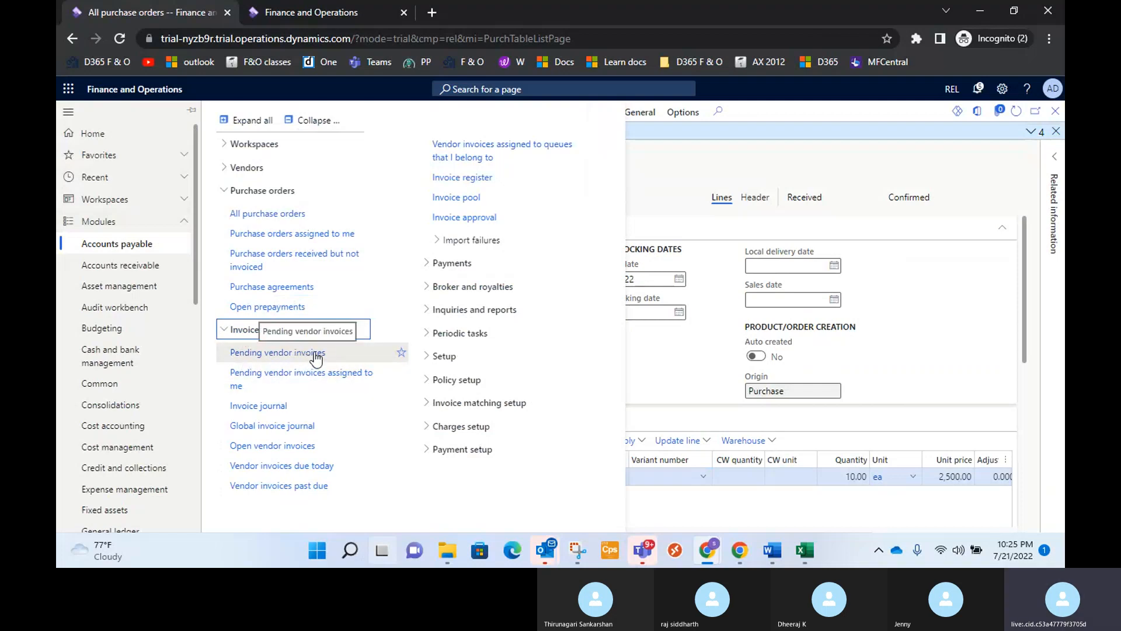
pyautogui.click(630, 251)
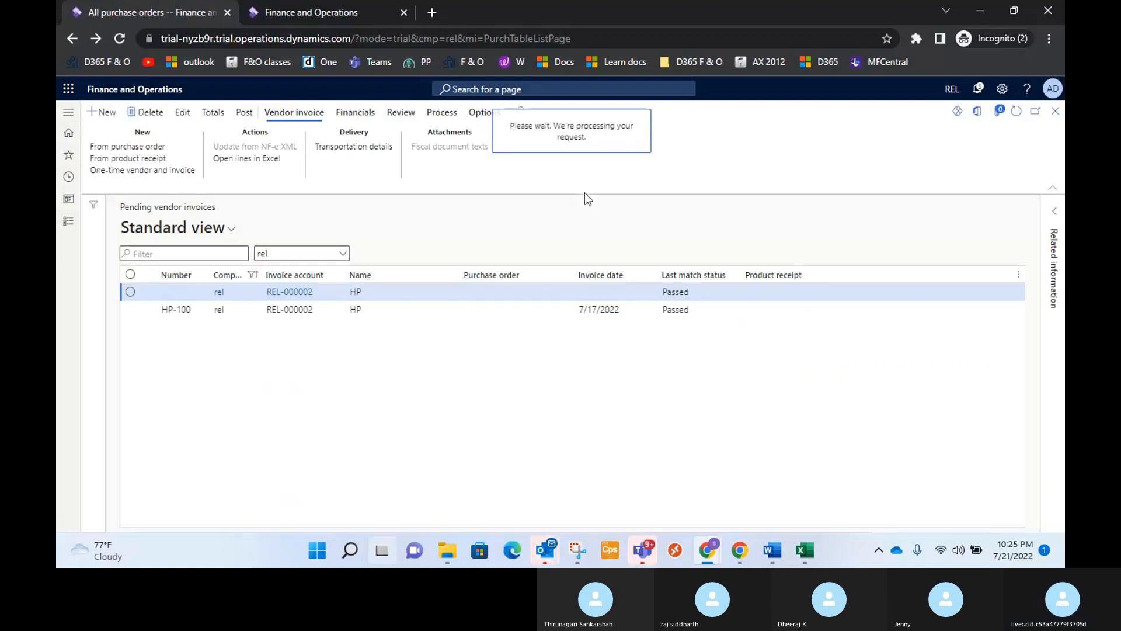
pyautogui.click(107, 118)
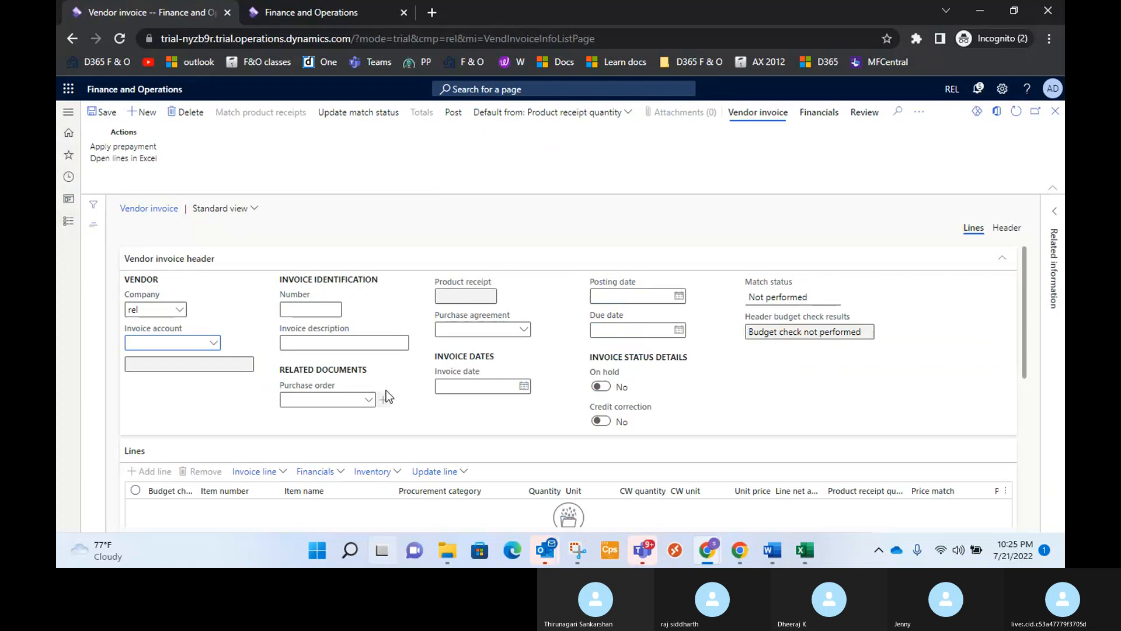
pyautogui.click(214, 343)
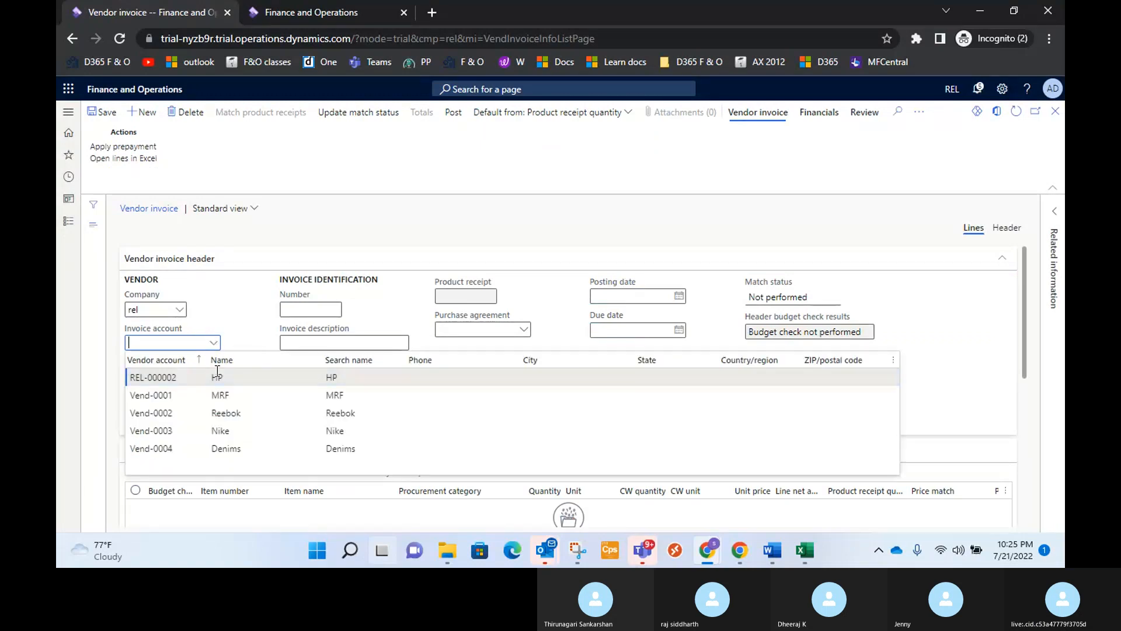
pyautogui.click(194, 377)
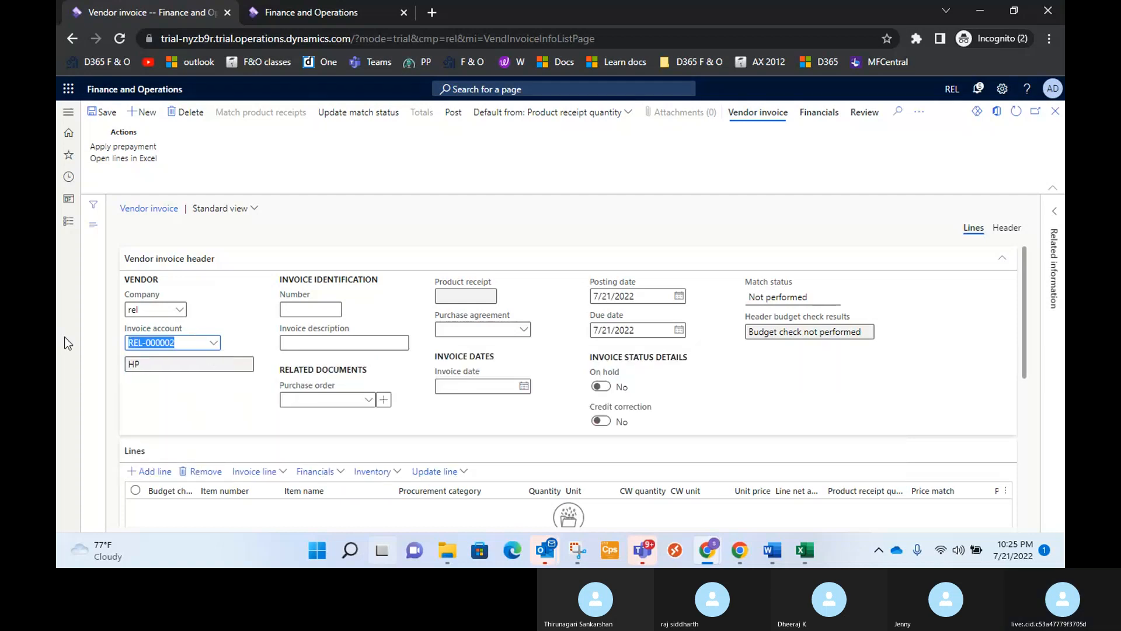
# Change the pending vendor invoice's invoice account to Reebok.
pyautogui.press('BackSpace')
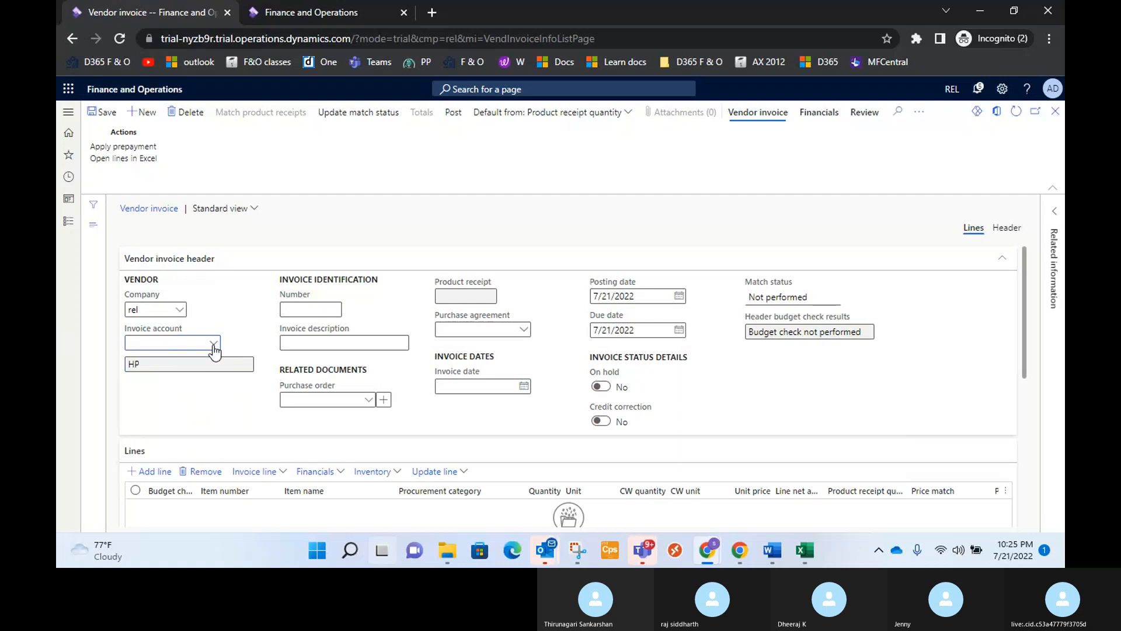
pyautogui.click(214, 344)
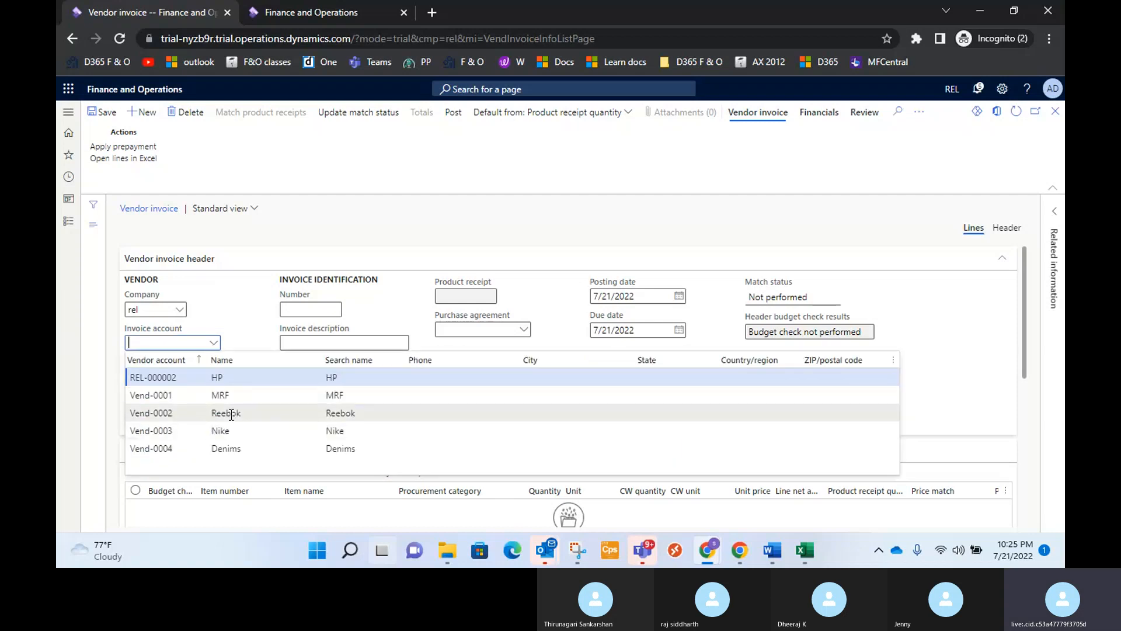
pyautogui.click(231, 415)
# Enter INV-26&27 as the invoice number in the Reebok invoice header.
pyautogui.click(315, 308)
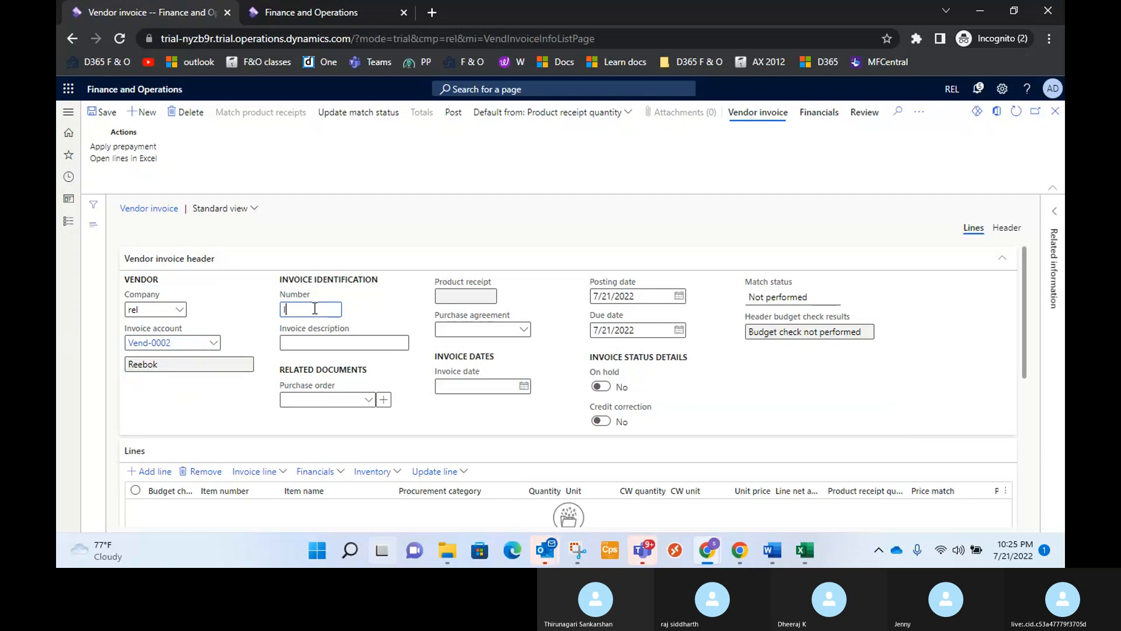
pyautogui.write('INV-')
pyautogui.click(372, 401)
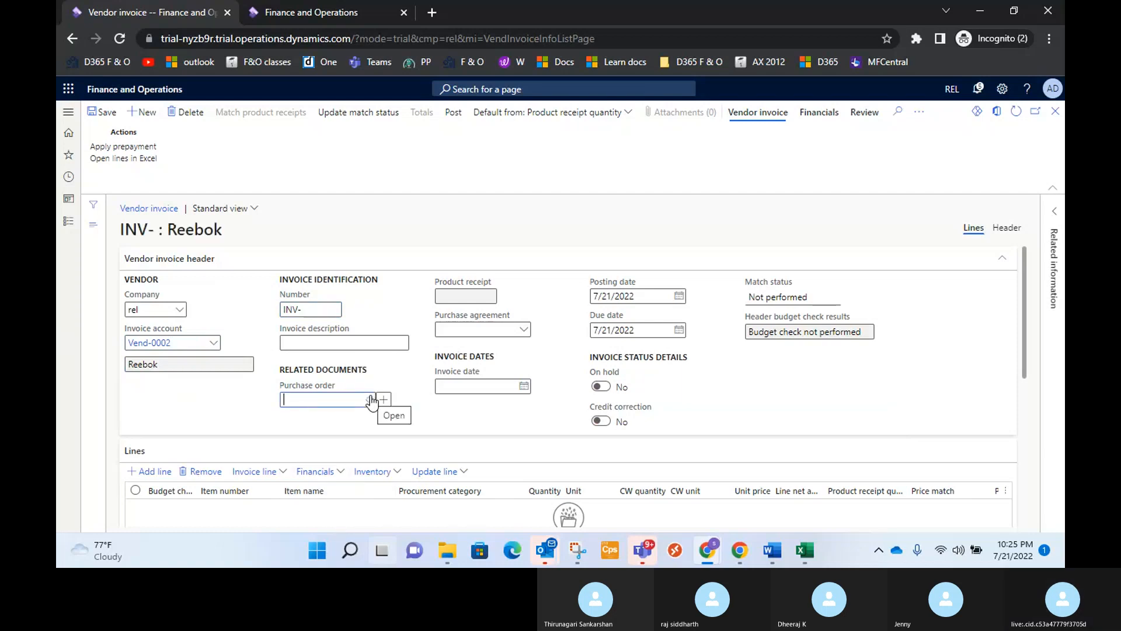
pyautogui.click(370, 400)
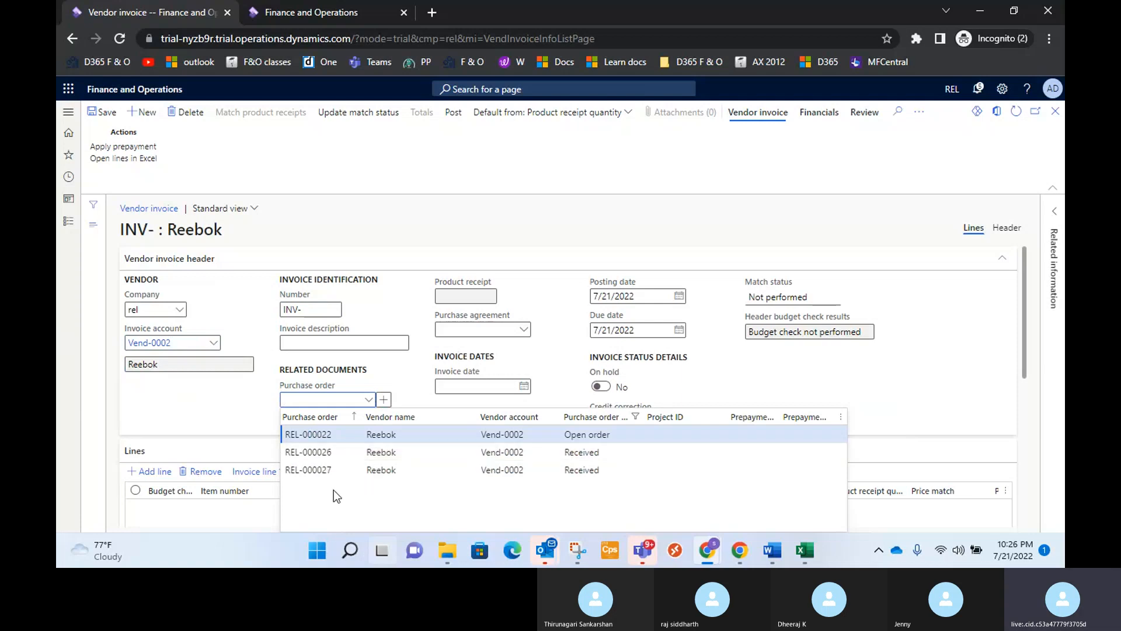
pyautogui.click(326, 310)
pyautogui.write('20')
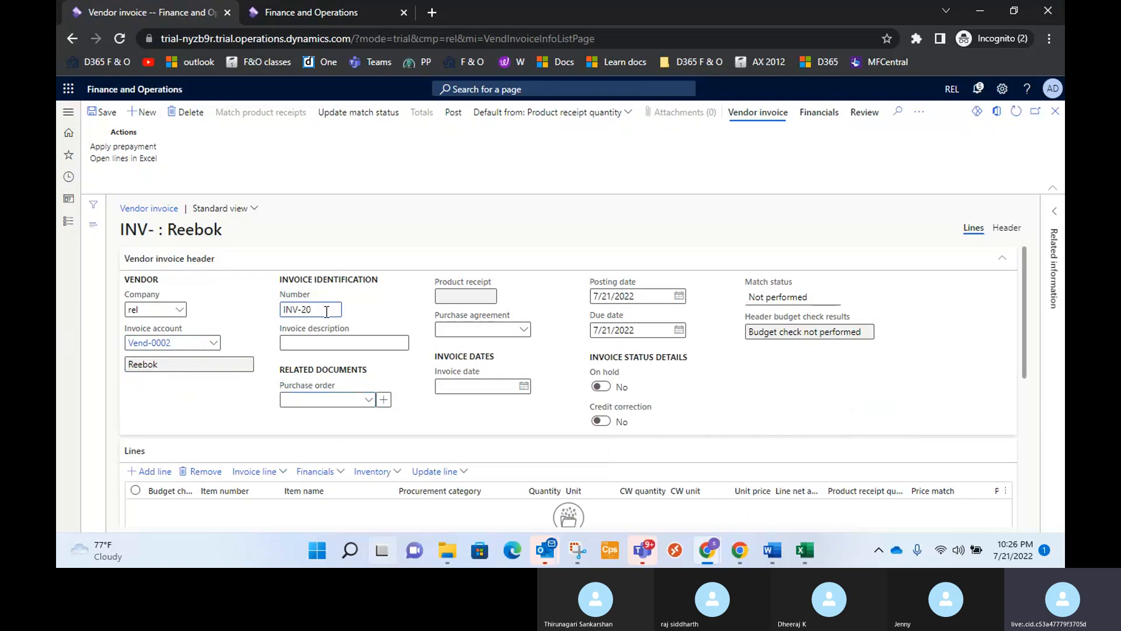
pyautogui.press('BackSpace')
pyautogui.write('6')
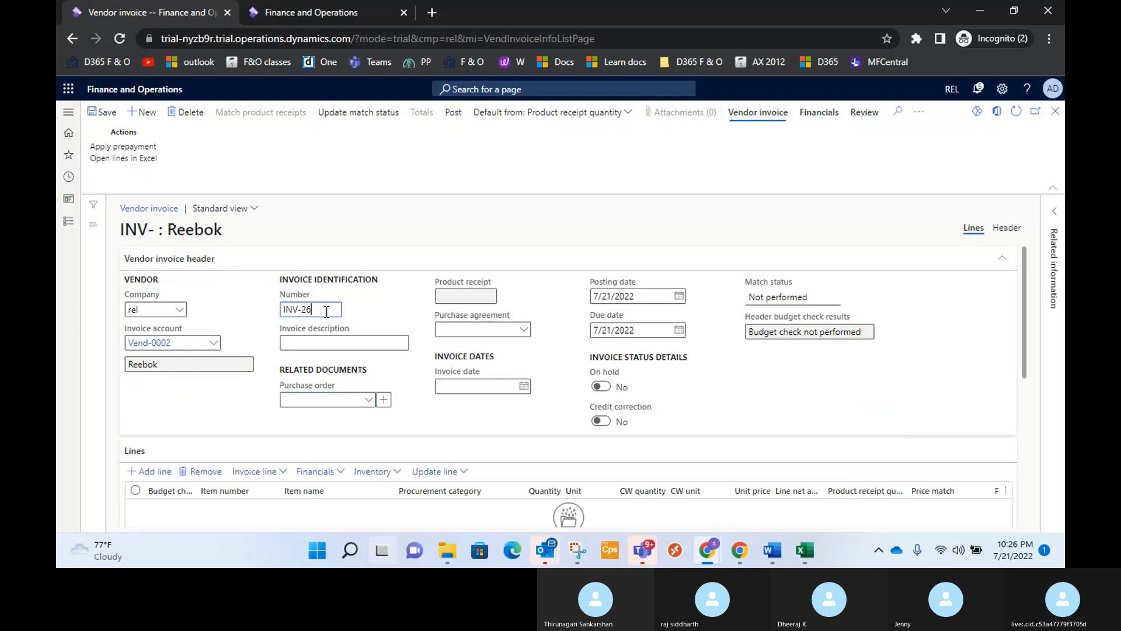
pyautogui.write('&27')
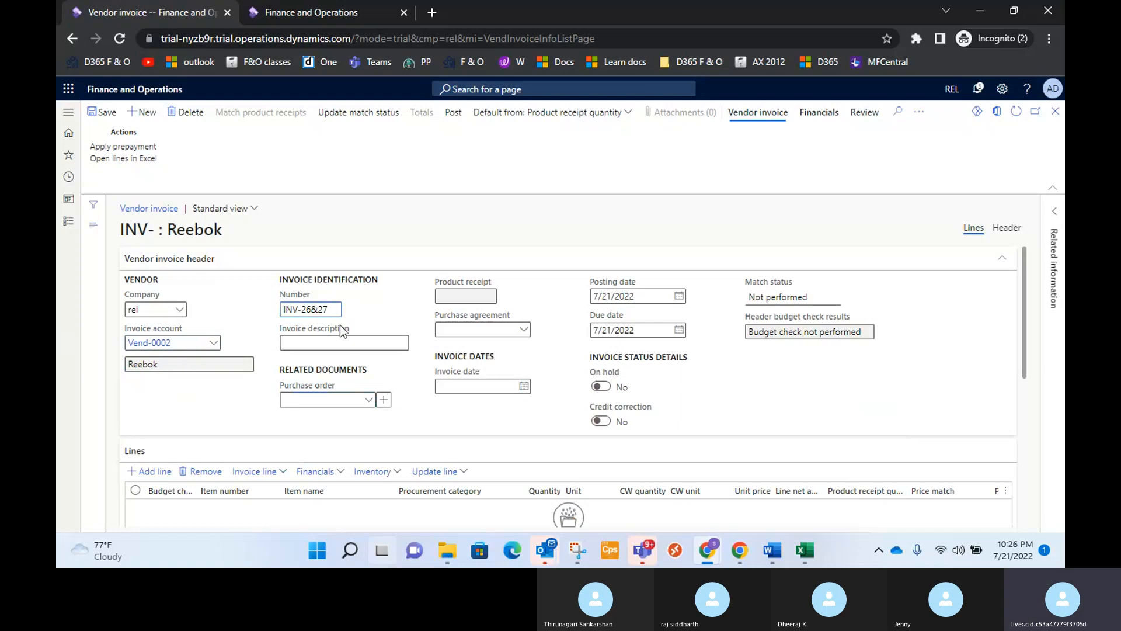
# Set the invoice description to "Invoice for 26 & 27".
pyautogui.click(343, 342)
pyautogui.write('In')
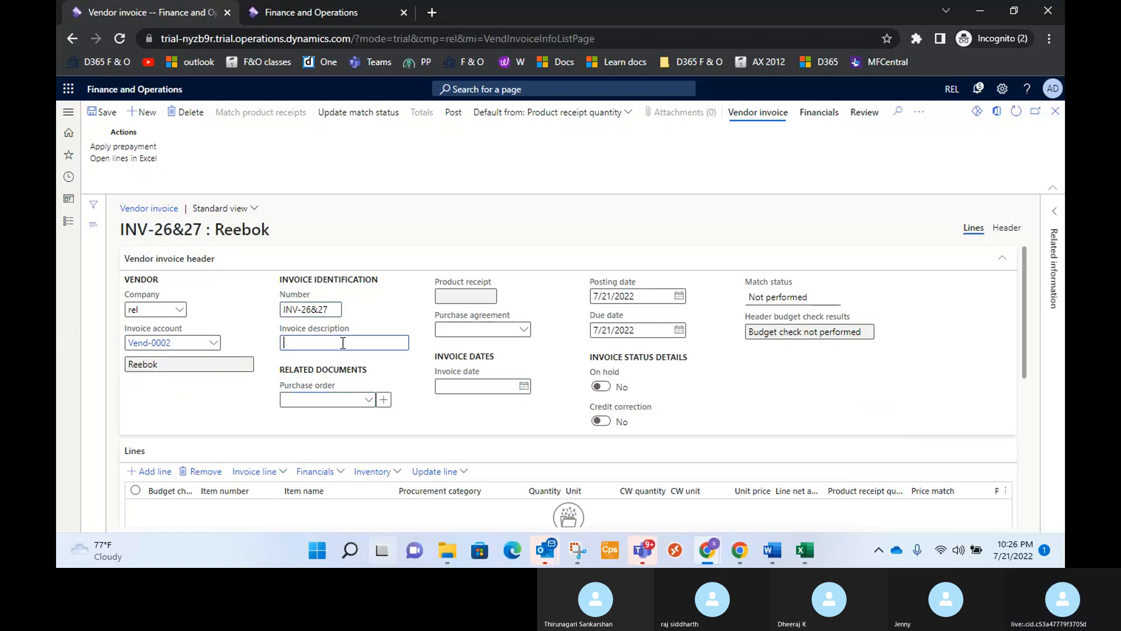
pyautogui.write('voice for 26 &27')
pyautogui.click(348, 343)
# Assign the received Youth Accessory Combo purchase order to the invoice and also retrieve the Premium Cricket Bat order with the 25,000.00 balance.
pyautogui.click(368, 401)
pyautogui.click(367, 400)
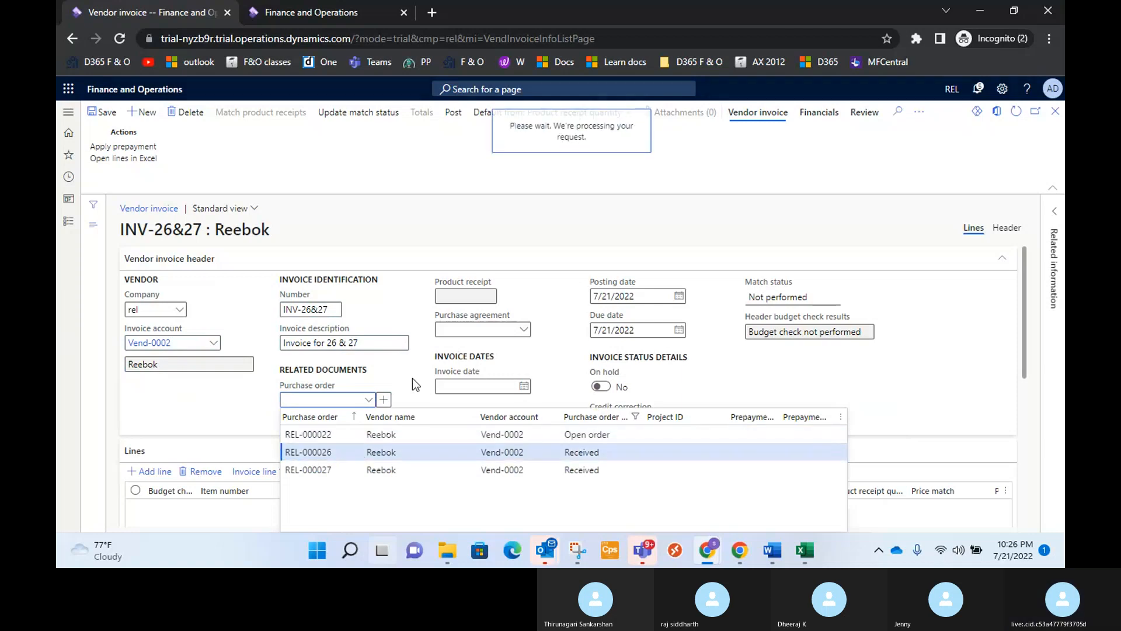
pyautogui.click(383, 399)
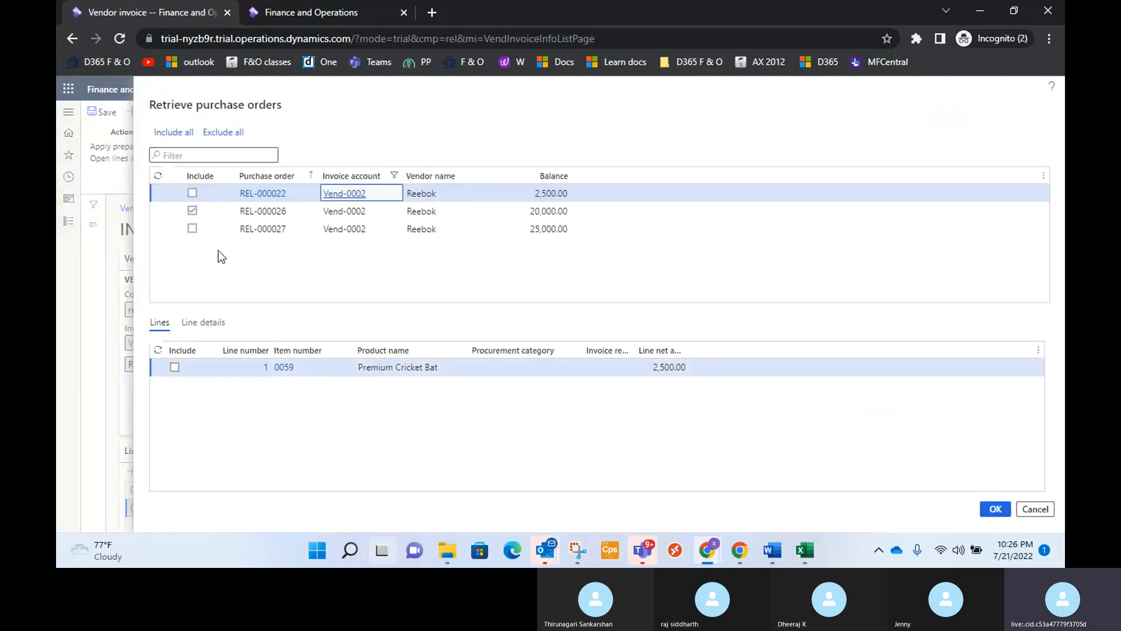
pyautogui.click(192, 228)
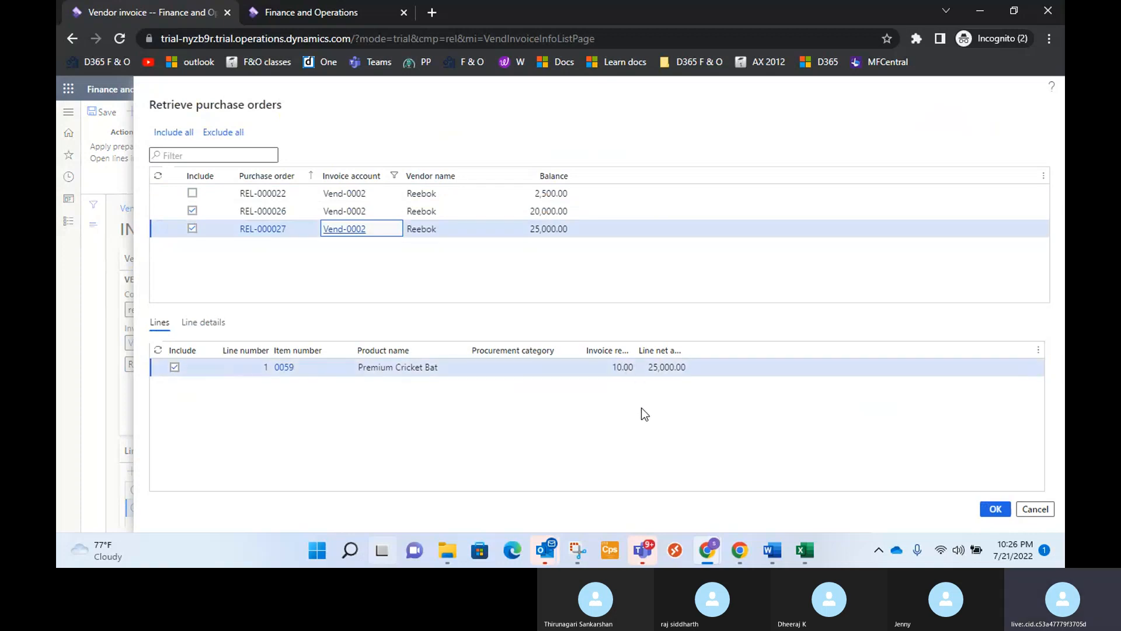
pyautogui.click(996, 510)
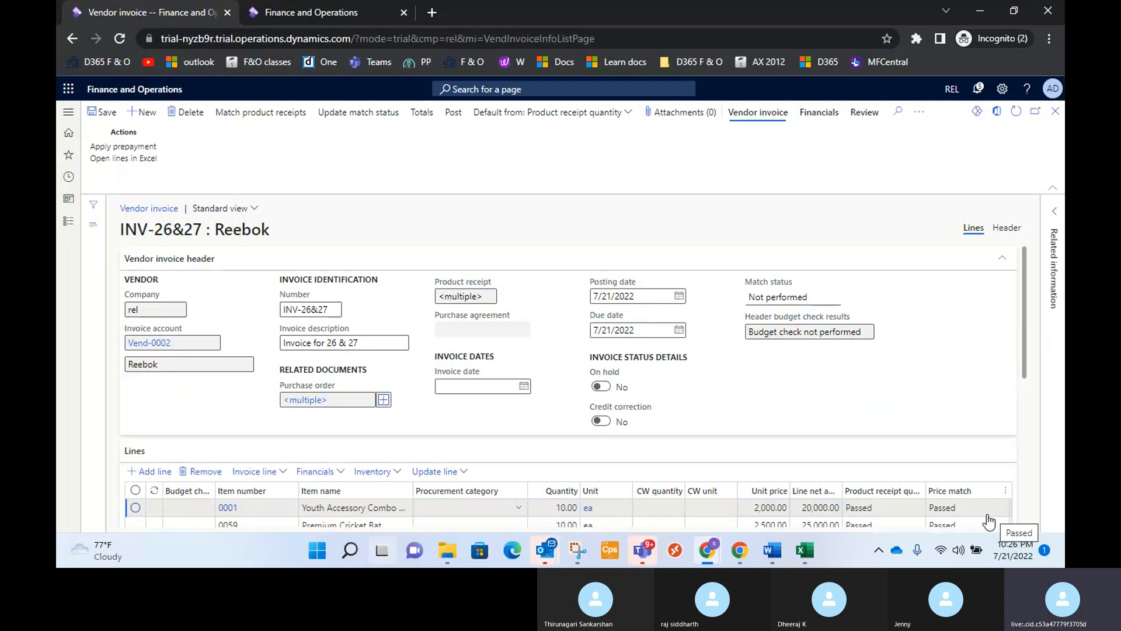
# Update the match status of the combined Reebok invoice and post it.
pyautogui.click(326, 407)
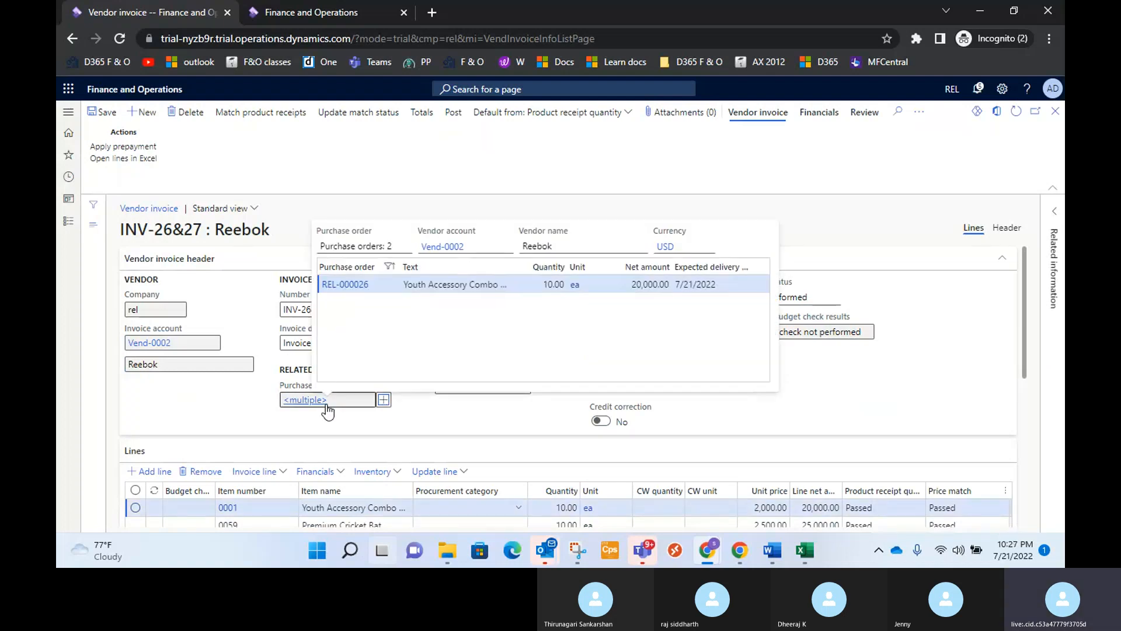
pyautogui.scroll(-3, 337, 397)
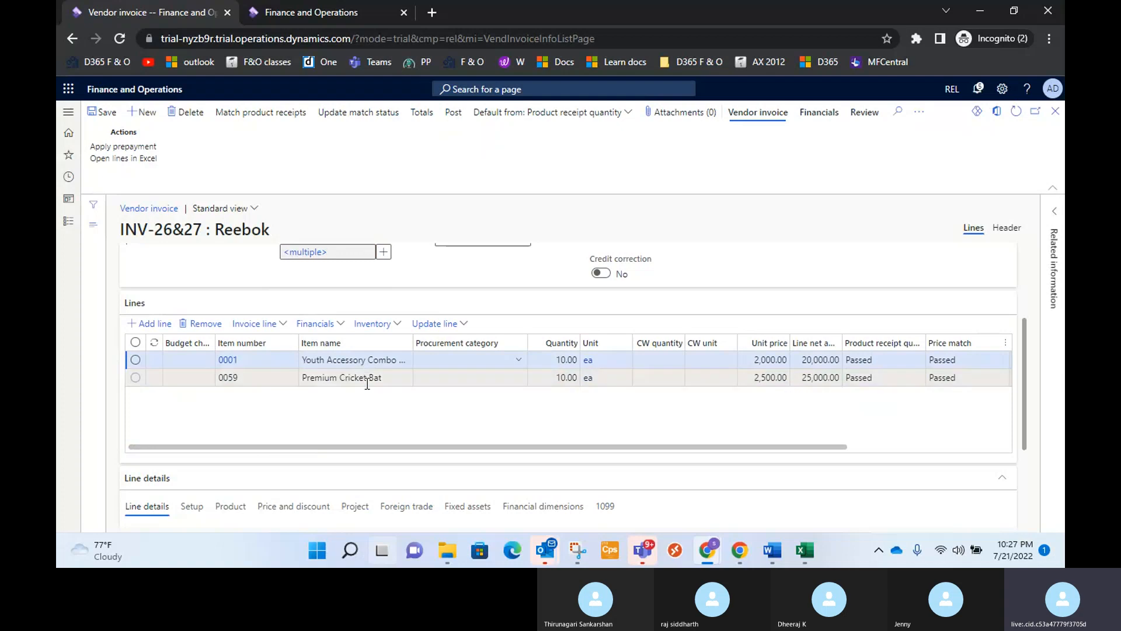
pyautogui.moveTo(663, 447); pyautogui.dragTo(468, 471)
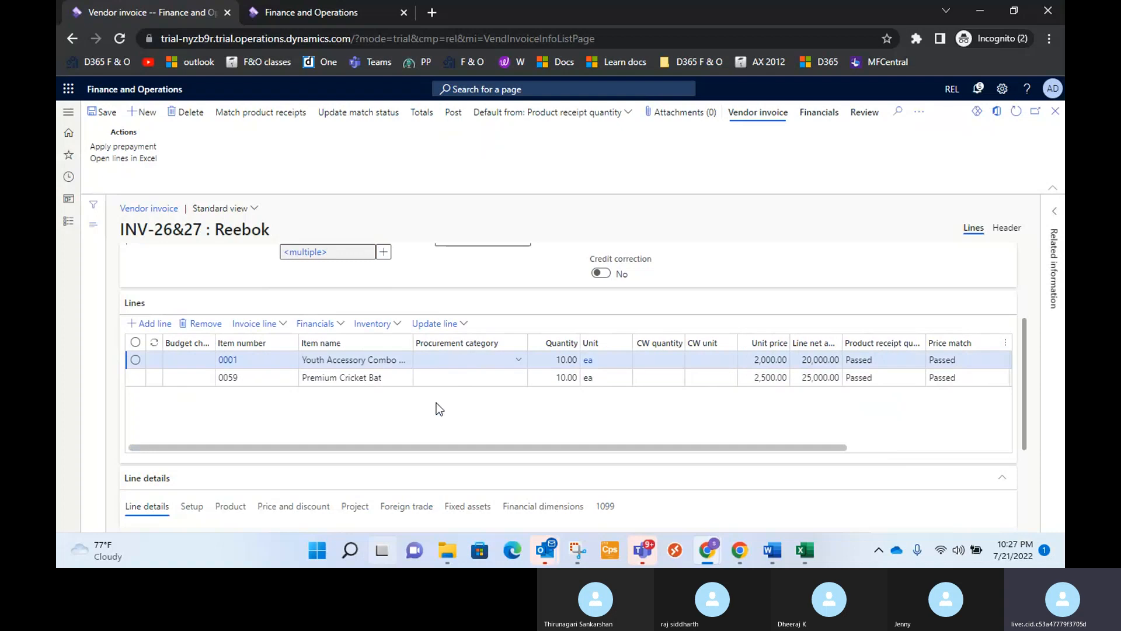
pyautogui.scroll(-3, 443, 402)
pyautogui.scroll(5, 443, 401)
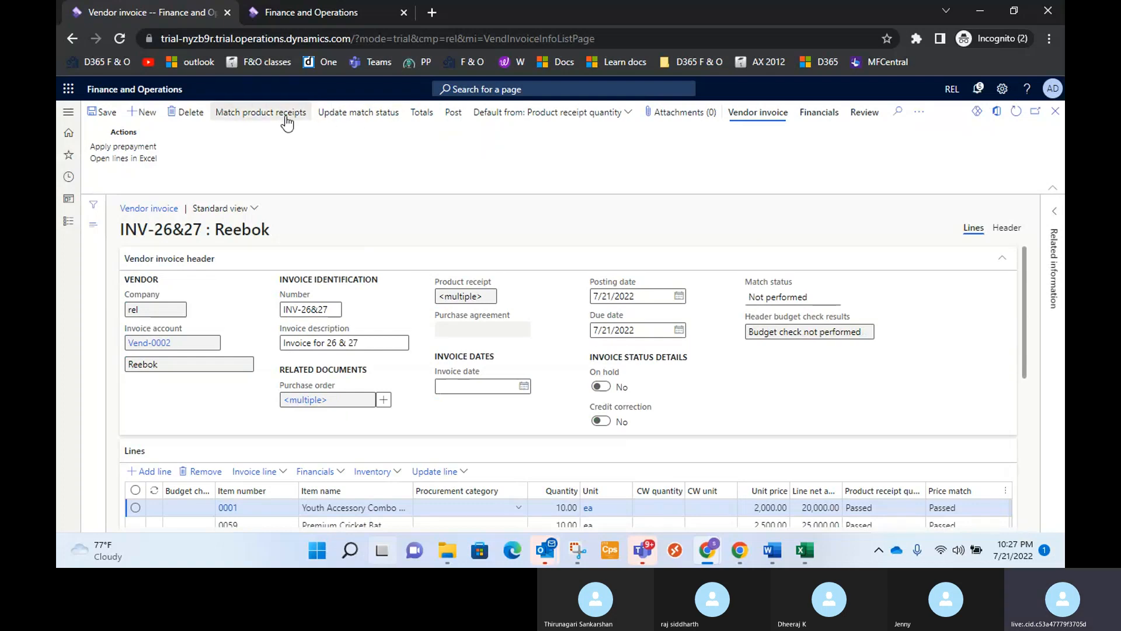
pyautogui.click(347, 116)
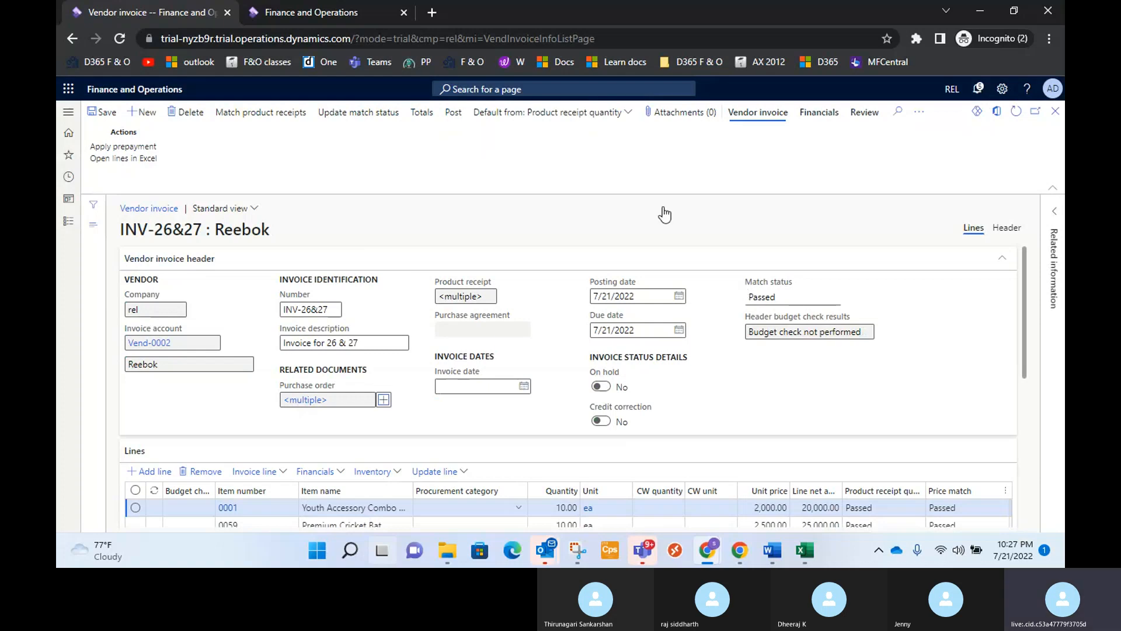
pyautogui.click(453, 113)
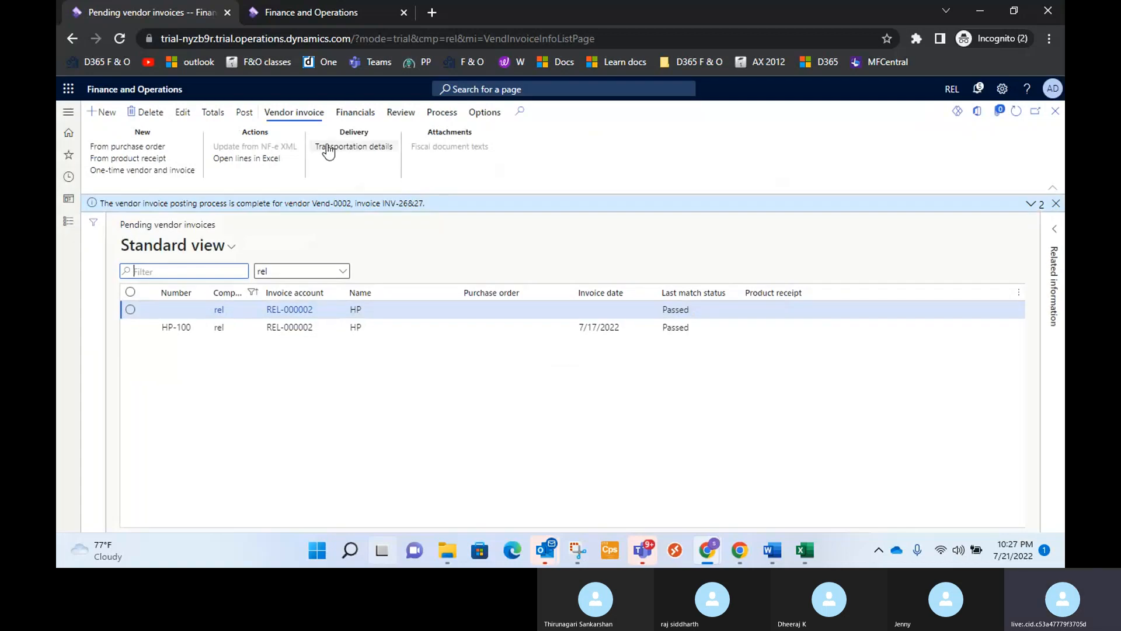
# Dismiss the posting message and close the pending vendor invoices and purchase order pages to return to the dashboard.
pyautogui.click(355, 112)
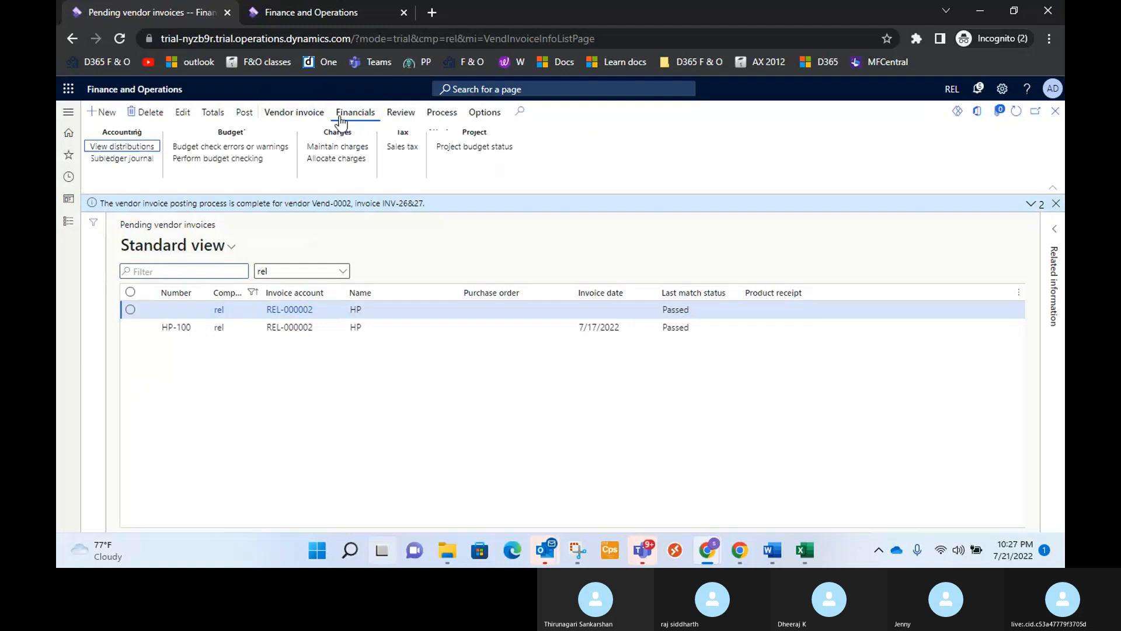
pyautogui.click(308, 113)
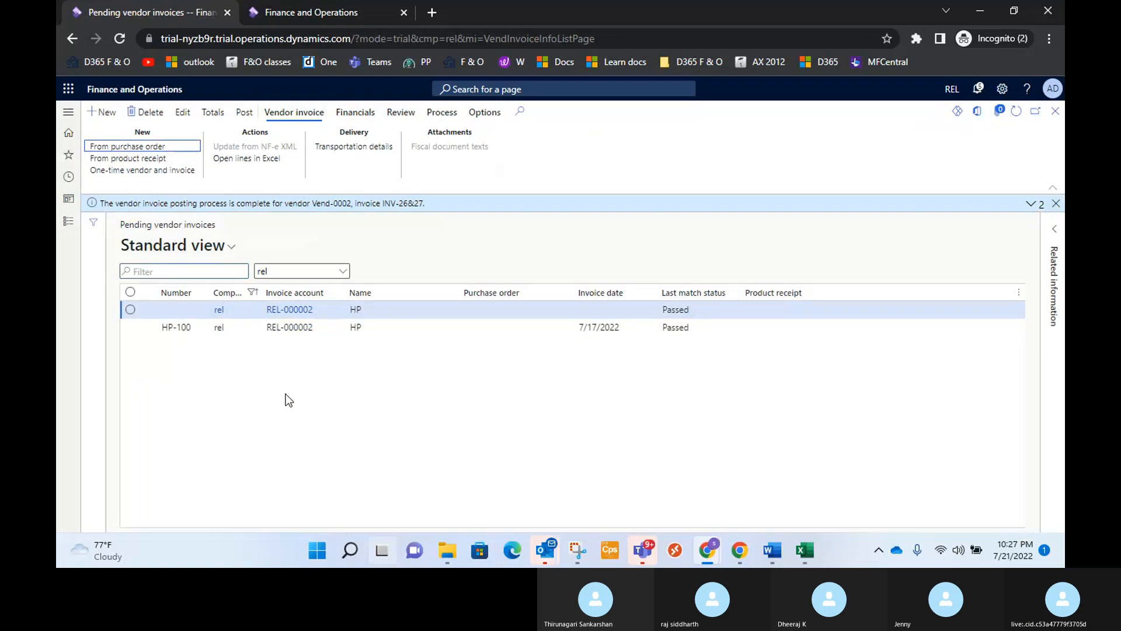
pyautogui.click(1055, 203)
pyautogui.click(1057, 192)
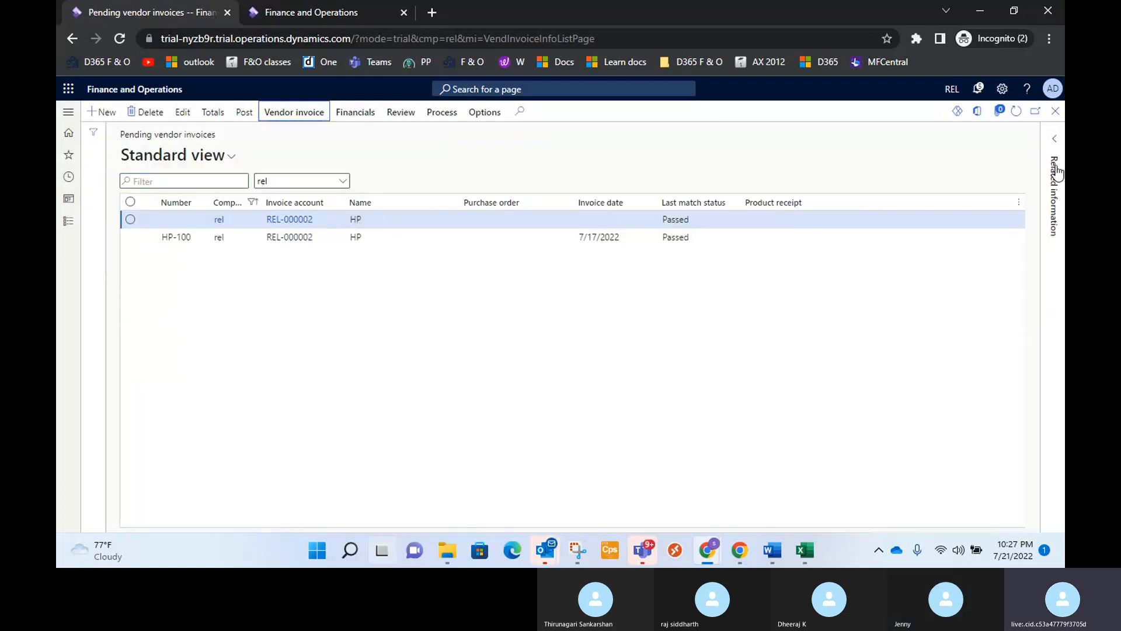
pyautogui.click(1056, 111)
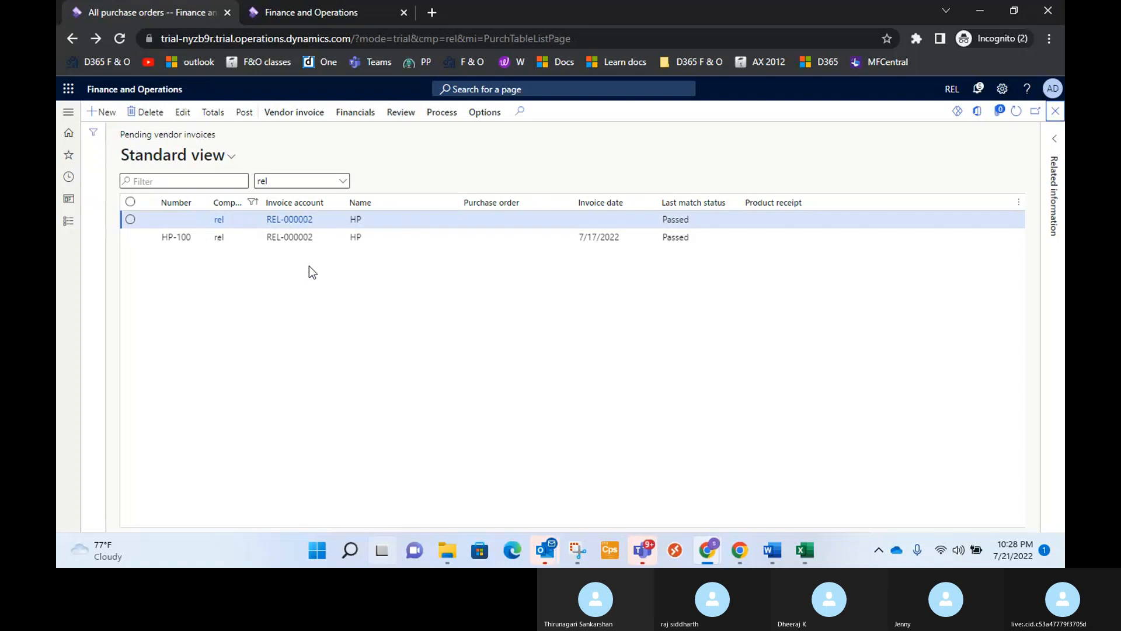
pyautogui.click(1057, 113)
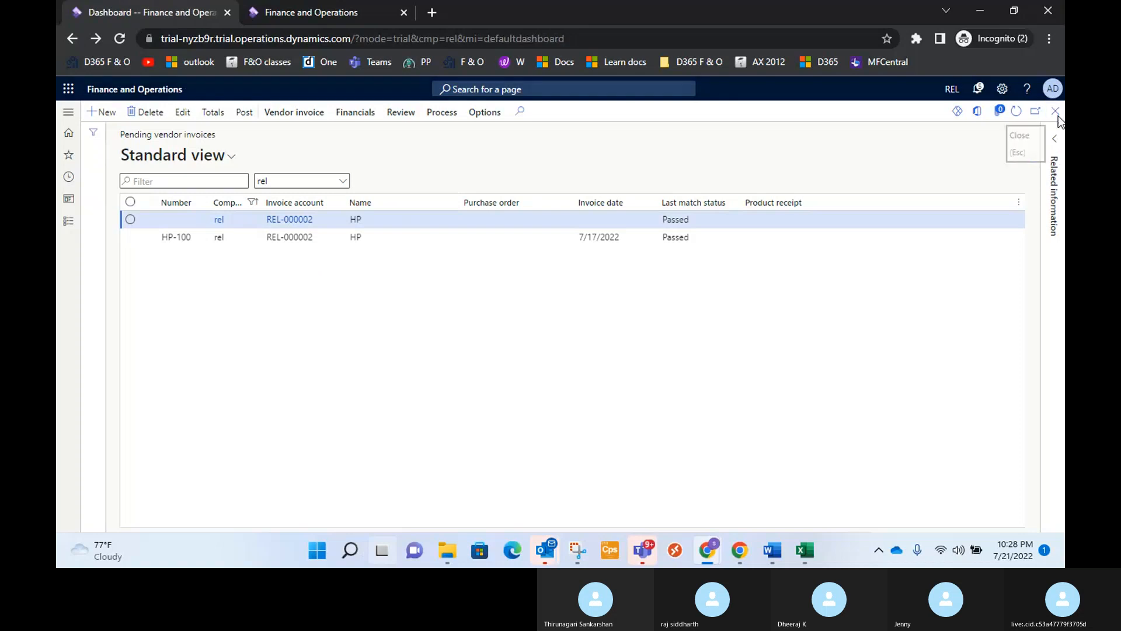
# Review the purchase order scenarios in the Word training notes, return to Finance and Operations and open the Accounts payable module navigation.
pyautogui.click(777, 551)
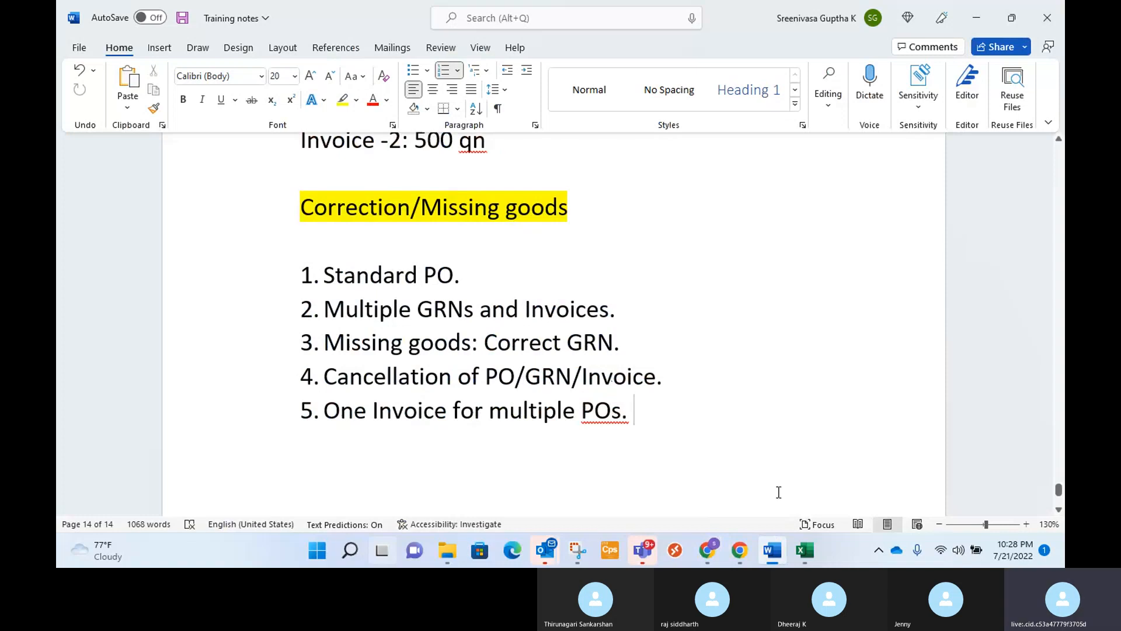
pyautogui.moveTo(717, 548)
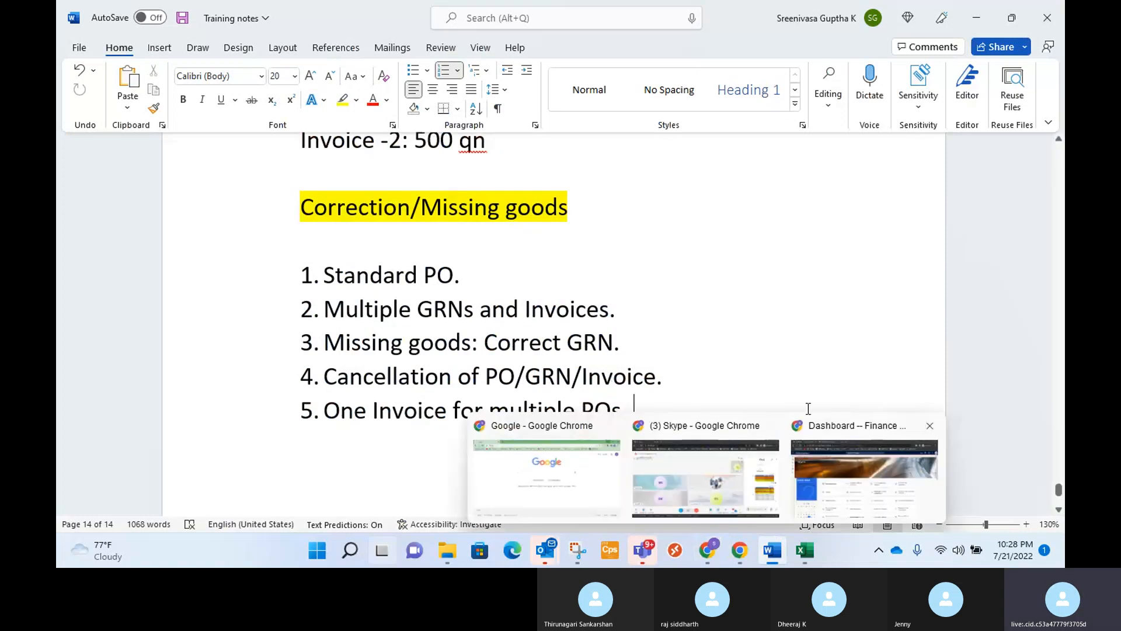
pyautogui.click(865, 453)
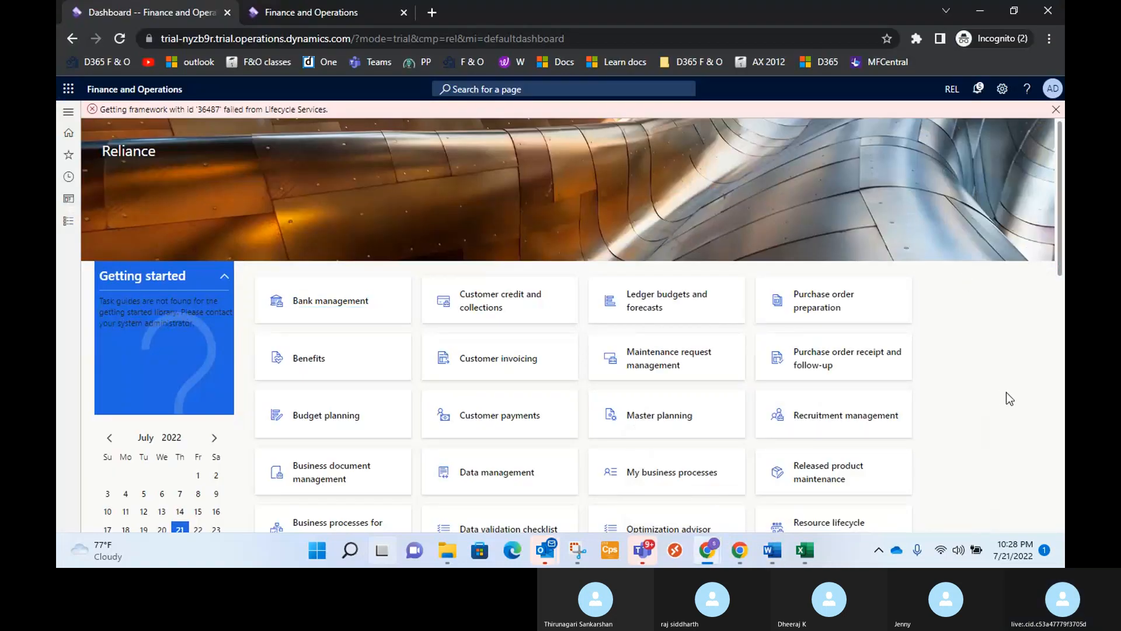
pyautogui.click(71, 223)
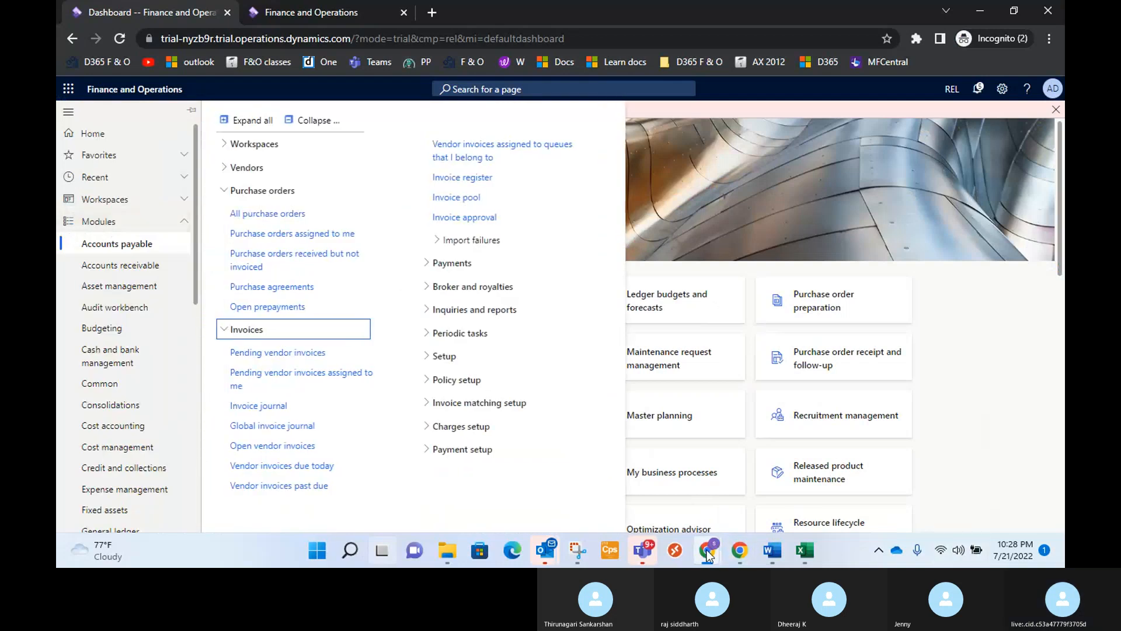